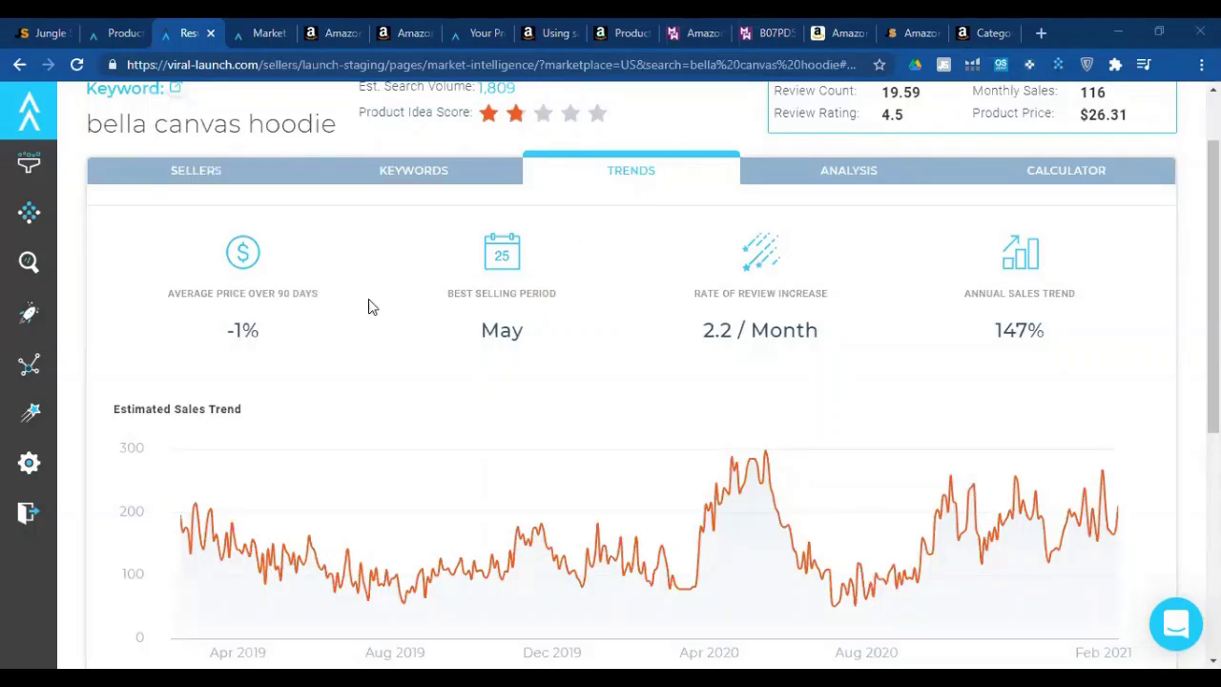
Examine the trends for the bella canvas hoodie keyword, including best selling period, annual sales trend, and the sales, price and review charts.
{"action": "scroll", "coordinate": [335, 237], "scroll_direction": "up", "scroll_amount": 1}
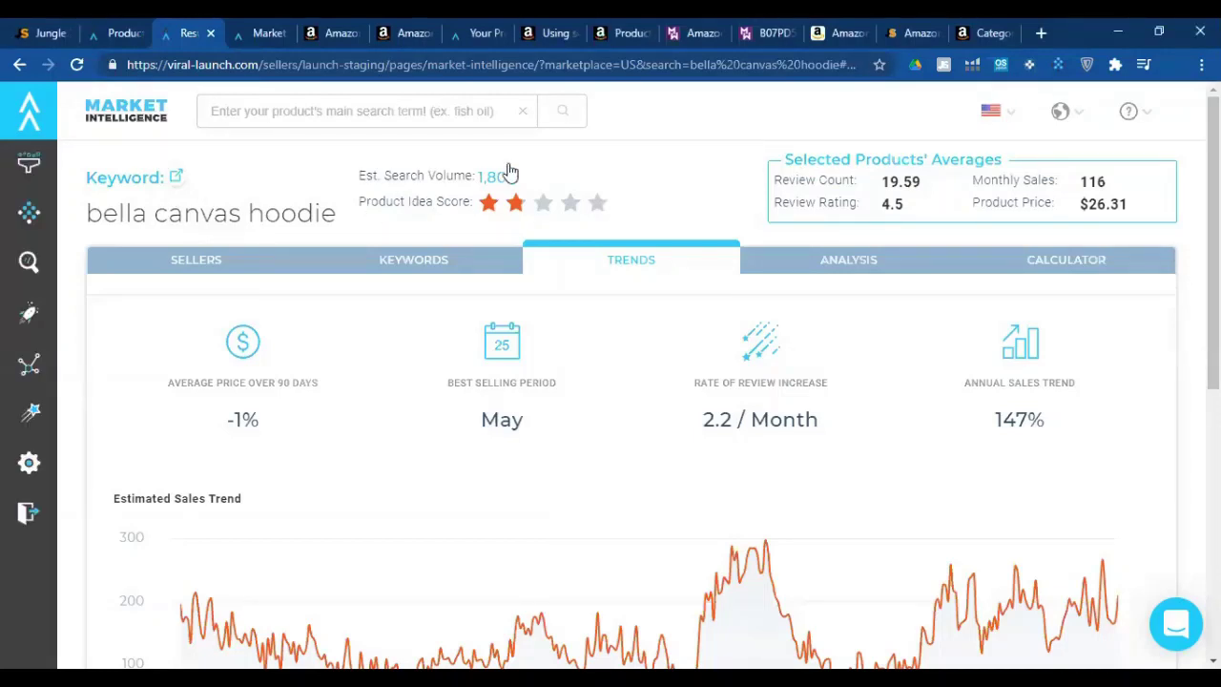
{"action": "scroll", "coordinate": [363, 305], "scroll_direction": "down", "scroll_amount": 2}
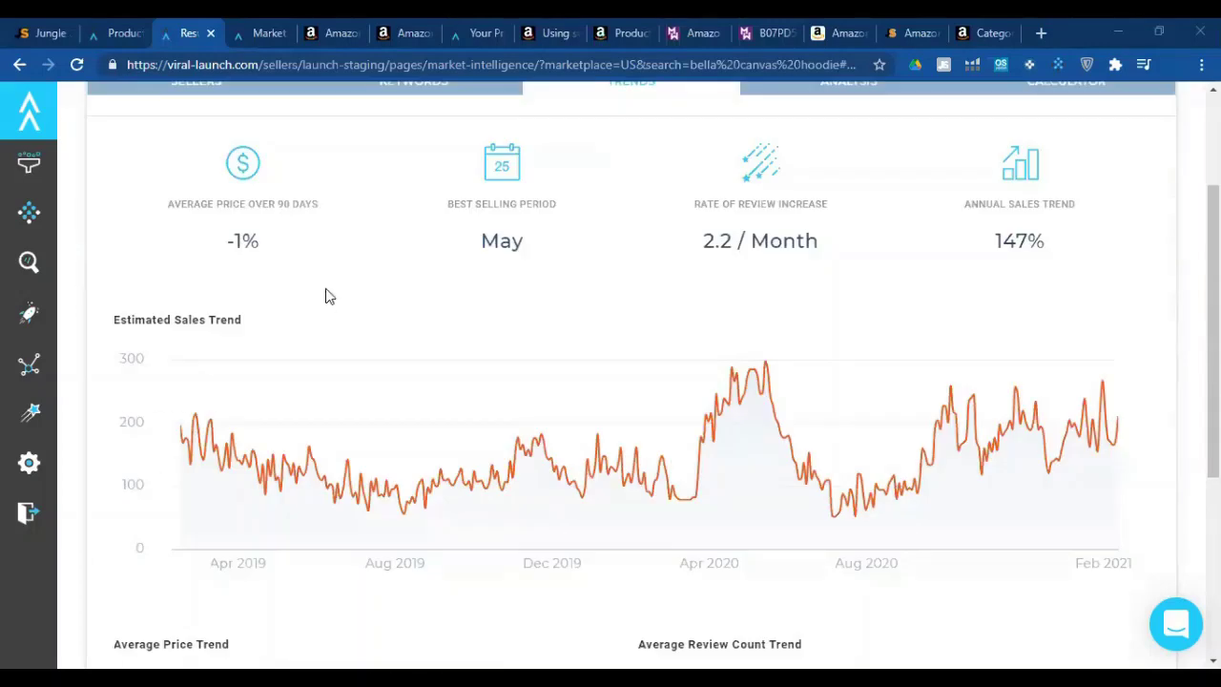
{"action": "triple_click", "coordinate": [477, 210]}
{"action": "scroll", "coordinate": [501, 291], "scroll_direction": "down", "scroll_amount": 1}
{"action": "scroll", "coordinate": [515, 295], "scroll_direction": "up", "scroll_amount": 1}
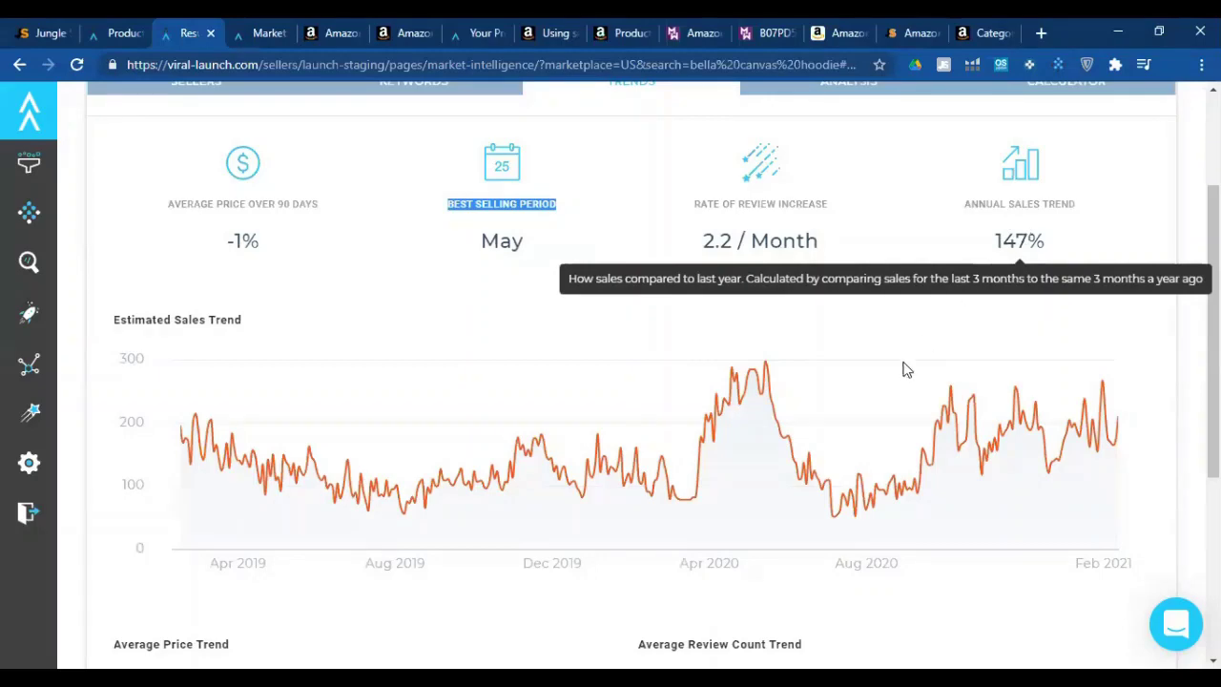
{"action": "scroll", "coordinate": [904, 372], "scroll_direction": "down", "scroll_amount": 1}
{"action": "scroll", "coordinate": [896, 368], "scroll_direction": "down", "scroll_amount": 2}
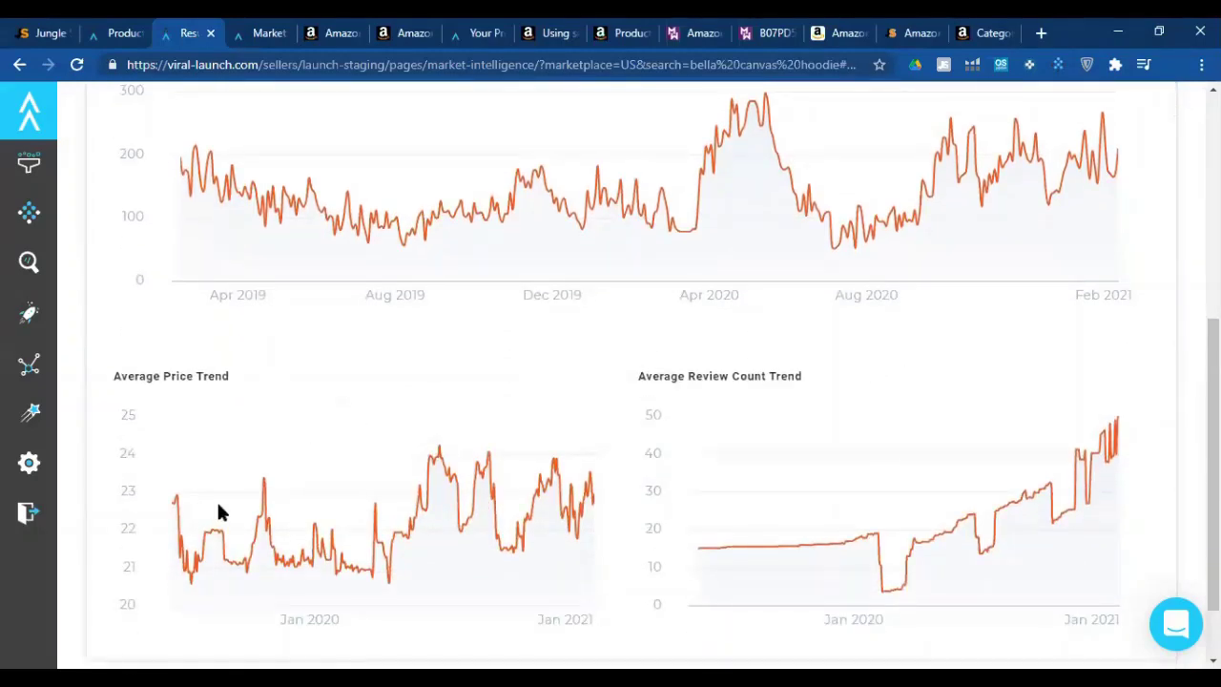
{"action": "scroll", "coordinate": [547, 337], "scroll_direction": "up", "scroll_amount": 2}
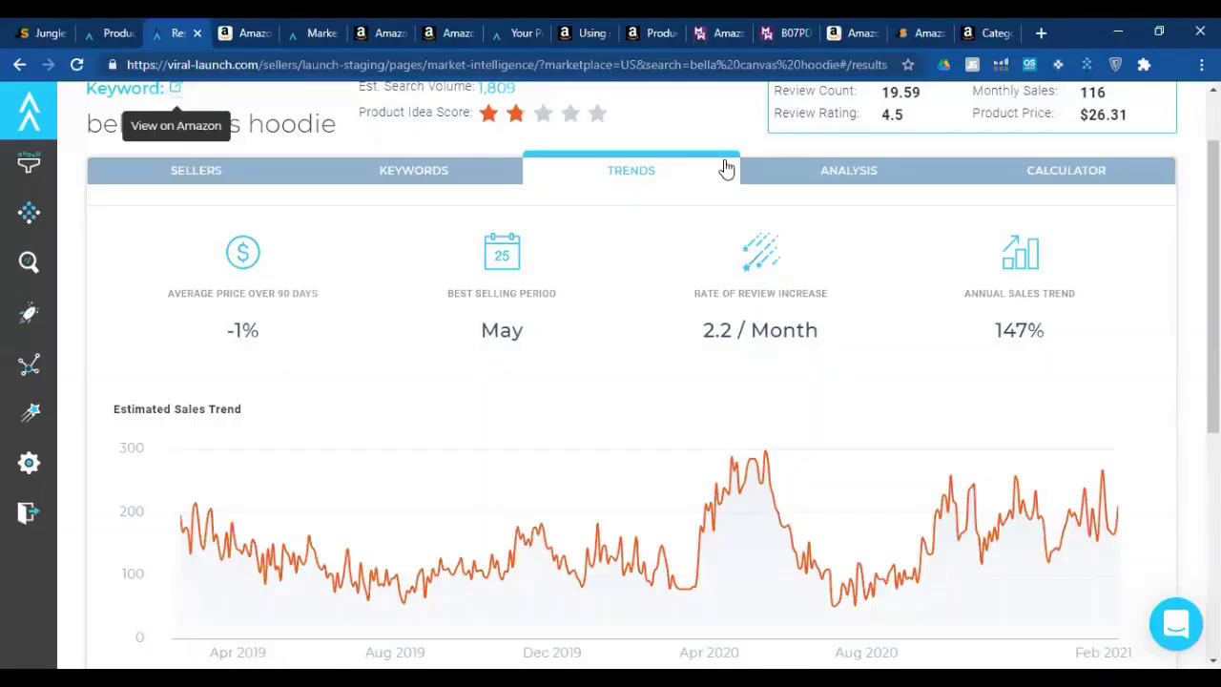
Examine the analysis metrics for the bella canvas hoodie keyword, focusing on the product idea score and sales pattern.
{"action": "left_click", "coordinate": [810, 172]}
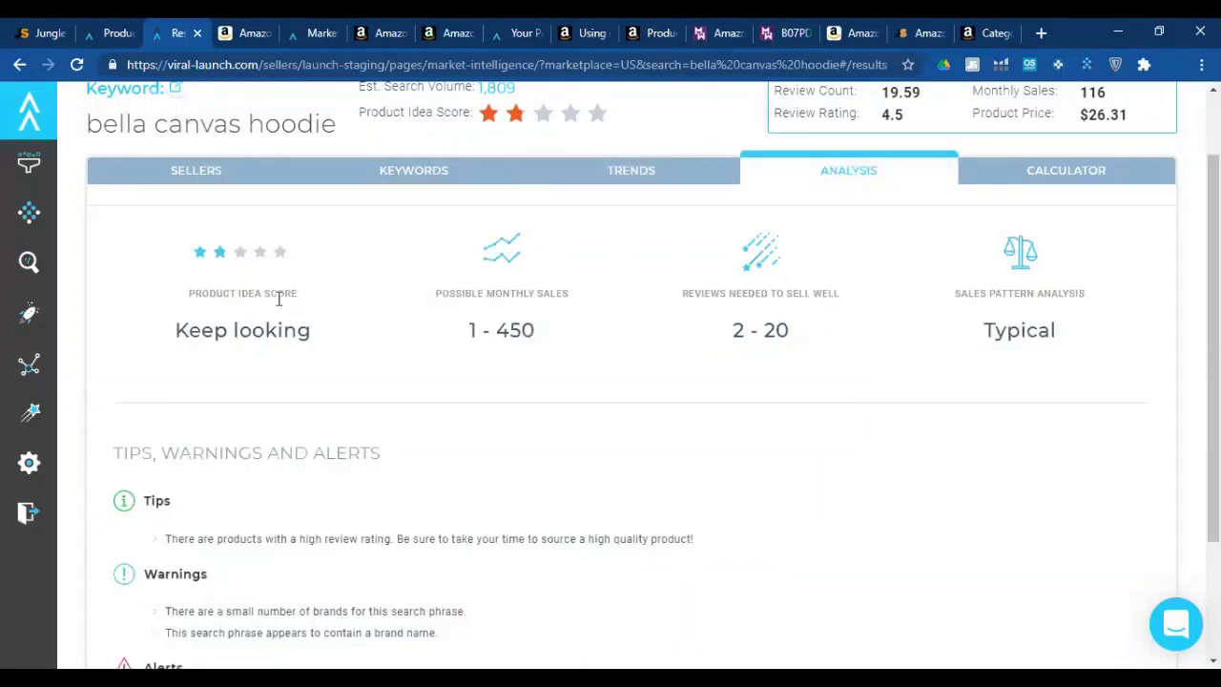
{"action": "left_click_drag", "start_coordinate": [175, 331], "coordinate": [319, 336]}
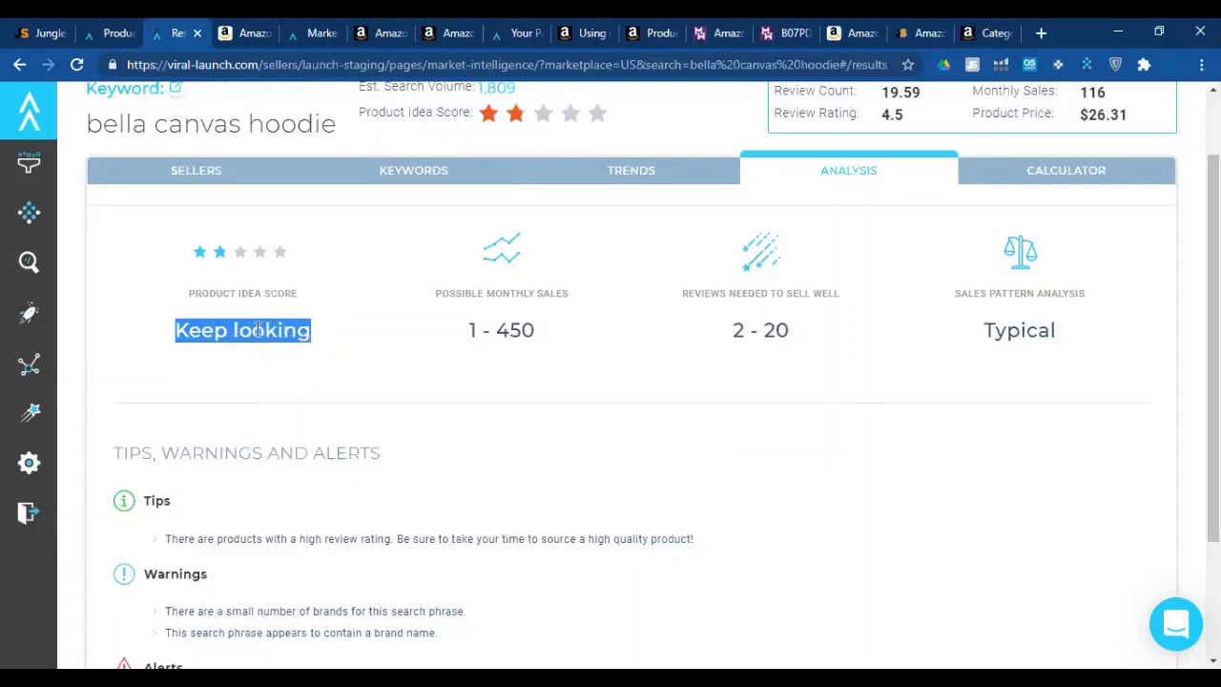
{"action": "left_click", "coordinate": [354, 349]}
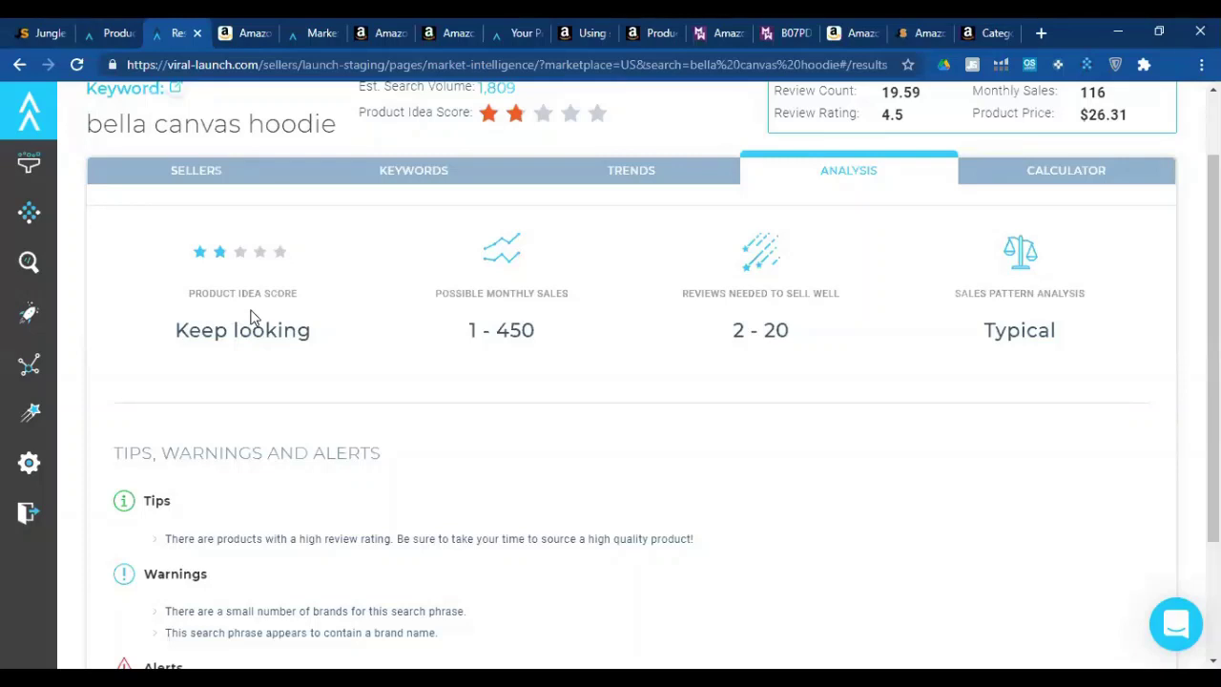
{"action": "left_click_drag", "start_coordinate": [177, 332], "coordinate": [327, 331]}
{"action": "left_click", "coordinate": [310, 330]}
{"action": "double_click", "coordinate": [1000, 331]}
Read the tips, warnings and alerts for the keyword and check its name for a brand term.
{"action": "scroll", "coordinate": [101, 414], "scroll_direction": "down", "scroll_amount": 3}
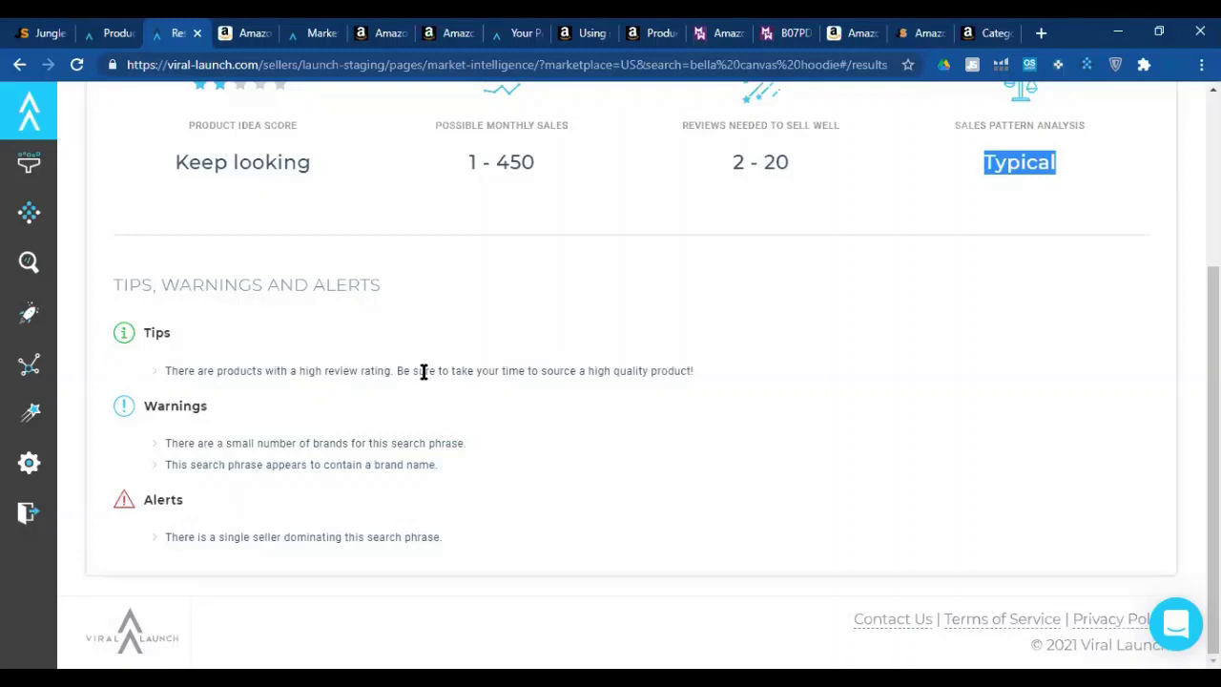
{"action": "triple_click", "coordinate": [621, 372]}
{"action": "left_click", "coordinate": [622, 373]}
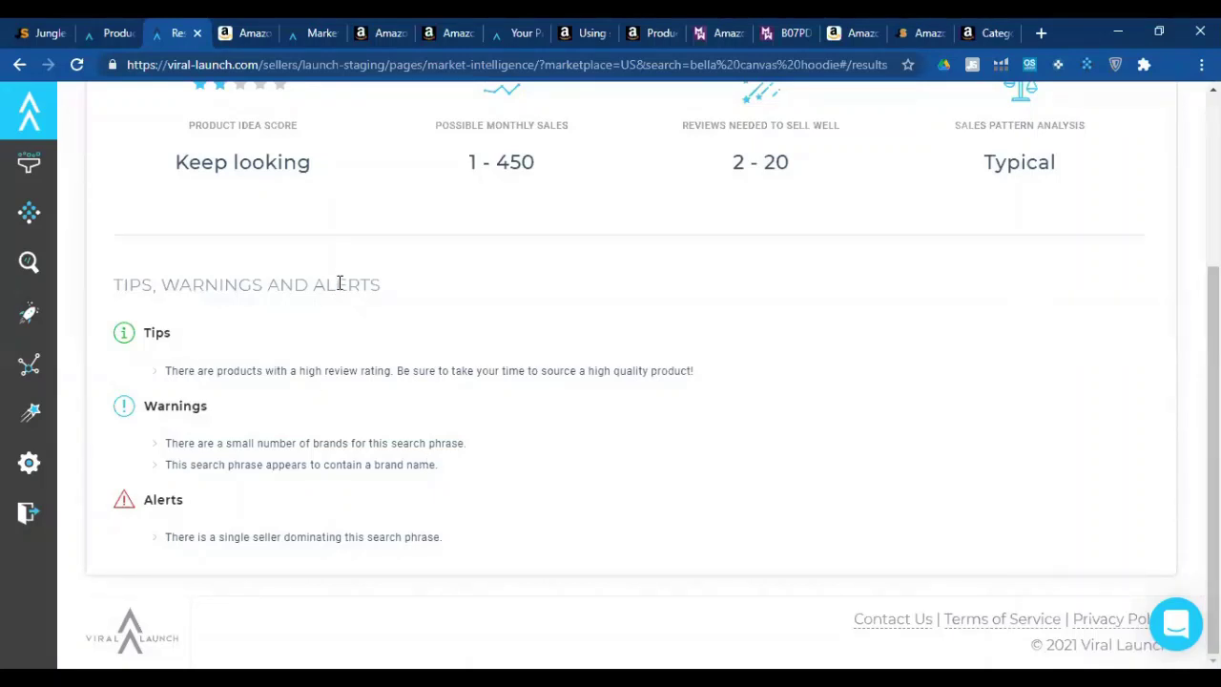
{"action": "scroll", "coordinate": [340, 278], "scroll_direction": "up", "scroll_amount": 3}
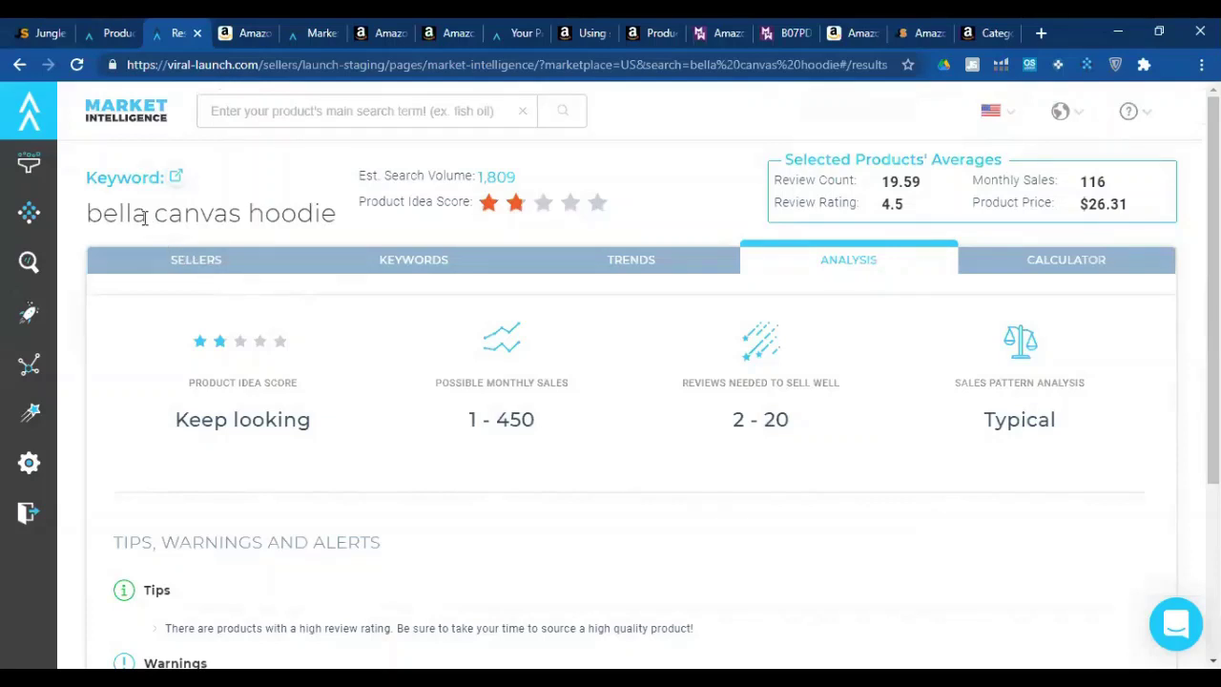
{"action": "left_click_drag", "start_coordinate": [145, 219], "coordinate": [91, 213]}
Examine the keyword's profit calculator, covering profit per unit, fees, landed unit cost and the advanced calculations such as upfront cost.
{"action": "left_click", "coordinate": [1076, 265]}
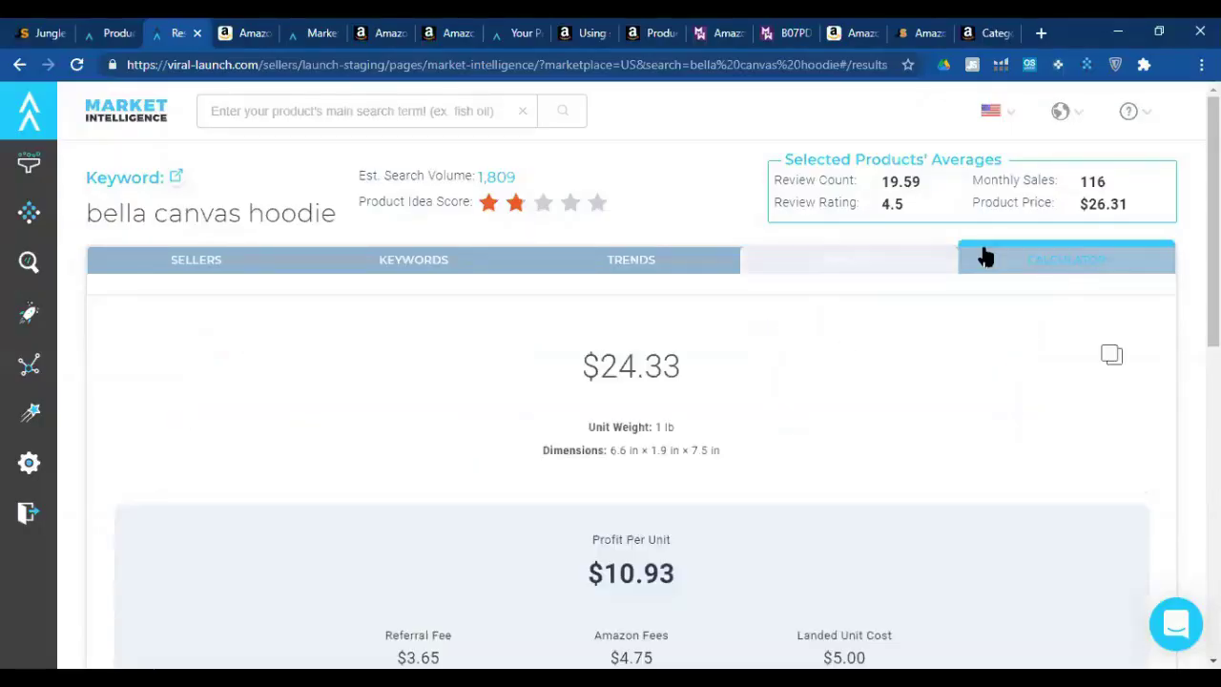
{"action": "scroll", "coordinate": [892, 270], "scroll_direction": "down", "scroll_amount": 5}
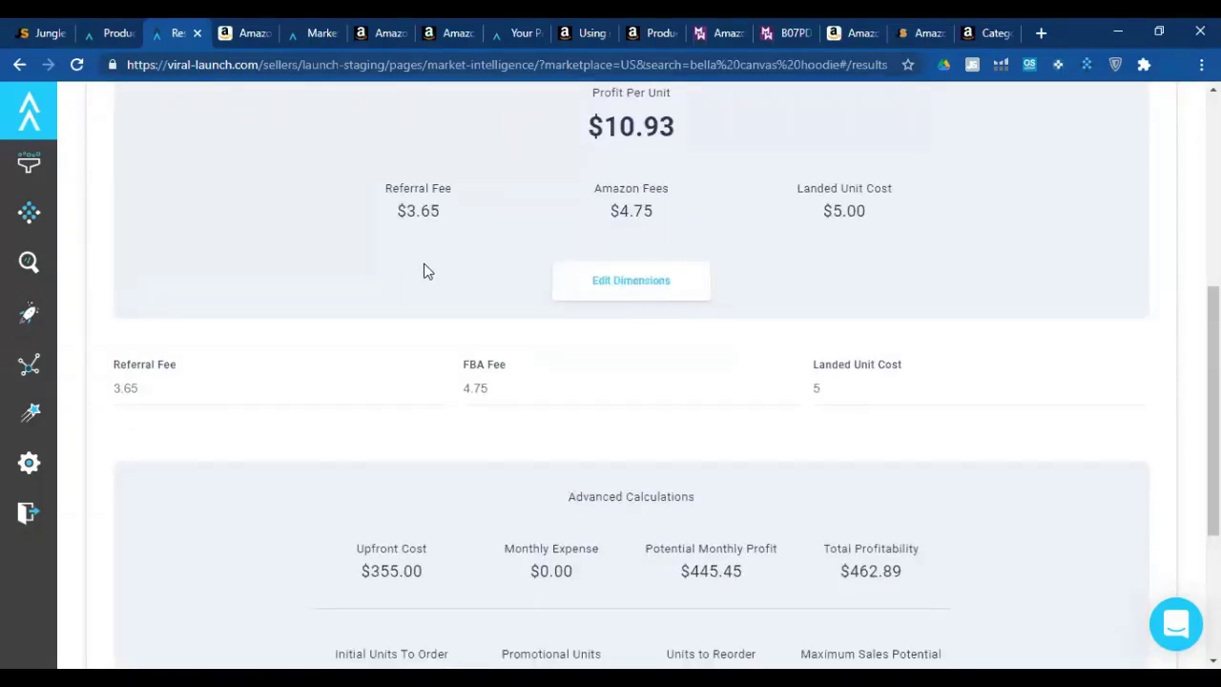
{"action": "scroll", "coordinate": [474, 282], "scroll_direction": "down", "scroll_amount": 3}
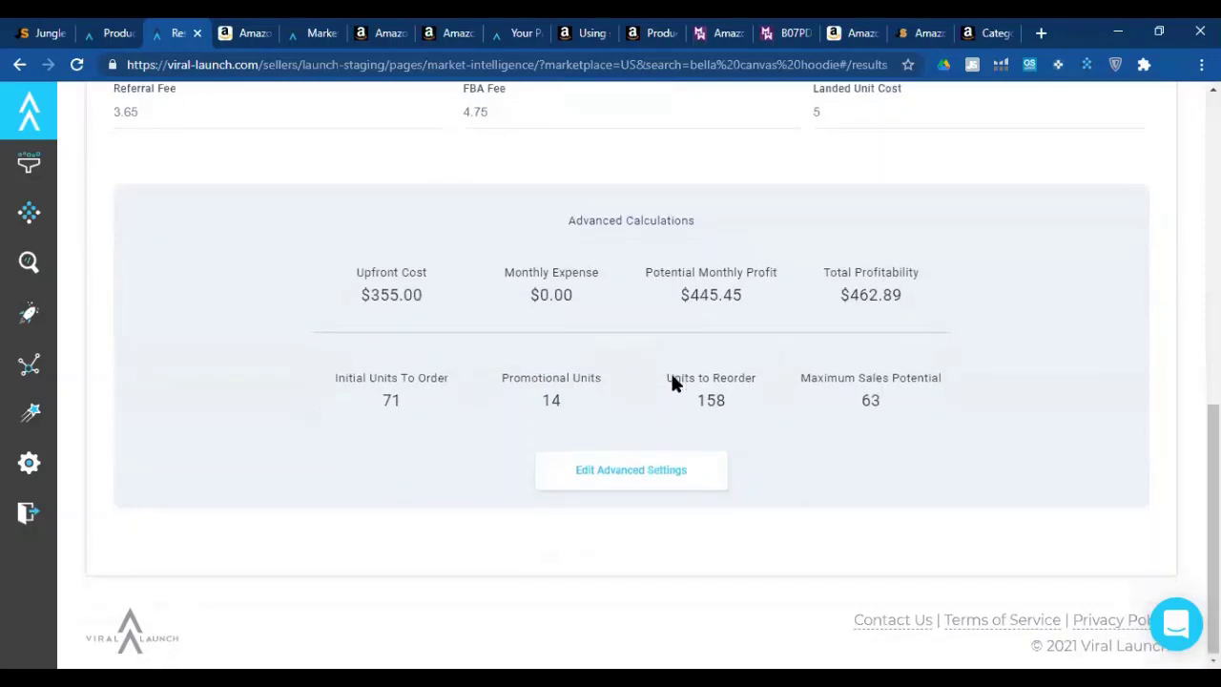
{"action": "scroll", "coordinate": [671, 381], "scroll_direction": "up", "scroll_amount": 4}
{"action": "scroll", "coordinate": [674, 383], "scroll_direction": "up", "scroll_amount": 1}
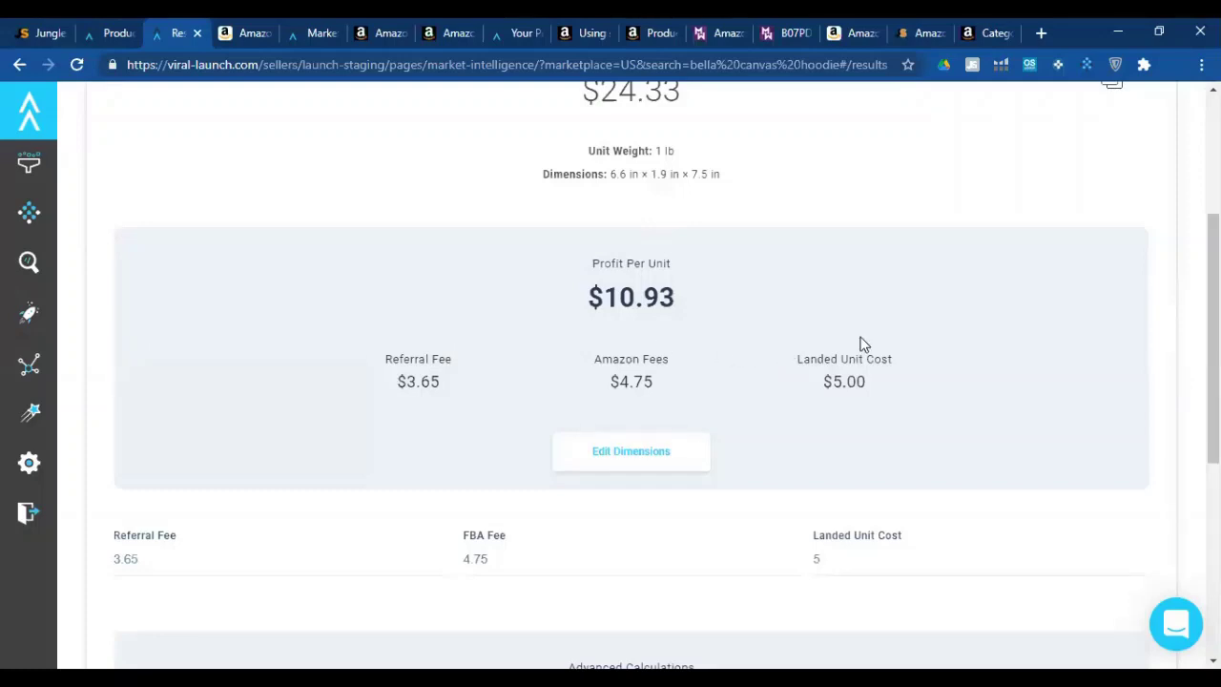
{"action": "scroll", "coordinate": [861, 345], "scroll_direction": "down", "scroll_amount": 1}
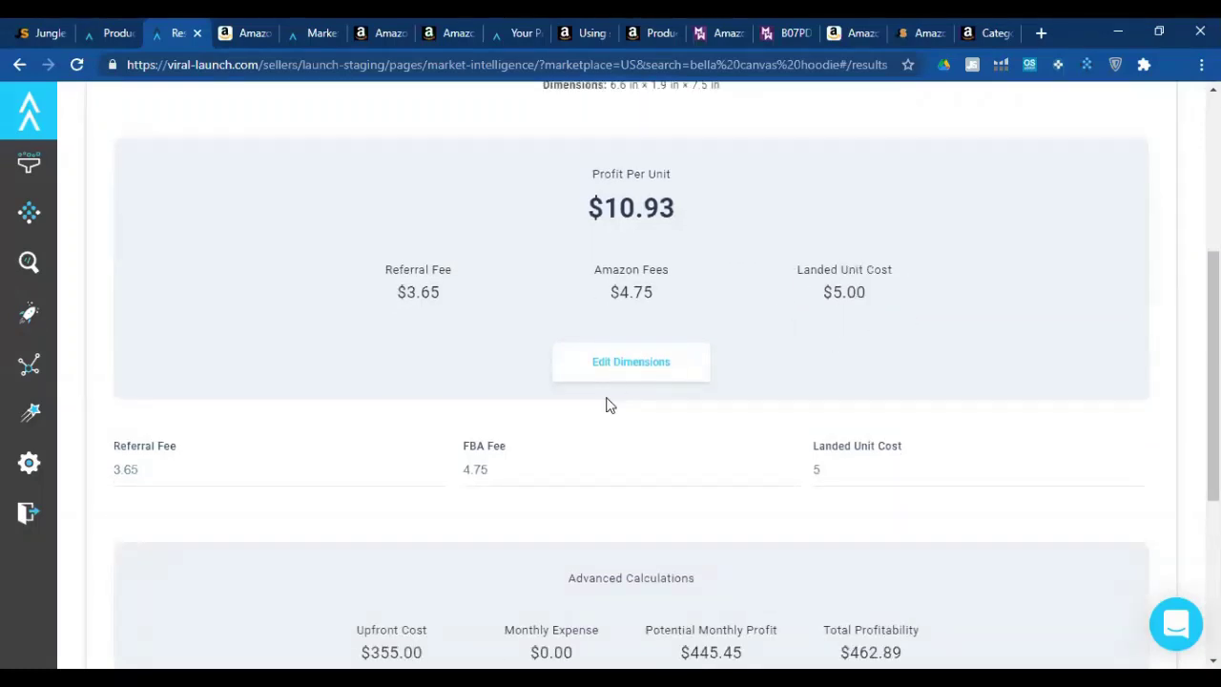
{"action": "scroll", "coordinate": [620, 400], "scroll_direction": "down", "scroll_amount": 4}
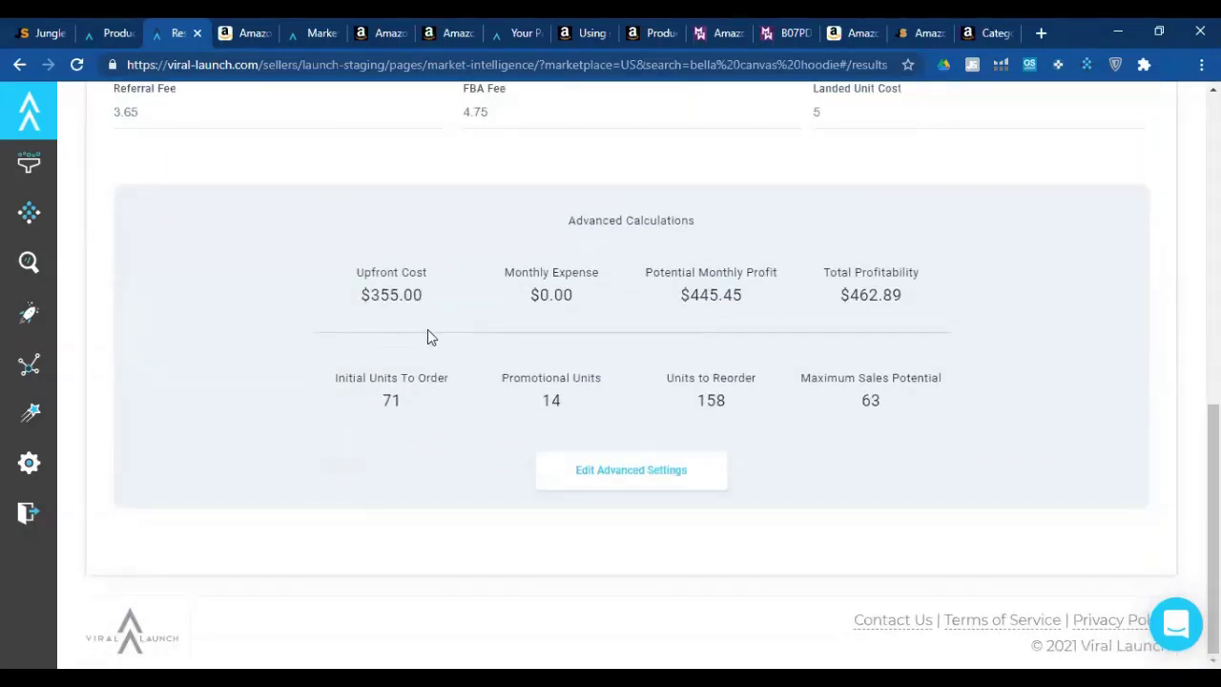
{"action": "double_click", "coordinate": [375, 300]}
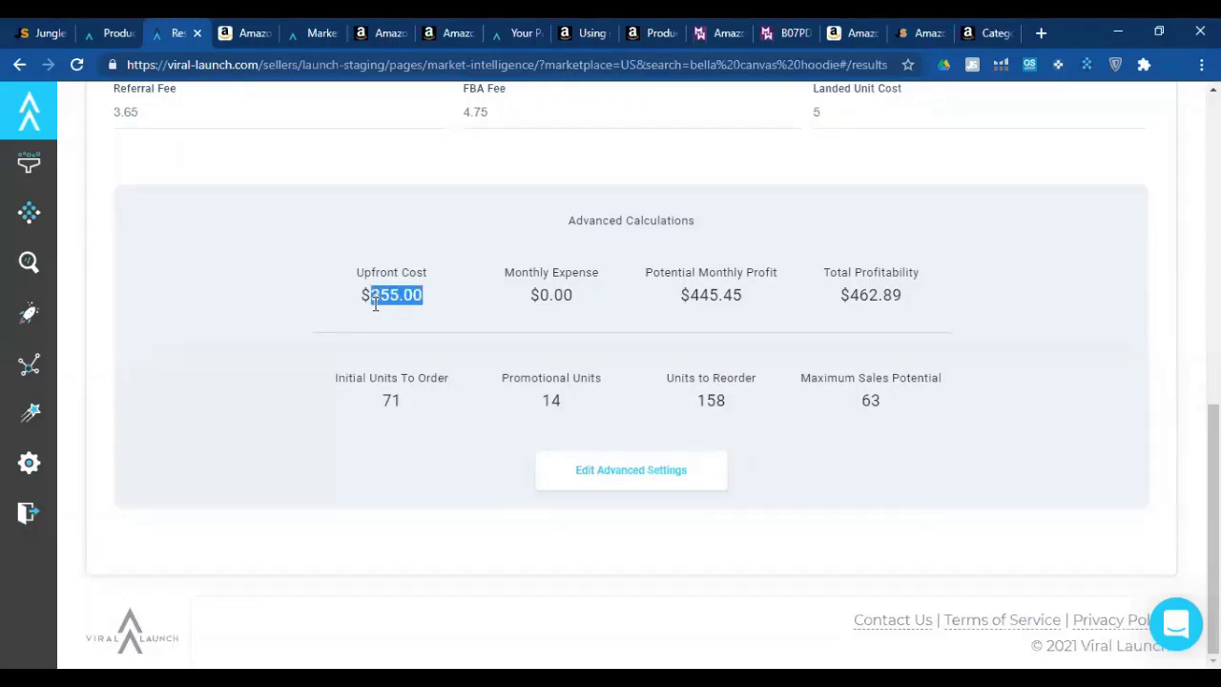
{"action": "scroll", "coordinate": [343, 267], "scroll_direction": "up", "scroll_amount": 8}
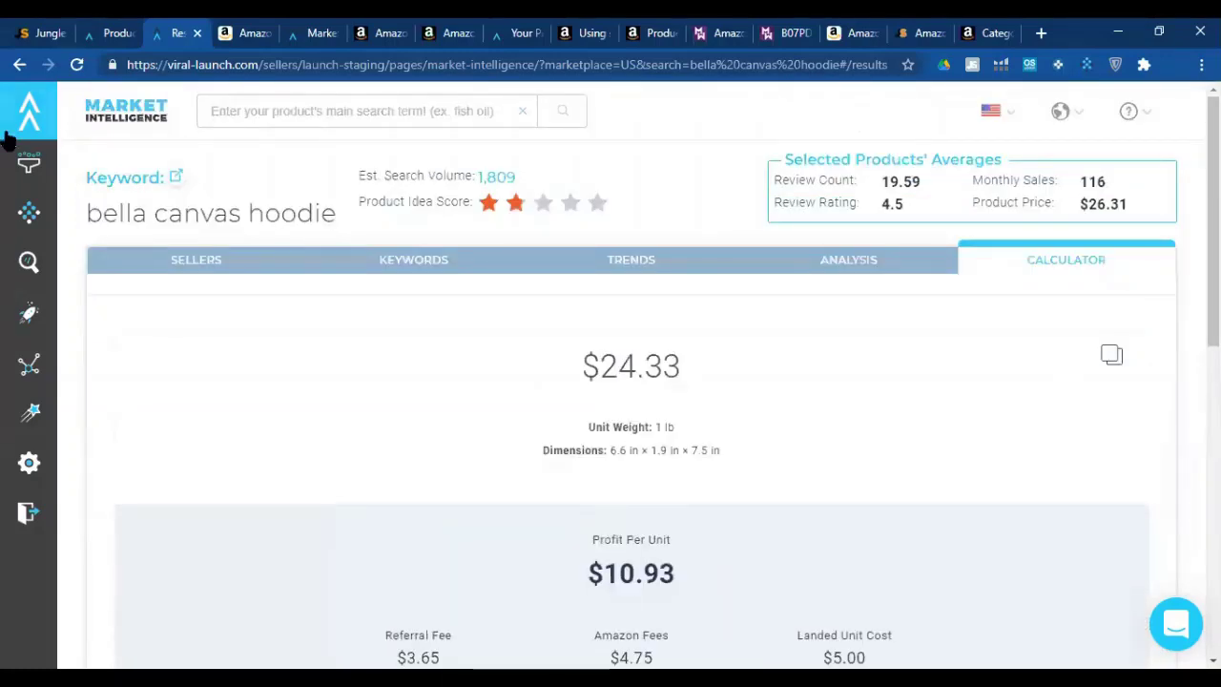
Return to Product Discovery and run a brand search with the Fast Growing Brands preset.
{"action": "mouse_move", "coordinate": [14, 187]}
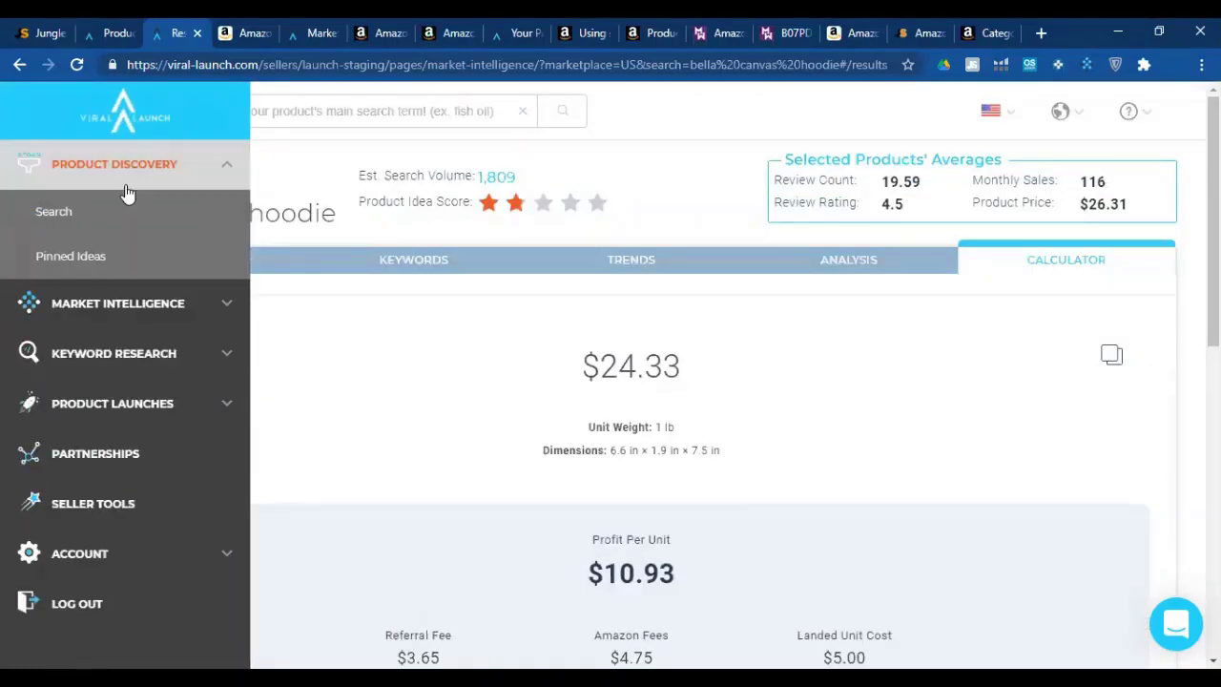
{"action": "left_click", "coordinate": [112, 34]}
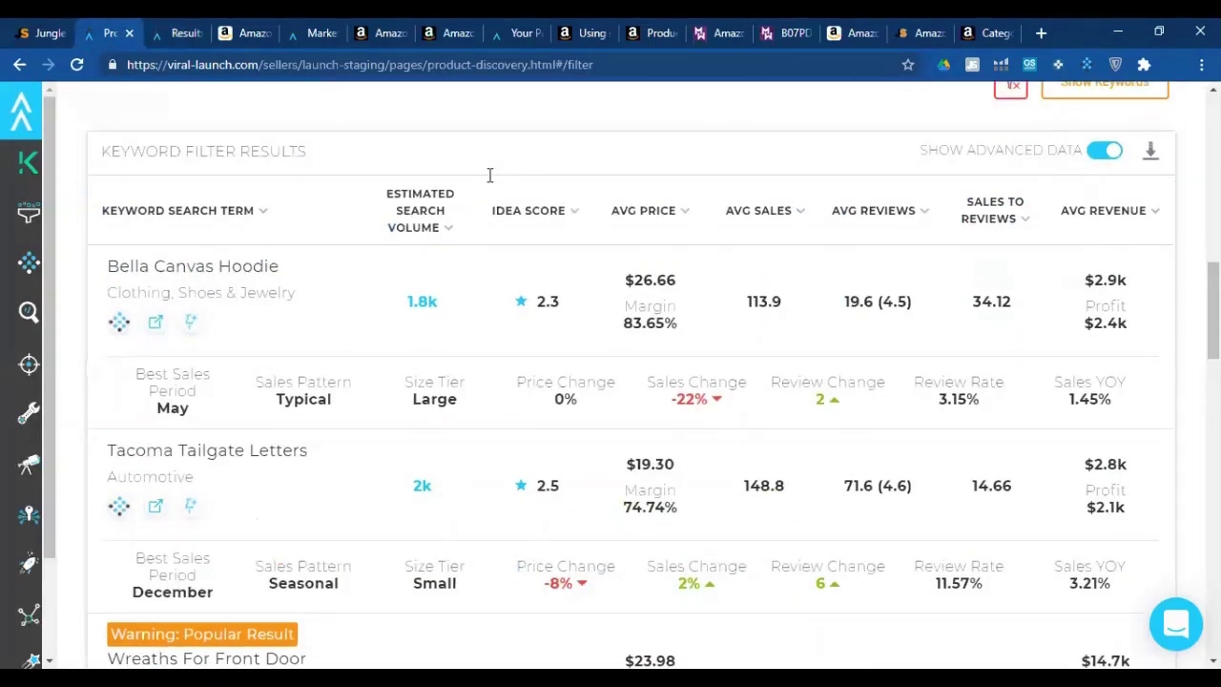
{"action": "scroll", "coordinate": [490, 174], "scroll_direction": "up", "scroll_amount": 10}
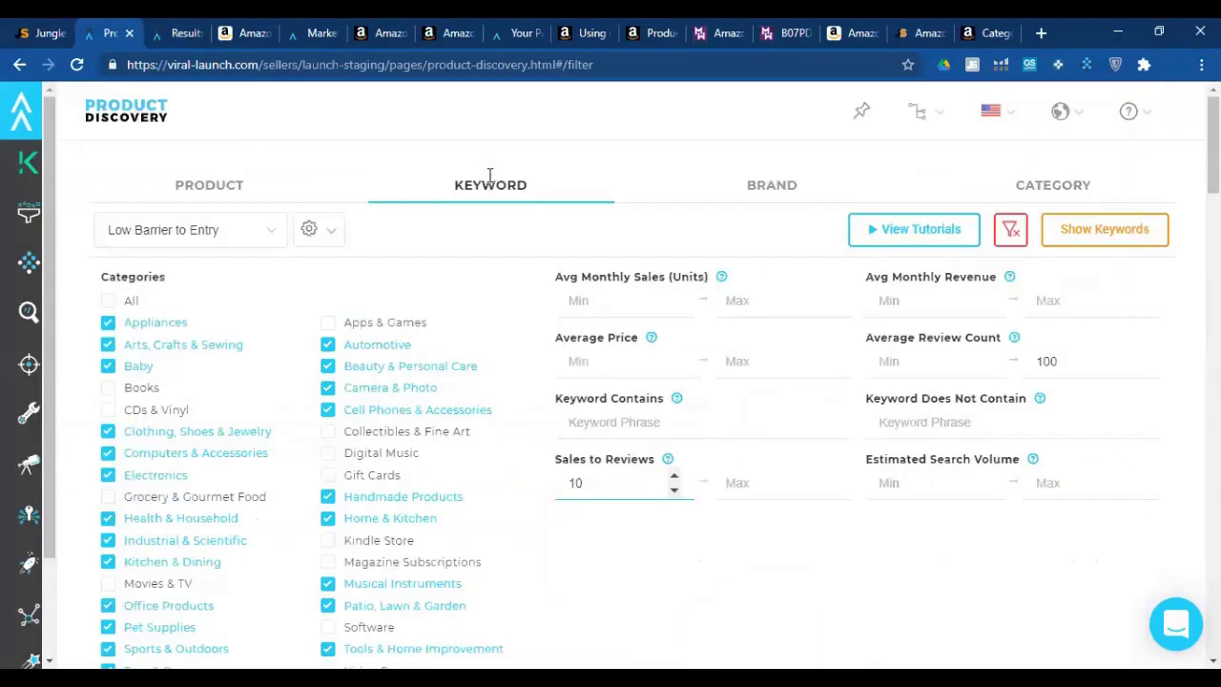
{"action": "left_click", "coordinate": [800, 189]}
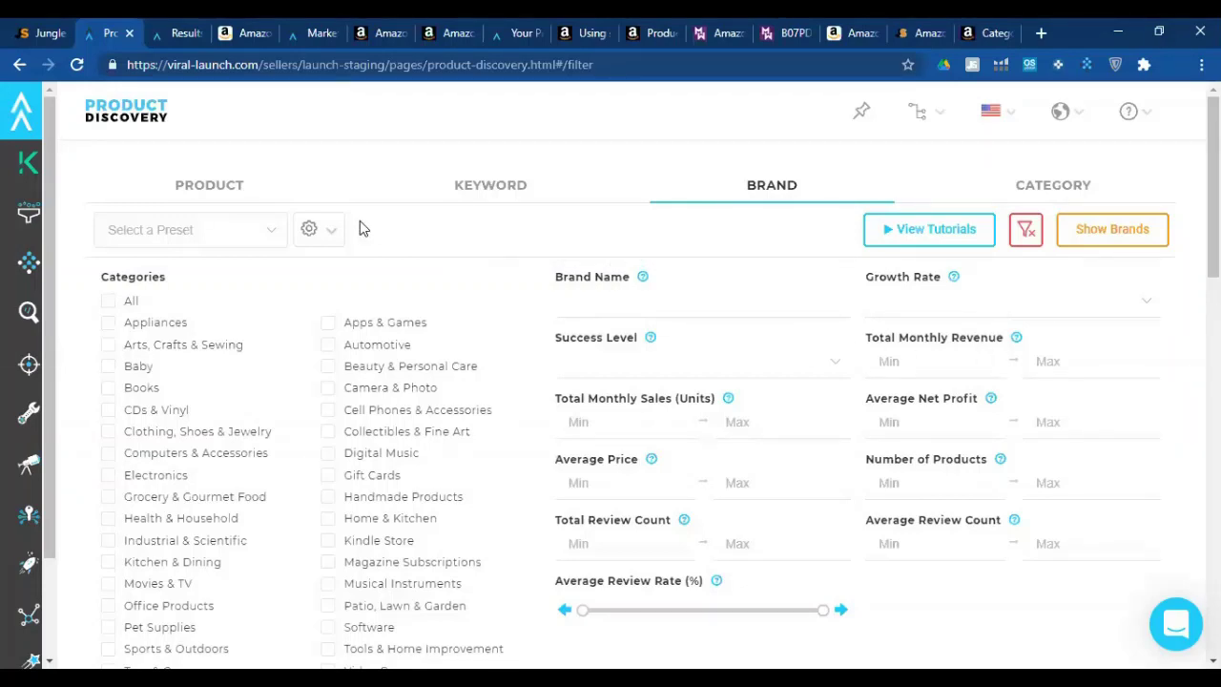
{"action": "left_click", "coordinate": [246, 226]}
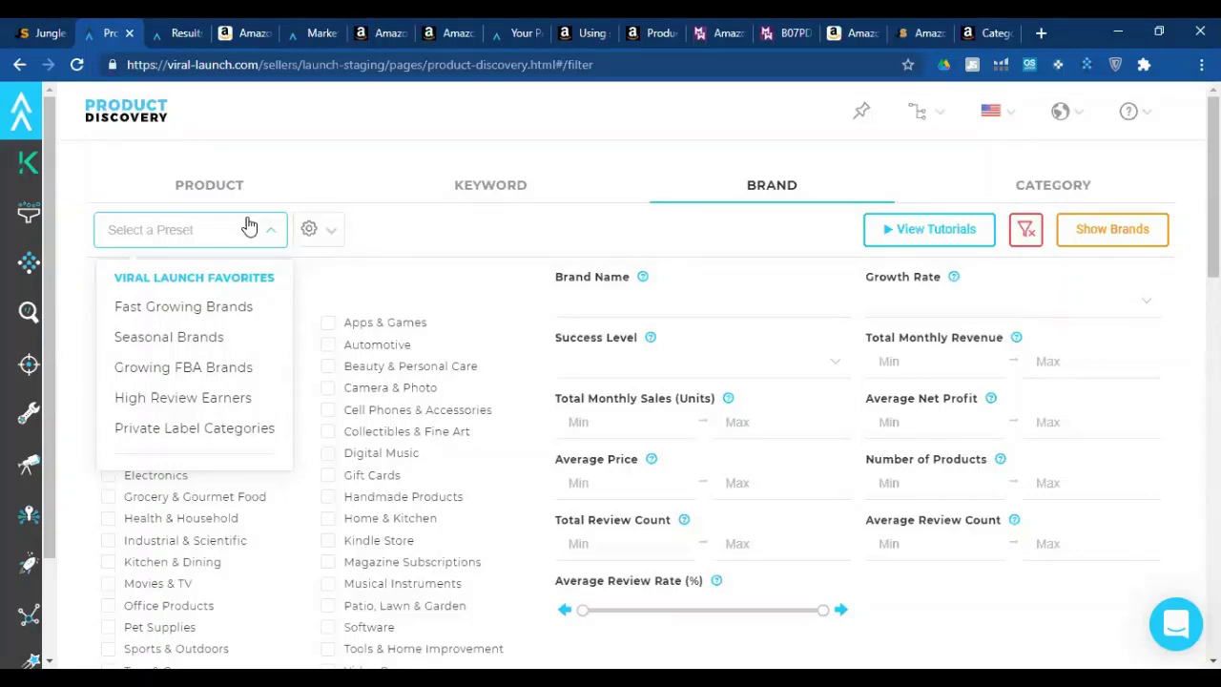
{"action": "left_click", "coordinate": [173, 310]}
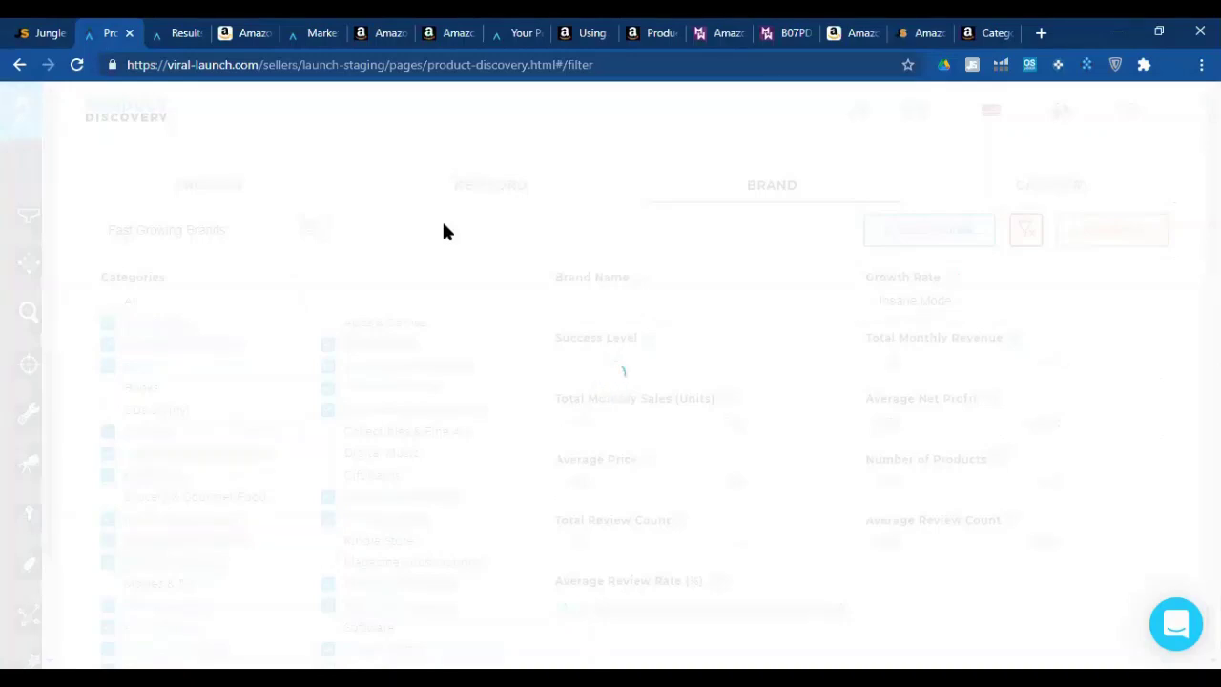
Inspect the brand search's Growth Rate, Brand Name and Success Level filters without changing them.
{"action": "scroll", "coordinate": [797, 352], "scroll_direction": "down", "scroll_amount": 1}
{"action": "scroll", "coordinate": [624, 341], "scroll_direction": "up", "scroll_amount": 15}
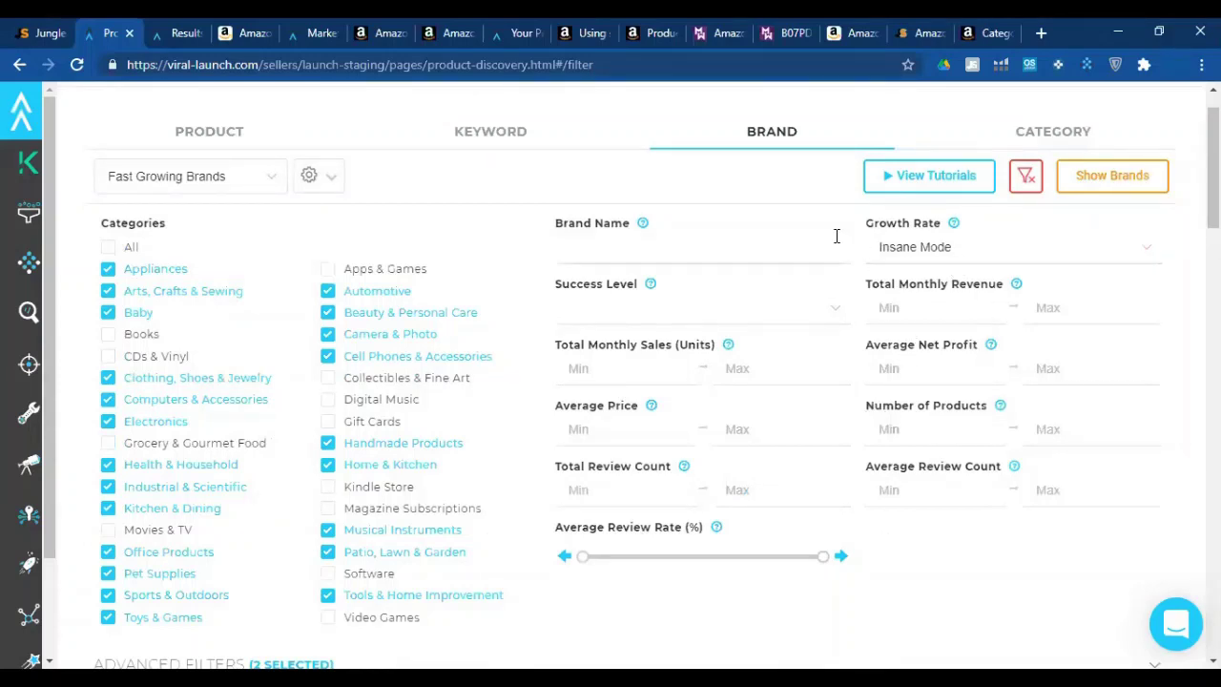
{"action": "left_click", "coordinate": [966, 247]}
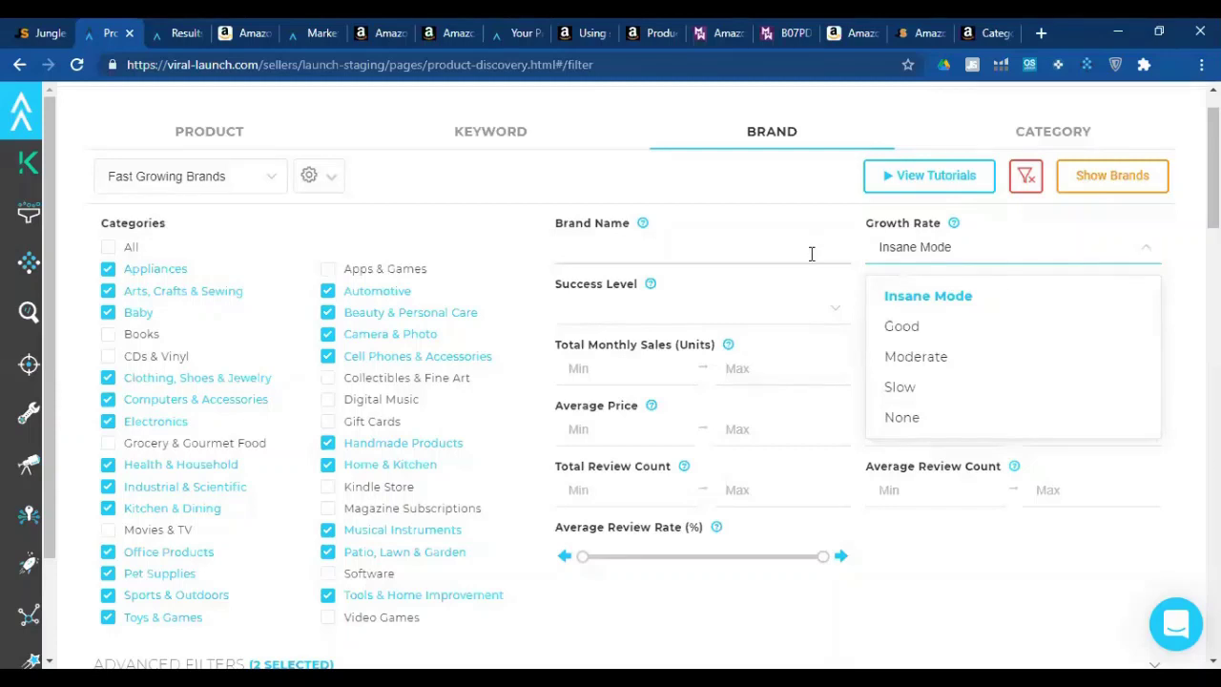
{"action": "left_click", "coordinate": [737, 258]}
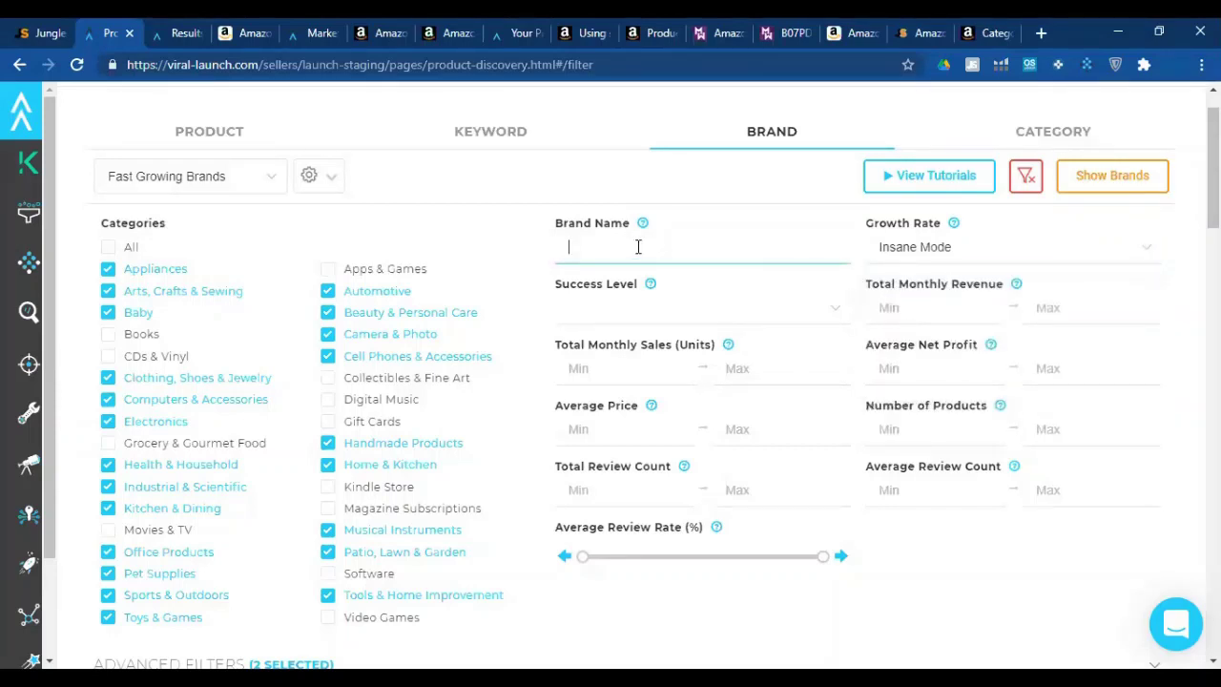
{"action": "left_click", "coordinate": [625, 317]}
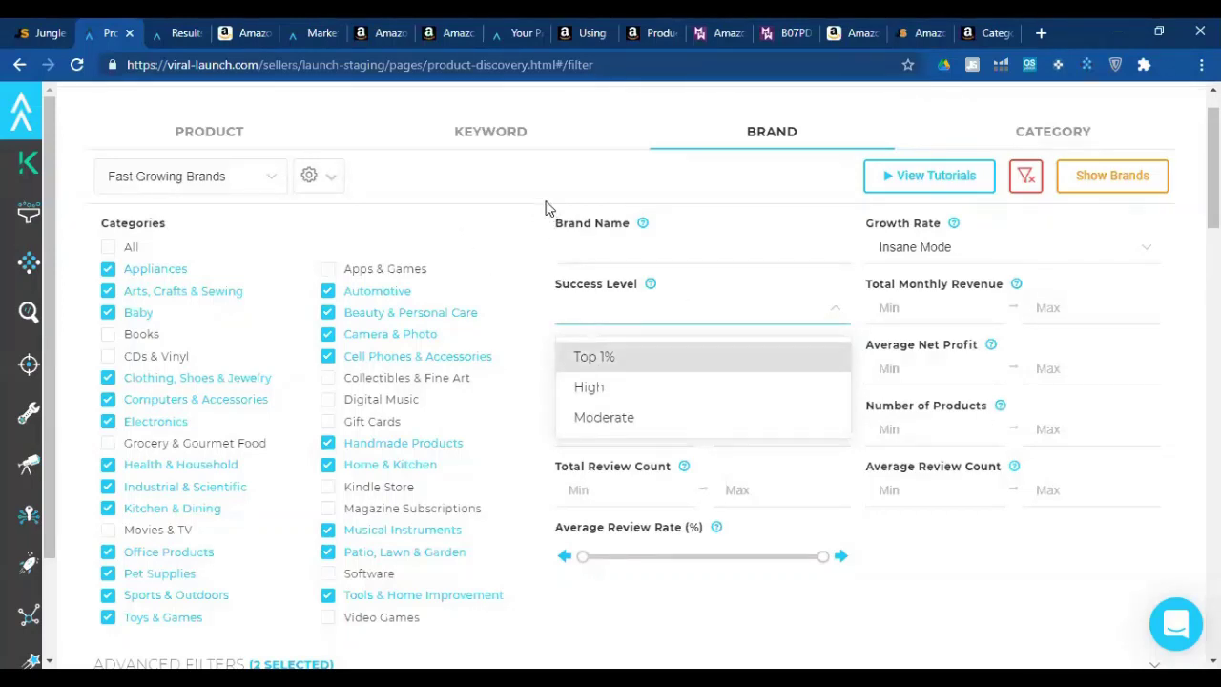
{"action": "left_click", "coordinate": [606, 286]}
Examine the brand filter results with their popularity warnings, and compare them with the preset's basic and advanced filters.
{"action": "scroll", "coordinate": [668, 353], "scroll_direction": "down", "scroll_amount": 12}
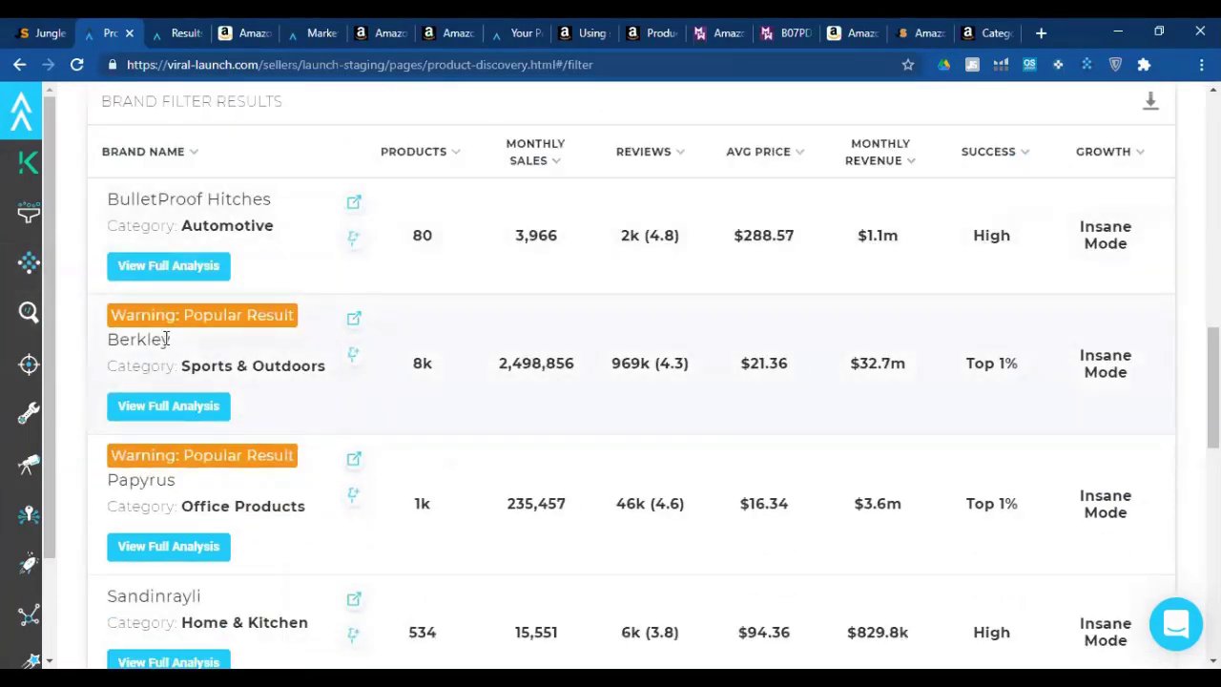
{"action": "mouse_move", "coordinate": [282, 322]}
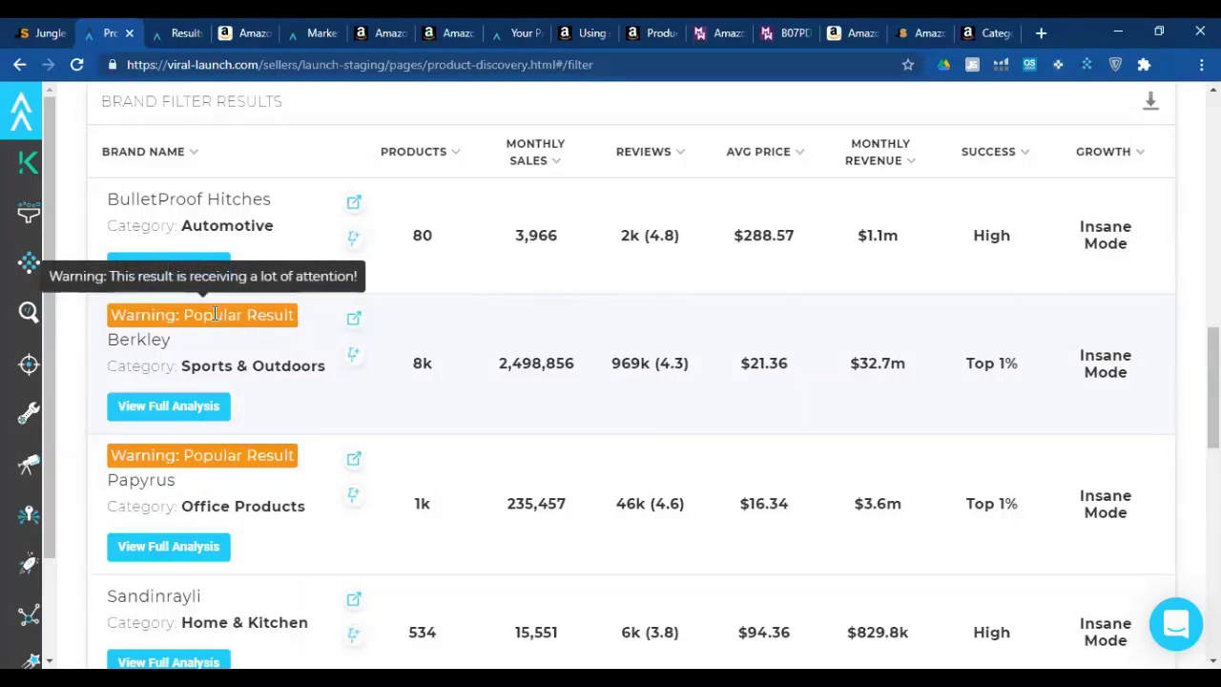
{"action": "scroll", "coordinate": [918, 439], "scroll_direction": "up", "scroll_amount": 4}
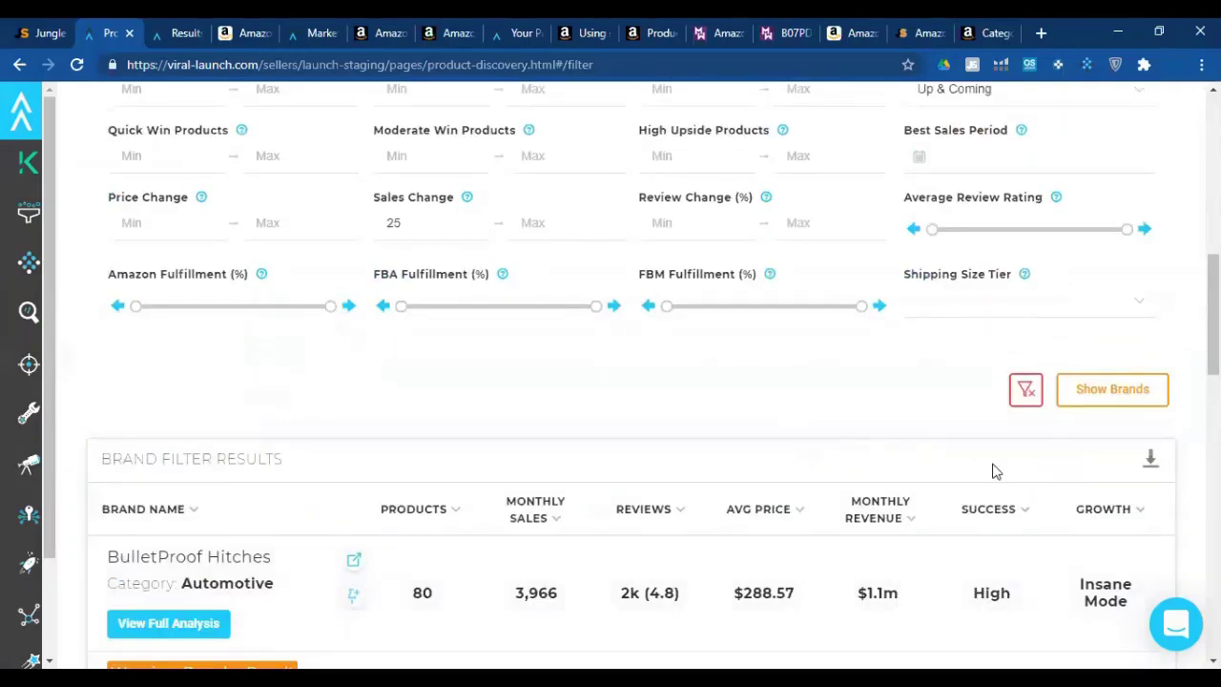
{"action": "scroll", "coordinate": [992, 468], "scroll_direction": "up", "scroll_amount": 10}
{"action": "scroll", "coordinate": [697, 327], "scroll_direction": "down", "scroll_amount": 5}
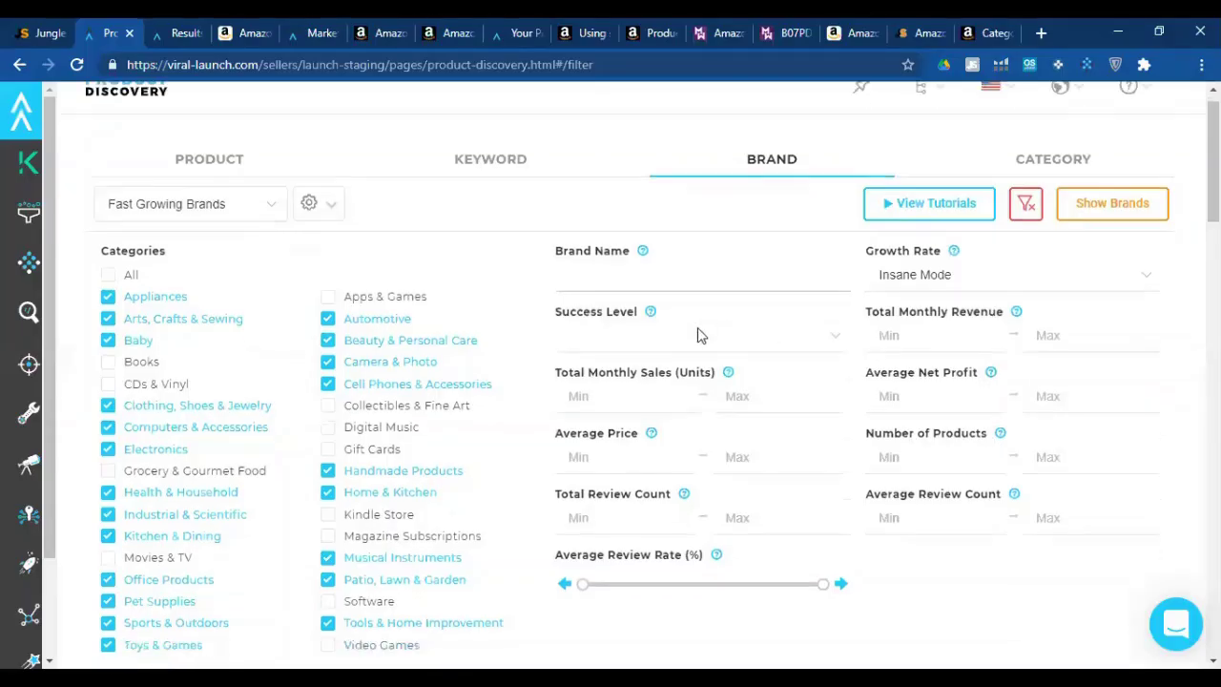
{"action": "mouse_move", "coordinate": [541, 462]}
{"action": "scroll", "coordinate": [441, 368], "scroll_direction": "down", "scroll_amount": 4}
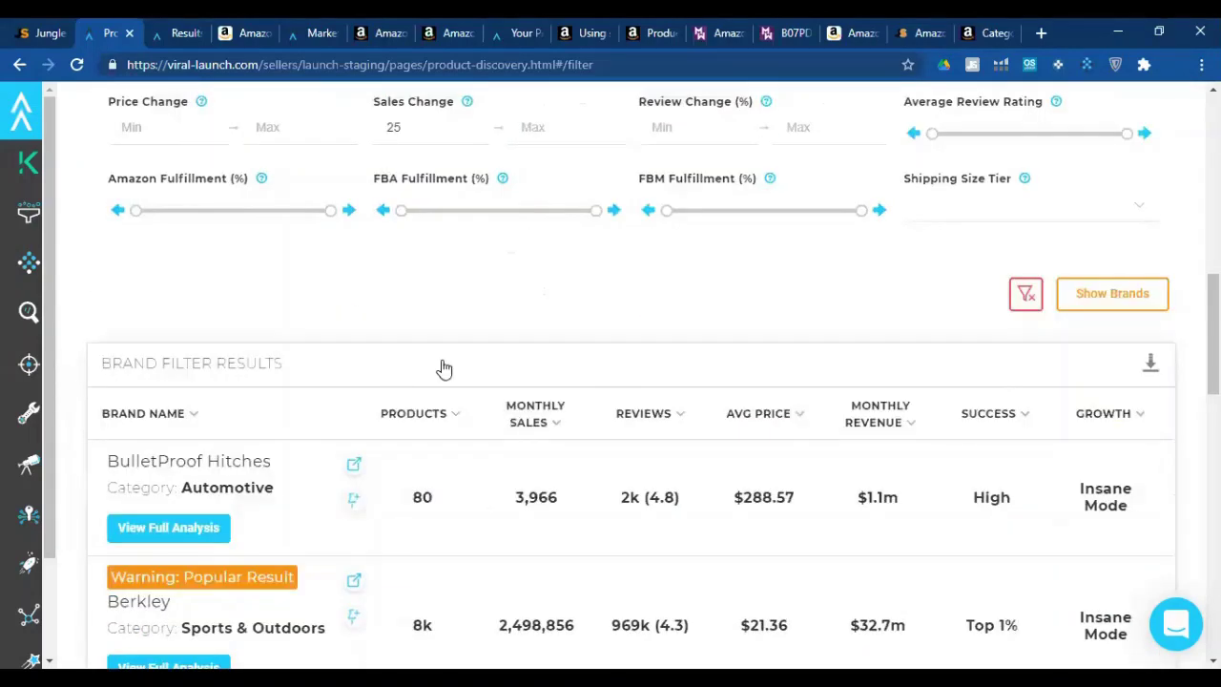
{"action": "scroll", "coordinate": [1068, 517], "scroll_direction": "up", "scroll_amount": 3}
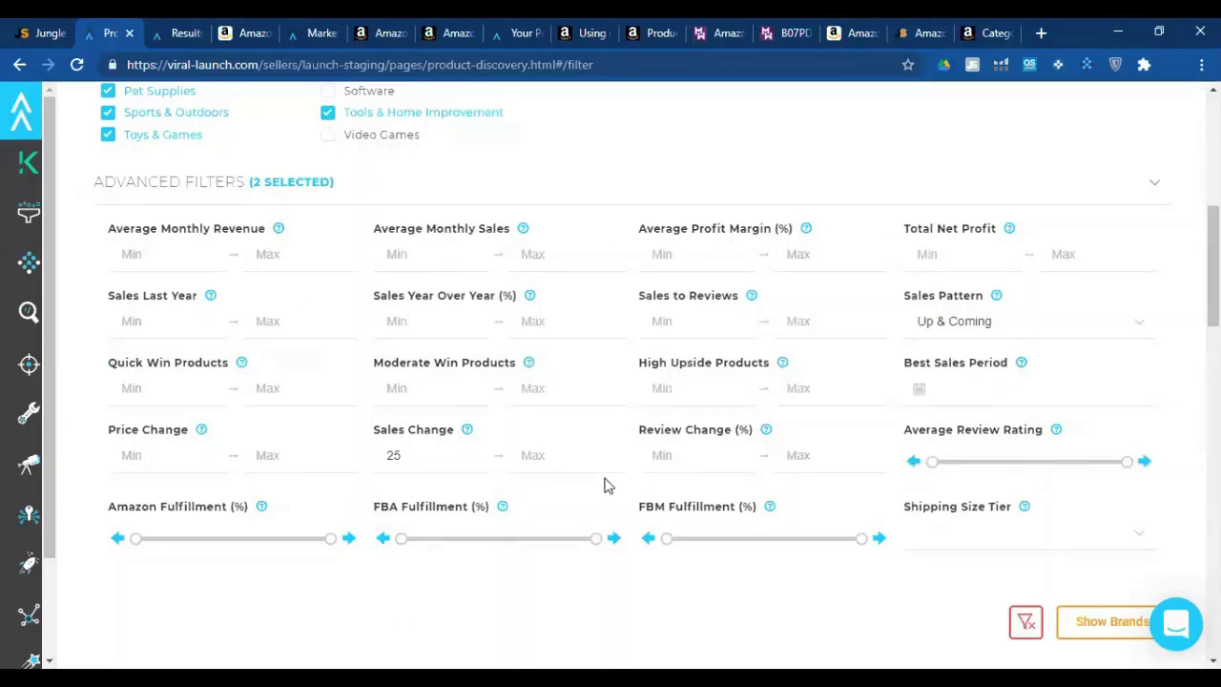
Open the full analysis of the BulletProof Hitches brand from the brand filter results.
{"action": "scroll", "coordinate": [572, 415], "scroll_direction": "down", "scroll_amount": 2}
{"action": "scroll", "coordinate": [477, 402], "scroll_direction": "down", "scroll_amount": 2}
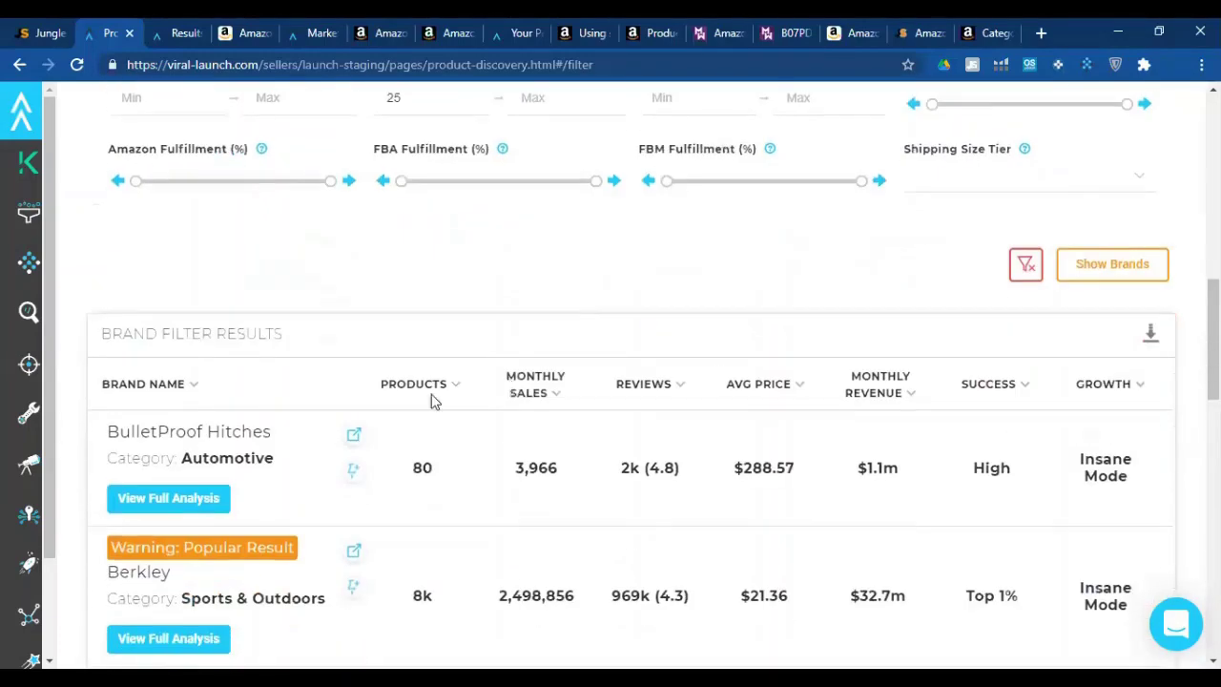
{"action": "scroll", "coordinate": [210, 401], "scroll_direction": "down", "scroll_amount": 1}
{"action": "scroll", "coordinate": [226, 403], "scroll_direction": "down", "scroll_amount": 1}
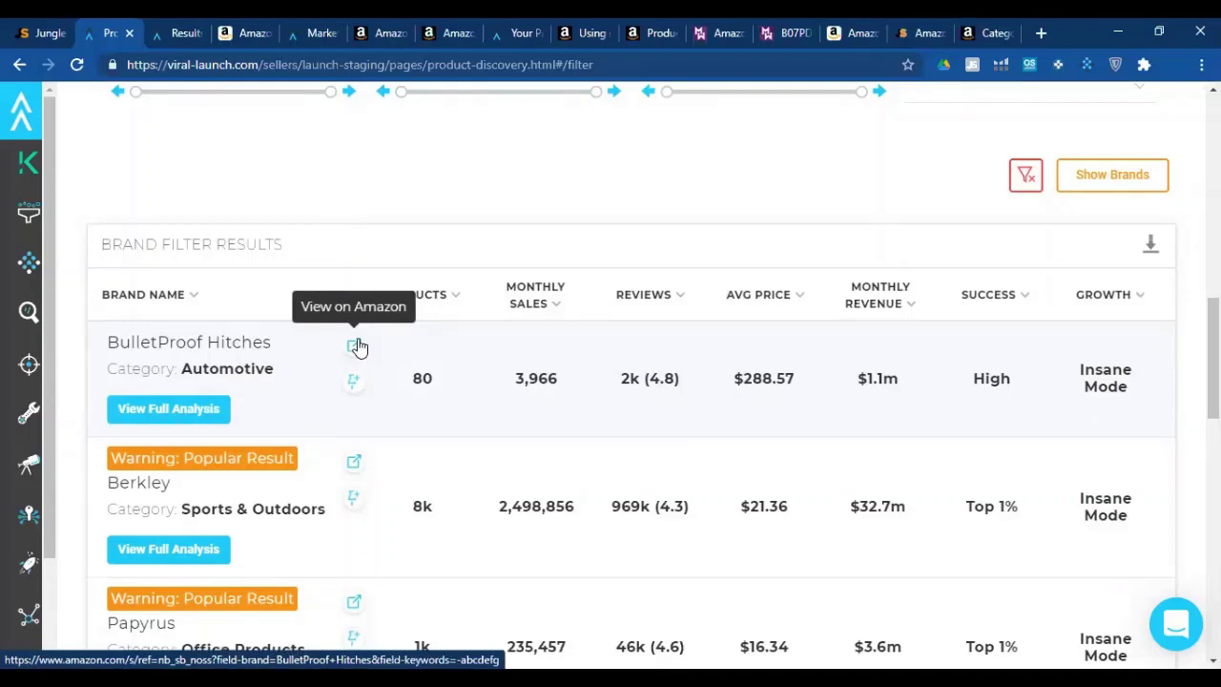
{"action": "left_click", "coordinate": [131, 411]}
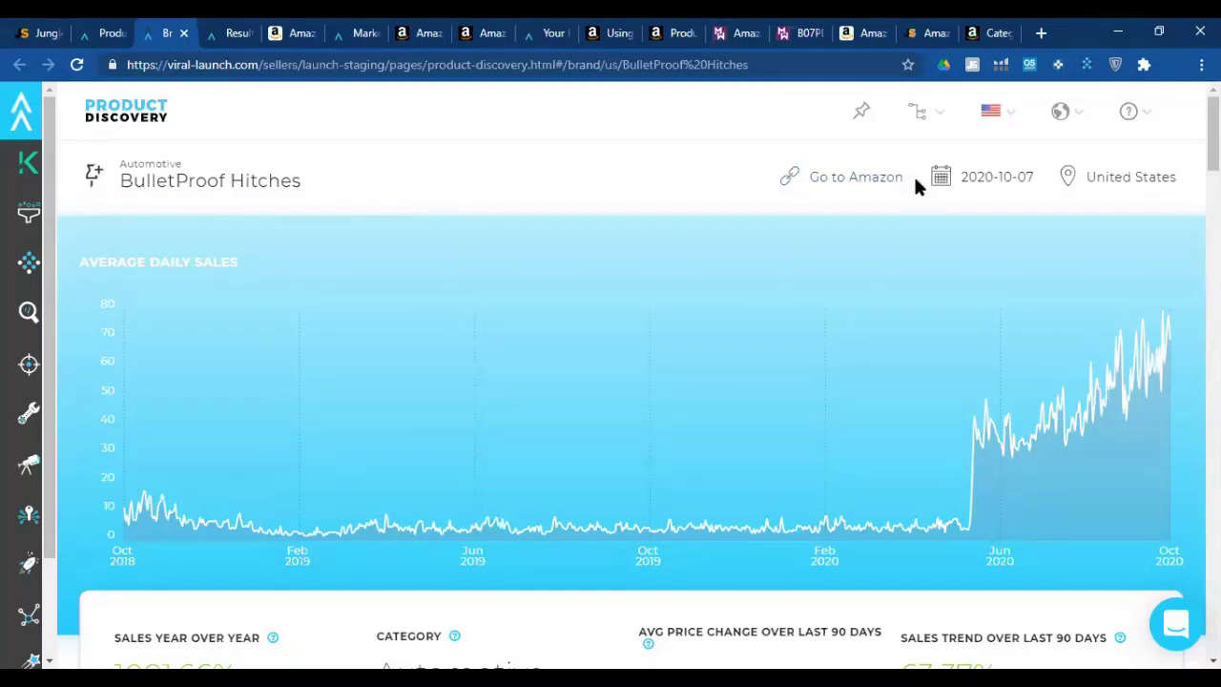
Examine the brand's average daily sales, summary metrics, sales distribution, average sales price history, monthly figures and fulfillment split.
{"action": "mouse_move", "coordinate": [944, 186]}
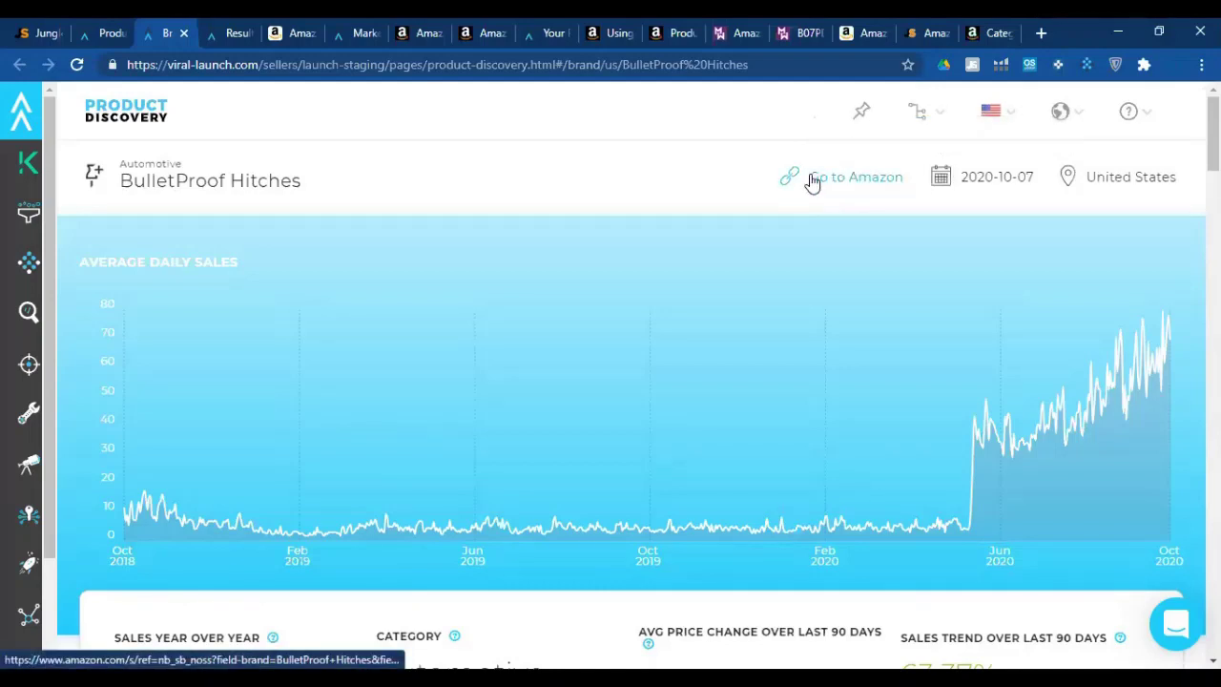
{"action": "scroll", "coordinate": [473, 248], "scroll_direction": "down", "scroll_amount": 5}
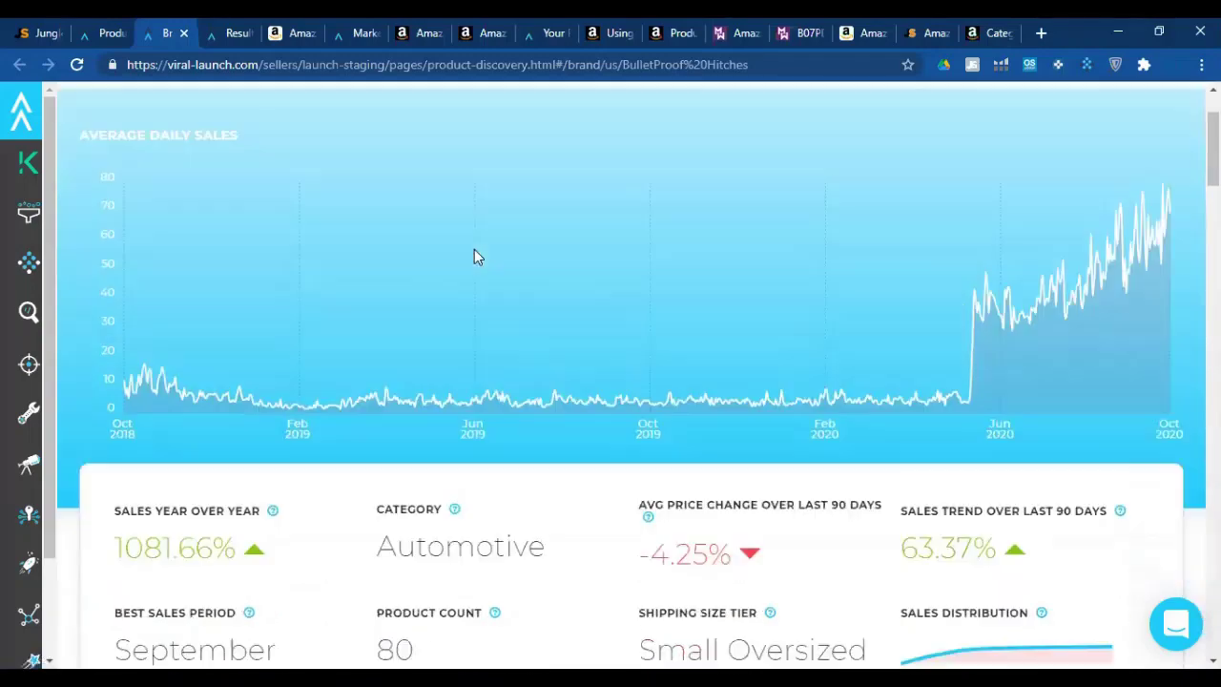
{"action": "scroll", "coordinate": [430, 308], "scroll_direction": "up", "scroll_amount": 1}
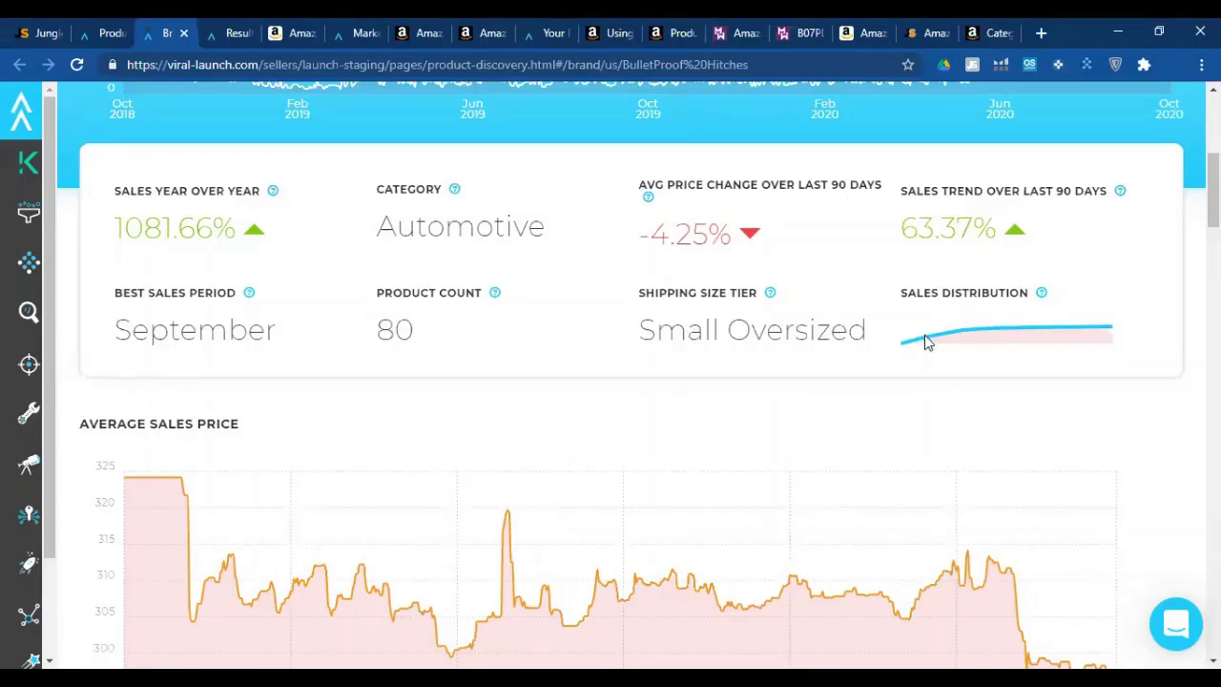
{"action": "mouse_move", "coordinate": [955, 333]}
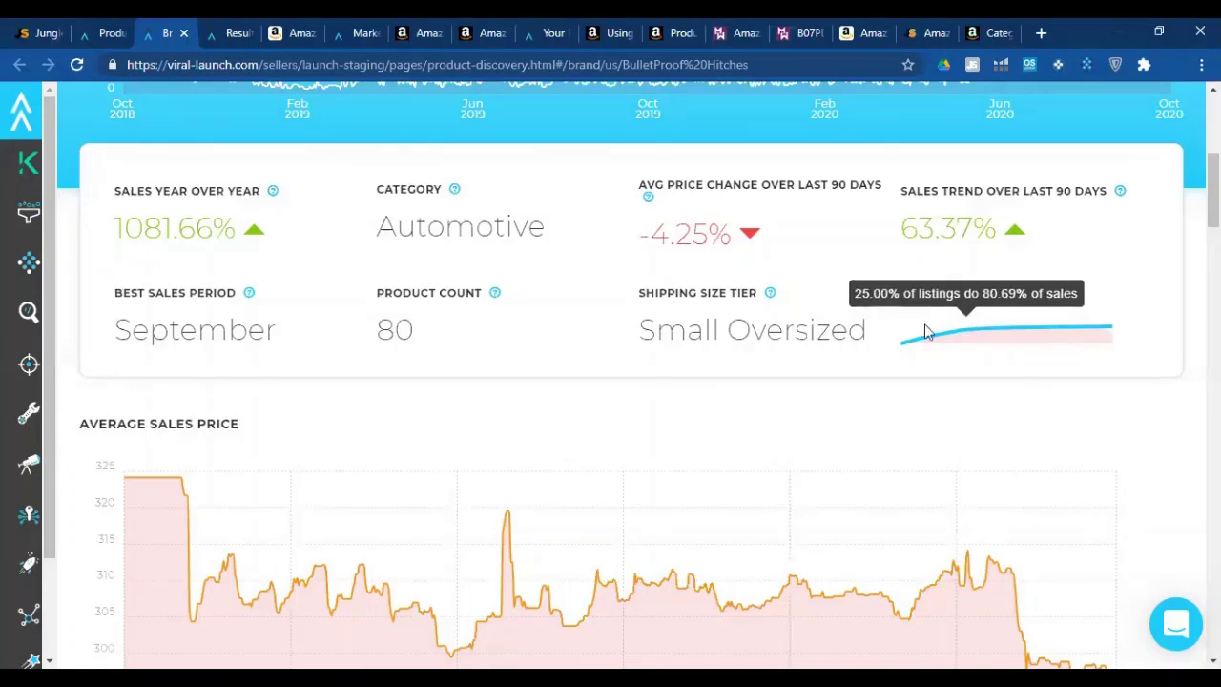
{"action": "scroll", "coordinate": [253, 331], "scroll_direction": "down", "scroll_amount": 2}
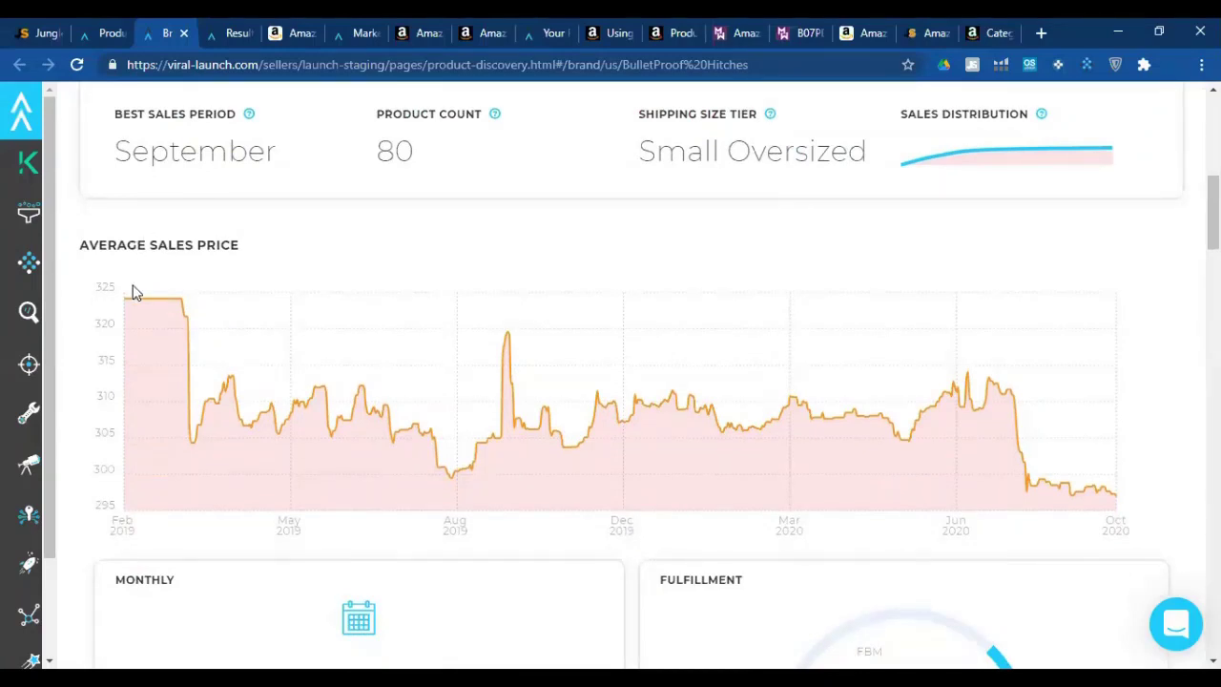
{"action": "scroll", "coordinate": [355, 326], "scroll_direction": "down", "scroll_amount": 2}
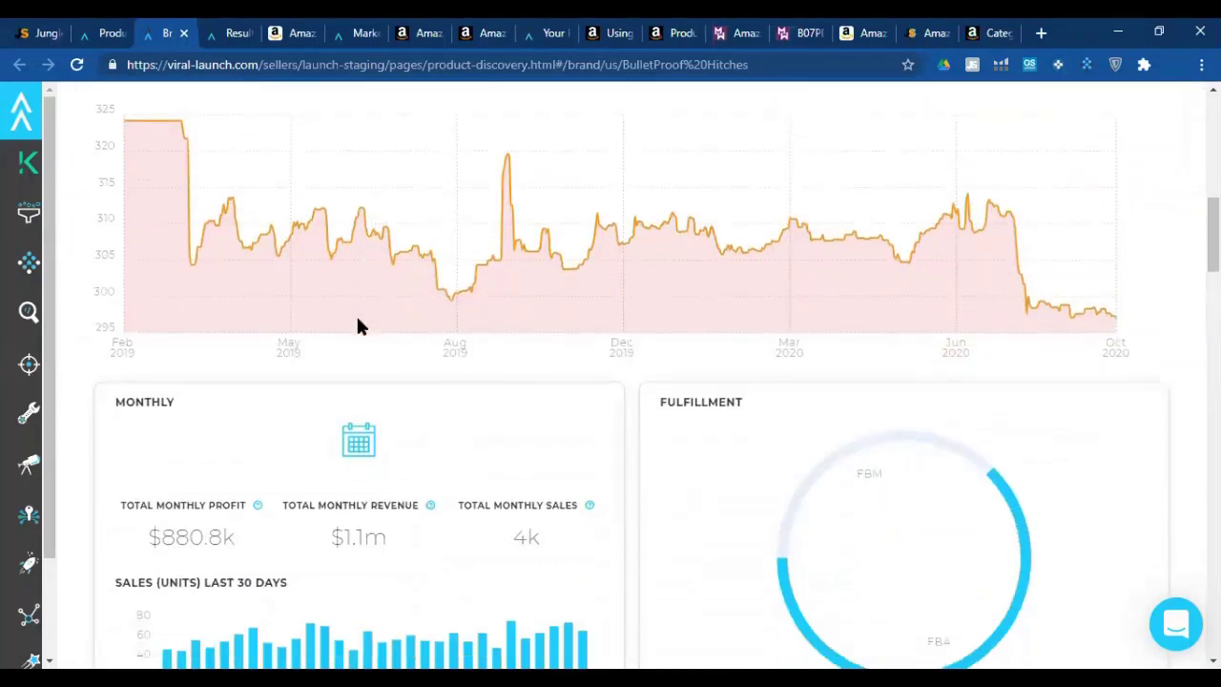
{"action": "scroll", "coordinate": [357, 326], "scroll_direction": "down", "scroll_amount": 1}
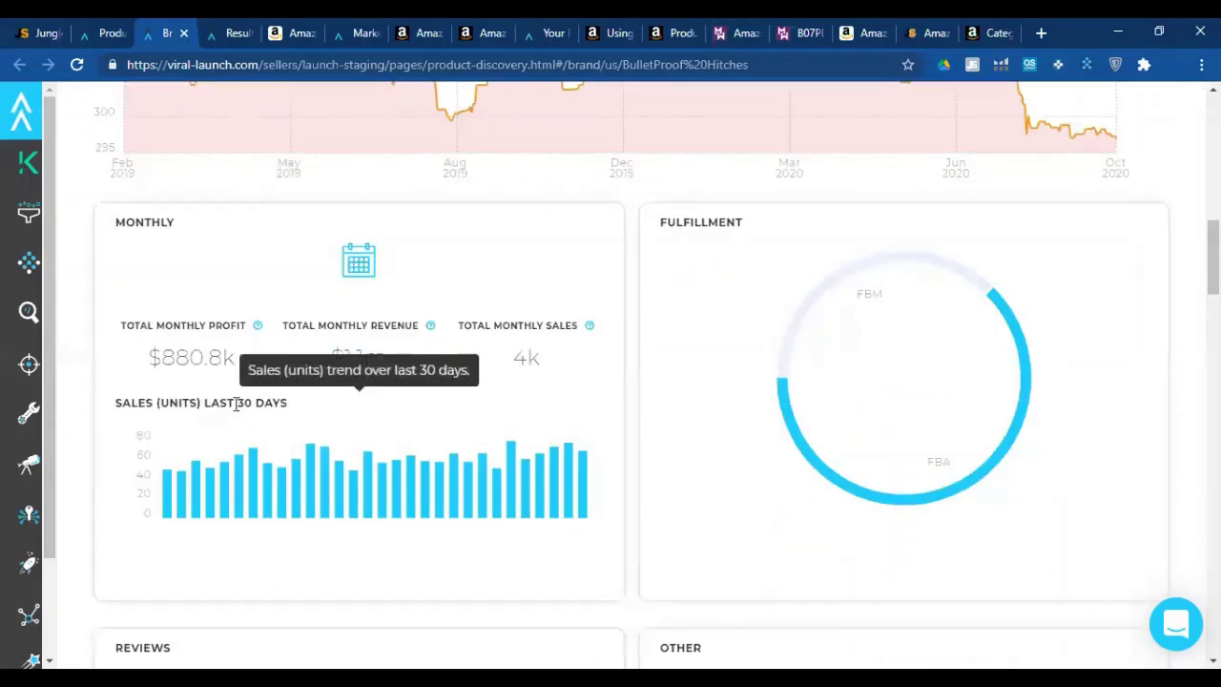
{"action": "scroll", "coordinate": [677, 372], "scroll_direction": "down", "scroll_amount": 1}
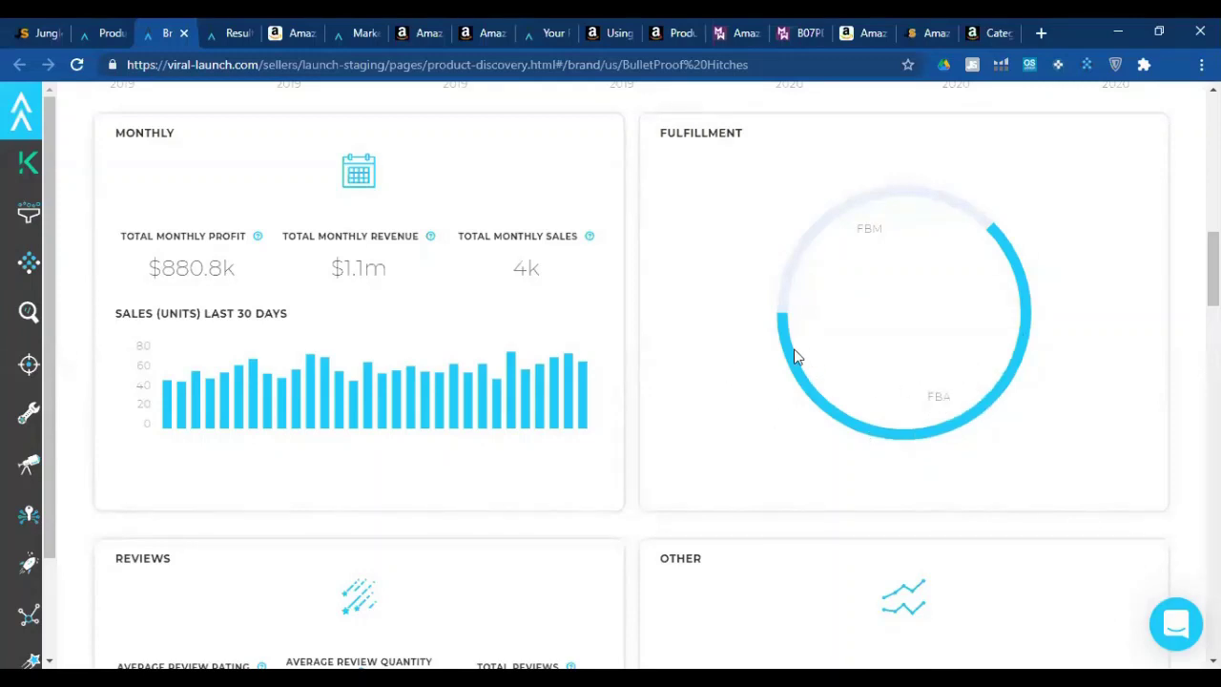
{"action": "mouse_move", "coordinate": [793, 390]}
{"action": "scroll", "coordinate": [735, 409], "scroll_direction": "down", "scroll_amount": 4}
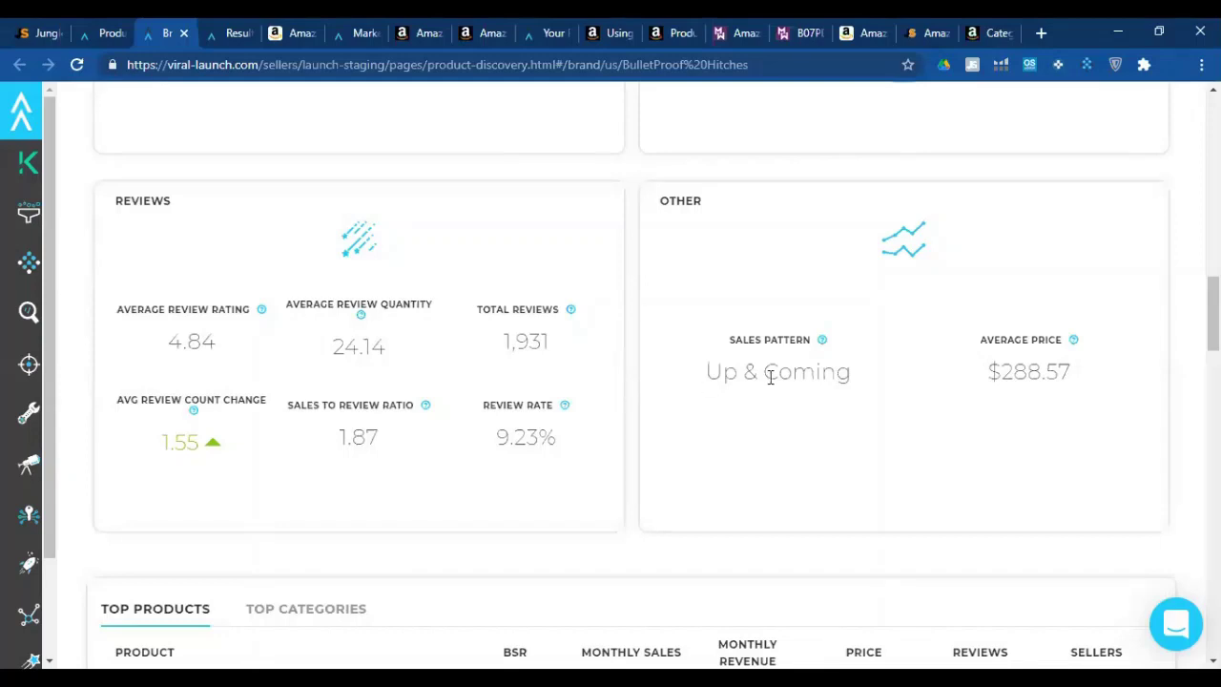
Review the brand's review statistics, sales pattern and complete top products list, then return to its daily sales chart.
{"action": "scroll", "coordinate": [965, 386], "scroll_direction": "down", "scroll_amount": 4}
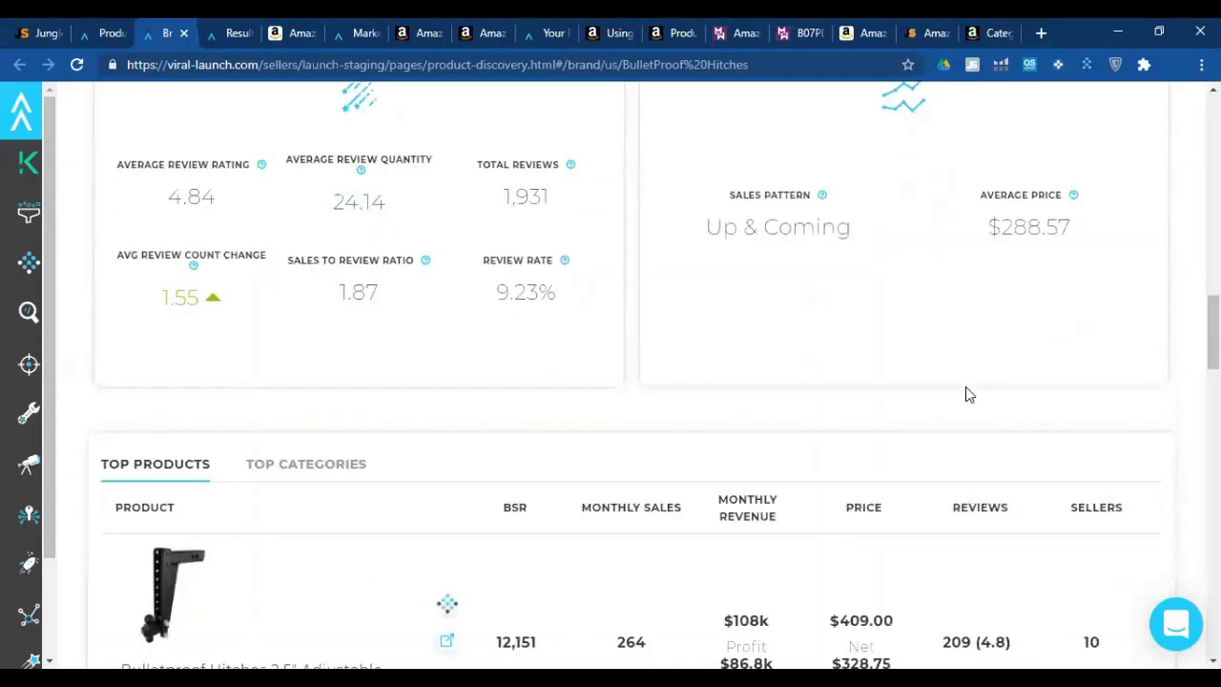
{"action": "scroll", "coordinate": [966, 386], "scroll_direction": "down", "scroll_amount": 1}
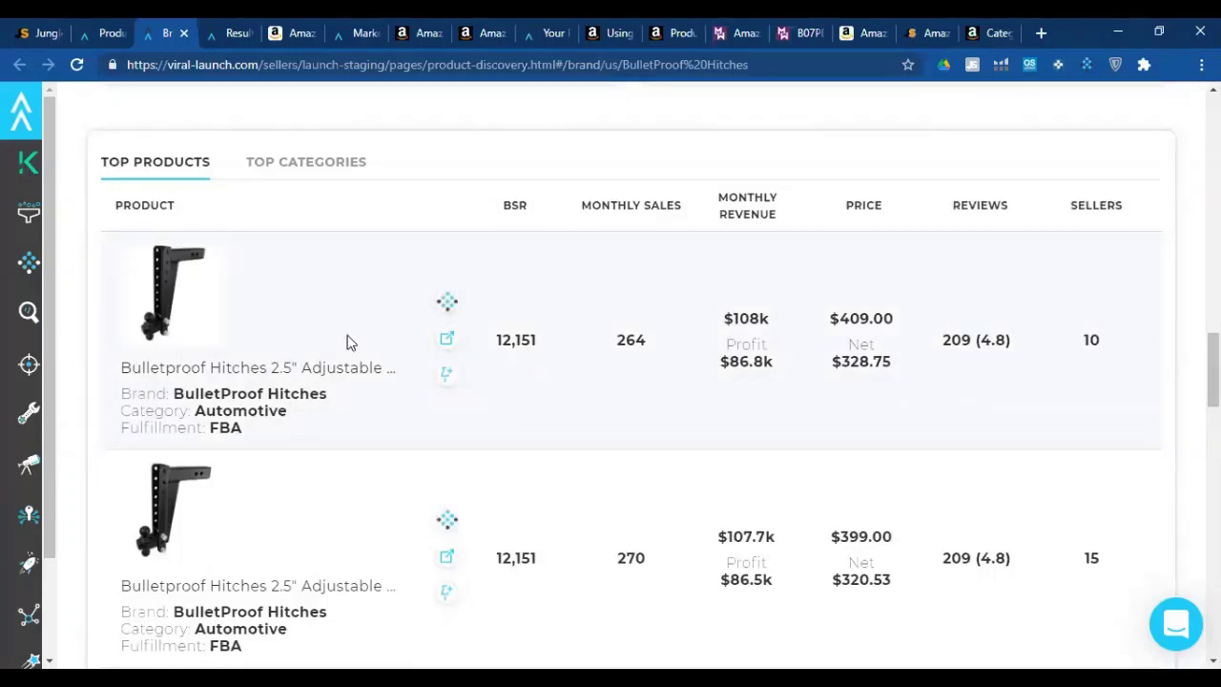
{"action": "scroll", "coordinate": [325, 325], "scroll_direction": "down", "scroll_amount": 2}
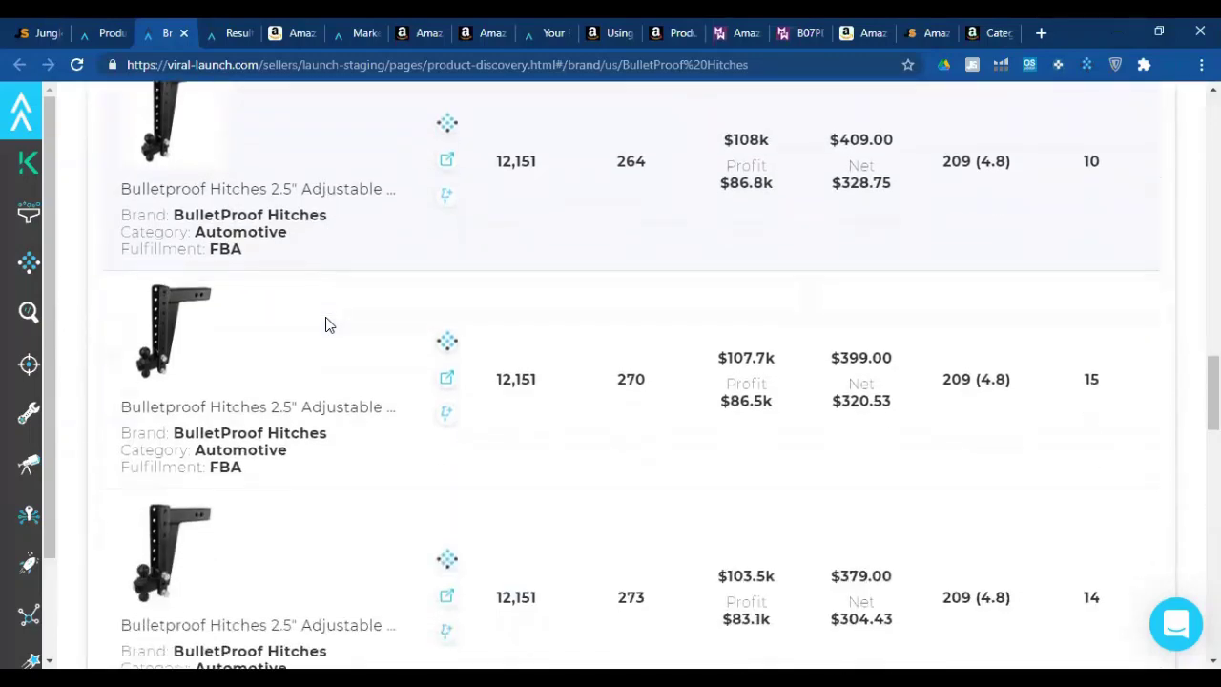
{"action": "scroll", "coordinate": [325, 325], "scroll_direction": "down", "scroll_amount": 10}
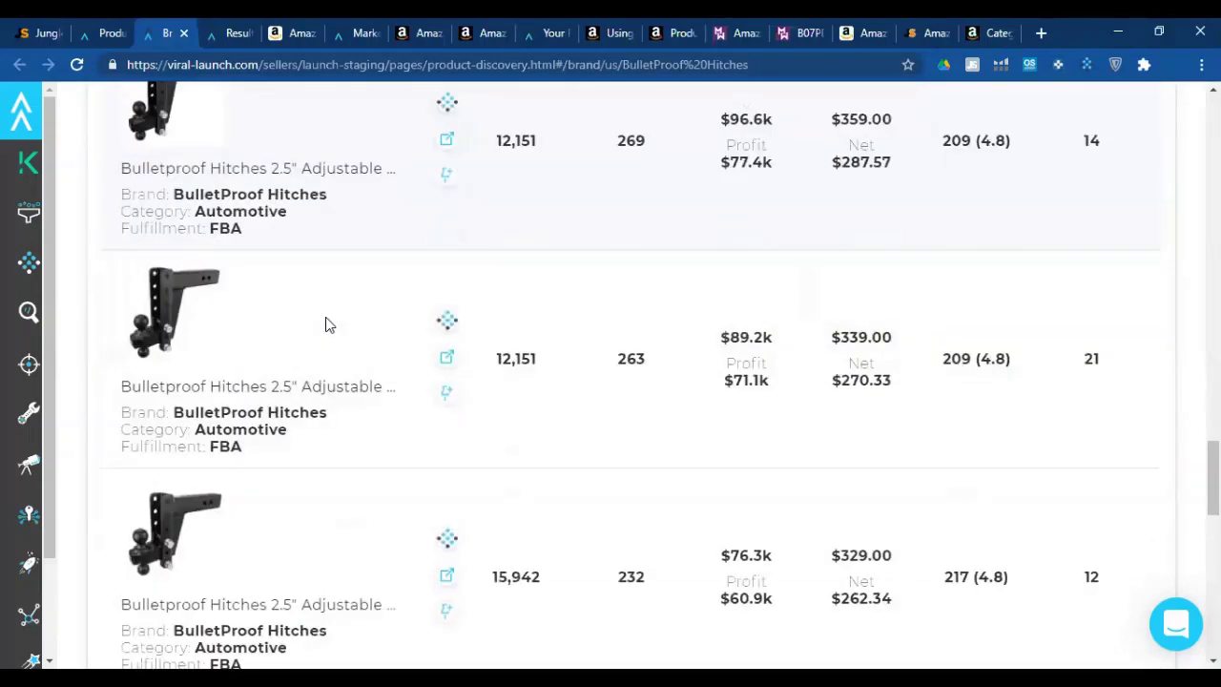
{"action": "scroll", "coordinate": [325, 321], "scroll_direction": "down", "scroll_amount": 8}
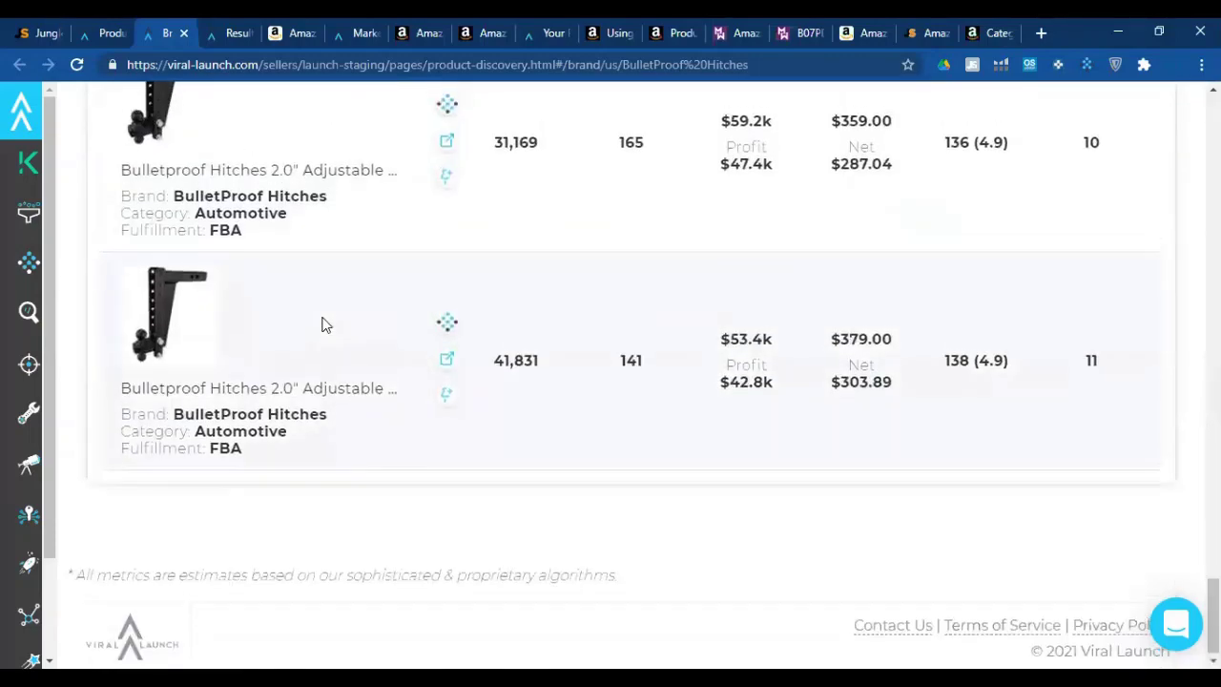
{"action": "scroll", "coordinate": [325, 323], "scroll_direction": "up", "scroll_amount": 5}
{"action": "scroll", "coordinate": [325, 323], "scroll_direction": "up", "scroll_amount": 10}
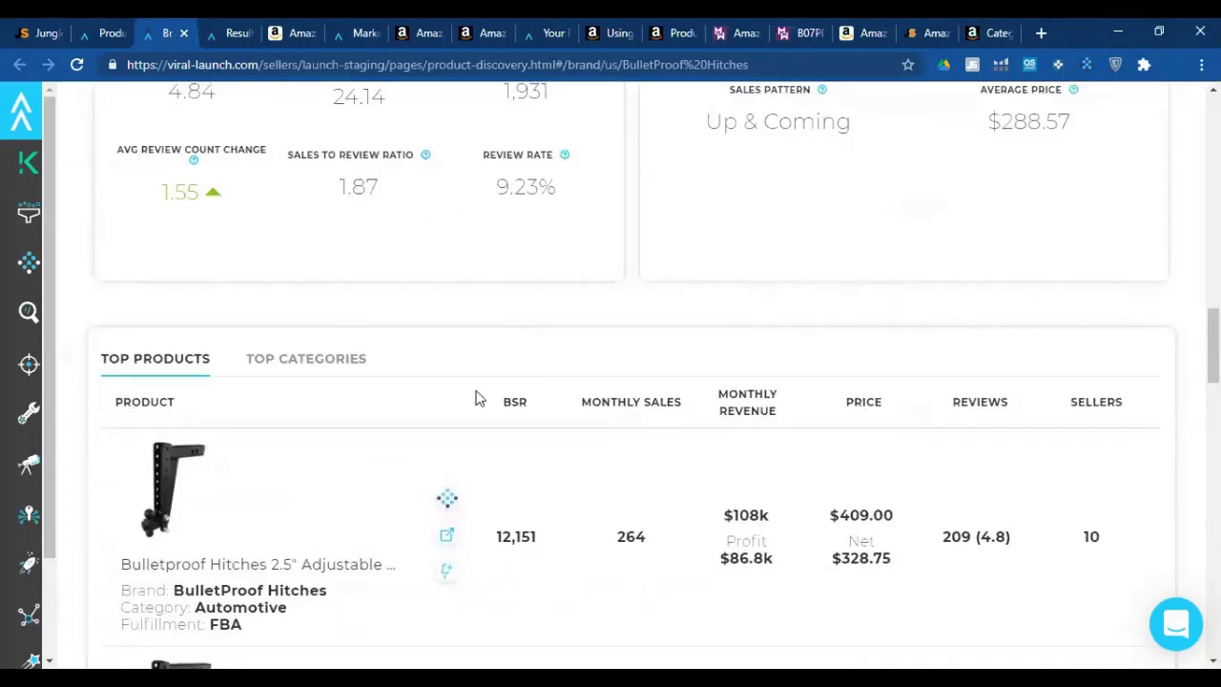
{"action": "scroll", "coordinate": [588, 361], "scroll_direction": "up", "scroll_amount": 15}
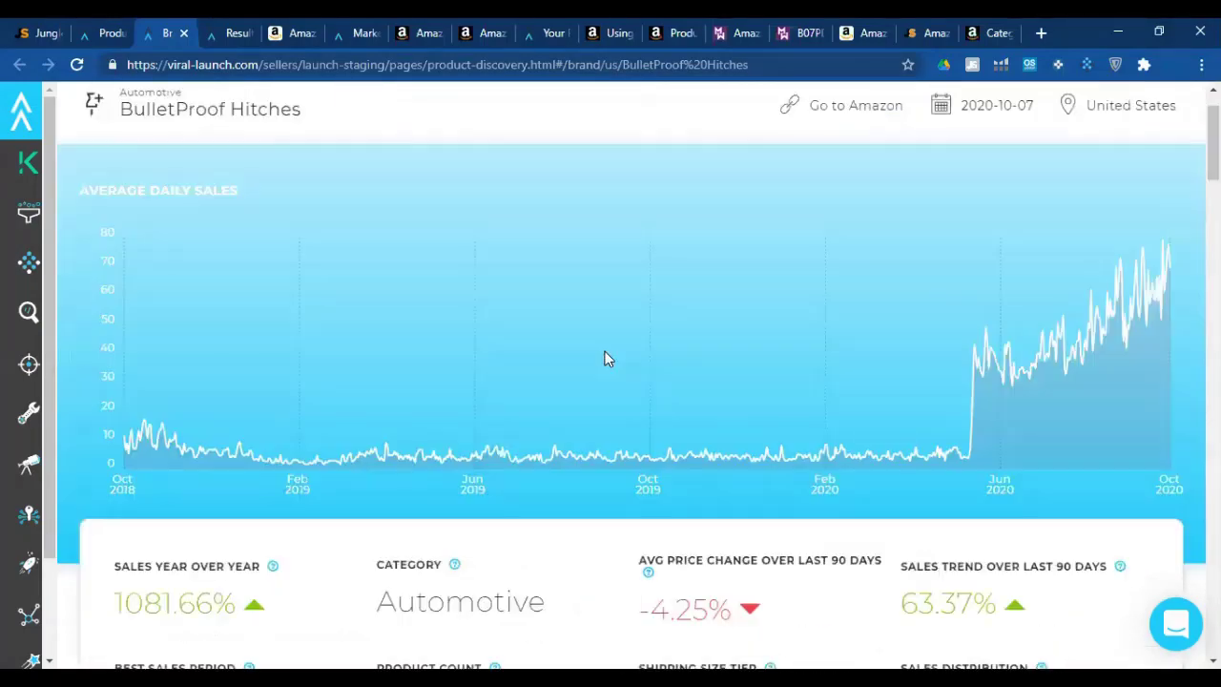
Return to the Product Discovery filters and run a category search with the Quick Wins preset.
{"action": "left_click", "coordinate": [108, 32]}
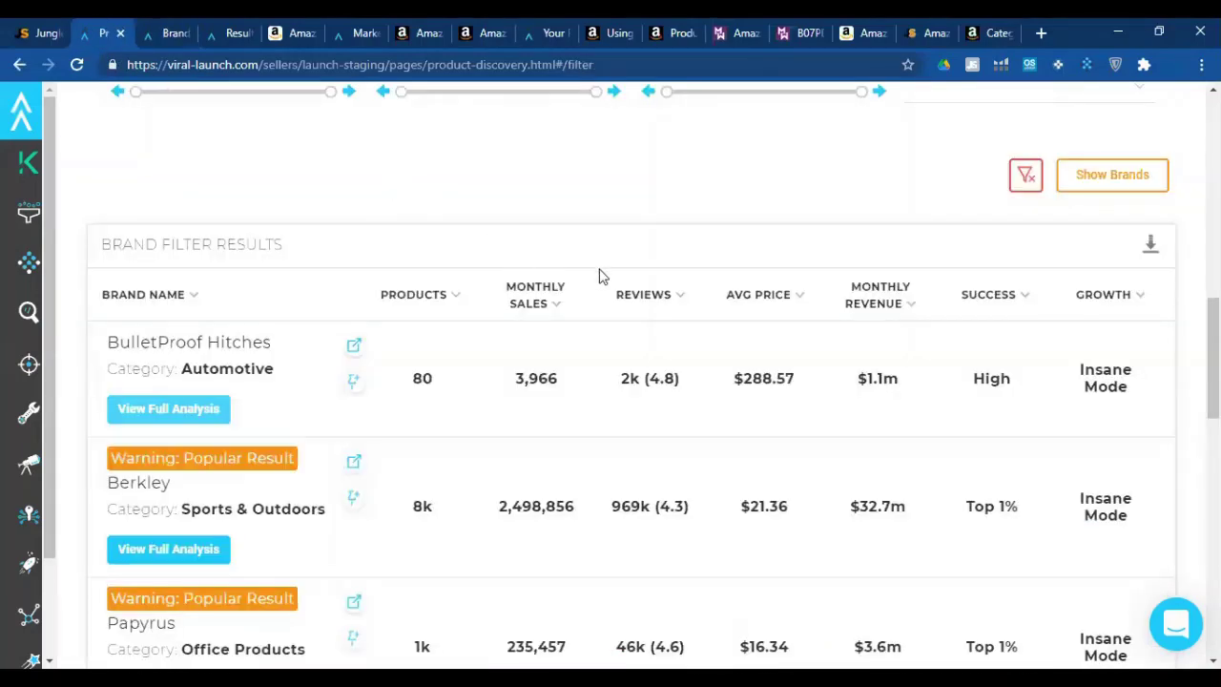
{"action": "scroll", "coordinate": [239, 100], "scroll_direction": "up", "scroll_amount": 10}
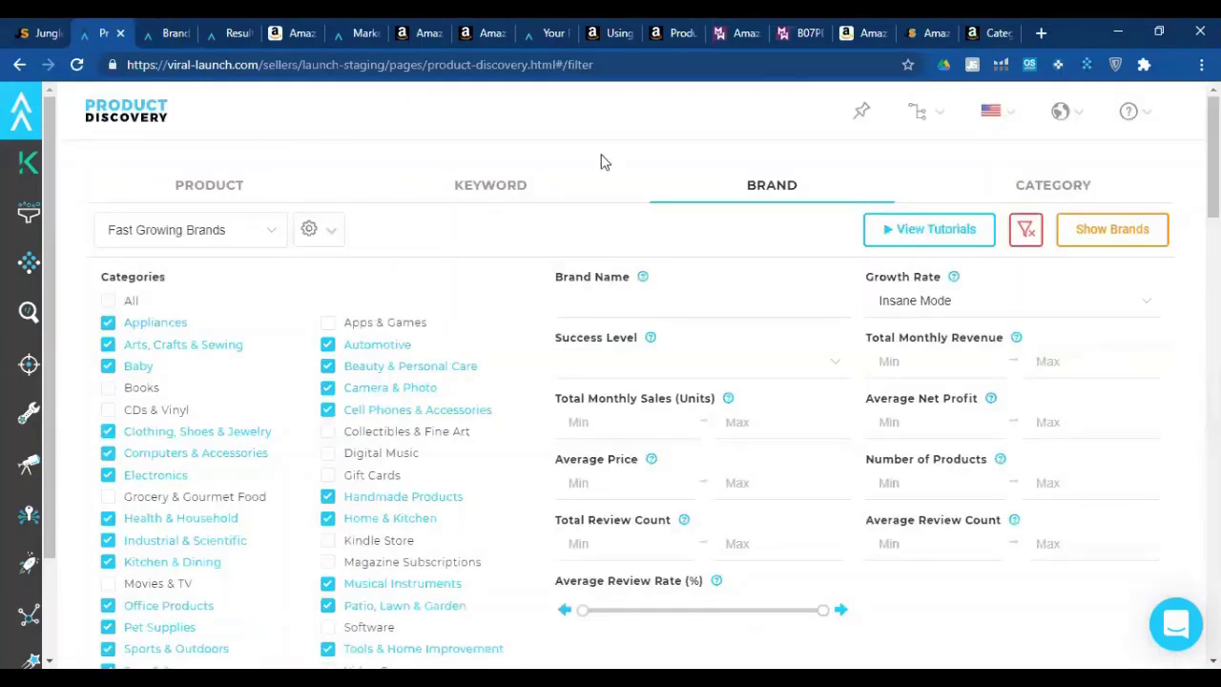
{"action": "left_click", "coordinate": [1040, 191]}
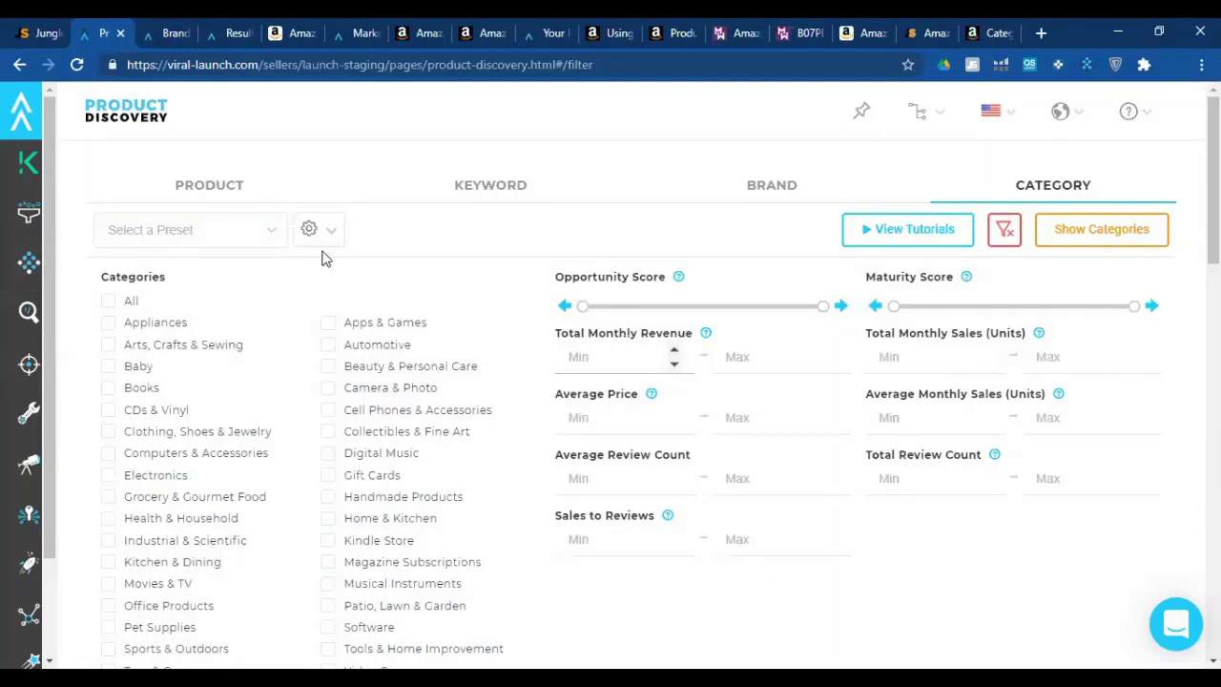
{"action": "left_click", "coordinate": [245, 236]}
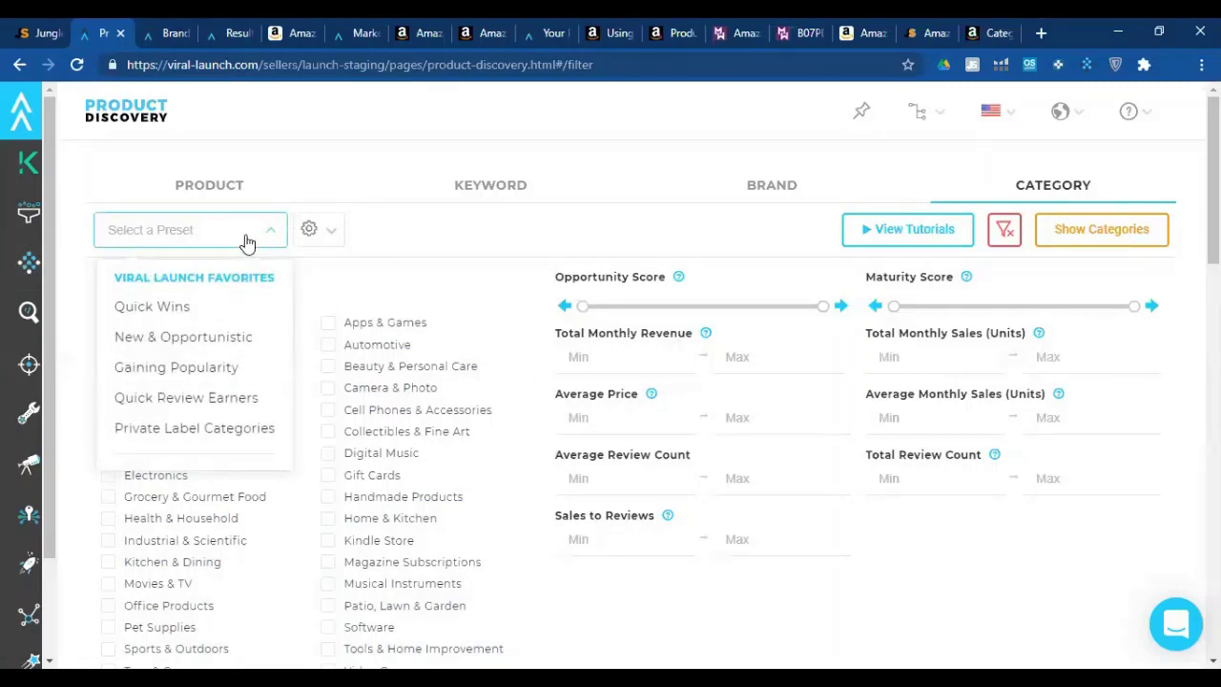
{"action": "left_click", "coordinate": [211, 305]}
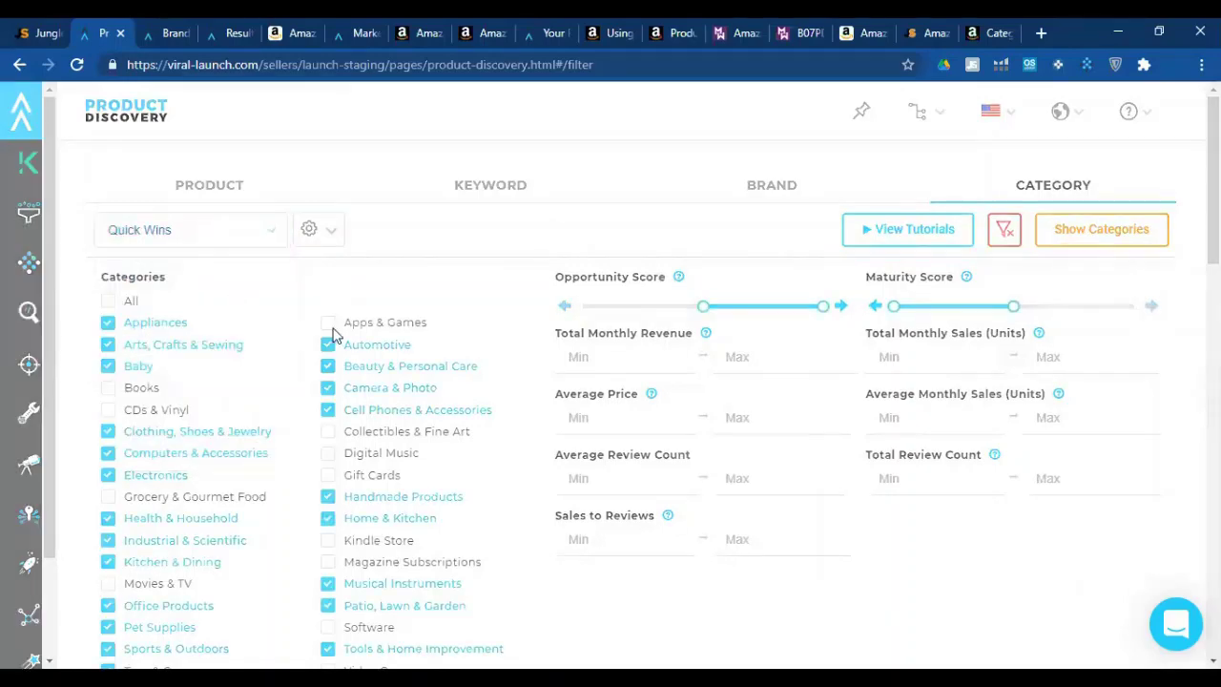
Examine the category filter results and the preset's selected categories, advanced filters, and Opportunity and Maturity Score ranges.
{"action": "scroll", "coordinate": [220, 291], "scroll_direction": "down", "scroll_amount": 4}
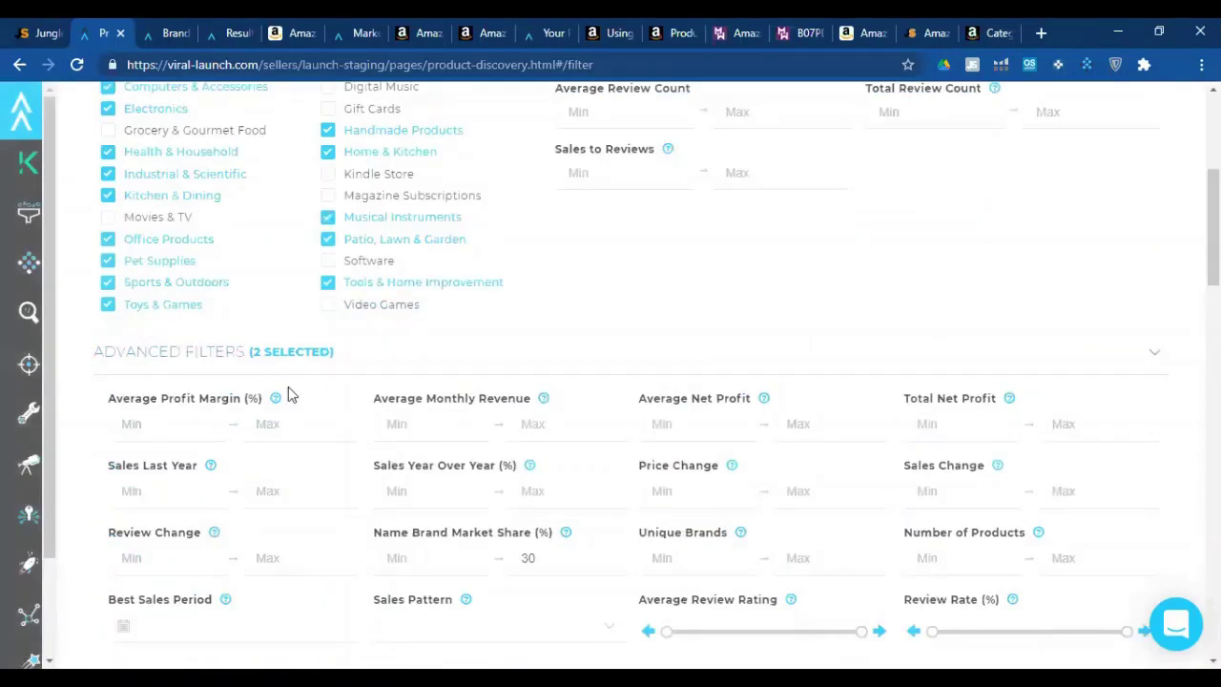
{"action": "scroll", "coordinate": [455, 330], "scroll_direction": "down", "scroll_amount": 5}
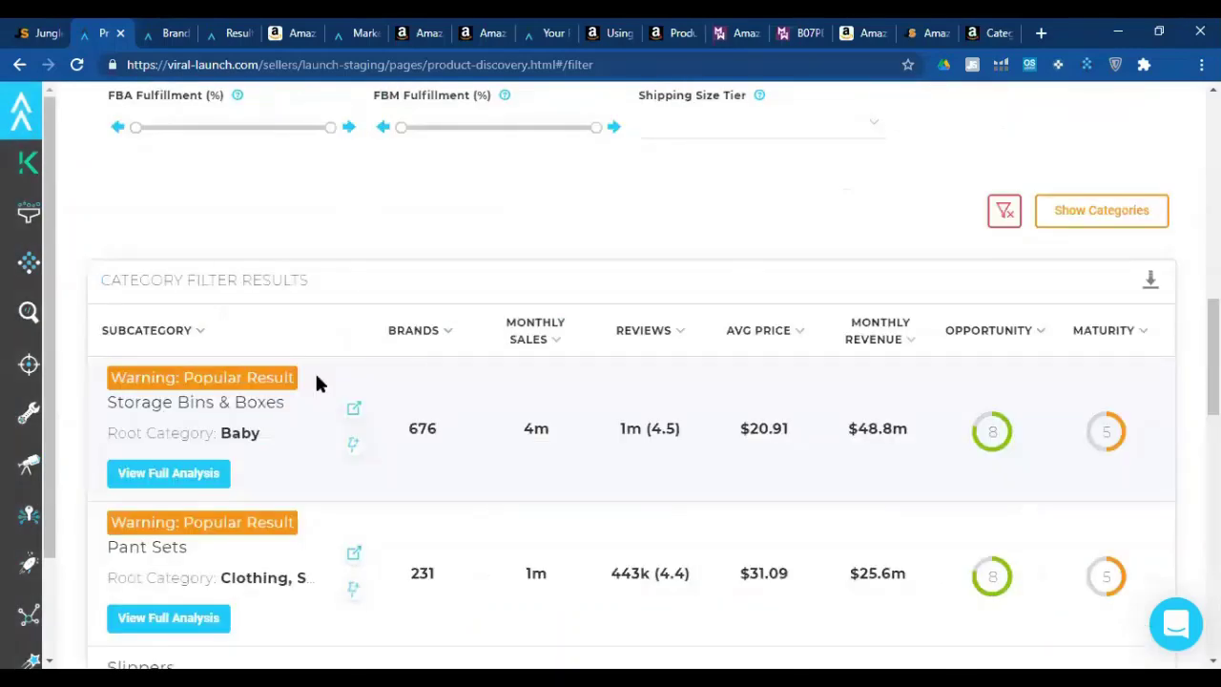
{"action": "scroll", "coordinate": [316, 382], "scroll_direction": "up", "scroll_amount": 1}
{"action": "scroll", "coordinate": [316, 381], "scroll_direction": "down", "scroll_amount": 3}
{"action": "scroll", "coordinate": [317, 381], "scroll_direction": "up", "scroll_amount": 6}
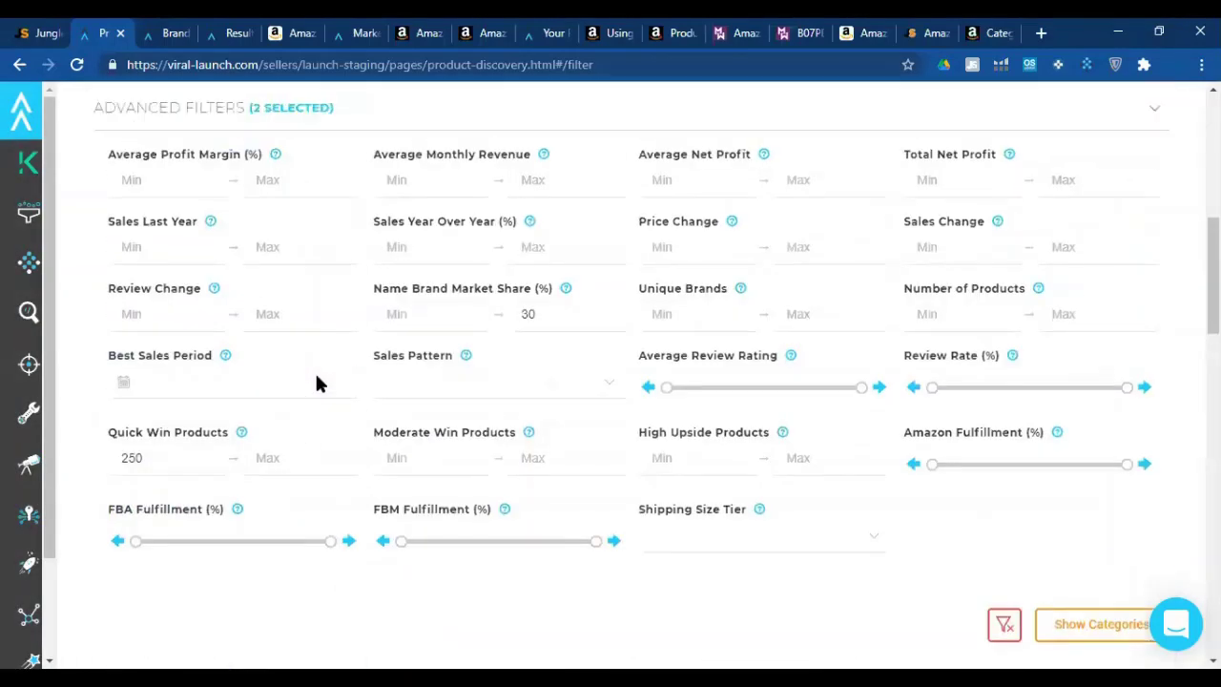
{"action": "scroll", "coordinate": [158, 277], "scroll_direction": "up", "scroll_amount": 4}
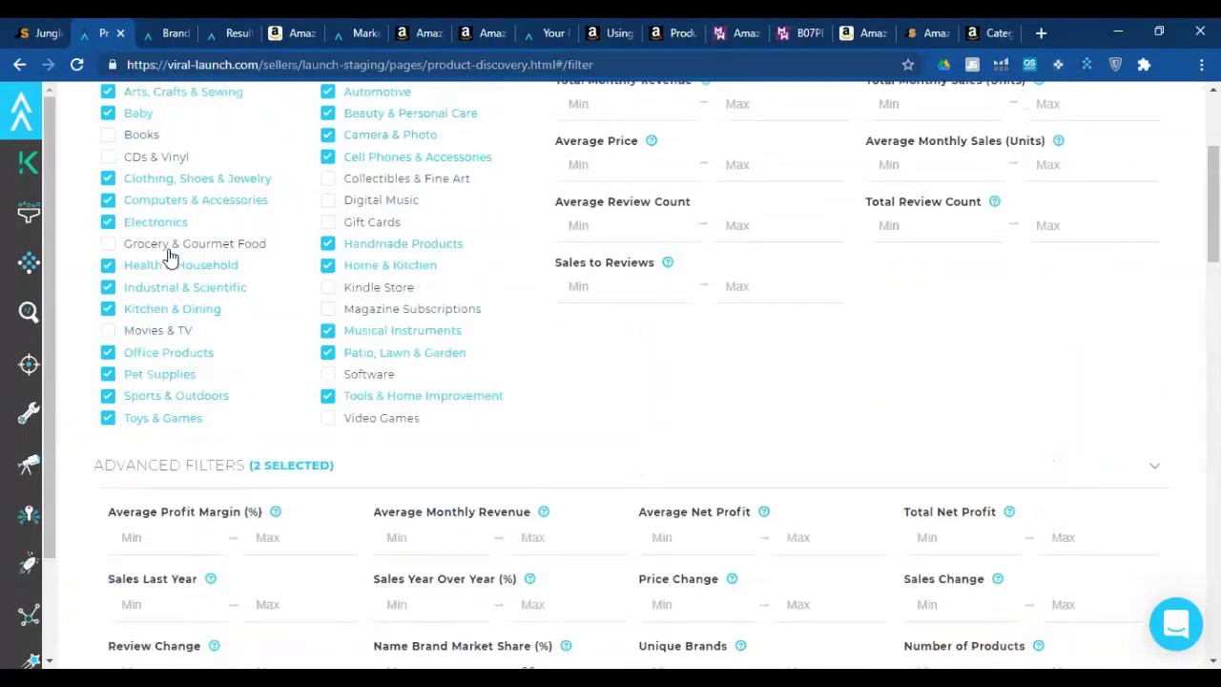
{"action": "scroll", "coordinate": [172, 251], "scroll_direction": "up", "scroll_amount": 2}
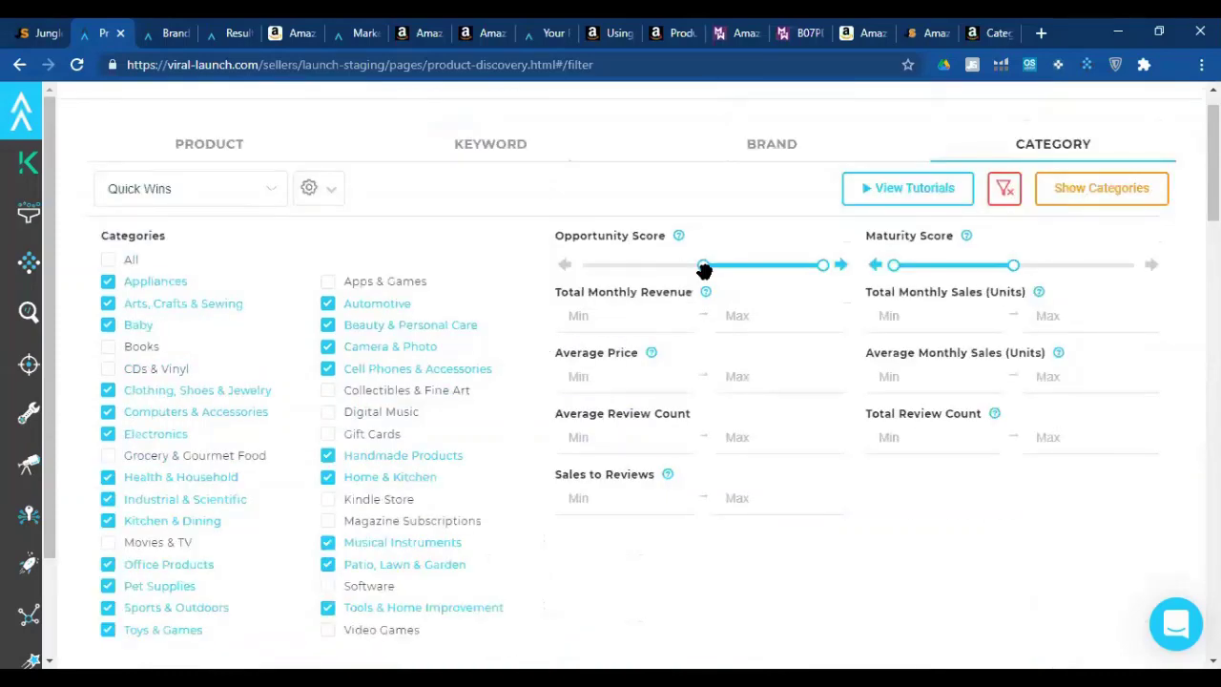
{"action": "mouse_move", "coordinate": [704, 271]}
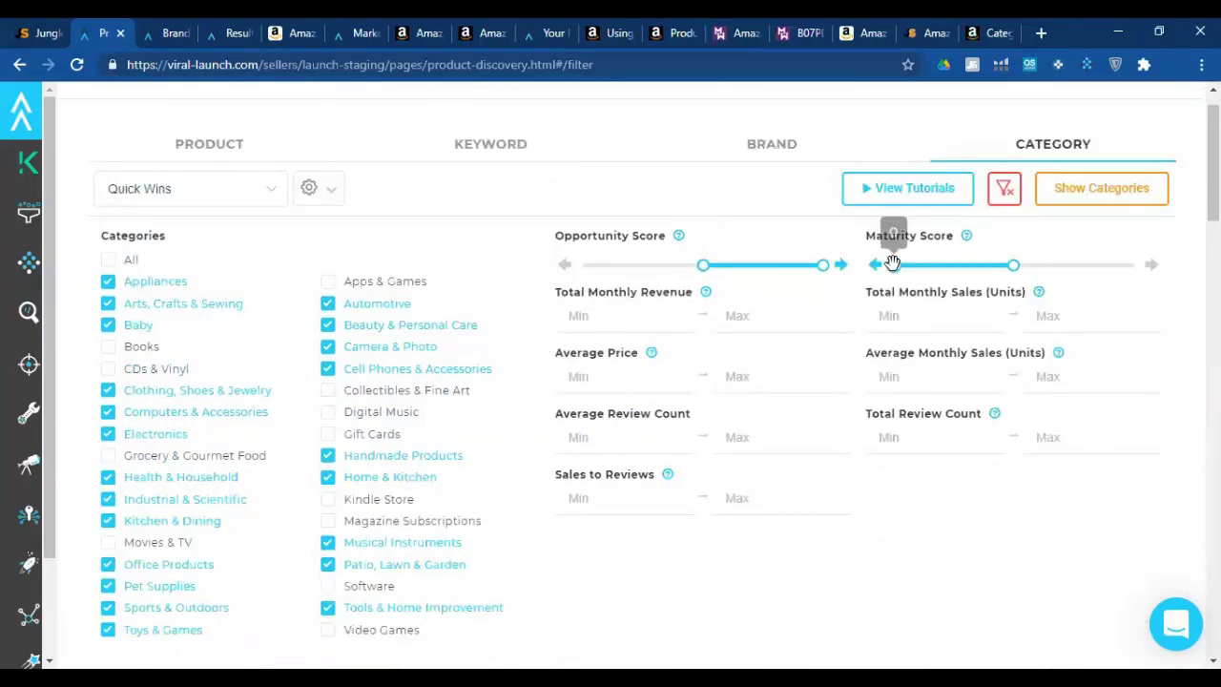
{"action": "mouse_move", "coordinate": [1009, 260]}
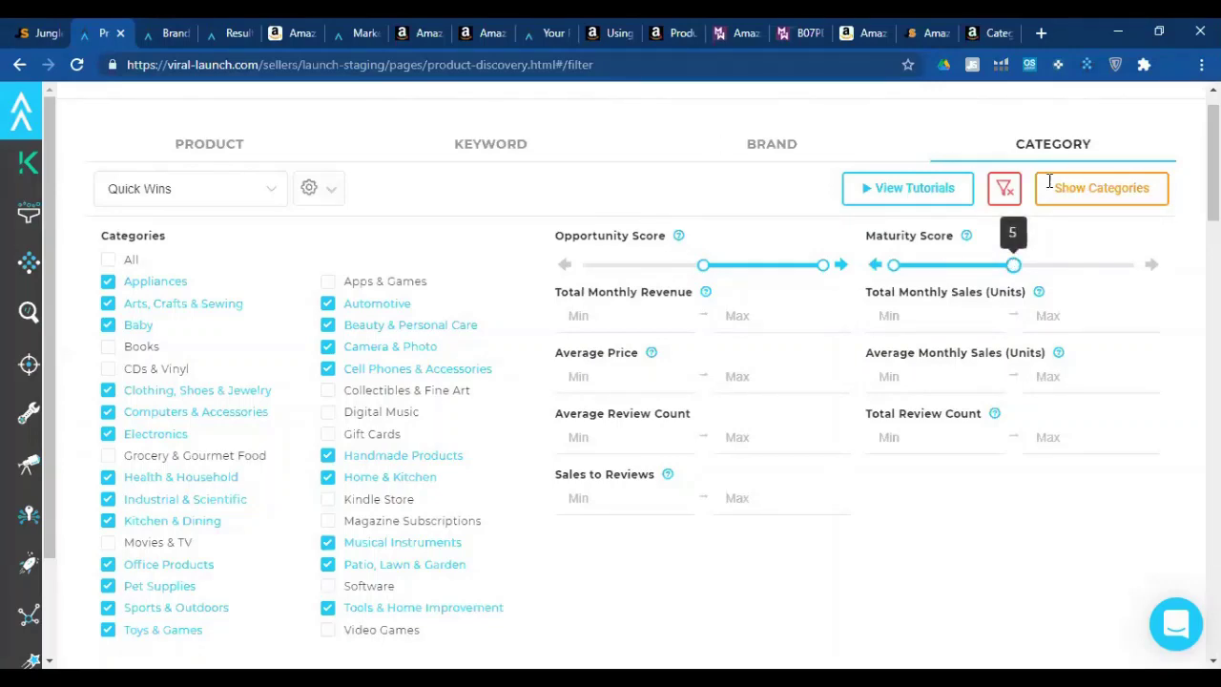
Inspect the category search's advanced filters and the Sales Pattern options without choosing one, down to the category results.
{"action": "scroll", "coordinate": [777, 288], "scroll_direction": "down", "scroll_amount": 3}
{"action": "scroll", "coordinate": [823, 445], "scroll_direction": "down", "scroll_amount": 3}
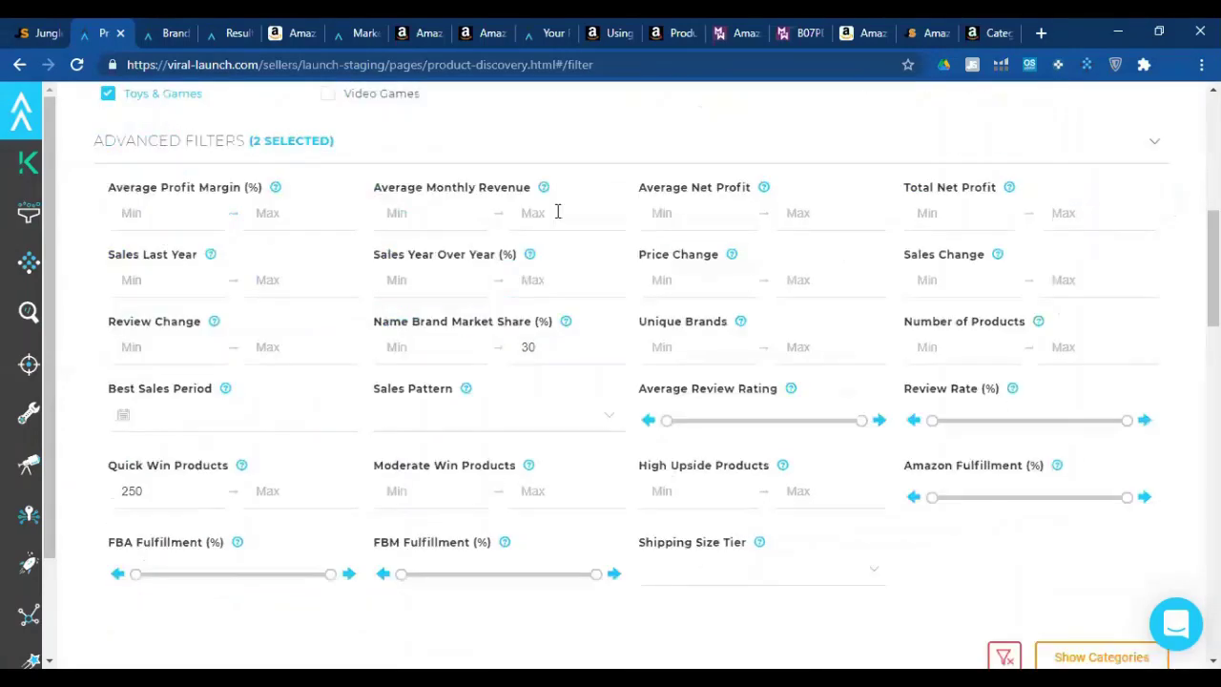
{"action": "left_click", "coordinate": [438, 422]}
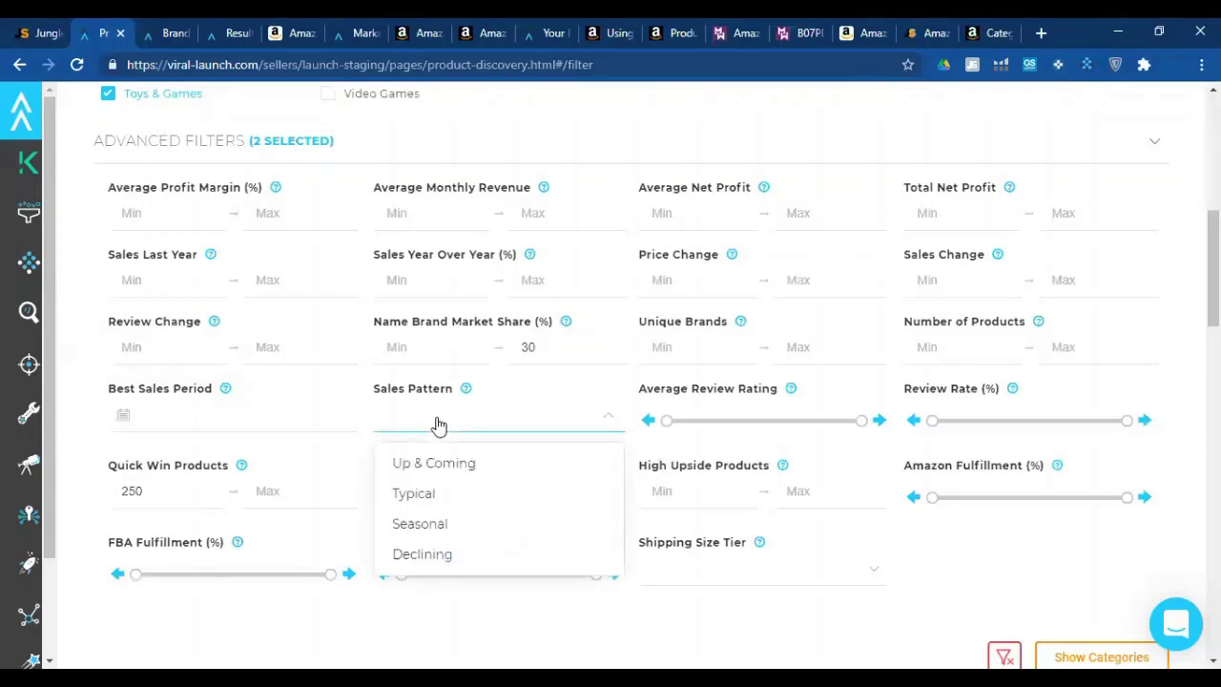
{"action": "left_click", "coordinate": [250, 427]}
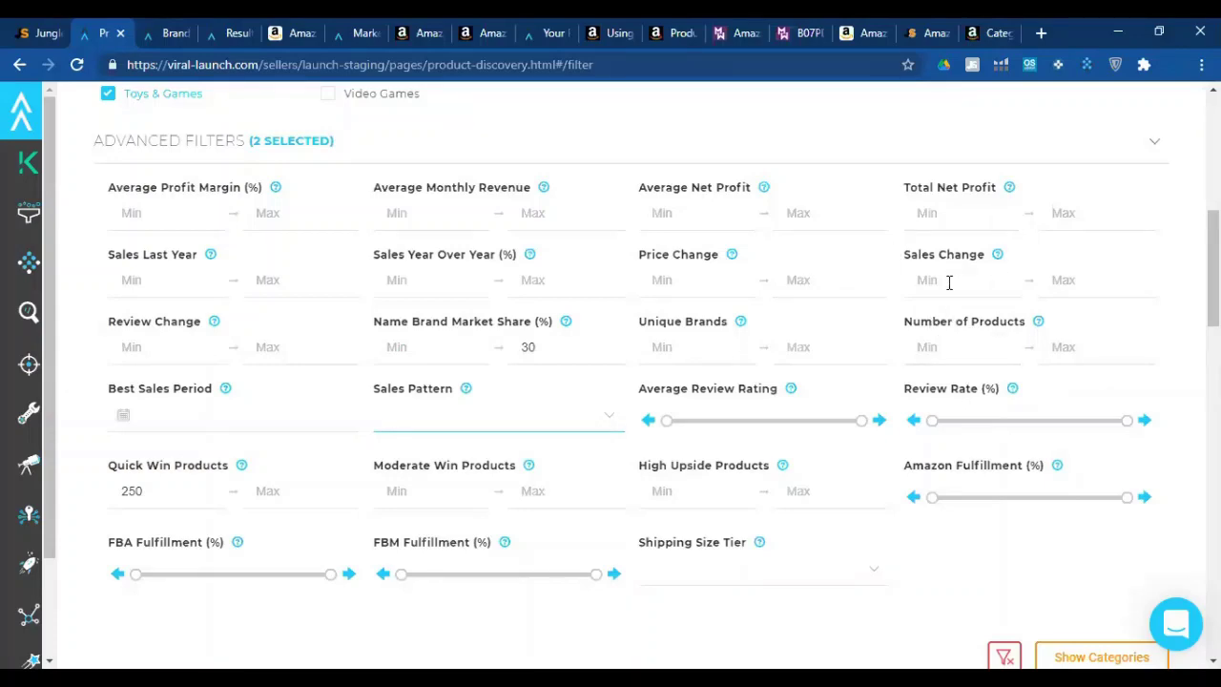
{"action": "scroll", "coordinate": [596, 319], "scroll_direction": "down", "scroll_amount": 1}
{"action": "scroll", "coordinate": [596, 319], "scroll_direction": "down", "scroll_amount": 3}
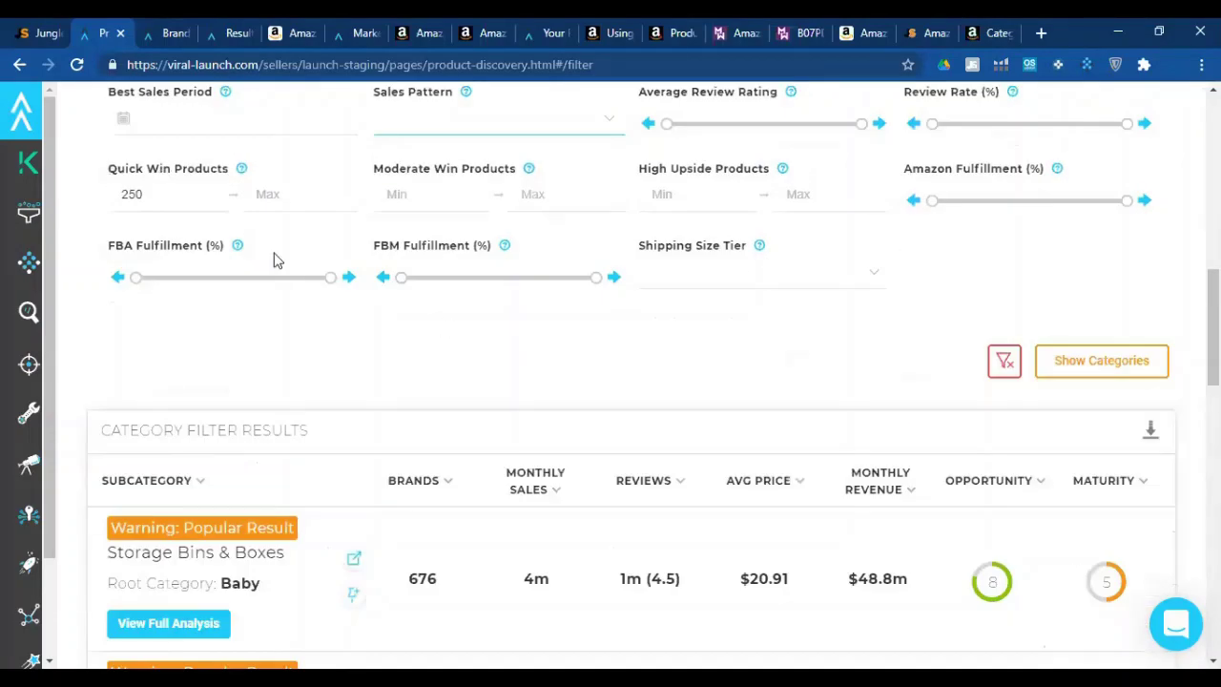
Examine the category filter results, comparing sales, reviews, prices and scores from Storage Bins & Boxes down to Cycling.
{"action": "scroll", "coordinate": [275, 259], "scroll_direction": "down", "scroll_amount": 1}
{"action": "scroll", "coordinate": [275, 259], "scroll_direction": "up", "scroll_amount": 5}
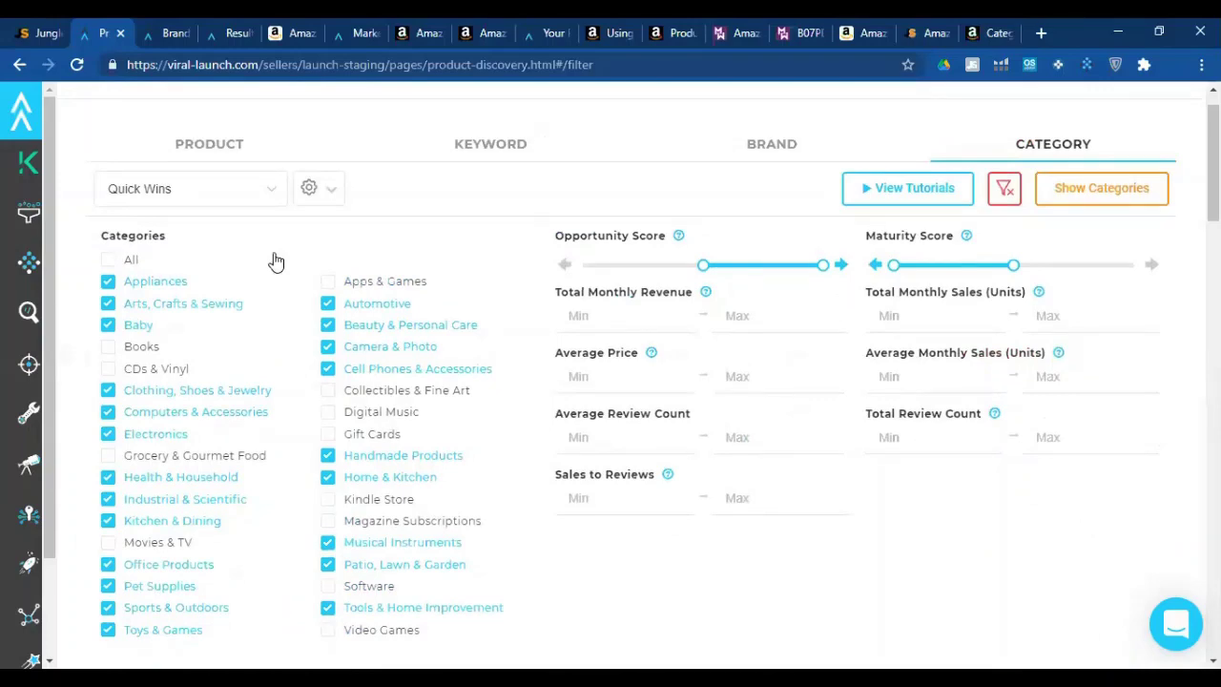
{"action": "scroll", "coordinate": [275, 261], "scroll_direction": "down", "scroll_amount": 5}
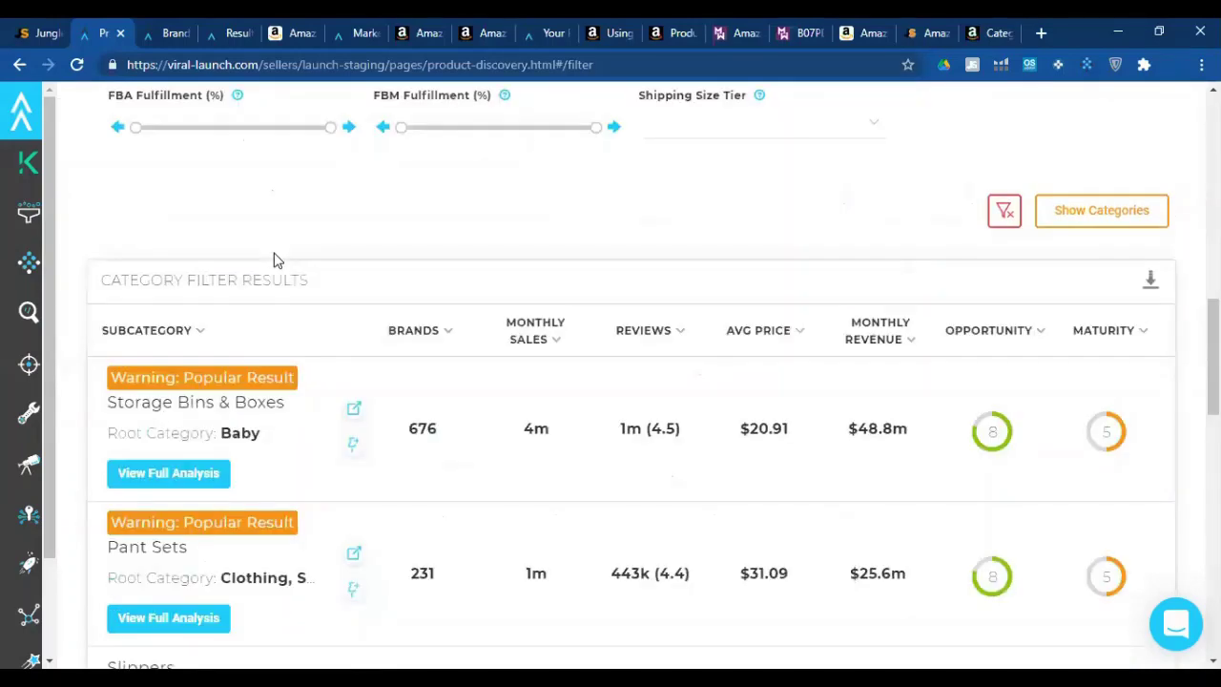
{"action": "scroll", "coordinate": [273, 259], "scroll_direction": "down", "scroll_amount": 2}
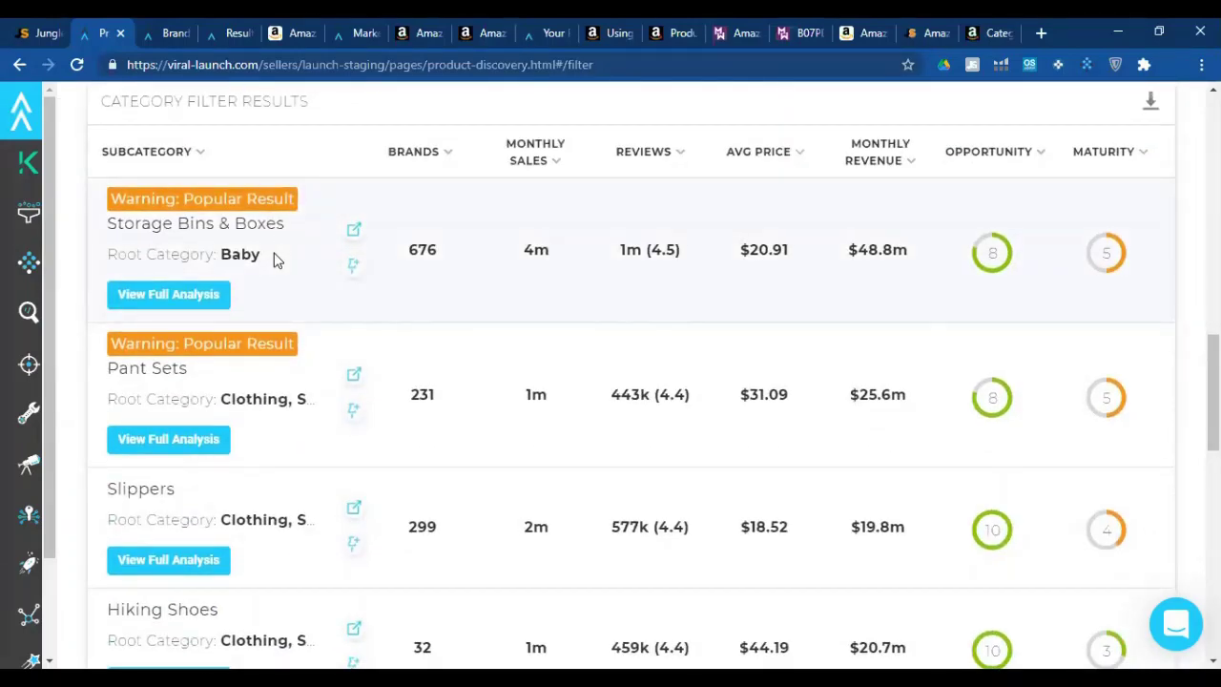
{"action": "scroll", "coordinate": [273, 259], "scroll_direction": "up", "scroll_amount": 1}
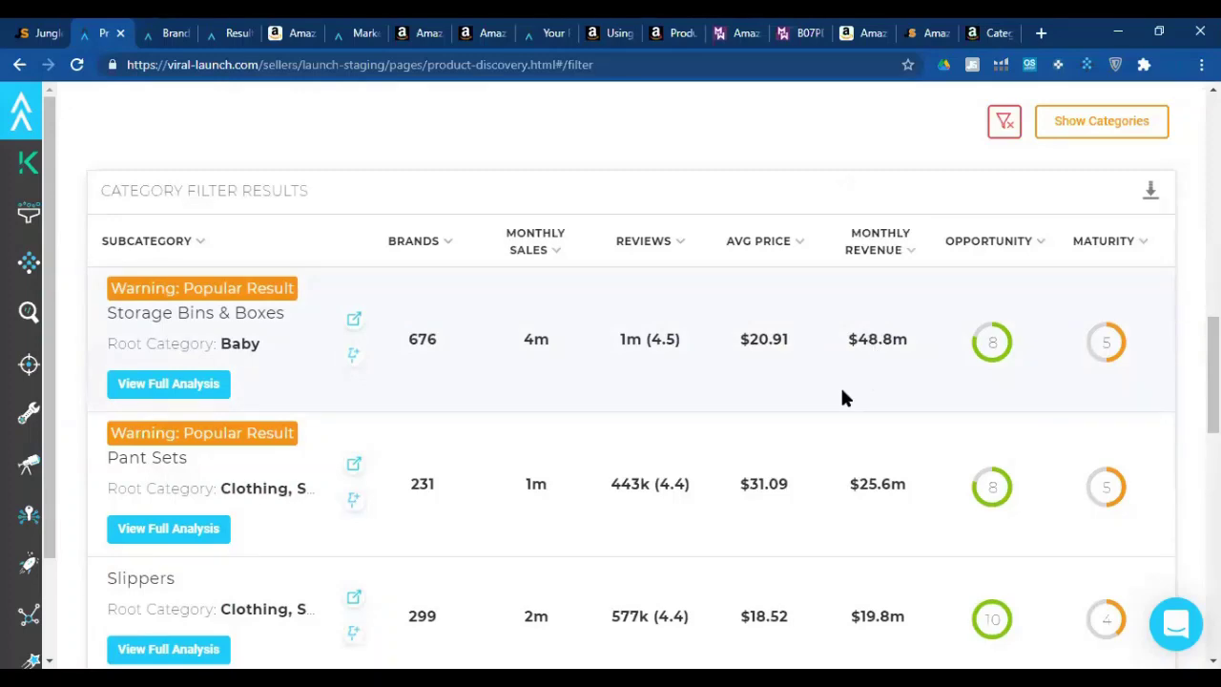
{"action": "scroll", "coordinate": [667, 334], "scroll_direction": "down", "scroll_amount": 6}
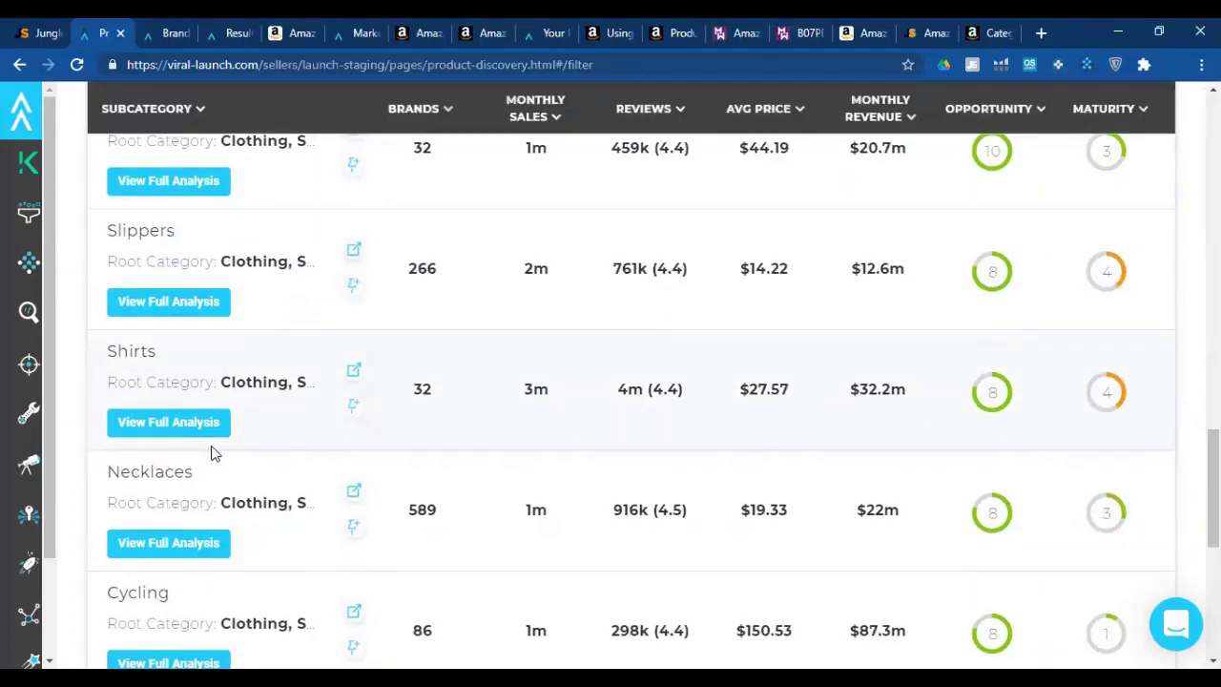
Compare the Quick Wins preset's Opportunity Score, Maturity Score and advanced filter settings with the category results.
{"action": "scroll", "coordinate": [213, 454], "scroll_direction": "up", "scroll_amount": 4}
{"action": "scroll", "coordinate": [214, 454], "scroll_direction": "up", "scroll_amount": 10}
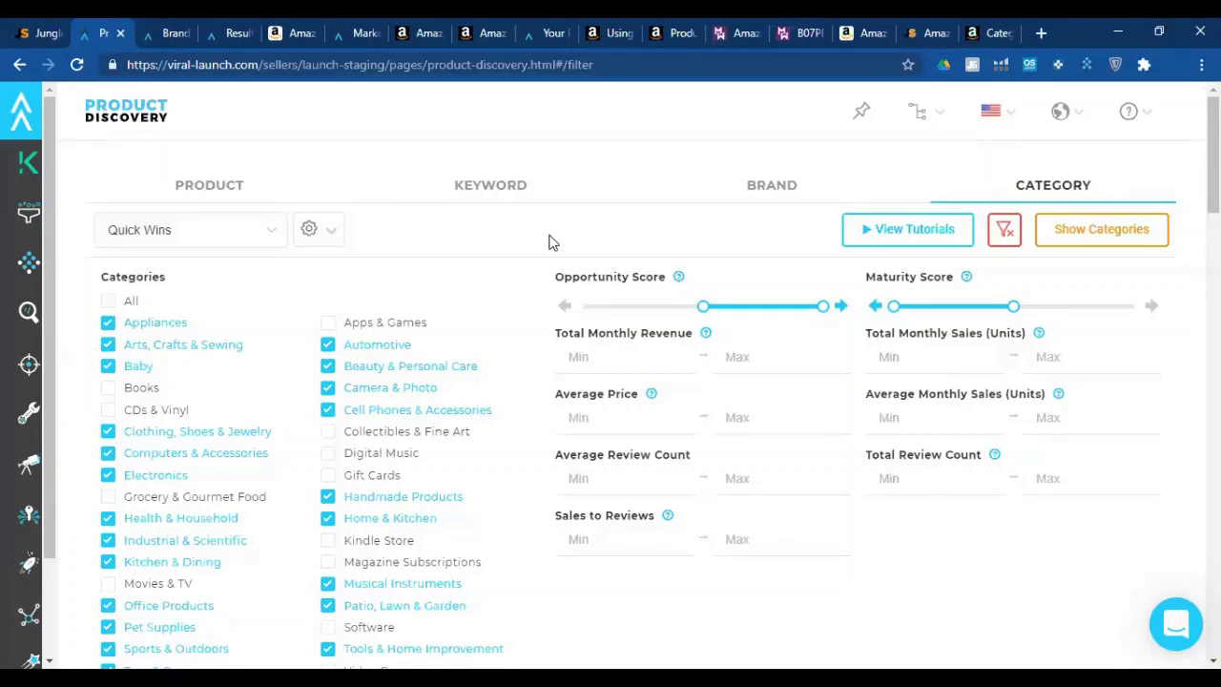
{"action": "scroll", "coordinate": [550, 242], "scroll_direction": "down", "scroll_amount": 15}
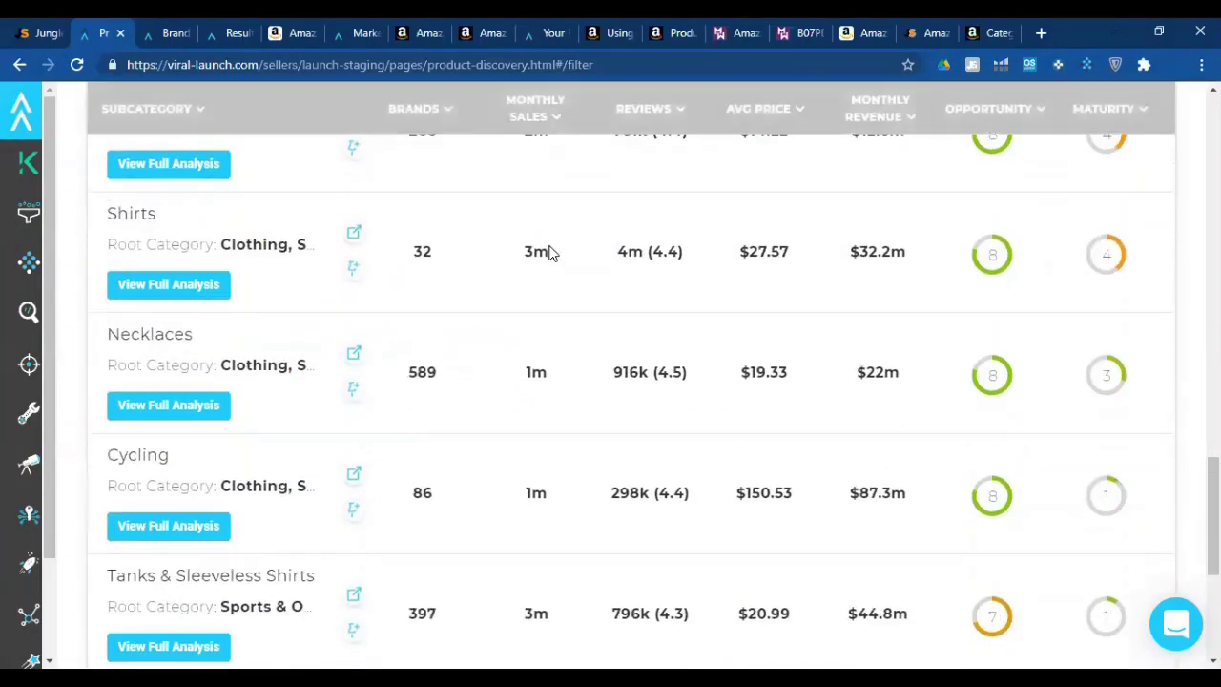
{"action": "scroll", "coordinate": [550, 253], "scroll_direction": "up", "scroll_amount": 4}
{"action": "scroll", "coordinate": [502, 297], "scroll_direction": "down", "scroll_amount": 2}
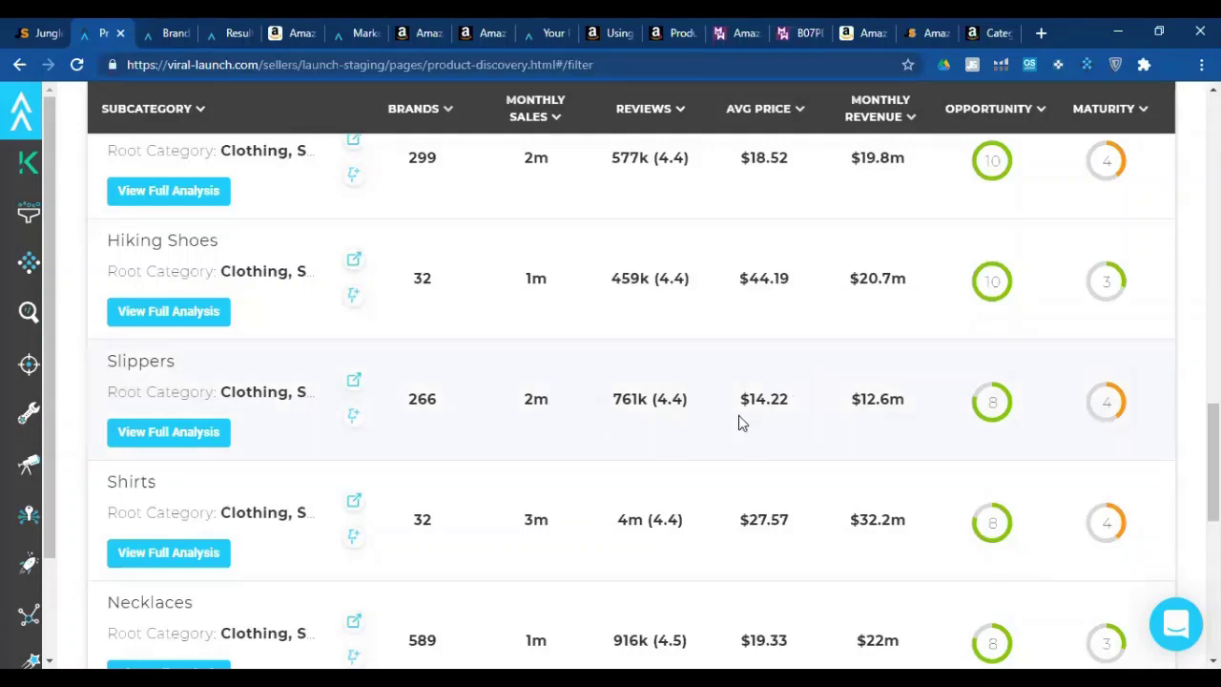
{"action": "scroll", "coordinate": [852, 463], "scroll_direction": "up", "scroll_amount": 10}
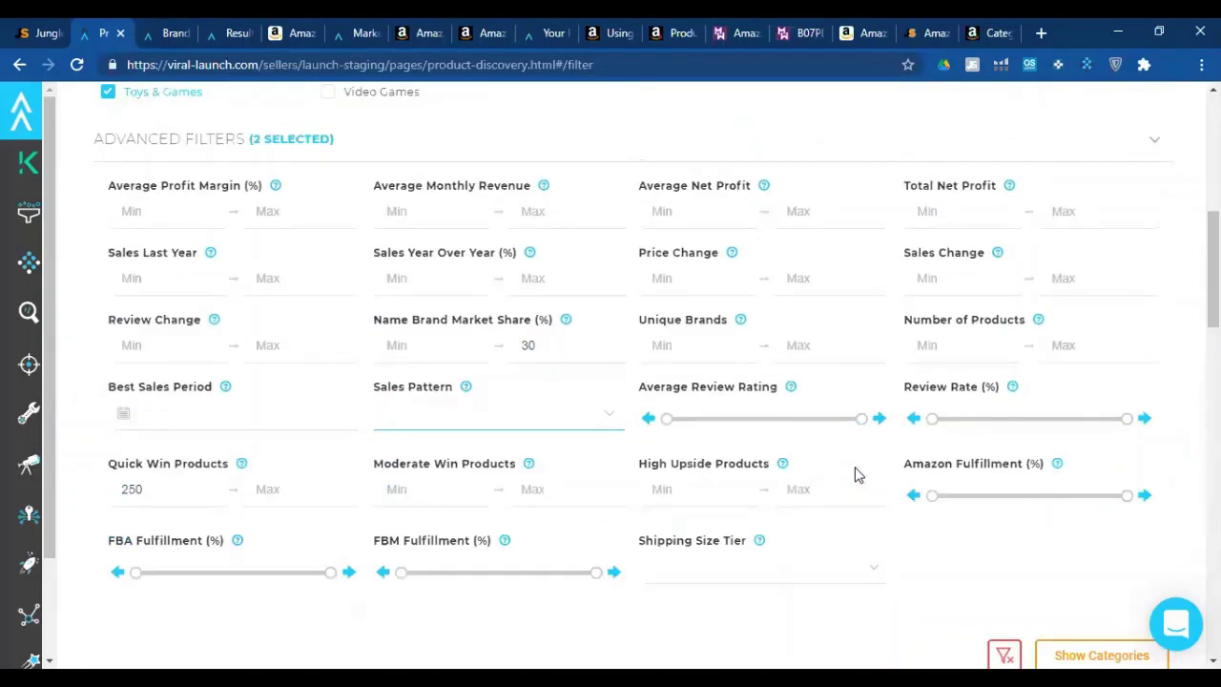
{"action": "scroll", "coordinate": [733, 446], "scroll_direction": "up", "scroll_amount": 8}
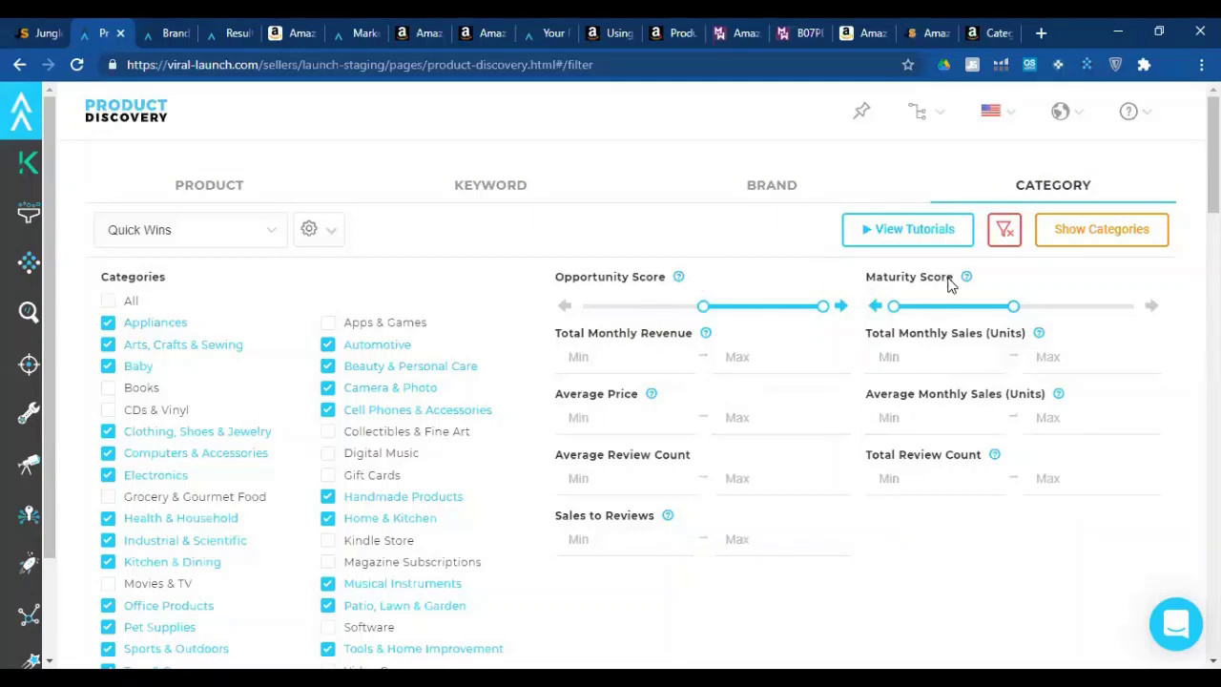
{"action": "mouse_move", "coordinate": [966, 277]}
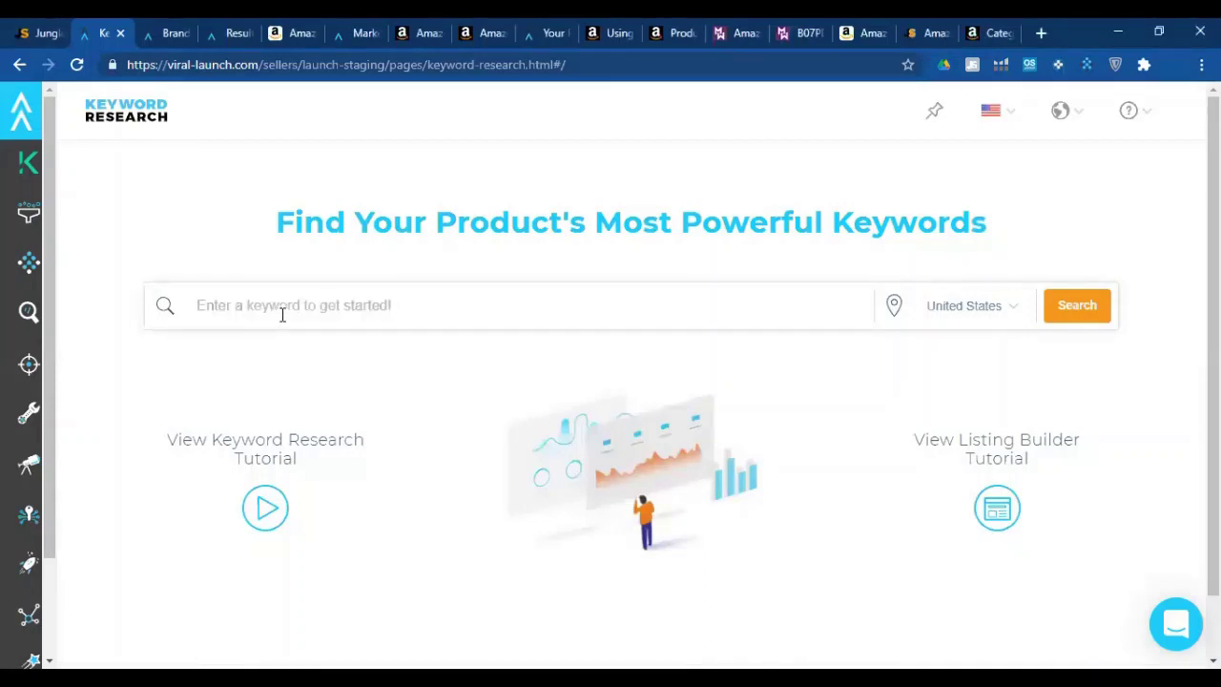
Search Keyword Research for "blue light glasses" in the United States marketplace.
{"action": "type", "text": "Bl"}
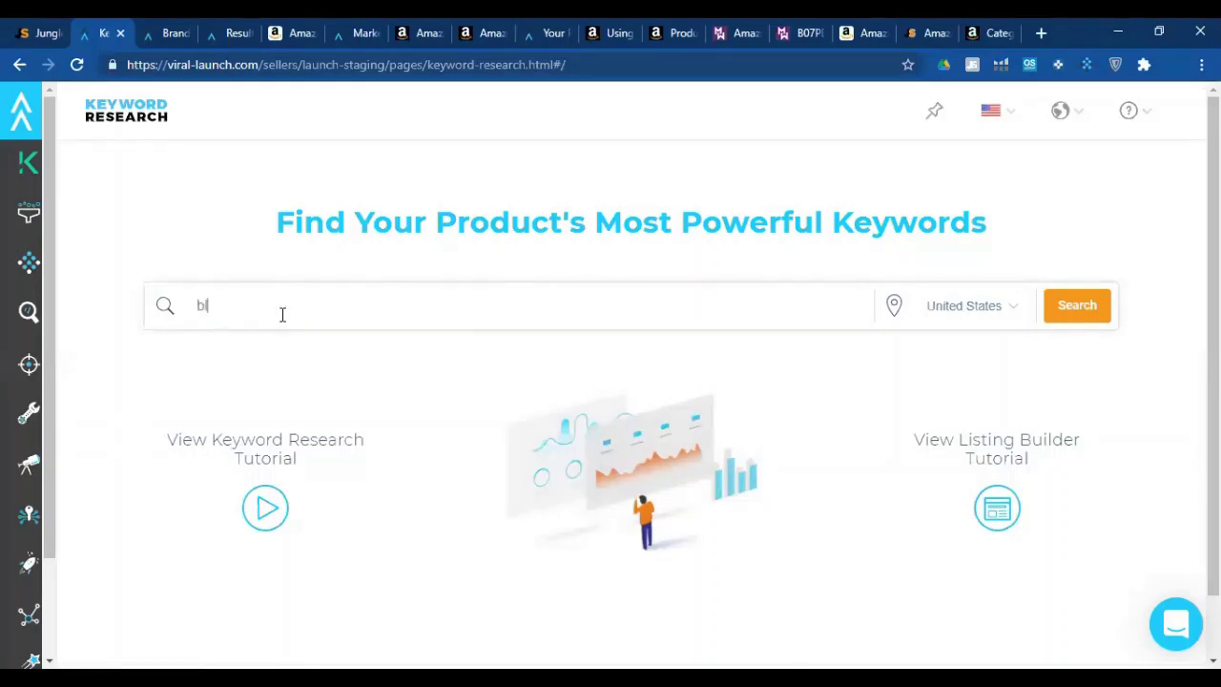
{"action": "type", "text": "ue light glasses"}
{"action": "key", "text": "Return"}
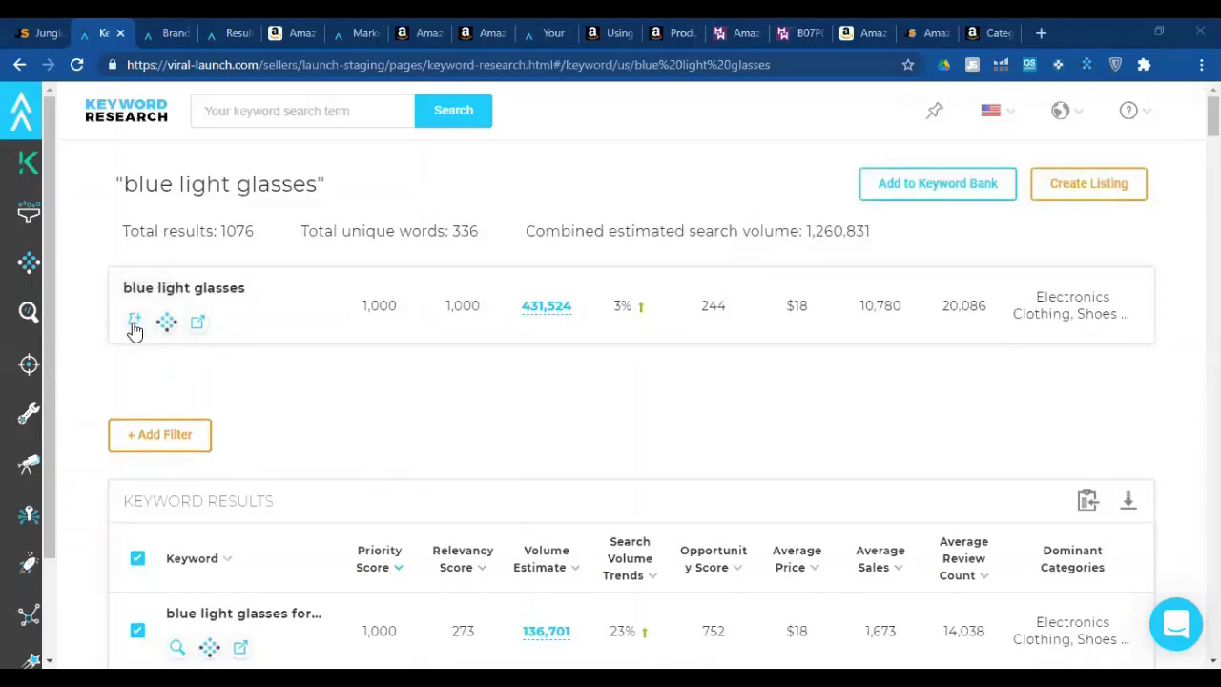
Highlight the combined estimated search volume and review the scores and volume estimates in the keyword results.
{"action": "left_click_drag", "start_coordinate": [809, 226], "coordinate": [882, 236]}
{"action": "left_click", "coordinate": [819, 233]}
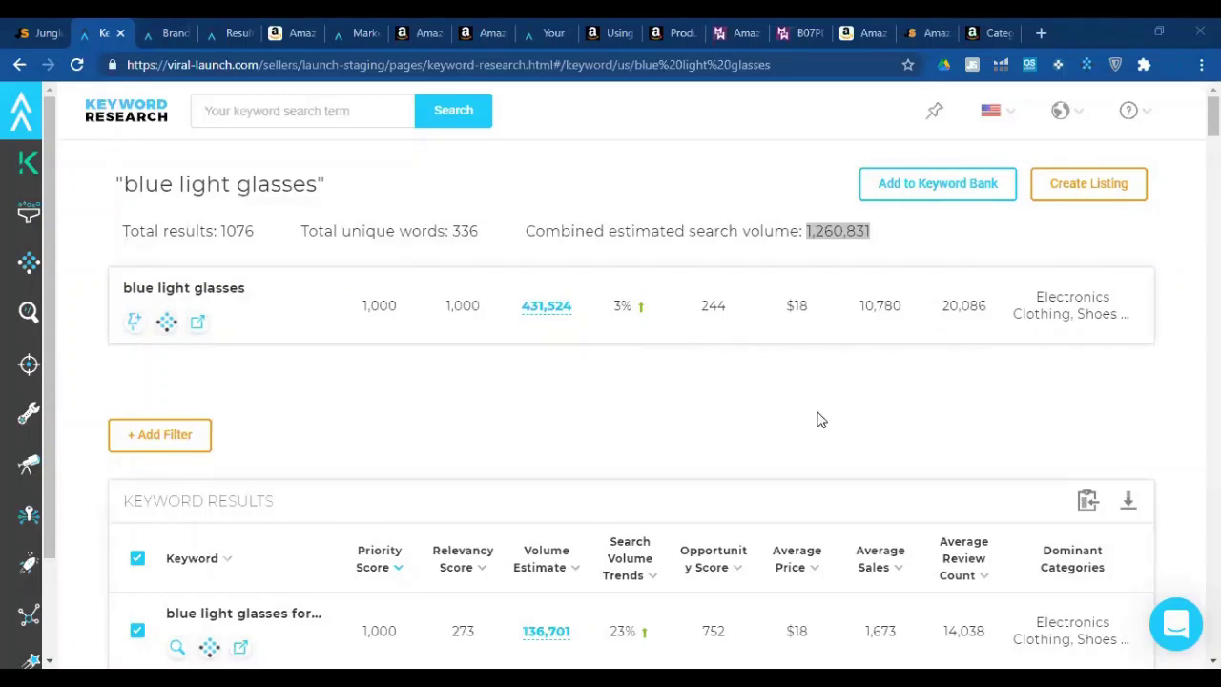
{"action": "scroll", "coordinate": [413, 372], "scroll_direction": "down", "scroll_amount": 2}
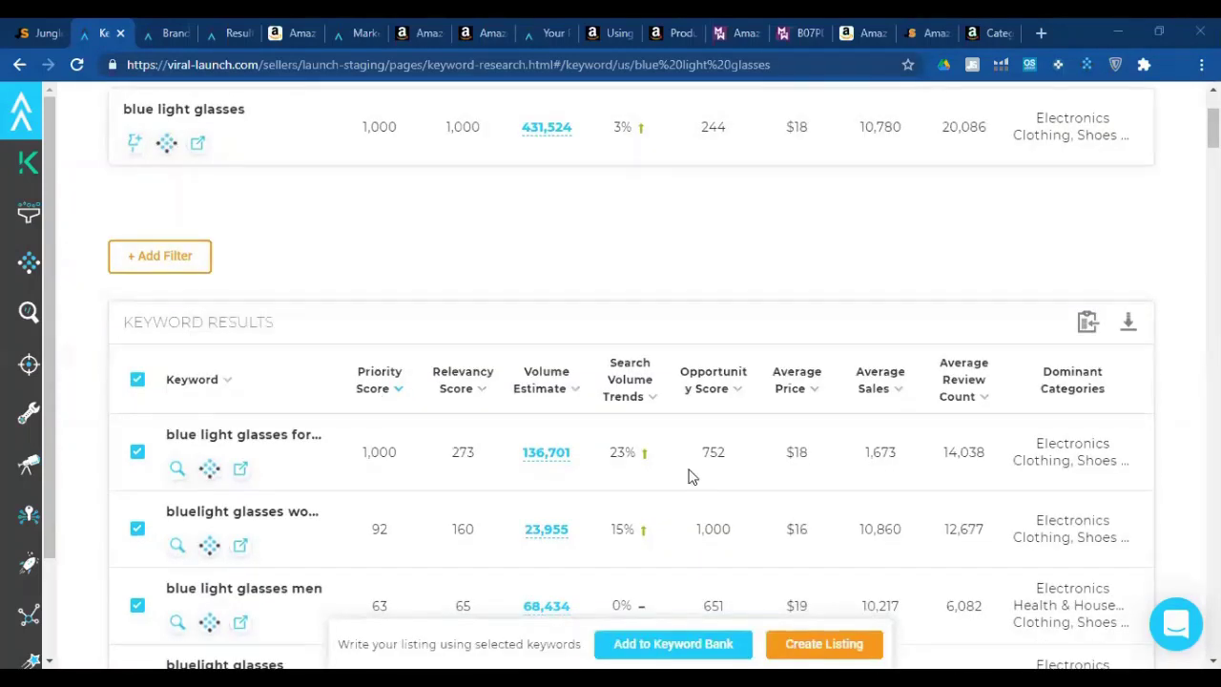
{"action": "scroll", "coordinate": [304, 284], "scroll_direction": "up", "scroll_amount": 1}
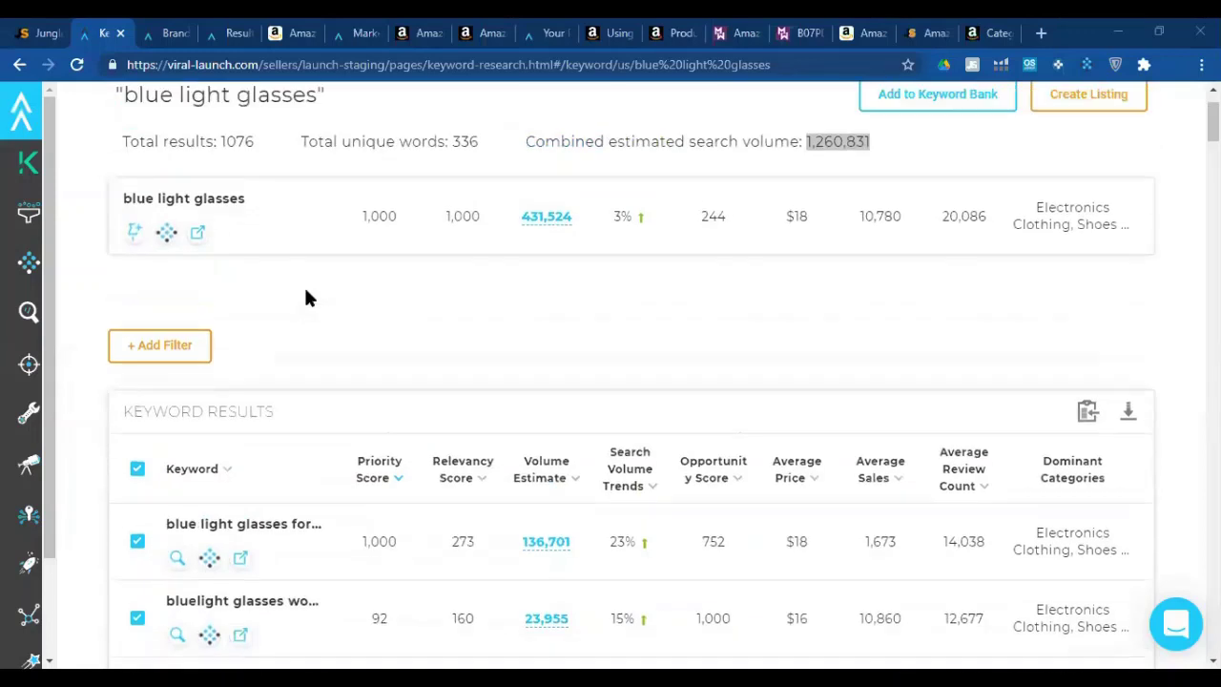
Start adding a filter to the "blue light glasses" keyword results and clear the text highlight.
{"action": "left_click", "coordinate": [162, 351]}
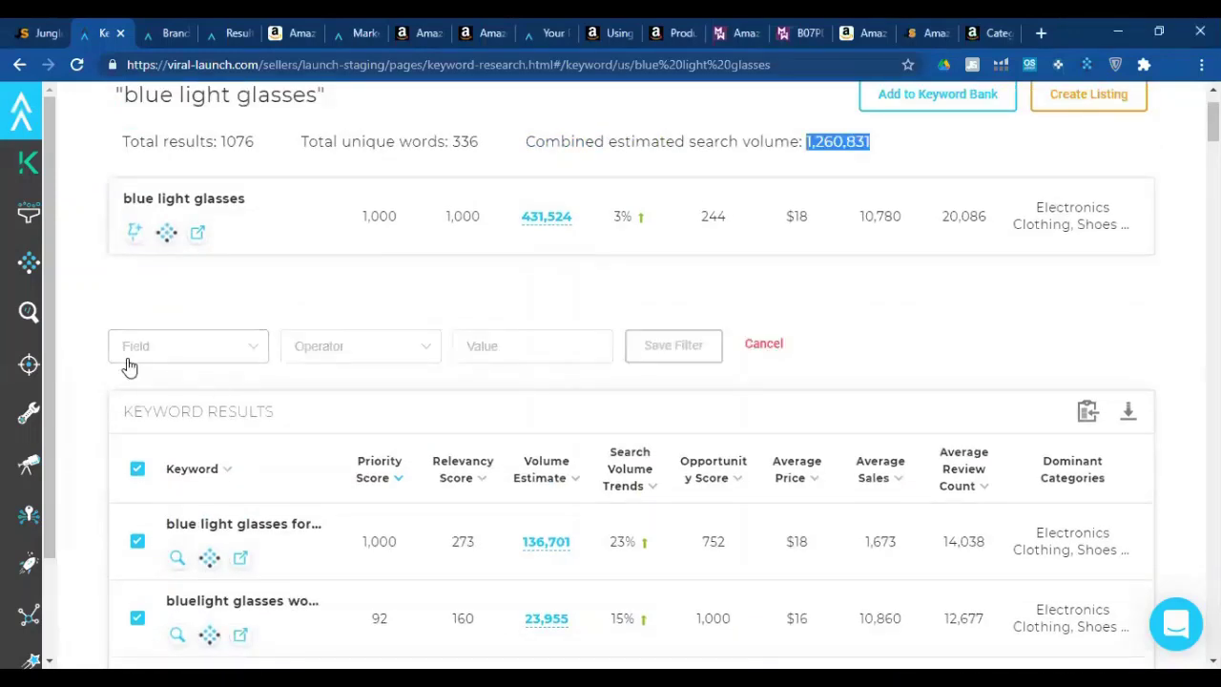
{"action": "left_click", "coordinate": [183, 282]}
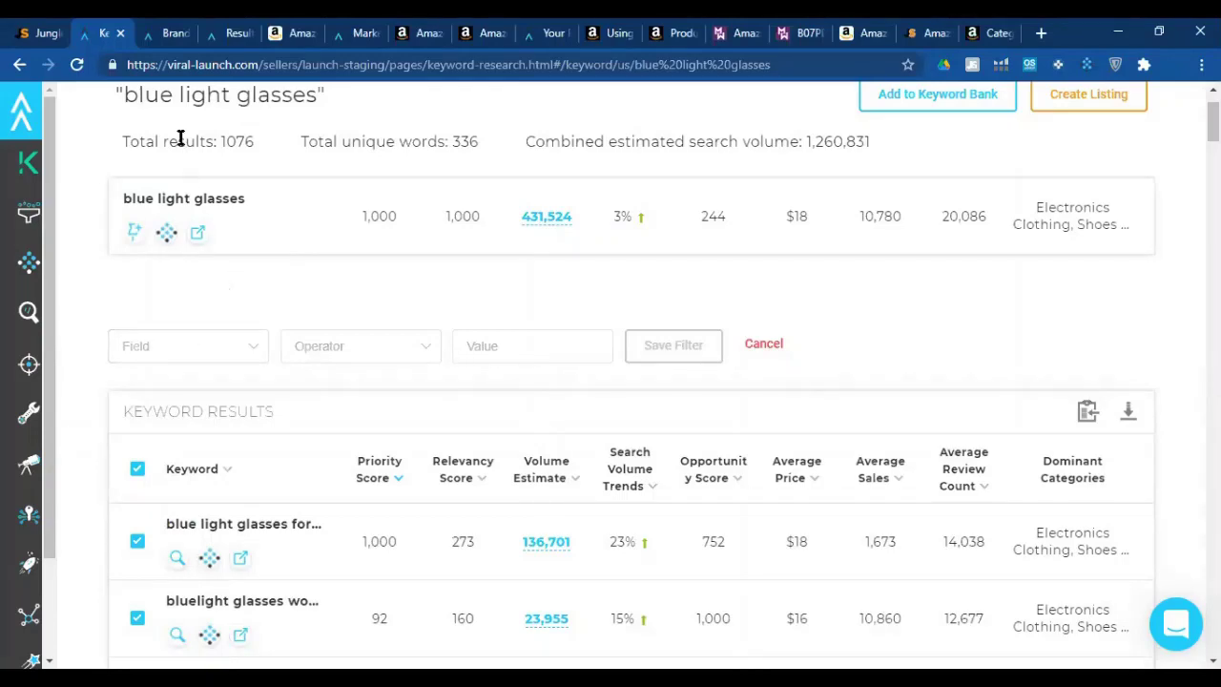
{"action": "left_click", "coordinate": [163, 32]}
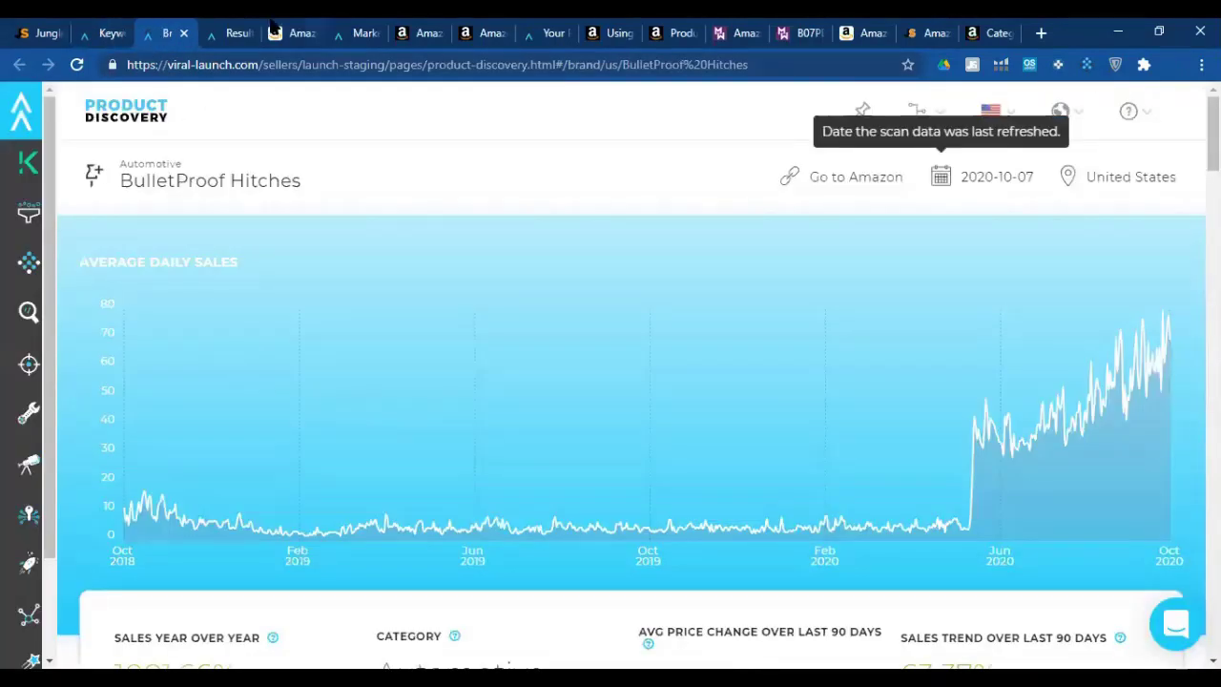
{"action": "left_click", "coordinate": [236, 32]}
{"action": "scroll", "coordinate": [227, 275], "scroll_direction": "down", "scroll_amount": 3}
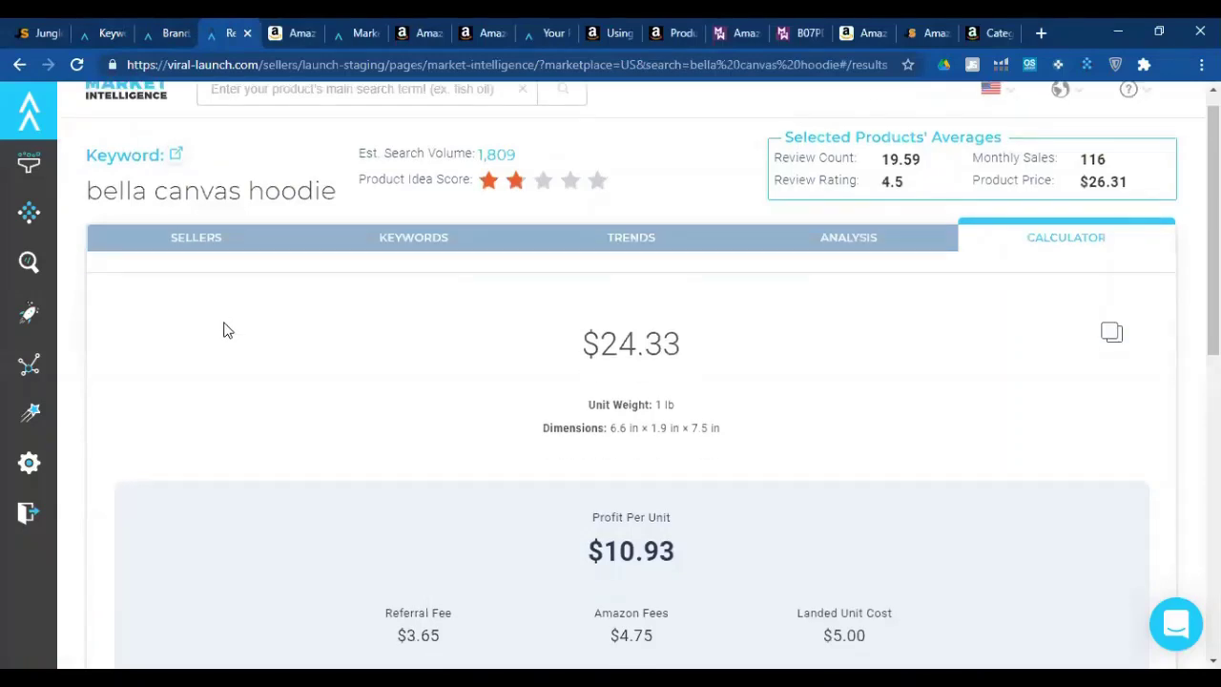
{"action": "left_click", "coordinate": [91, 28]}
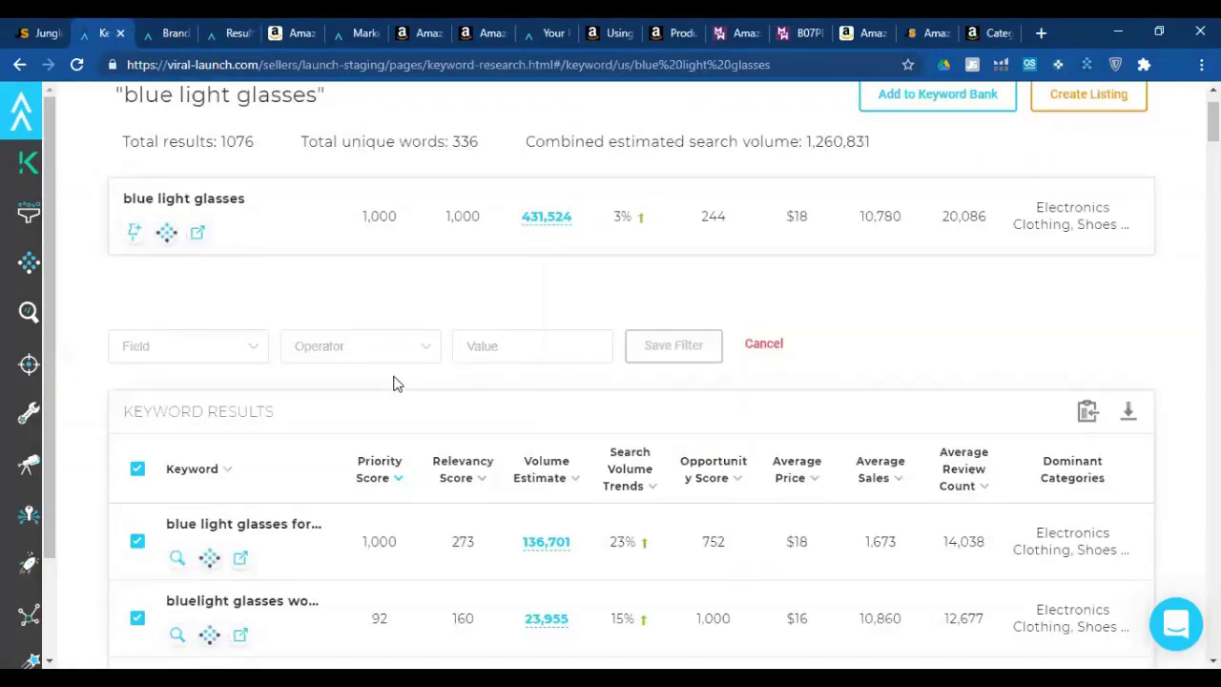
Review the available filter fields, and save a keyword results filter with Volume Estimate equal to 300.
{"action": "scroll", "coordinate": [398, 384], "scroll_direction": "up", "scroll_amount": 1}
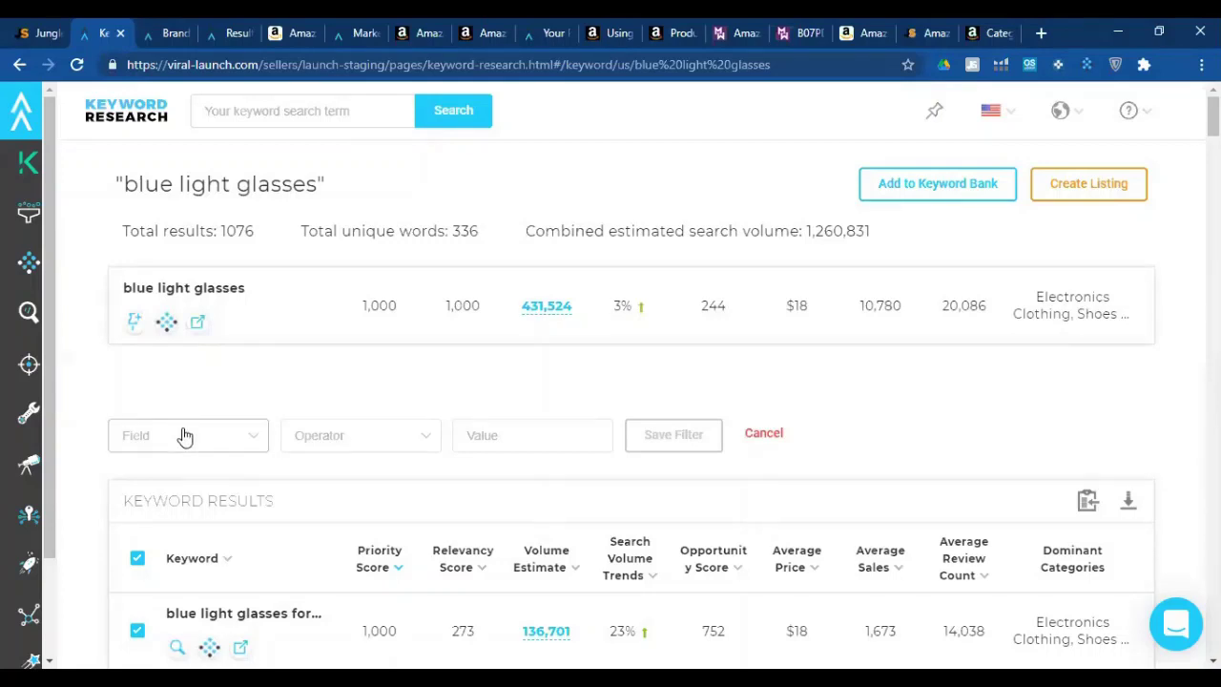
{"action": "scroll", "coordinate": [226, 400], "scroll_direction": "down", "scroll_amount": 1}
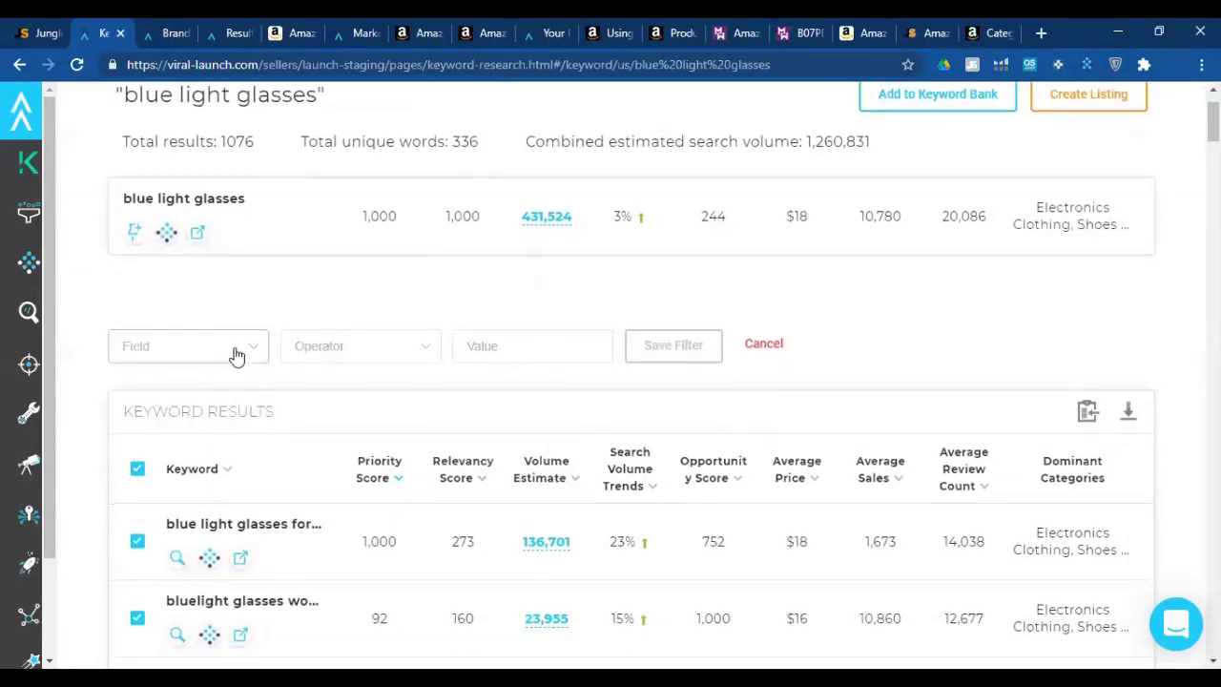
{"action": "left_click", "coordinate": [235, 354]}
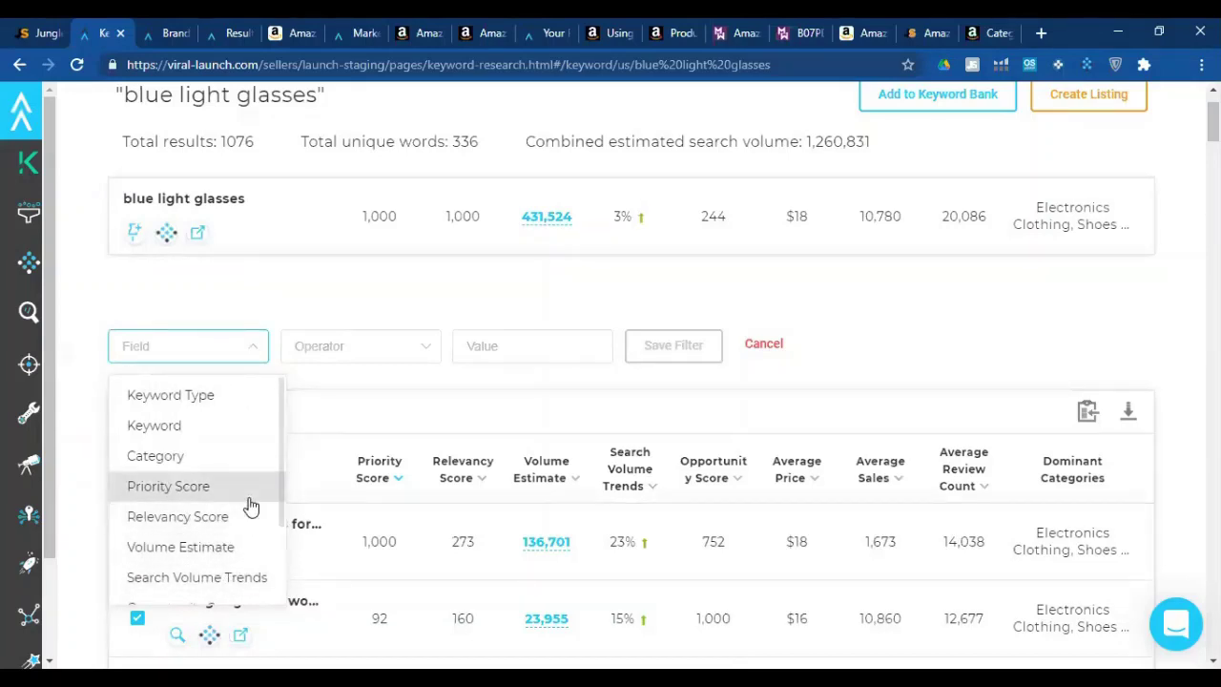
{"action": "scroll", "coordinate": [214, 540], "scroll_direction": "down", "scroll_amount": 2}
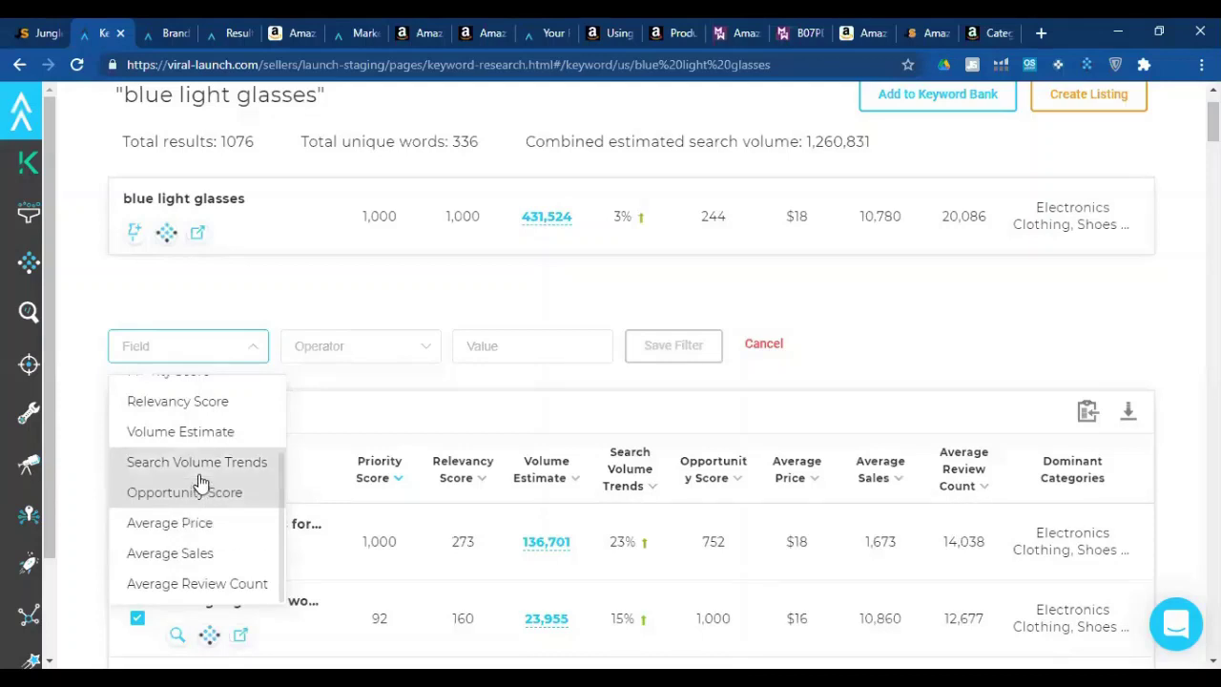
{"action": "scroll", "coordinate": [163, 489], "scroll_direction": "up", "scroll_amount": 2}
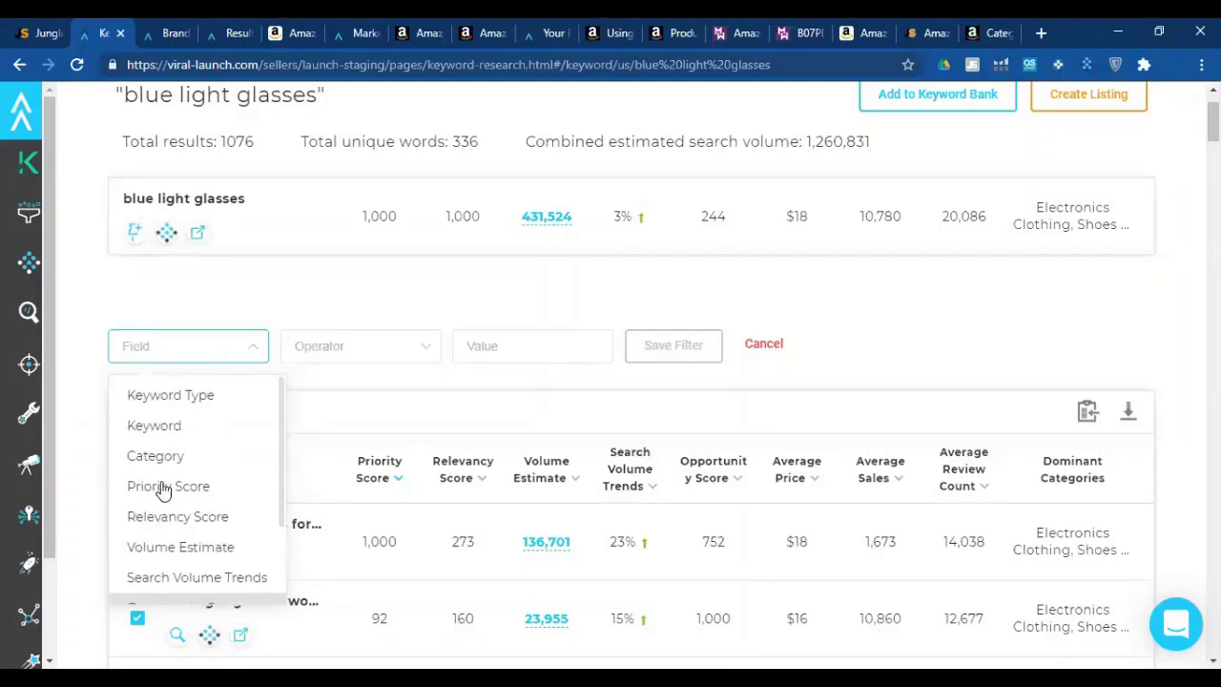
{"action": "scroll", "coordinate": [167, 484], "scroll_direction": "down", "scroll_amount": 2}
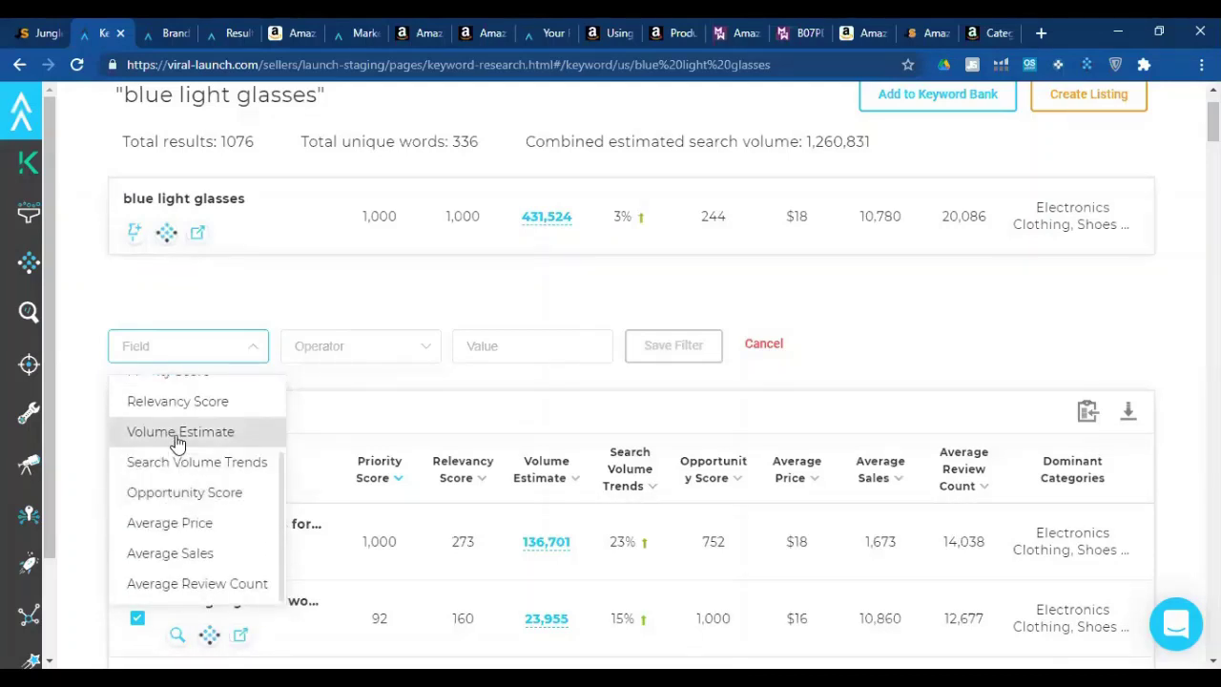
{"action": "left_click", "coordinate": [177, 433]}
{"action": "left_click", "coordinate": [346, 350]}
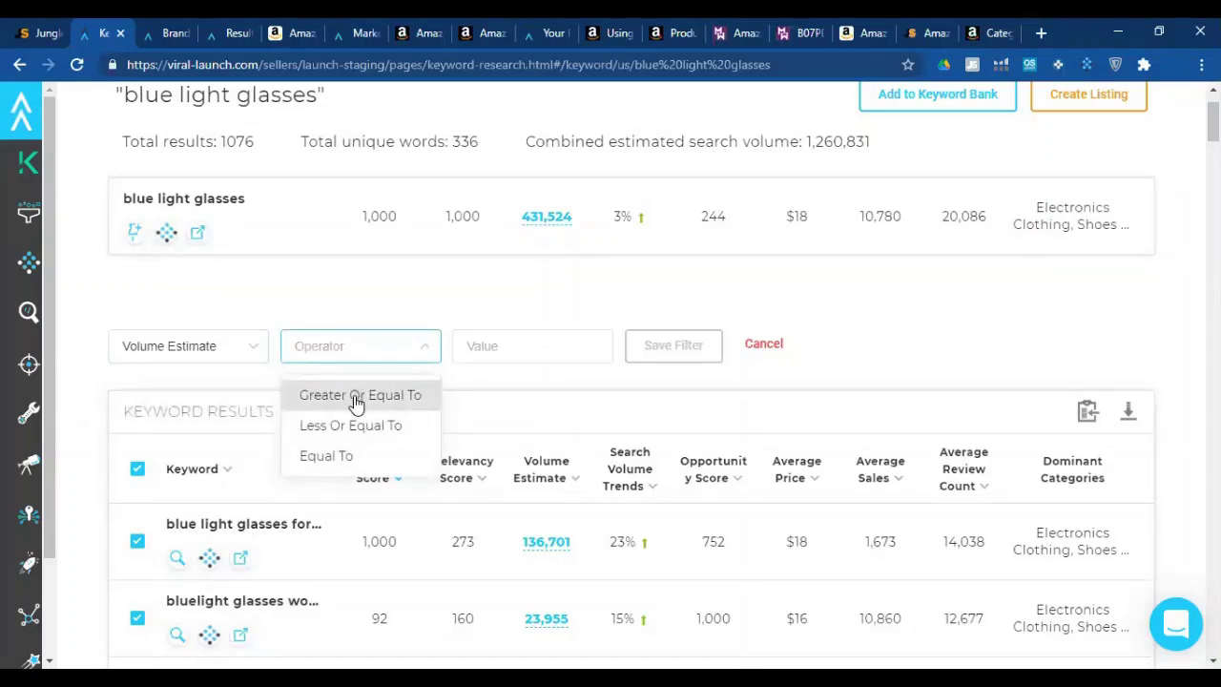
{"action": "left_click", "coordinate": [348, 465]}
{"action": "left_click", "coordinate": [505, 344]}
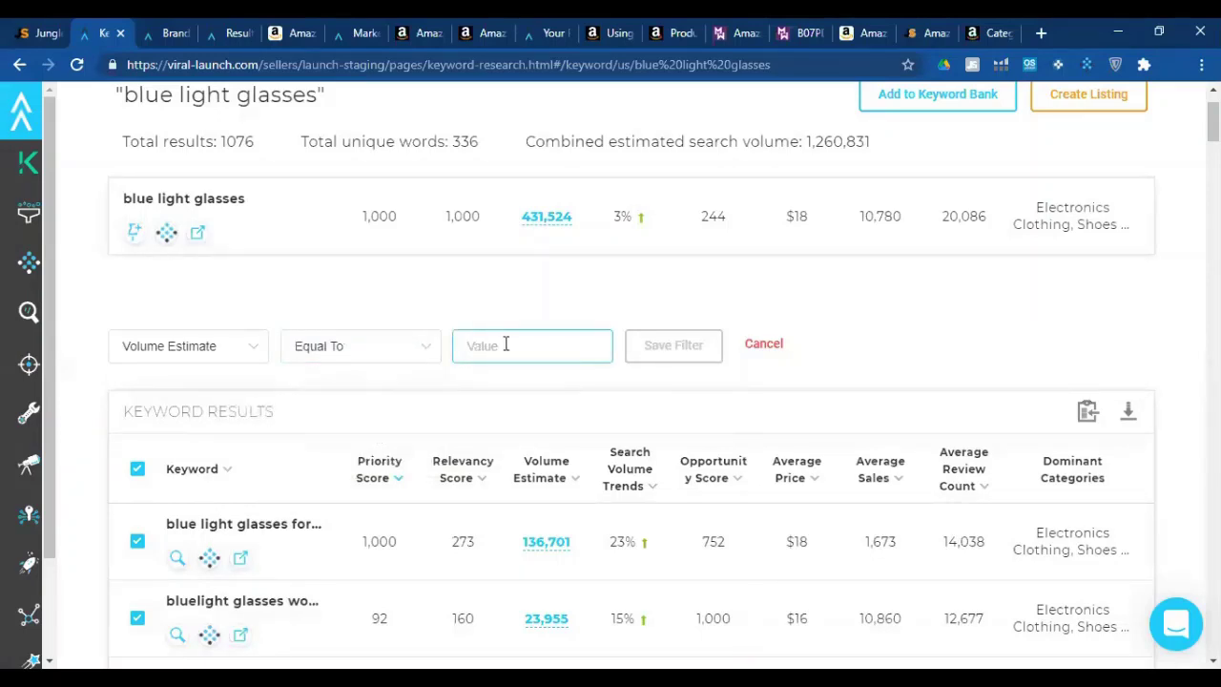
{"action": "type", "text": "300"}
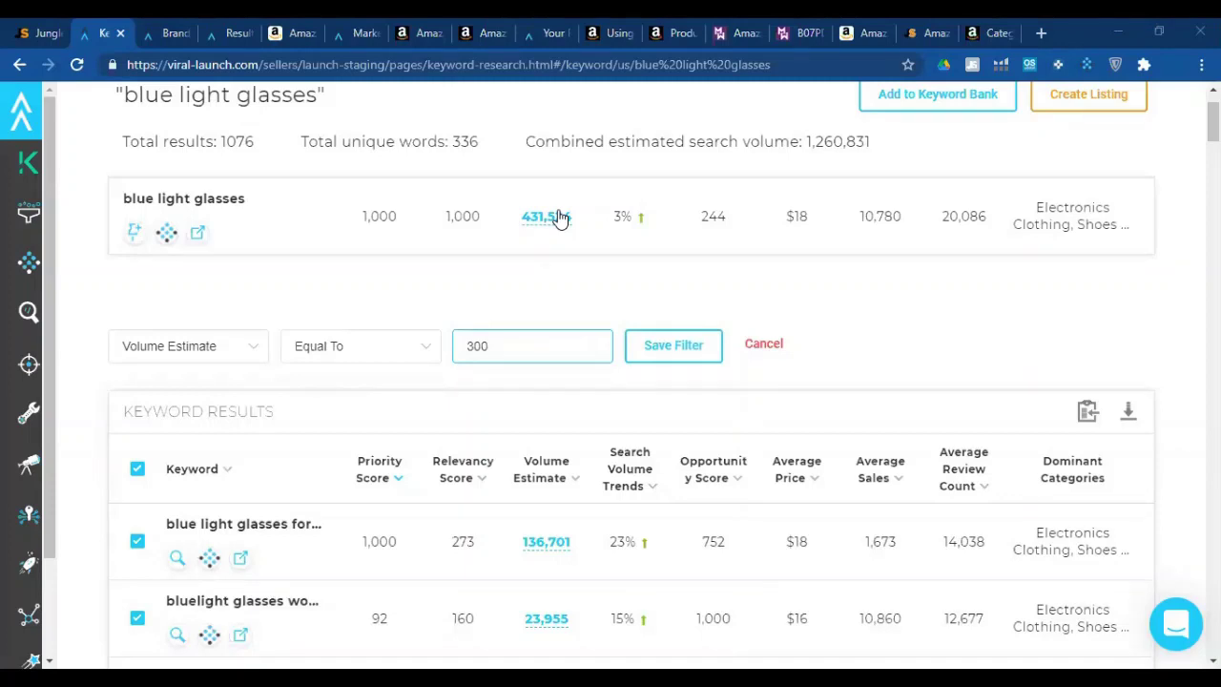
{"action": "left_click", "coordinate": [675, 351]}
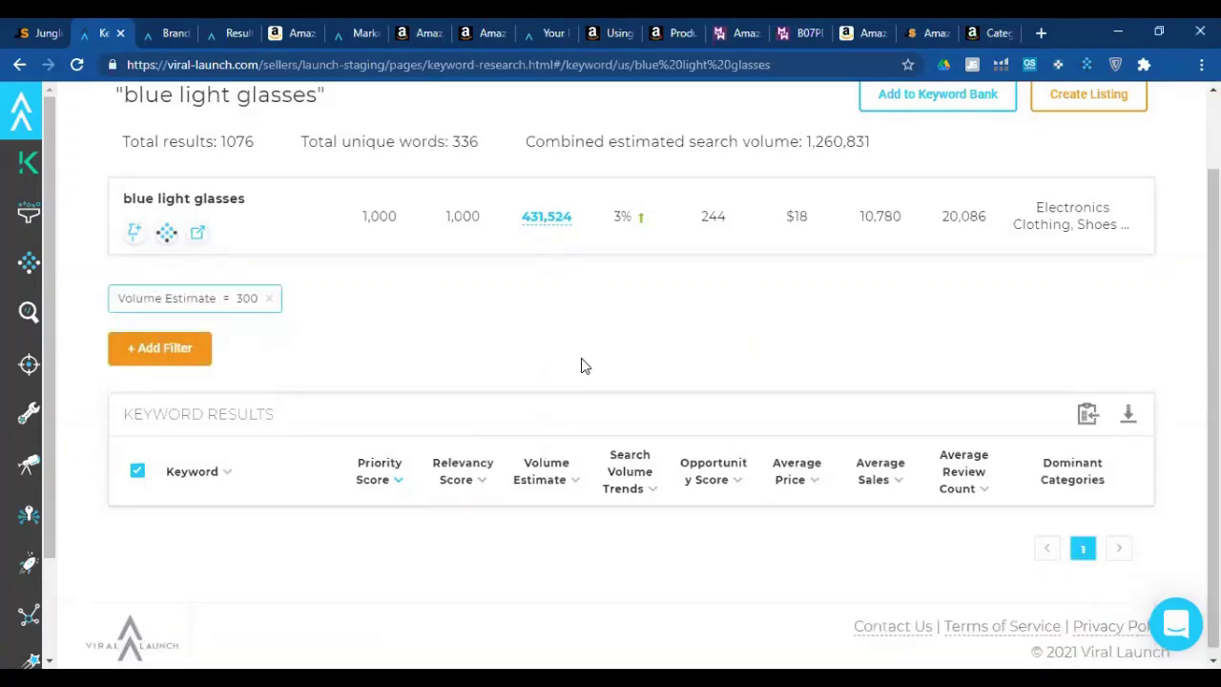
Save an additional keyword results filter with Keyword Type set to Long Tail.
{"action": "left_click", "coordinate": [184, 361]}
{"action": "left_click", "coordinate": [250, 349]}
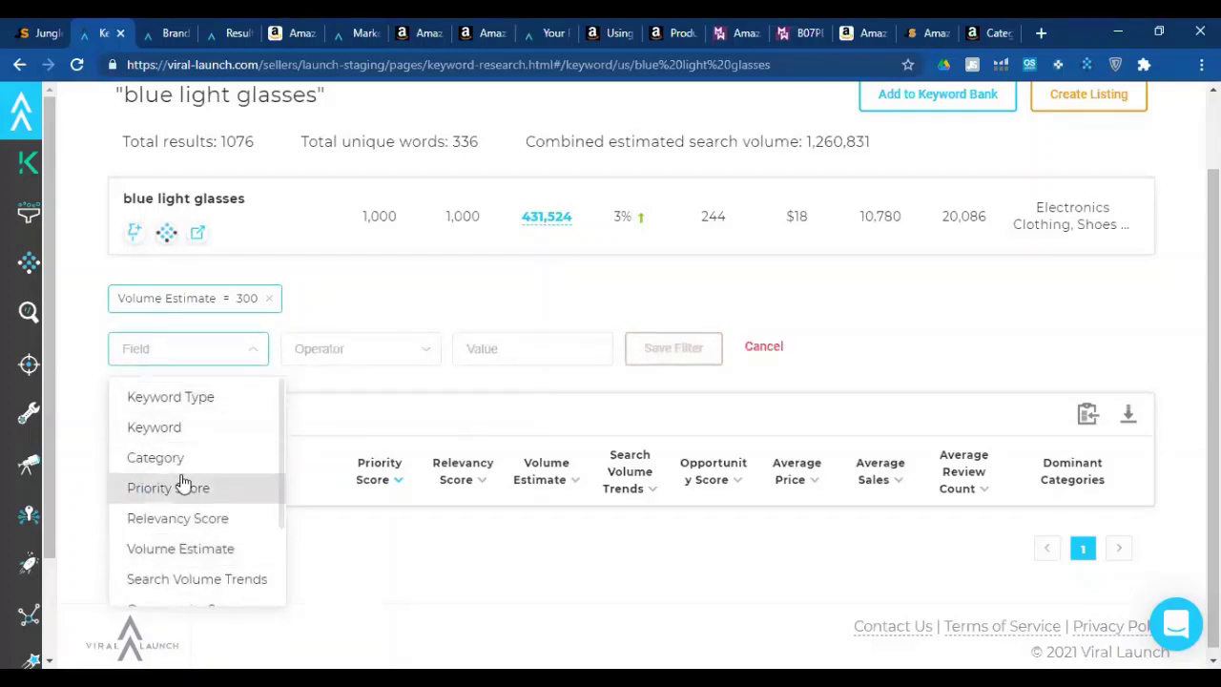
{"action": "left_click", "coordinate": [212, 397]}
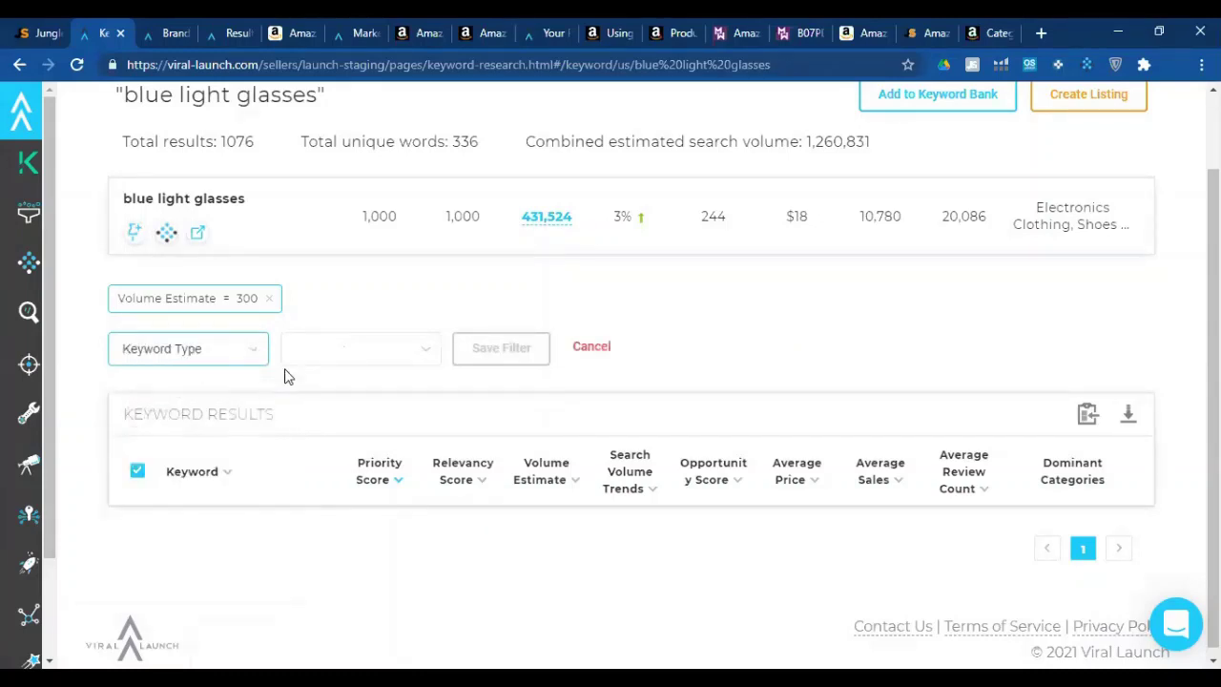
{"action": "left_click", "coordinate": [305, 359]}
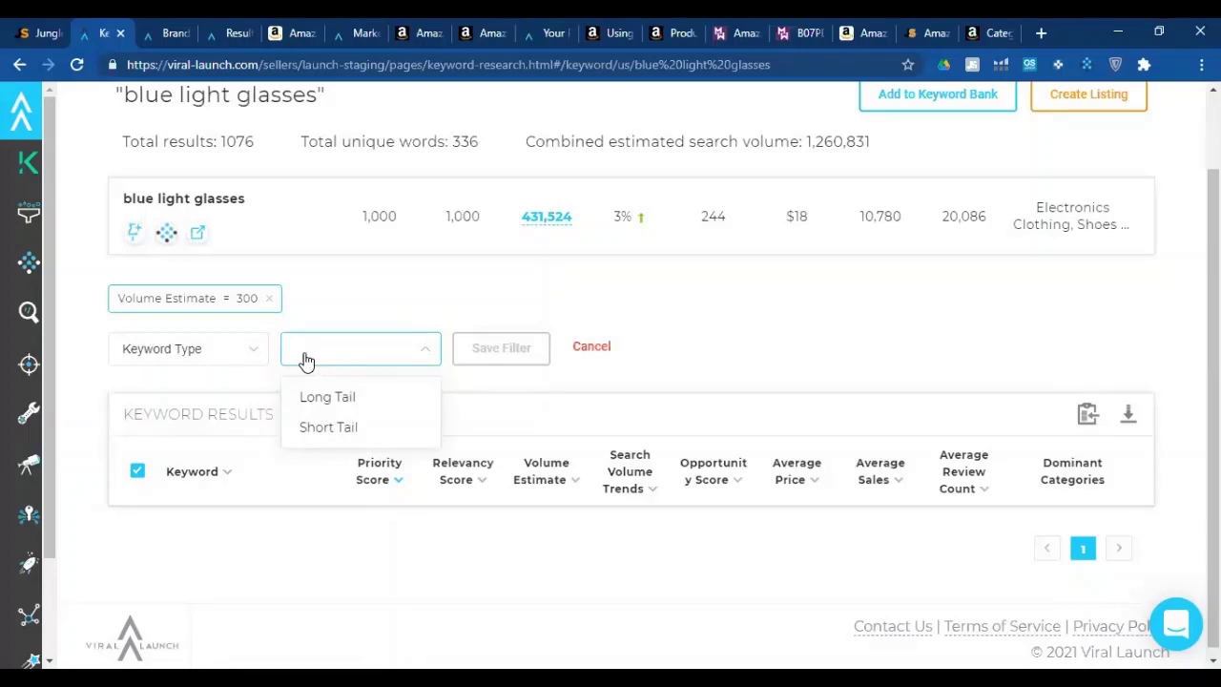
{"action": "left_click", "coordinate": [327, 399]}
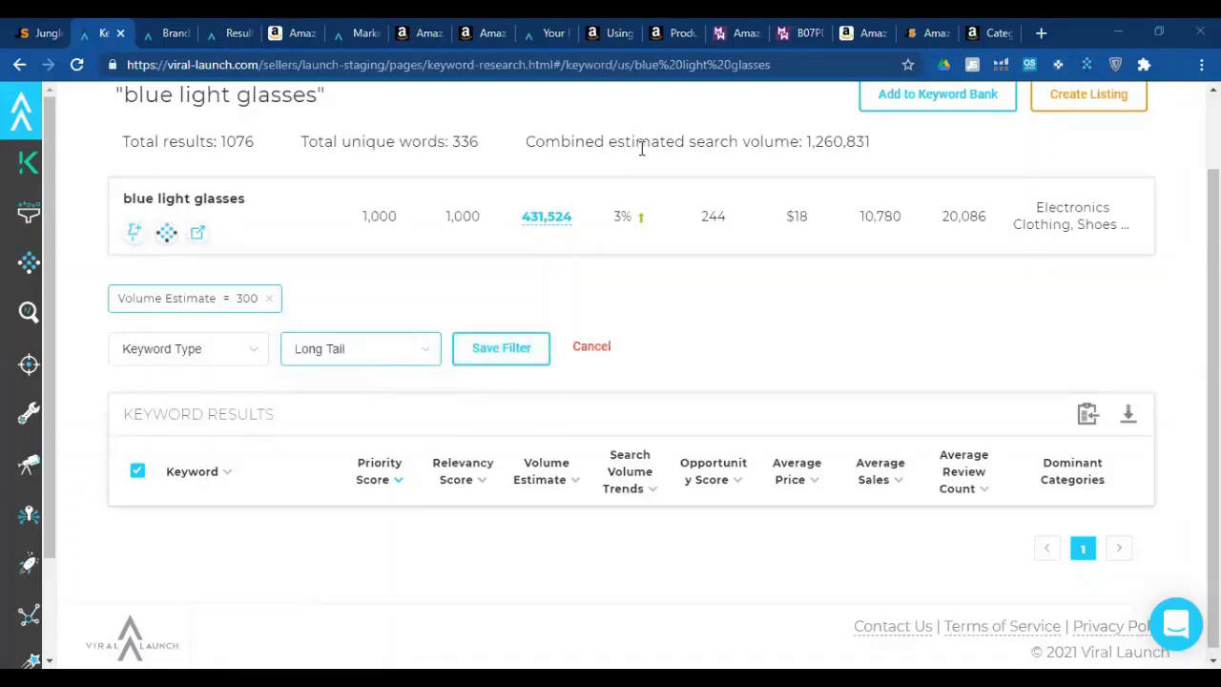
{"action": "left_click", "coordinate": [513, 368]}
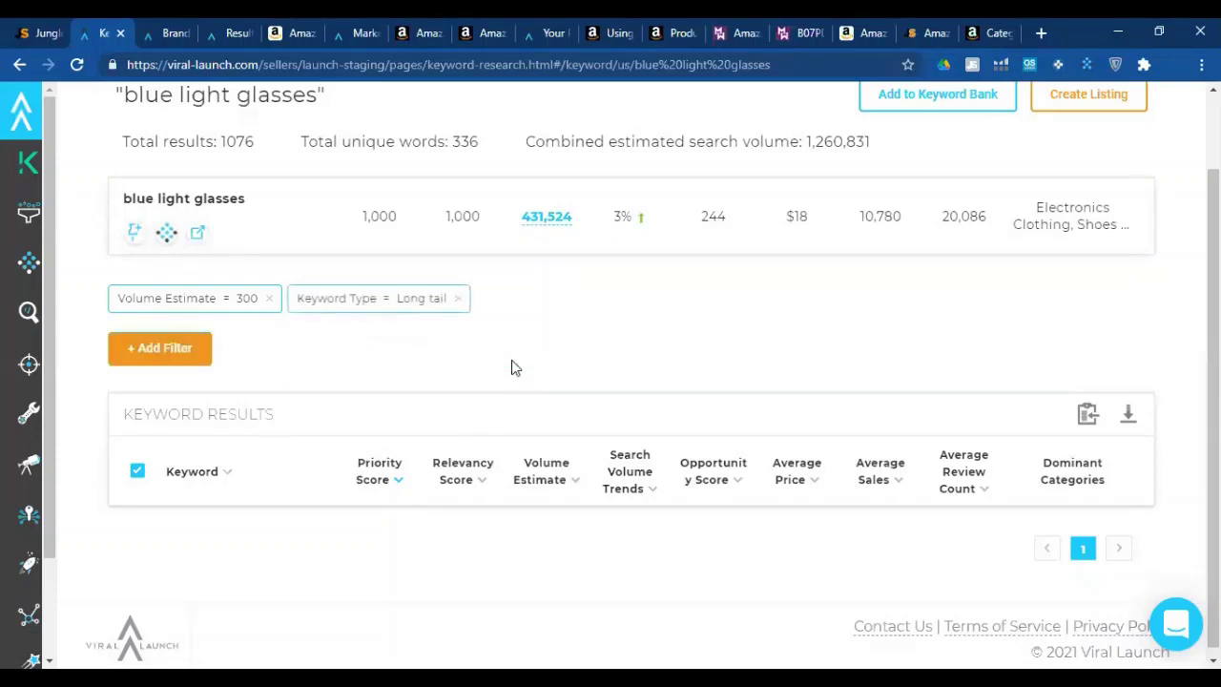
Start another keyword filter, and remove the saved Long Tail keyword type and Volume Estimate filters.
{"action": "left_click", "coordinate": [201, 350]}
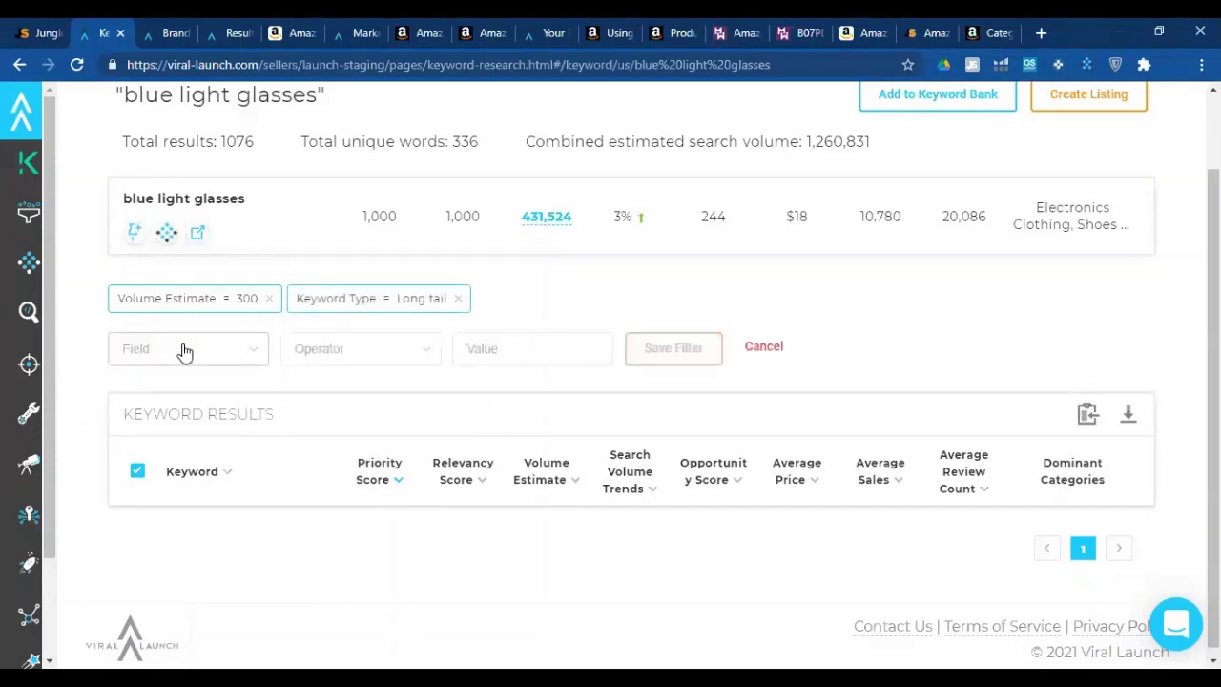
{"action": "left_click", "coordinate": [185, 352]}
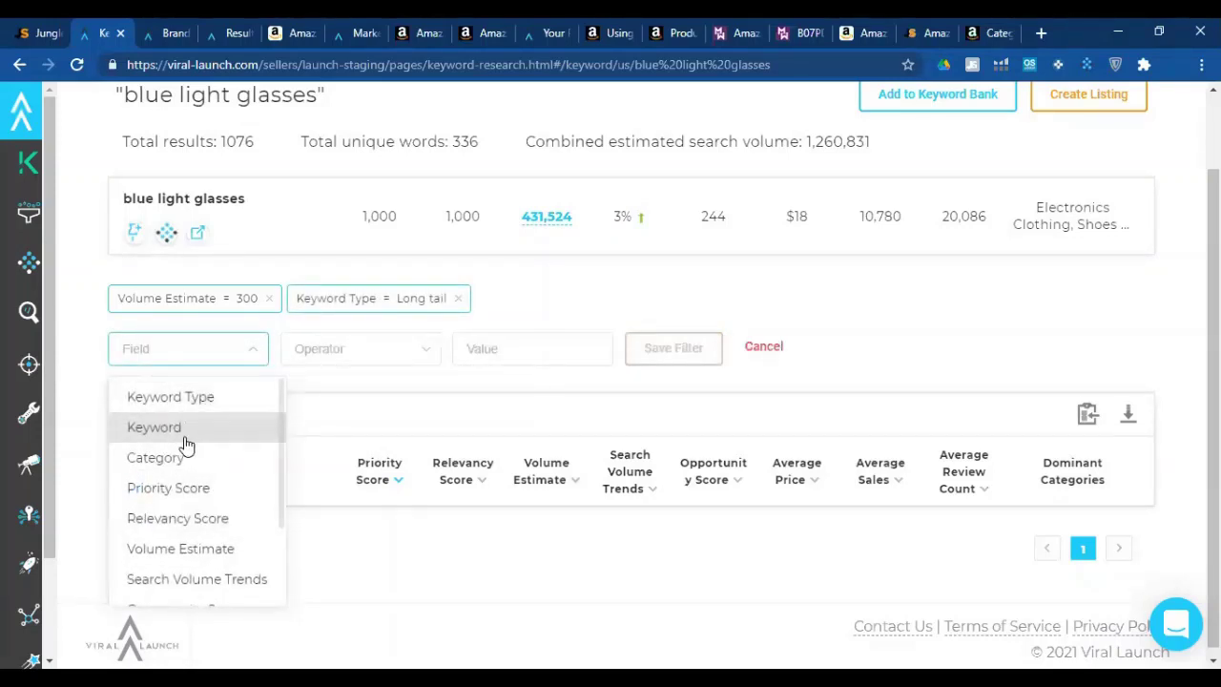
{"action": "left_click", "coordinate": [363, 390]}
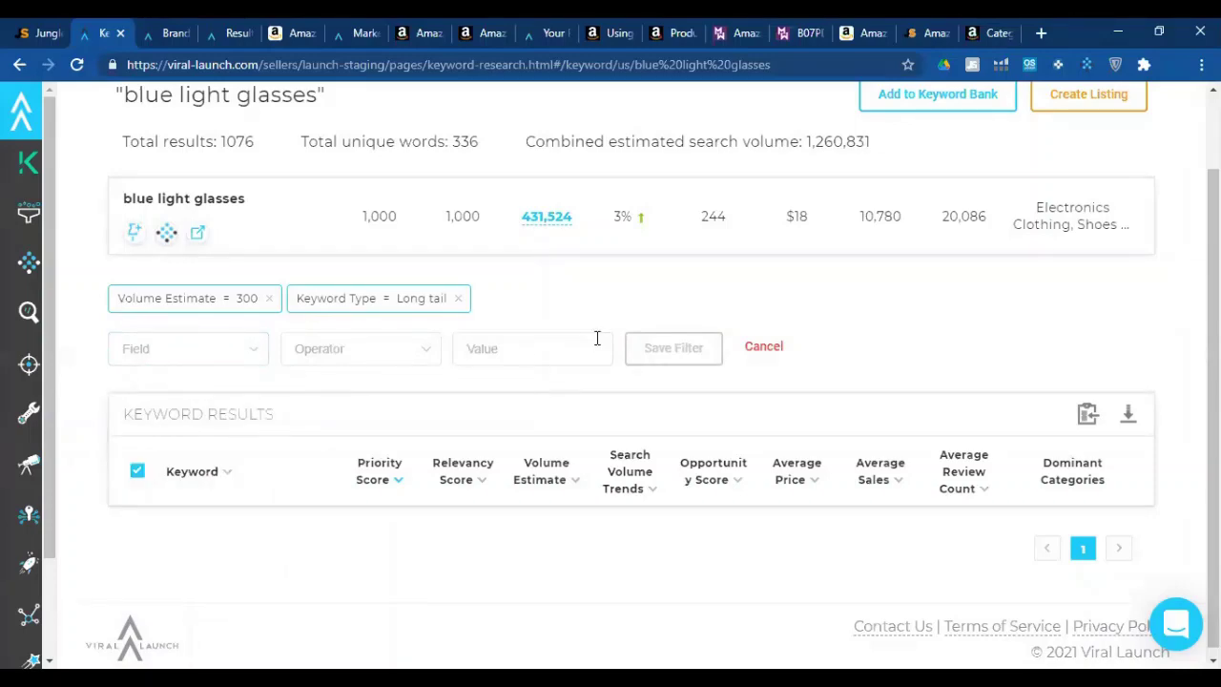
{"action": "scroll", "coordinate": [597, 338], "scroll_direction": "up", "scroll_amount": 2}
{"action": "scroll", "coordinate": [709, 442], "scroll_direction": "down", "scroll_amount": 3}
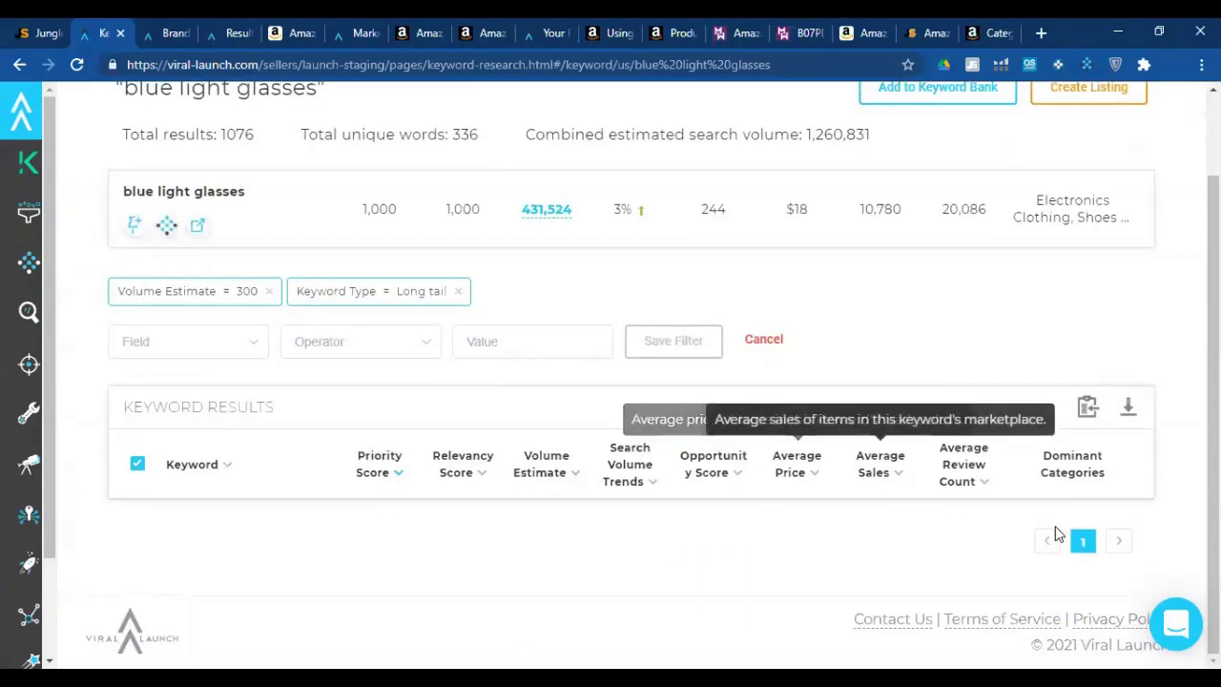
{"action": "scroll", "coordinate": [544, 418], "scroll_direction": "up", "scroll_amount": 3}
{"action": "left_click", "coordinate": [354, 389]}
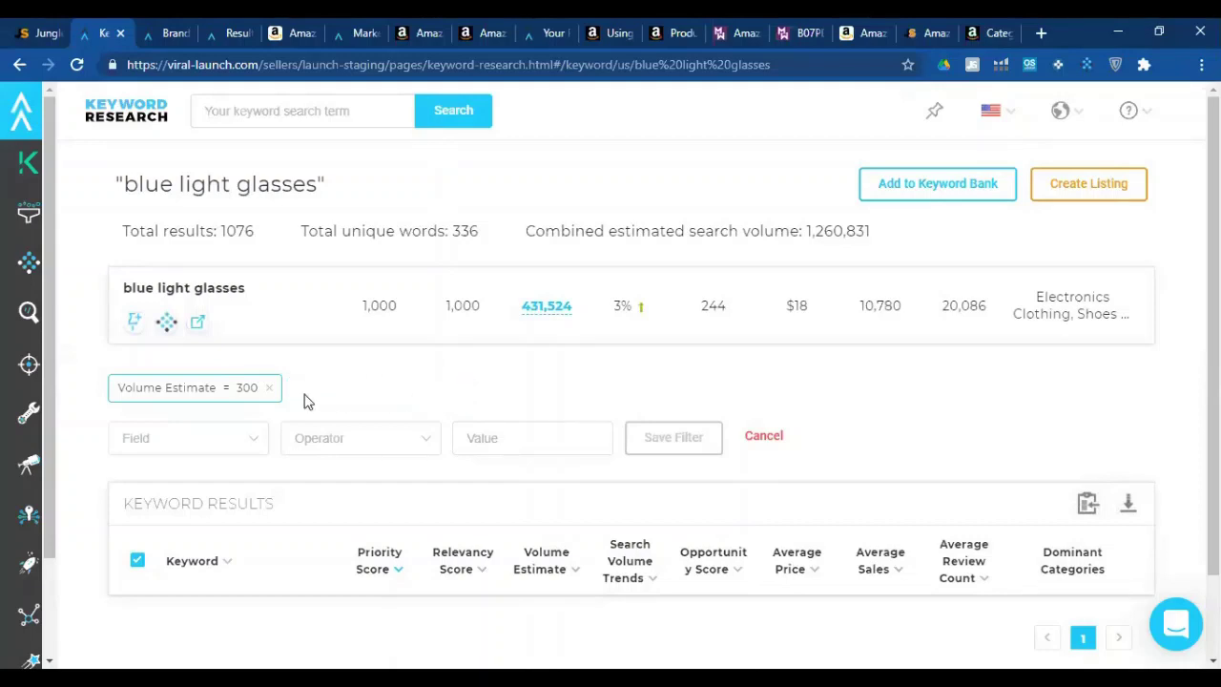
{"action": "scroll", "coordinate": [453, 417], "scroll_direction": "down", "scroll_amount": 1}
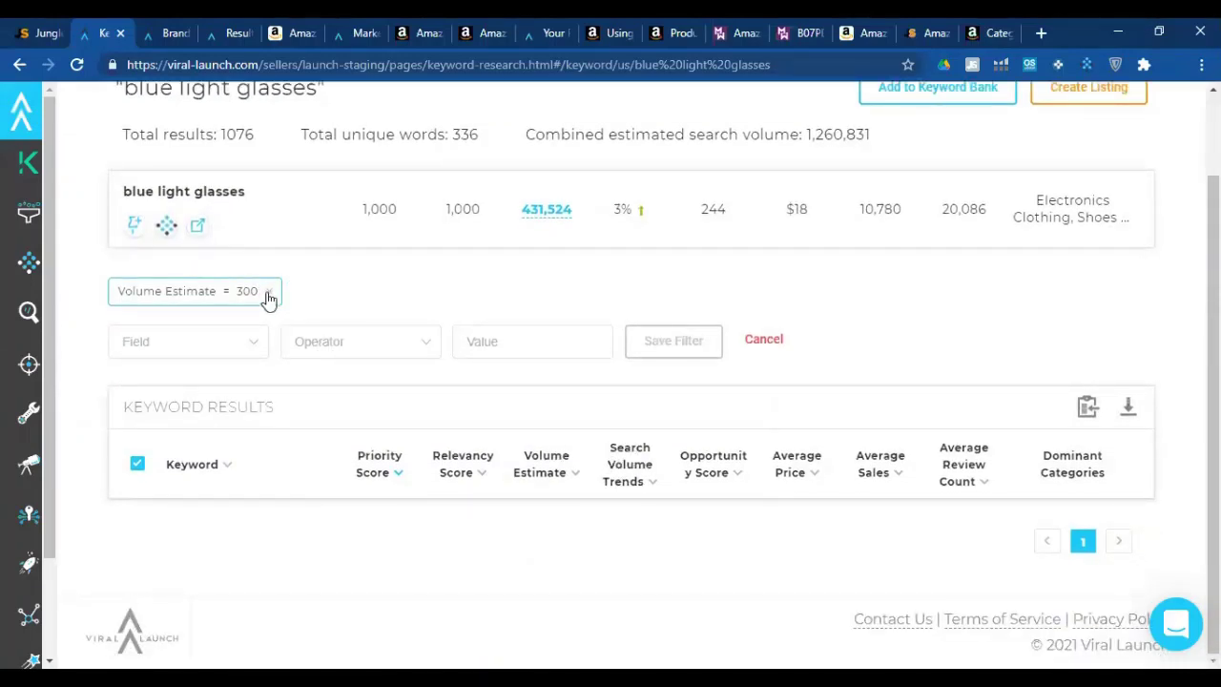
{"action": "left_click", "coordinate": [273, 292]}
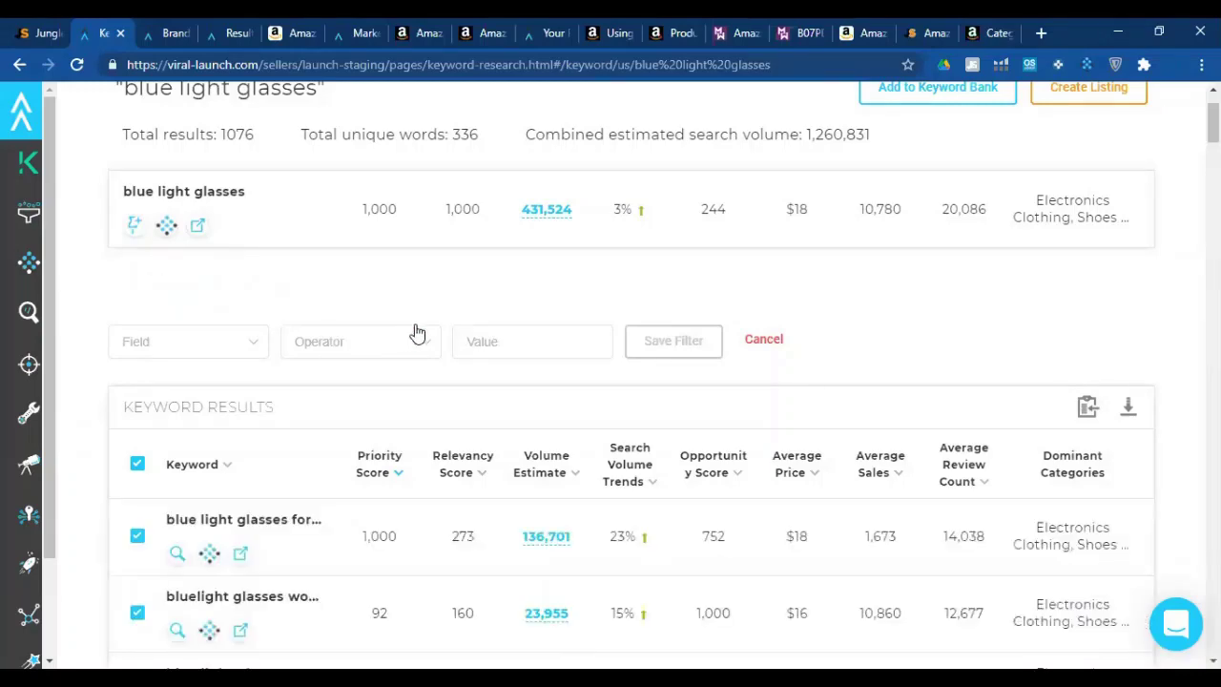
Examine the unfiltered "blue light glasses" keyword results, including their scores, search volumes and dominant categories.
{"action": "scroll", "coordinate": [1002, 559], "scroll_direction": "down", "scroll_amount": 3}
{"action": "scroll", "coordinate": [810, 515], "scroll_direction": "down", "scroll_amount": 5}
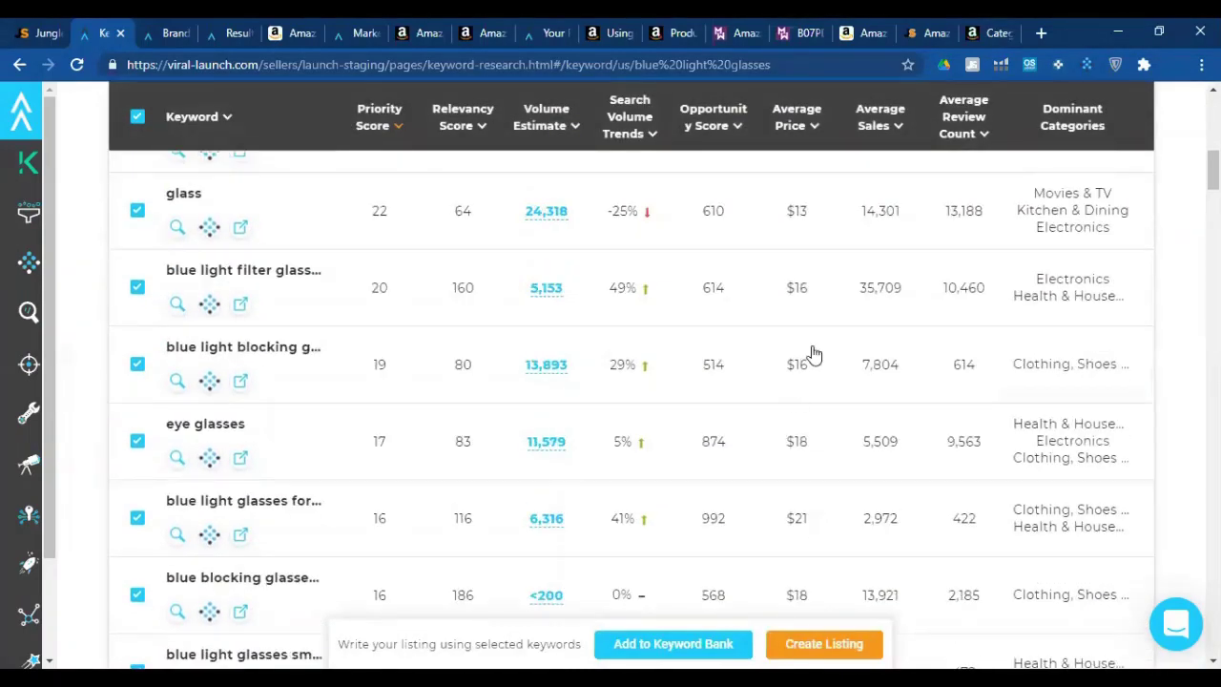
{"action": "scroll", "coordinate": [814, 355], "scroll_direction": "up", "scroll_amount": 5}
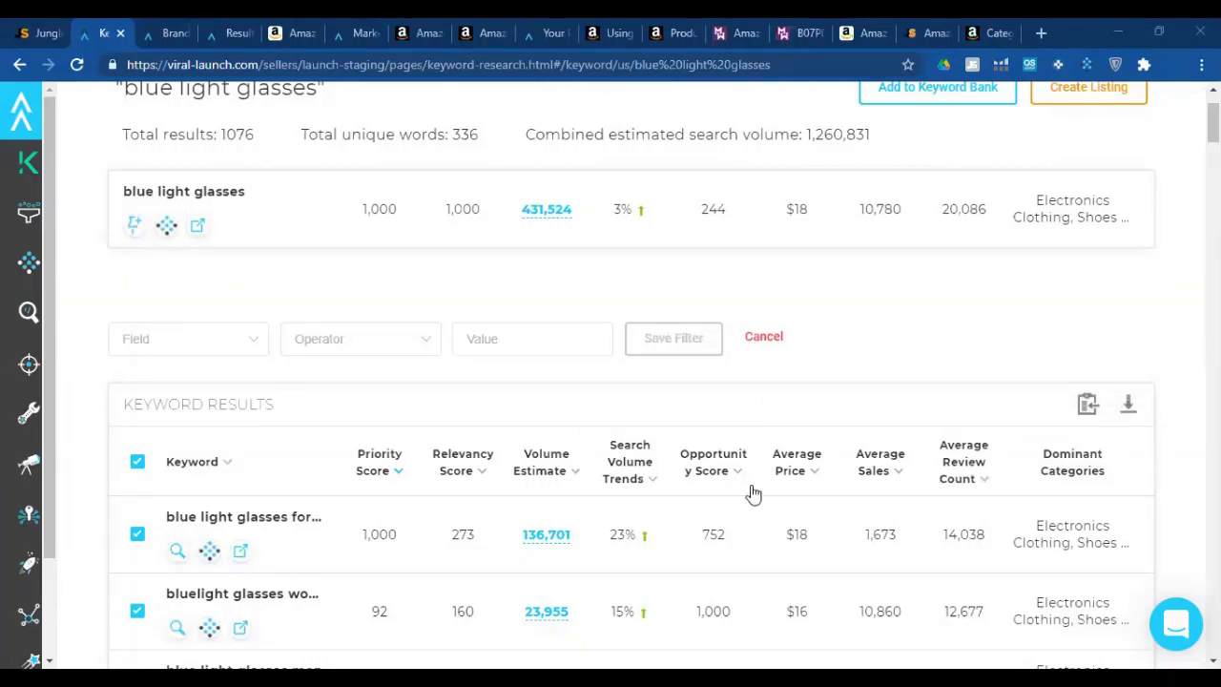
{"action": "scroll", "coordinate": [996, 581], "scroll_direction": "down", "scroll_amount": 1}
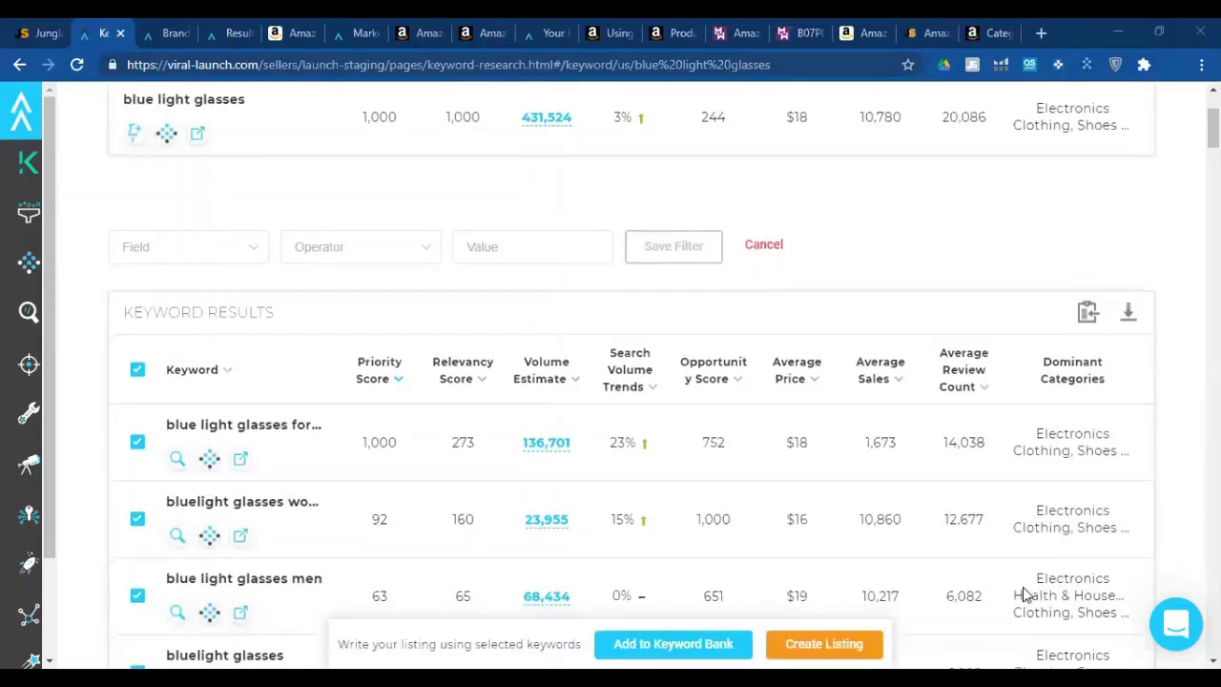
{"action": "scroll", "coordinate": [1025, 594], "scroll_direction": "down", "scroll_amount": 2}
{"action": "scroll", "coordinate": [1045, 562], "scroll_direction": "down", "scroll_amount": 3}
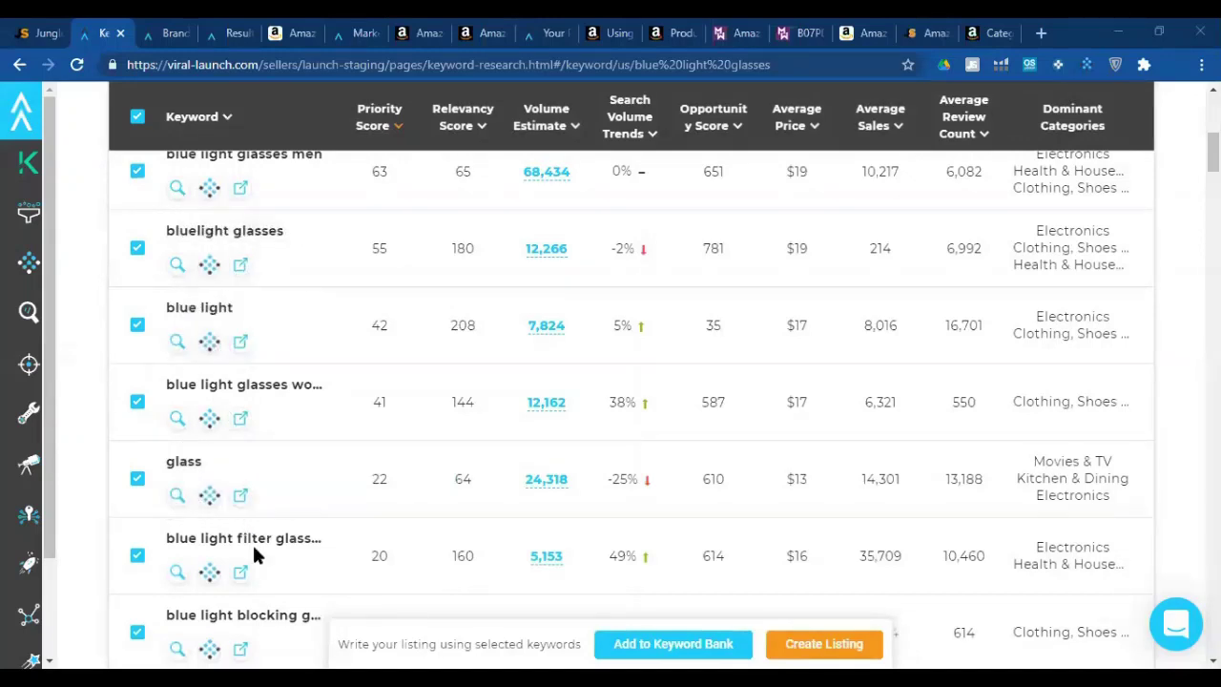
{"action": "scroll", "coordinate": [254, 555], "scroll_direction": "down", "scroll_amount": 2}
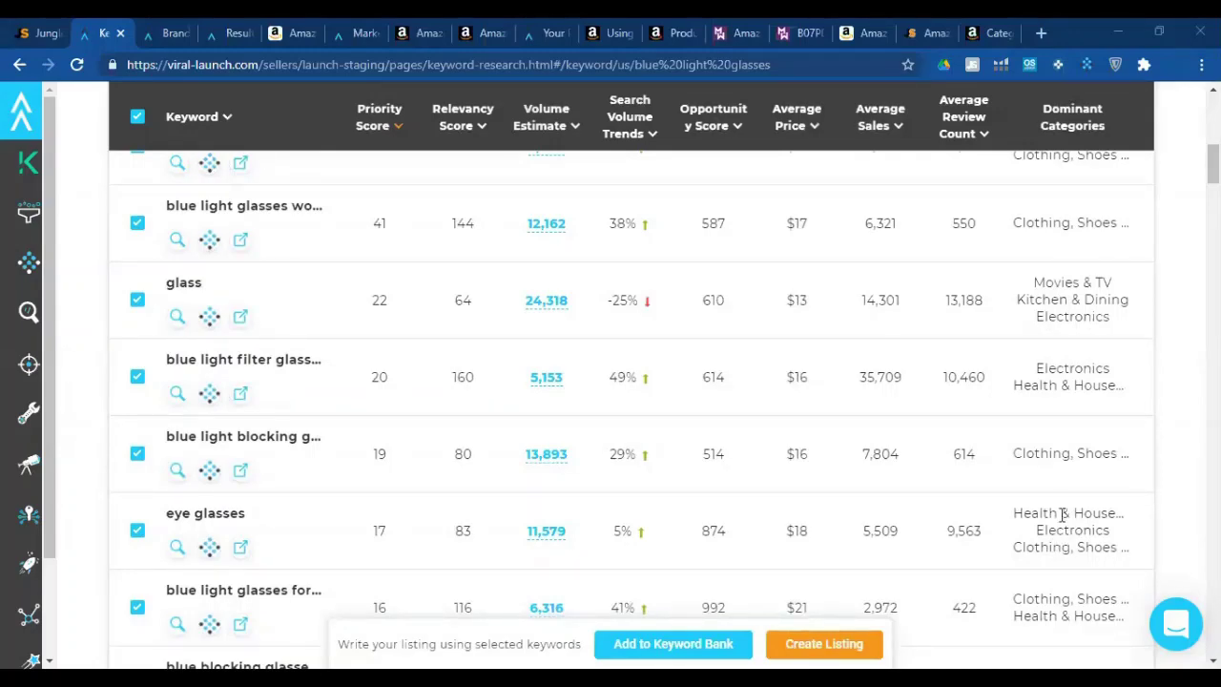
{"action": "scroll", "coordinate": [172, 468], "scroll_direction": "up", "scroll_amount": 2}
{"action": "scroll", "coordinate": [182, 430], "scroll_direction": "up", "scroll_amount": 6}
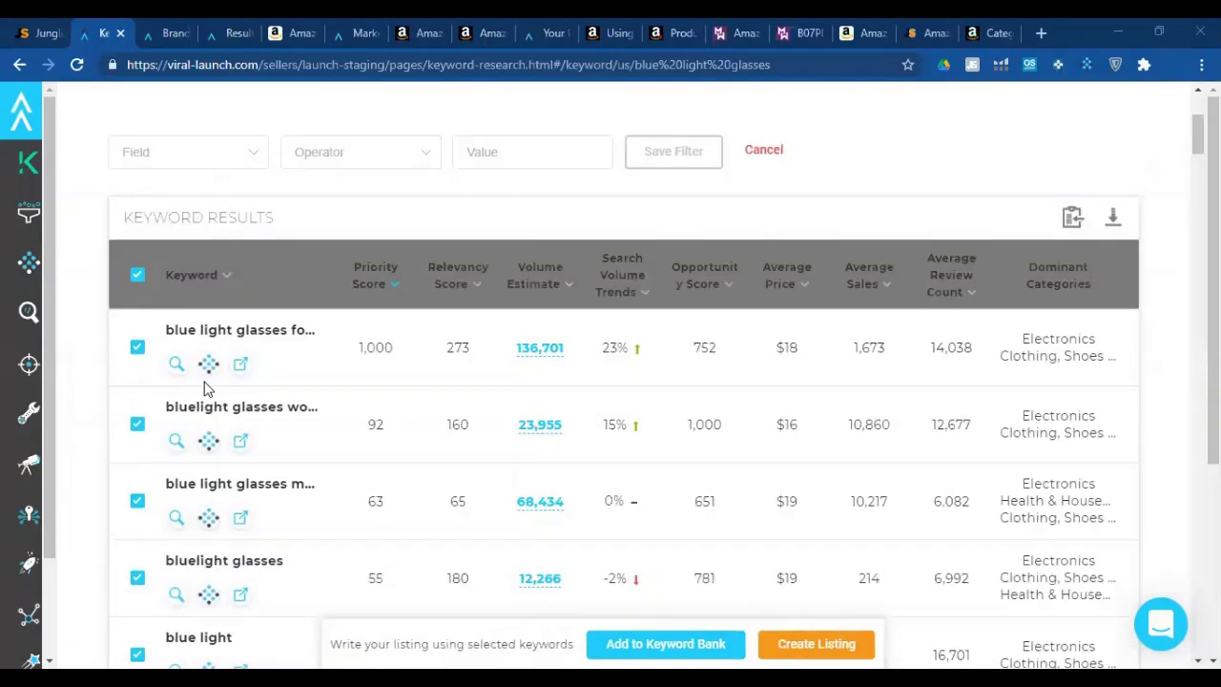
Save a keyword results filter where Category contains "Health".
{"action": "left_click", "coordinate": [239, 431]}
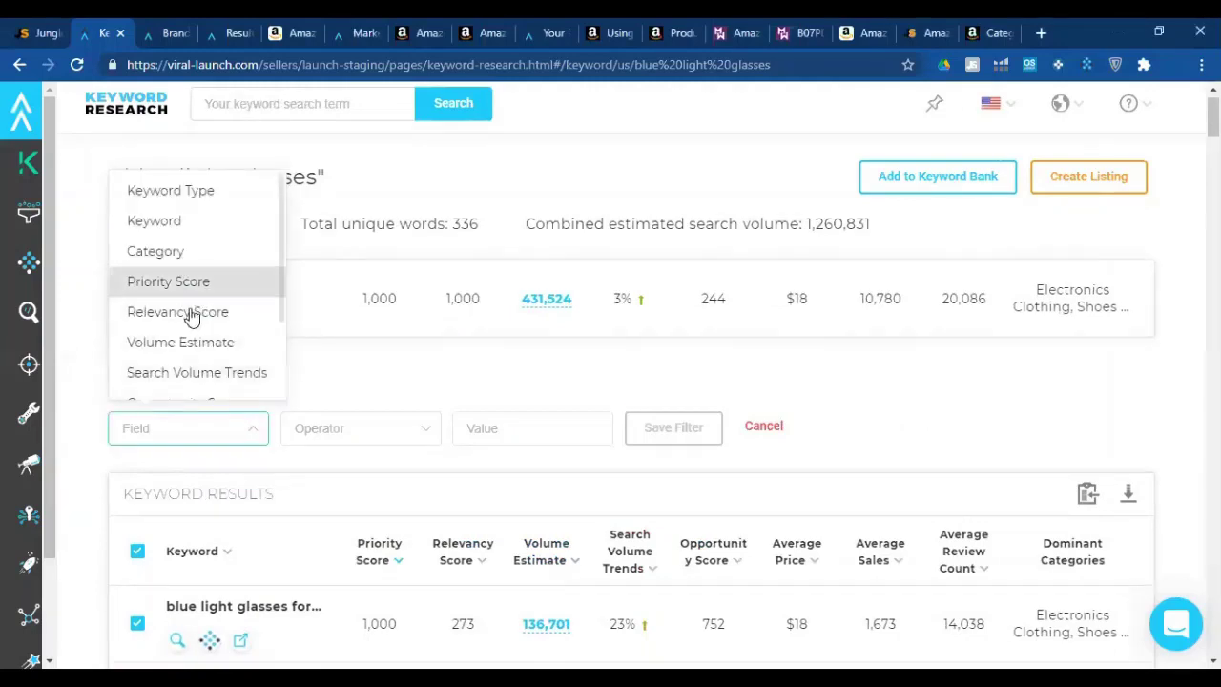
{"action": "scroll", "coordinate": [191, 321], "scroll_direction": "down", "scroll_amount": 2}
{"action": "scroll", "coordinate": [181, 340], "scroll_direction": "up", "scroll_amount": 2}
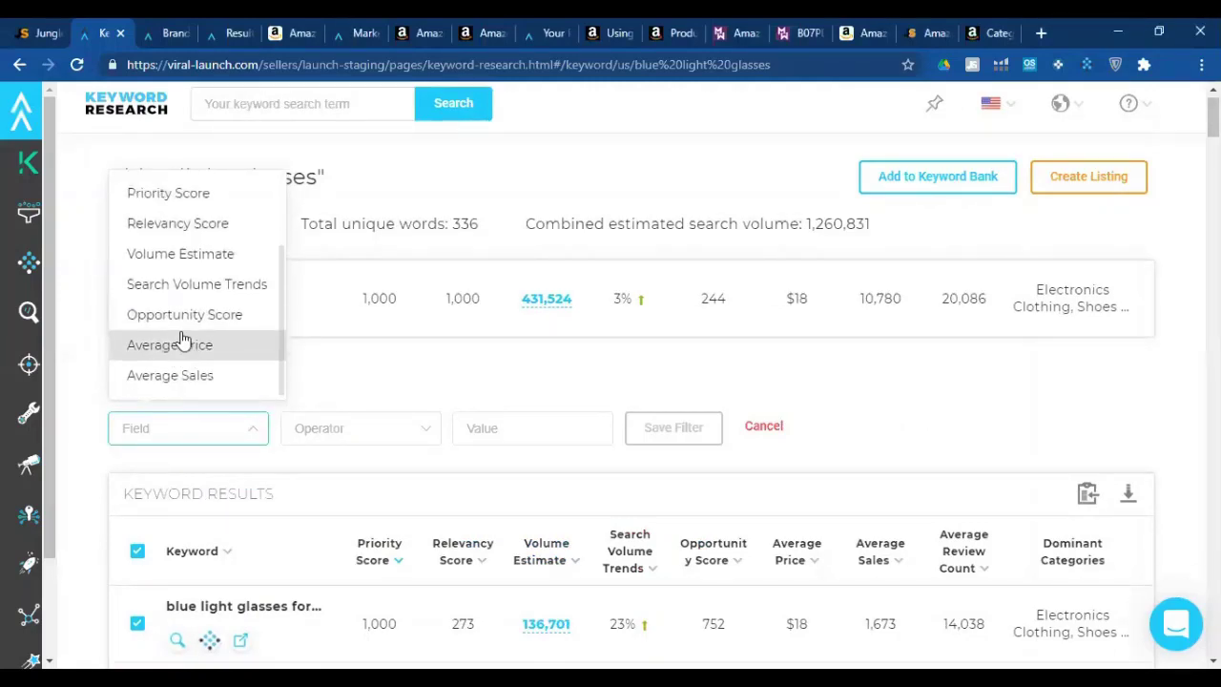
{"action": "left_click", "coordinate": [182, 256]}
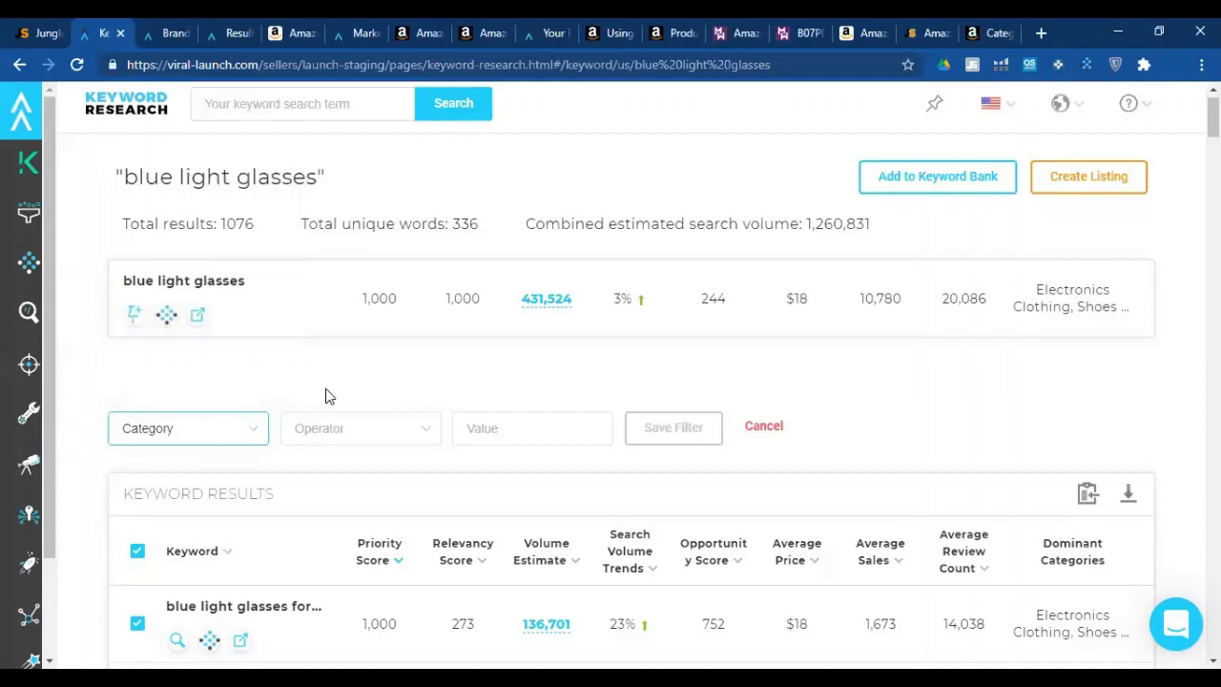
{"action": "left_click", "coordinate": [373, 432]}
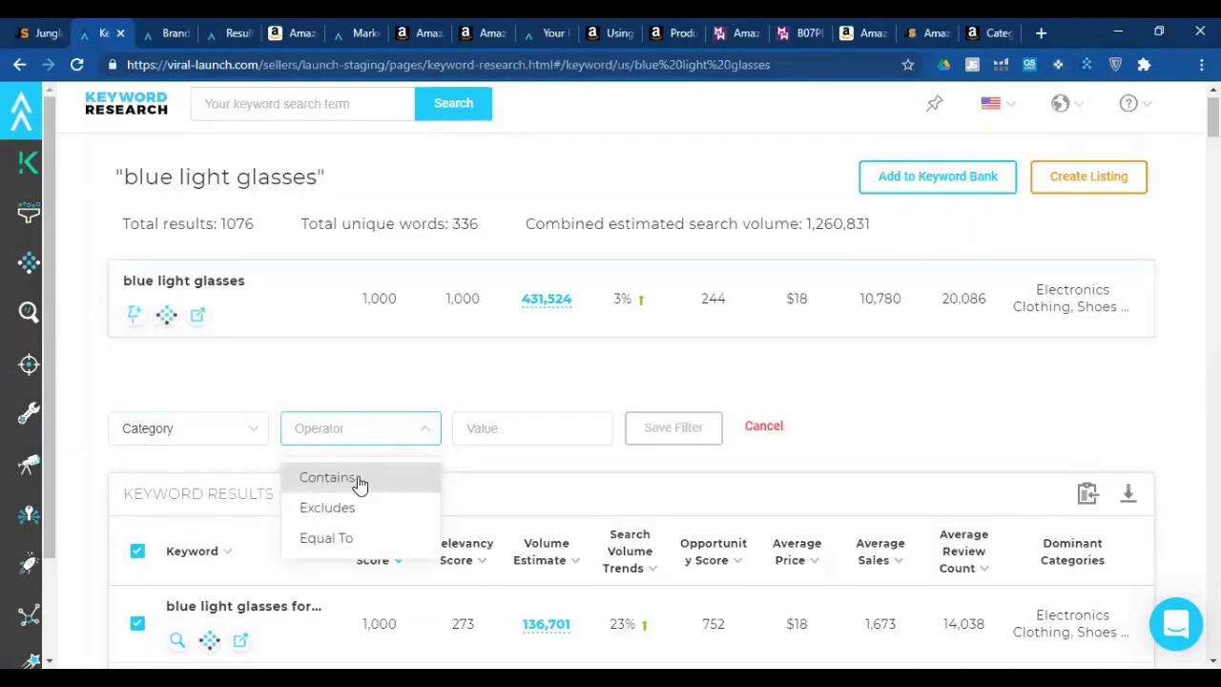
{"action": "left_click", "coordinate": [359, 484]}
{"action": "scroll", "coordinate": [1019, 568], "scroll_direction": "down", "scroll_amount": 2}
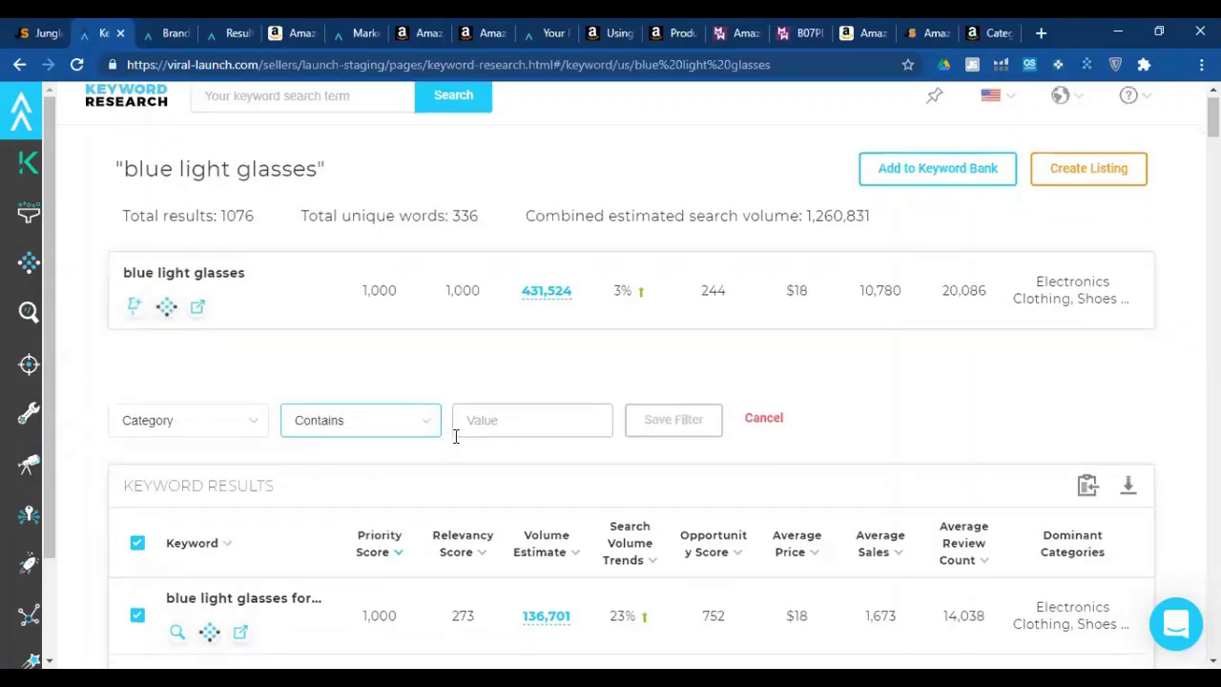
{"action": "scroll", "coordinate": [1044, 555], "scroll_direction": "down", "scroll_amount": 1}
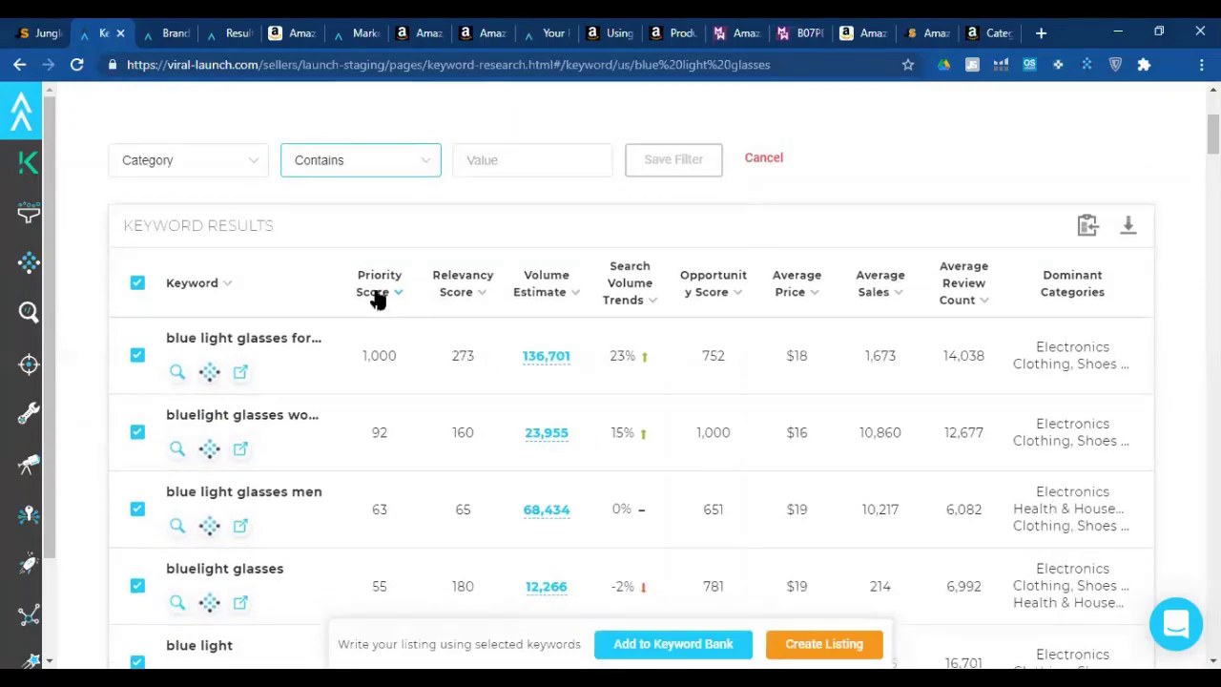
{"action": "scroll", "coordinate": [430, 296], "scroll_direction": "up", "scroll_amount": 1}
{"action": "left_click", "coordinate": [500, 252]}
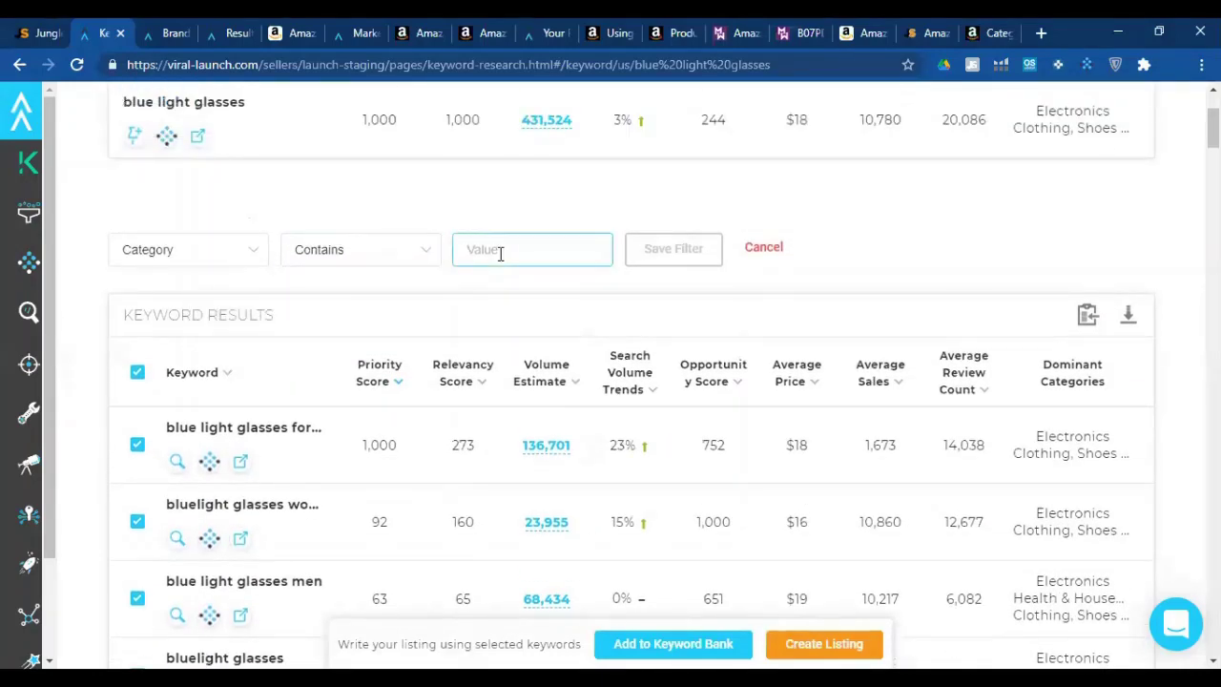
{"action": "type", "text": "Heal"}
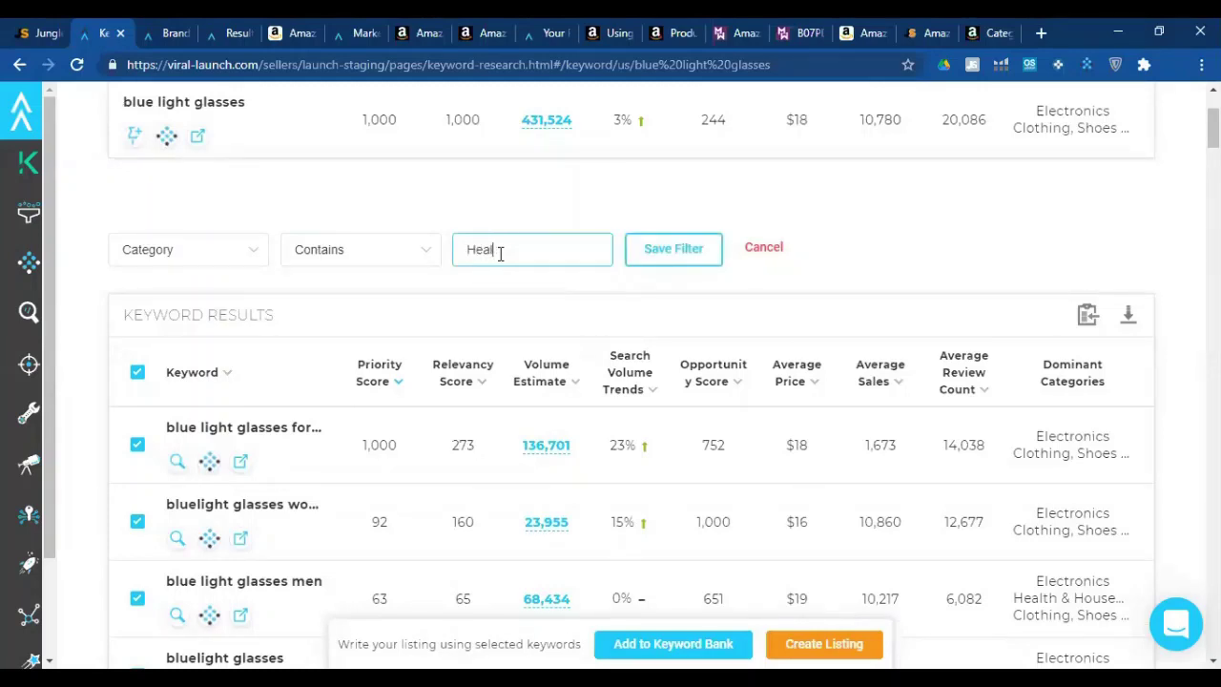
{"action": "type", "text": "th"}
{"action": "left_click", "coordinate": [643, 259]}
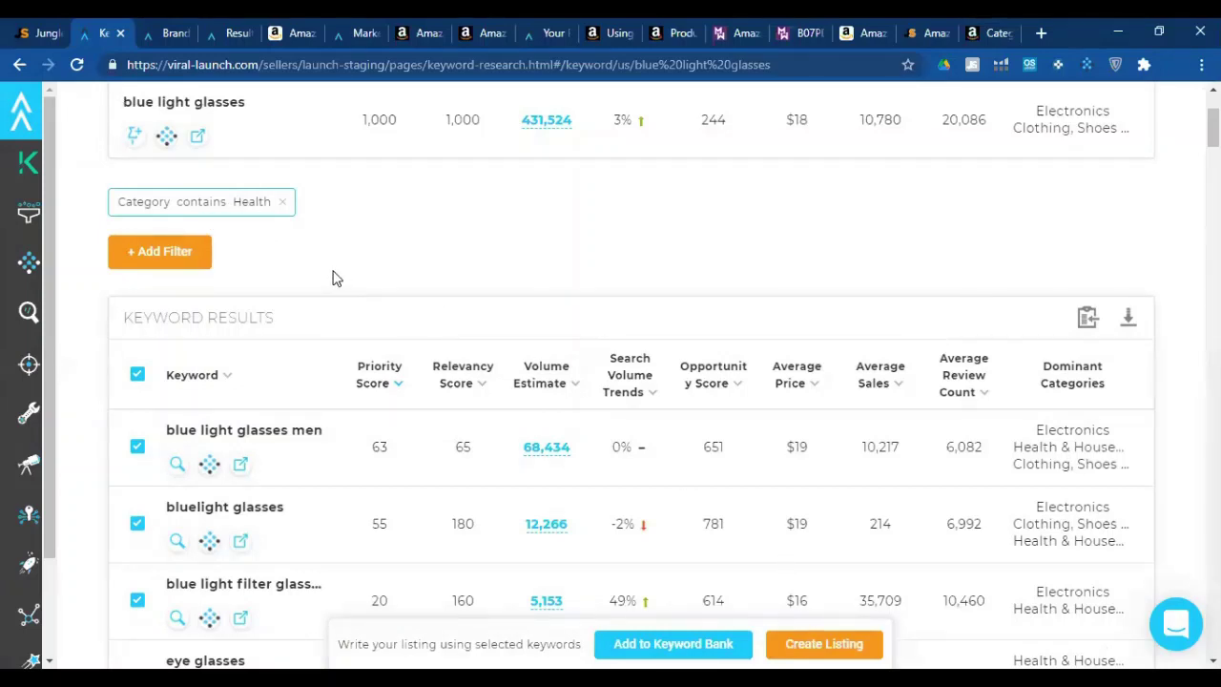
Review the keywords matching the Health category, and remove that category filter.
{"action": "scroll", "coordinate": [345, 386], "scroll_direction": "down", "scroll_amount": 2}
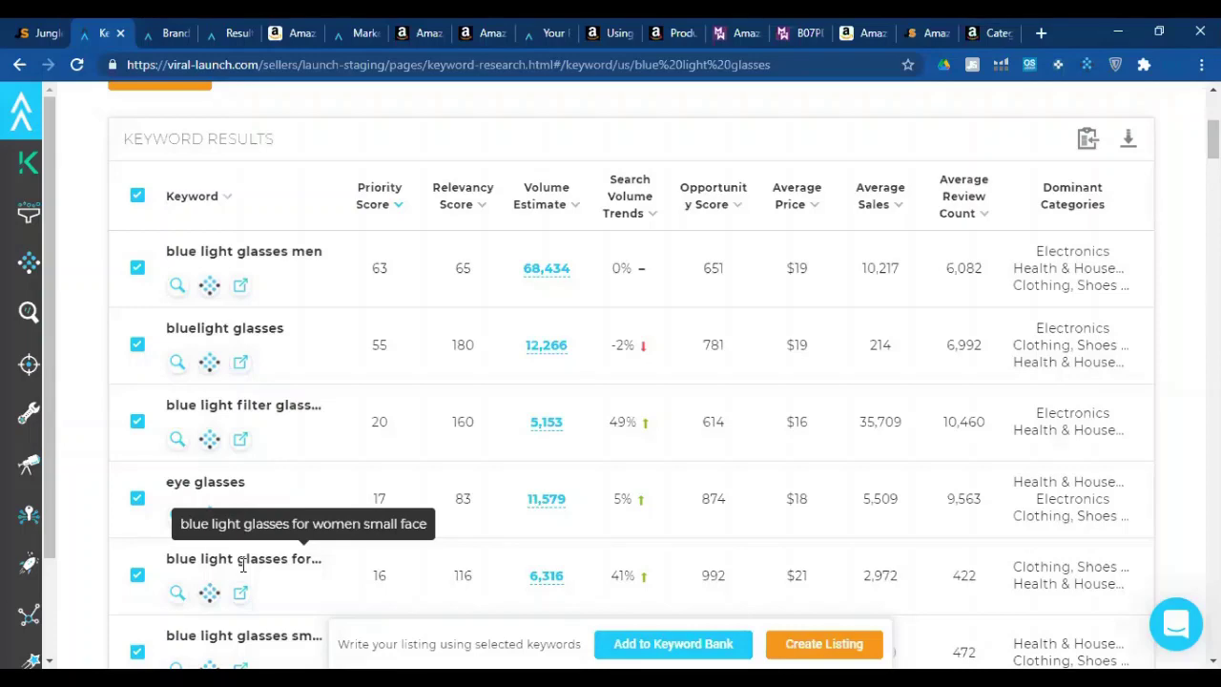
{"action": "scroll", "coordinate": [158, 251], "scroll_direction": "up", "scroll_amount": 3}
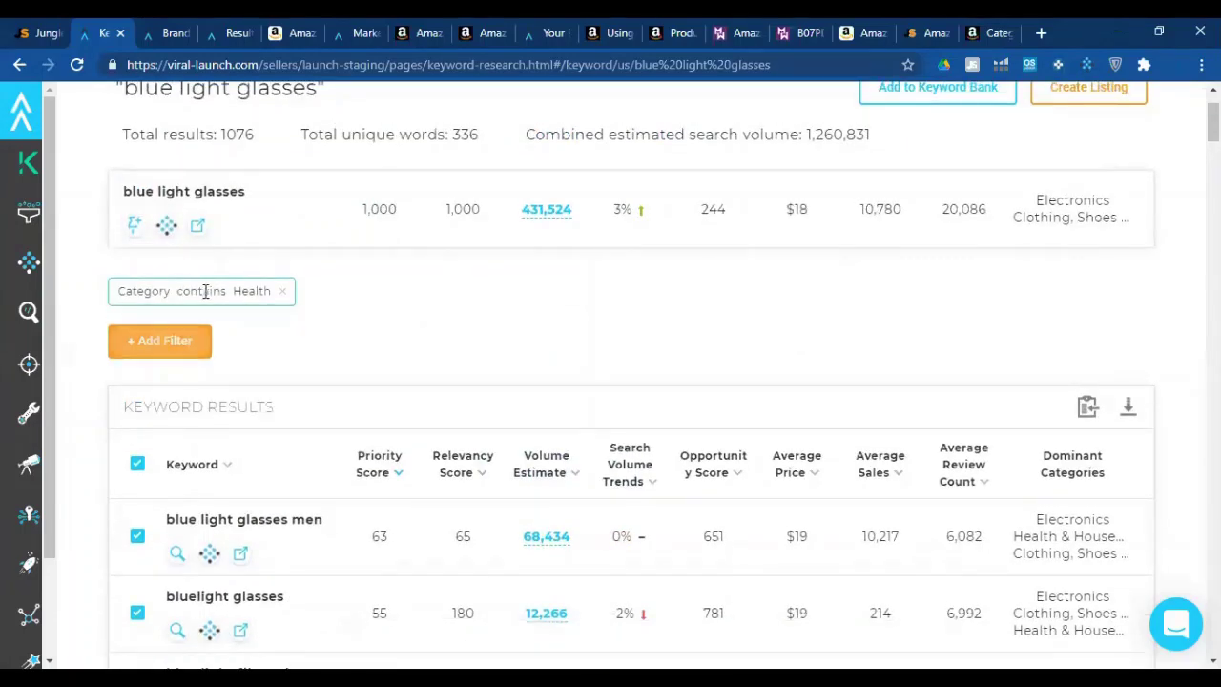
{"action": "left_click", "coordinate": [280, 291]}
Save a keyword results filter with Keyword Type set to Short Tail, and review the matching keywords.
{"action": "left_click", "coordinate": [160, 341]}
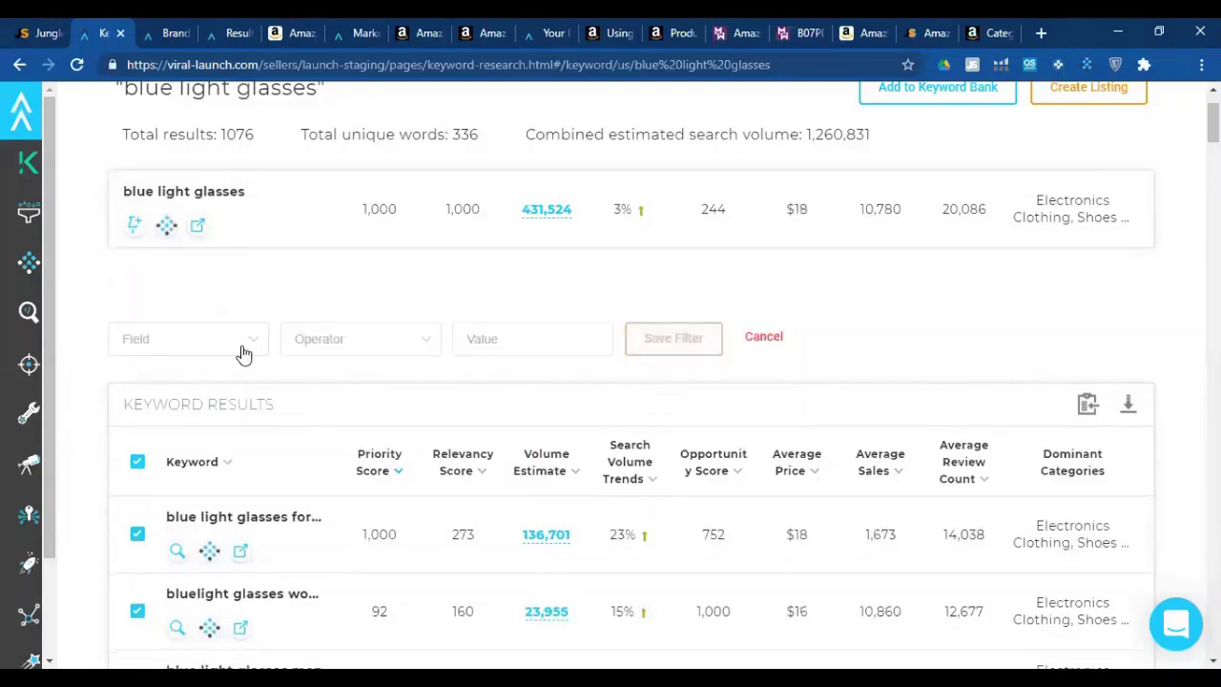
{"action": "left_click", "coordinate": [175, 387]}
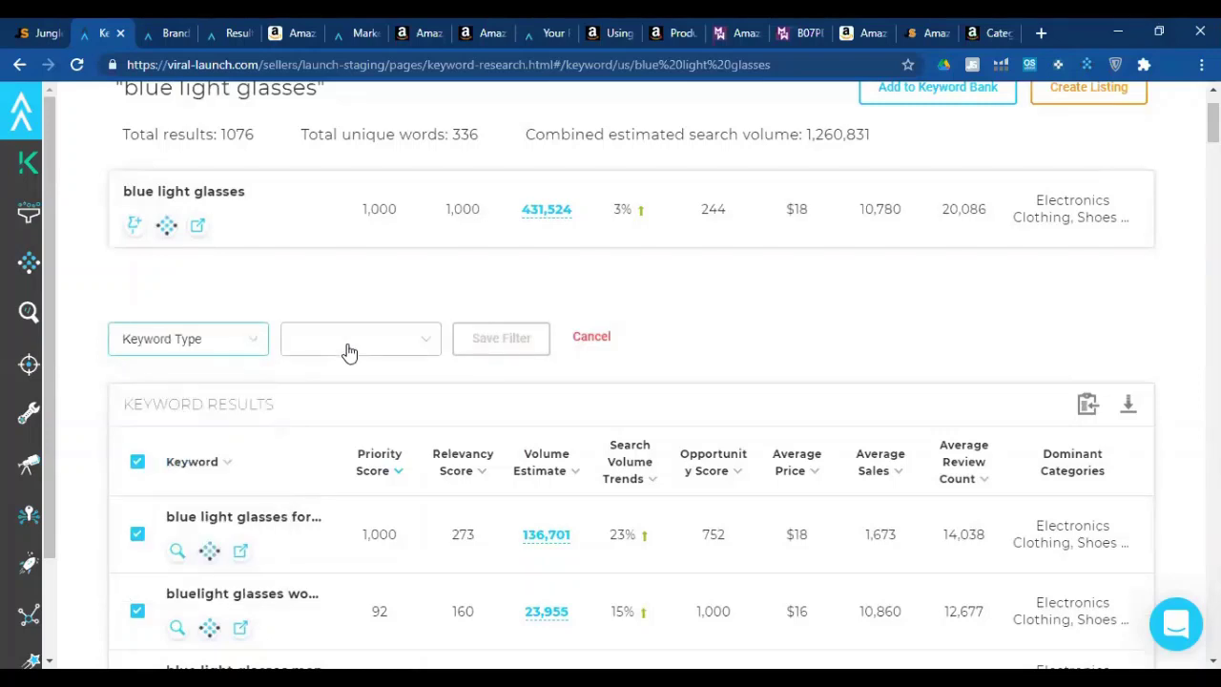
{"action": "left_click", "coordinate": [349, 348]}
{"action": "left_click", "coordinate": [328, 417]}
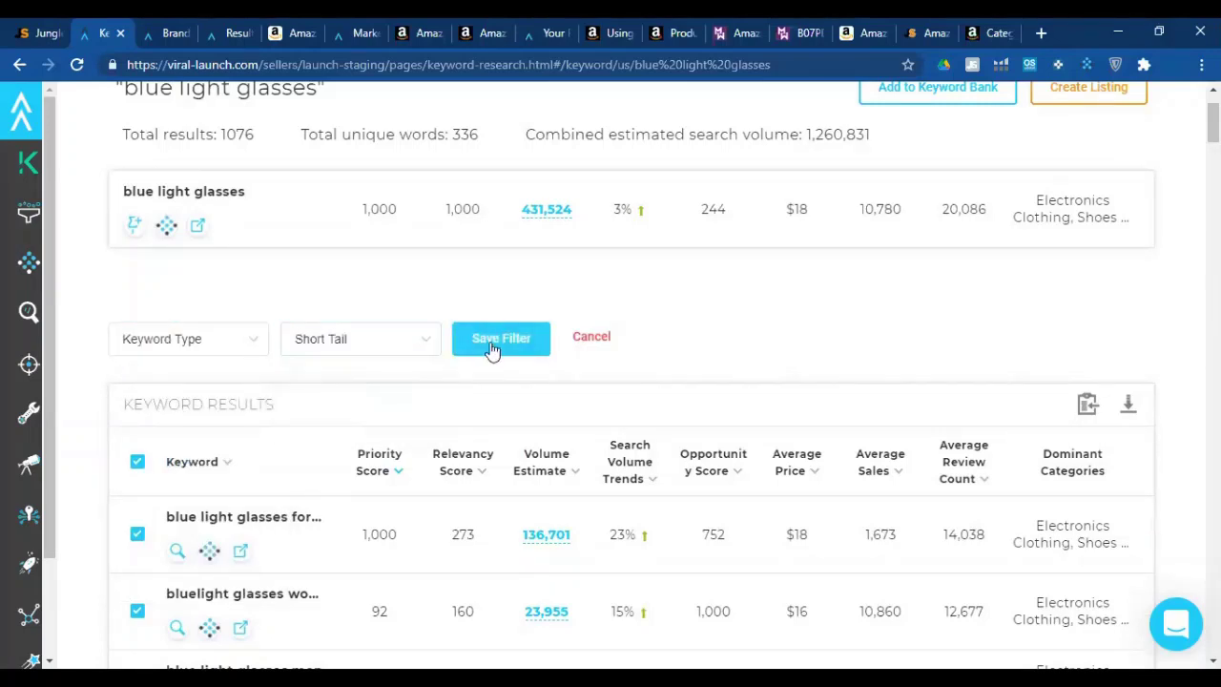
{"action": "left_click", "coordinate": [496, 339]}
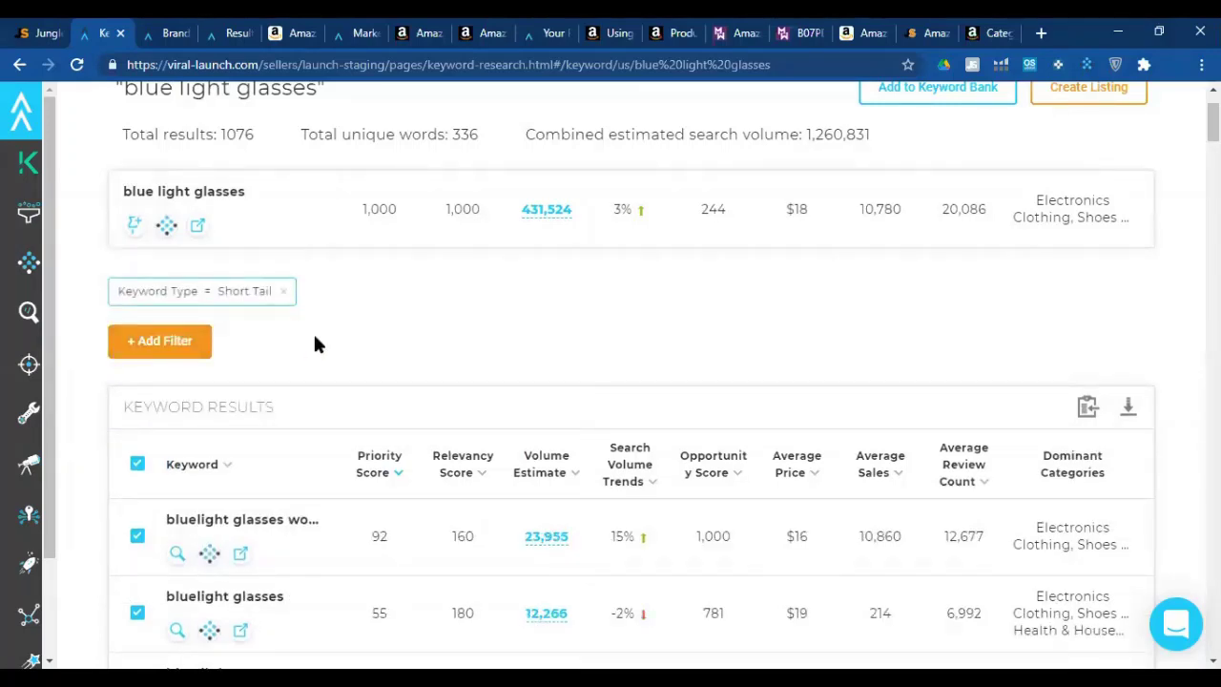
{"action": "scroll", "coordinate": [315, 343], "scroll_direction": "down", "scroll_amount": 1}
{"action": "scroll", "coordinate": [315, 342], "scroll_direction": "down", "scroll_amount": 4}
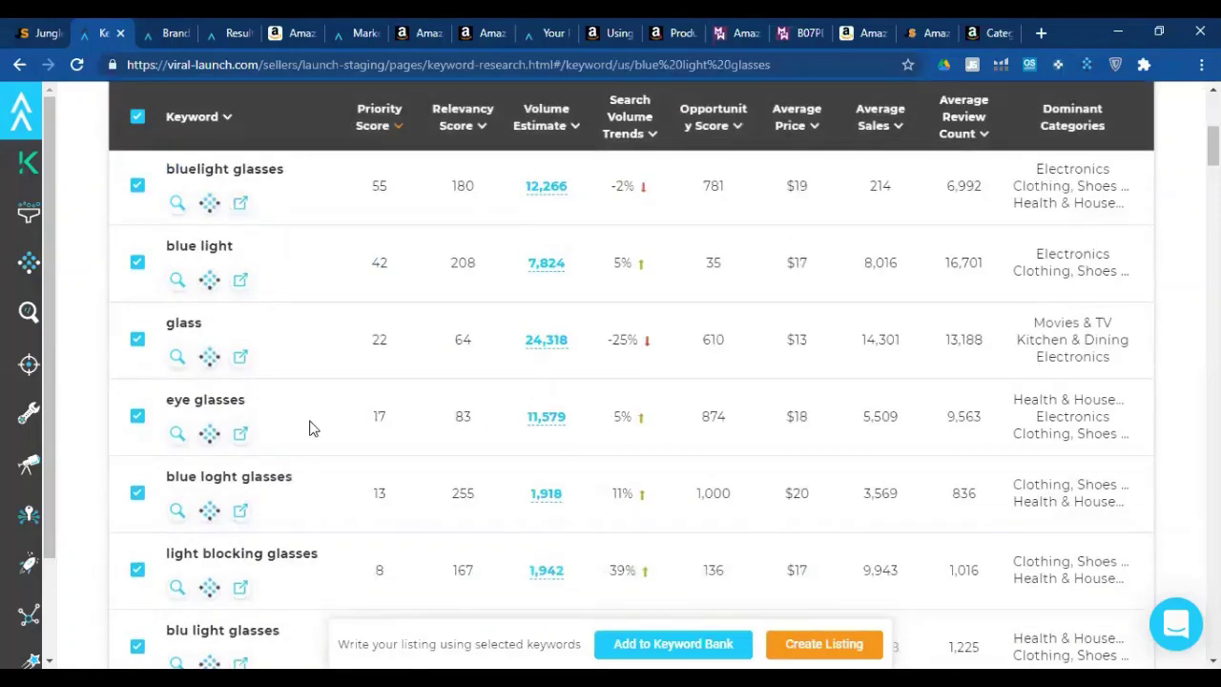
{"action": "scroll", "coordinate": [310, 428], "scroll_direction": "down", "scroll_amount": 3}
{"action": "scroll", "coordinate": [310, 428], "scroll_direction": "down", "scroll_amount": 7}
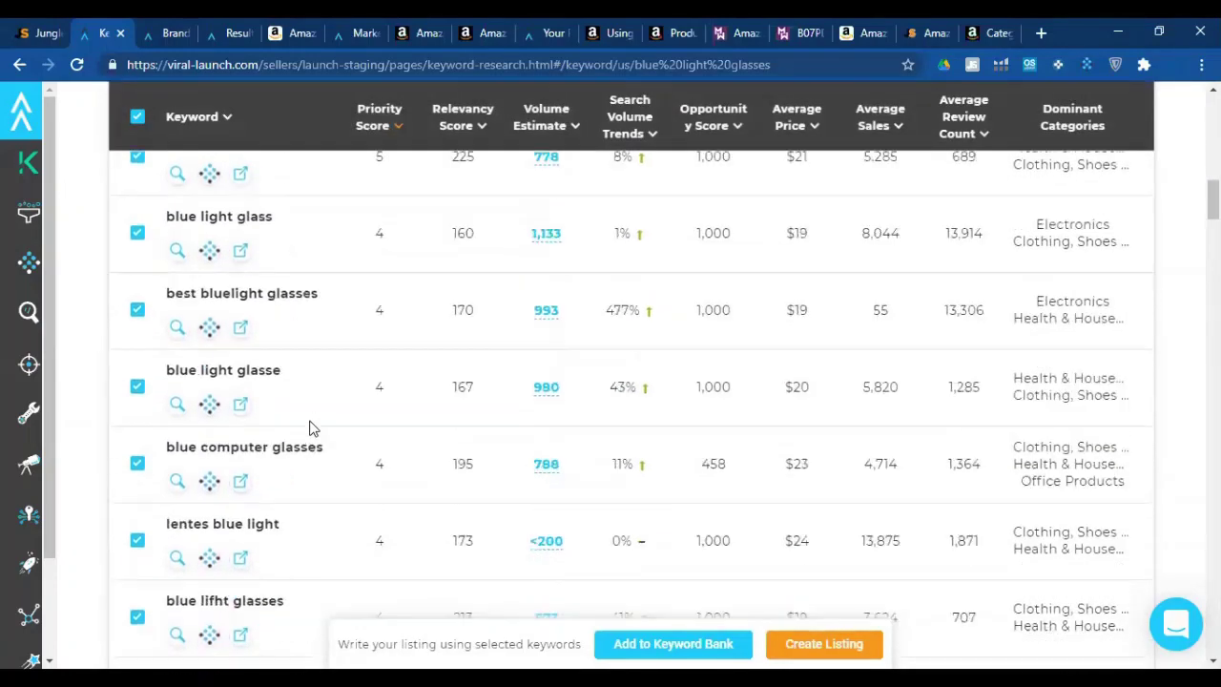
Examine the Short Tail keyword results for "blue light glasses", comparing their scores, volume estimates and dominant categories.
{"action": "scroll", "coordinate": [310, 428], "scroll_direction": "down", "scroll_amount": 3}
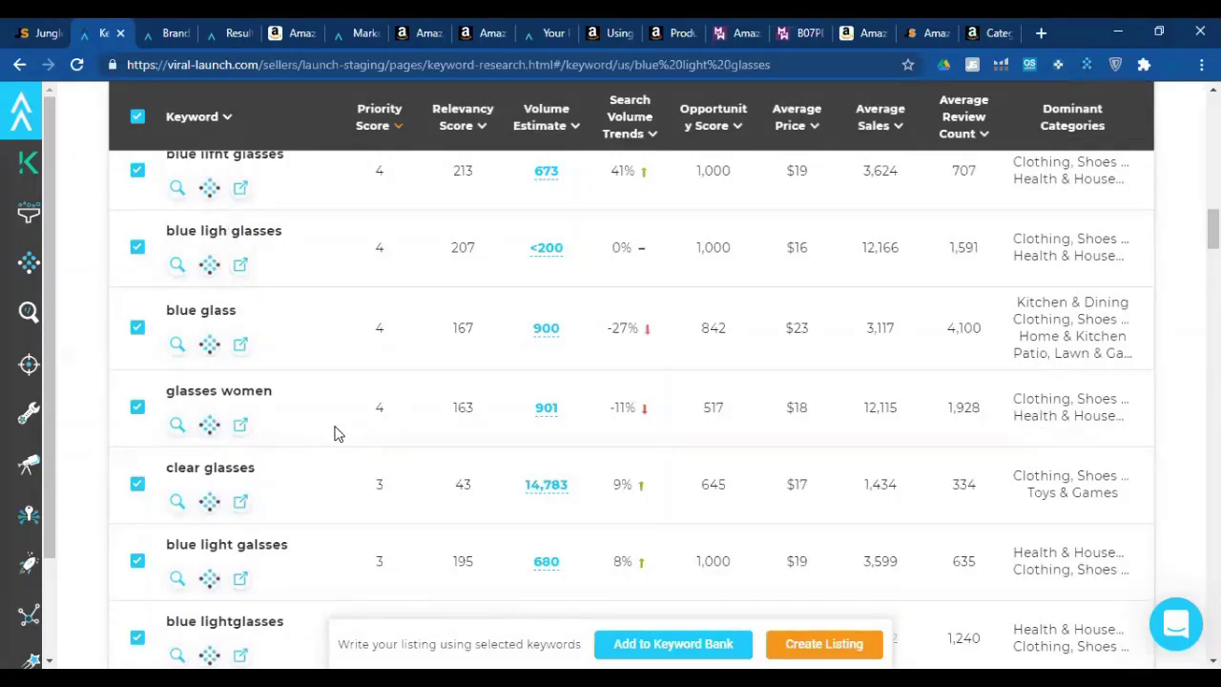
{"action": "scroll", "coordinate": [396, 477], "scroll_direction": "down", "scroll_amount": 3}
{"action": "scroll", "coordinate": [349, 449], "scroll_direction": "up", "scroll_amount": 12}
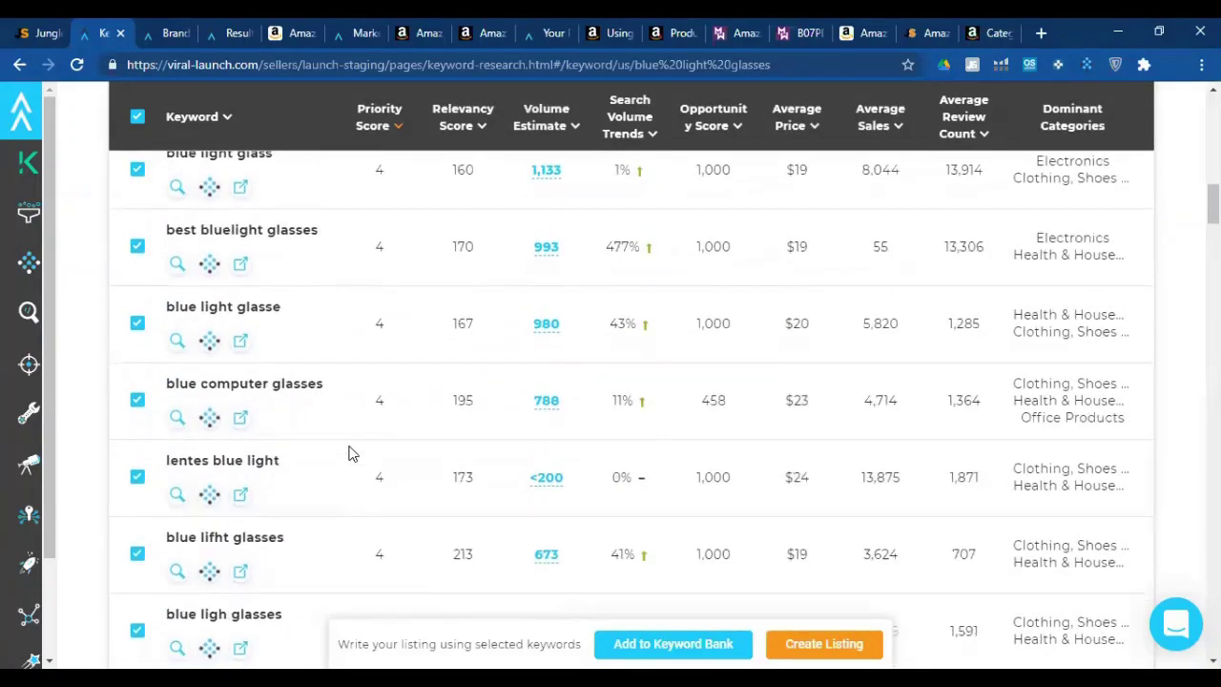
{"action": "scroll", "coordinate": [629, 446], "scroll_direction": "up", "scroll_amount": 15}
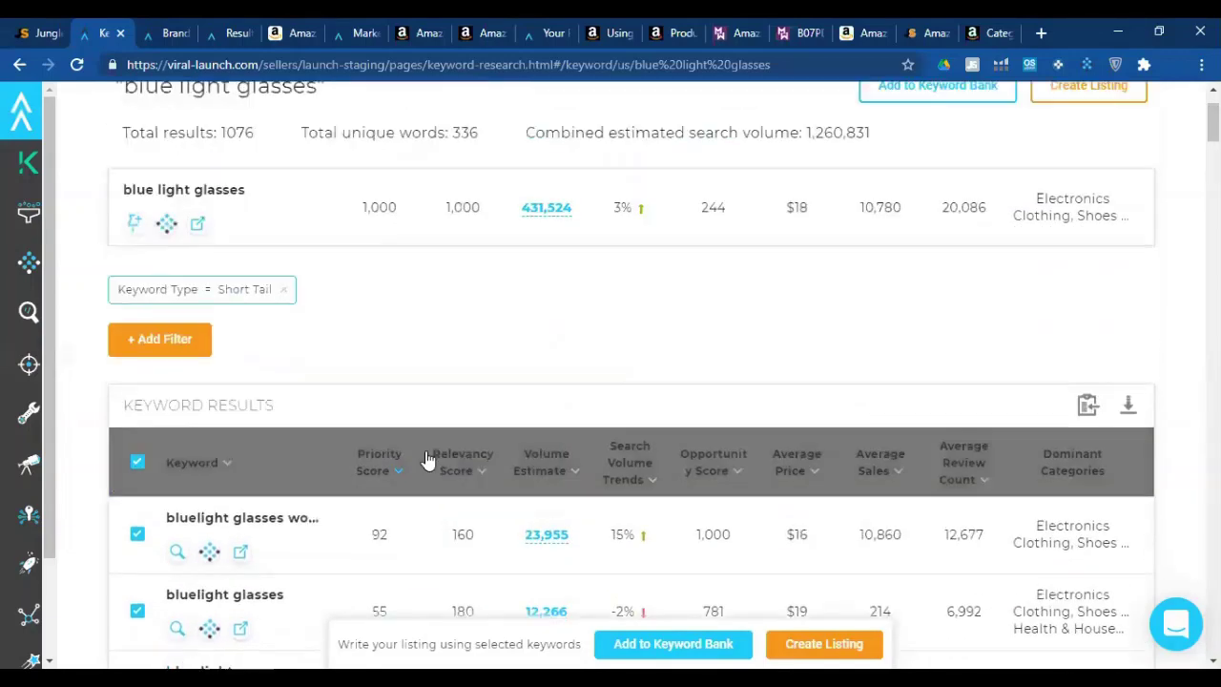
{"action": "scroll", "coordinate": [423, 457], "scroll_direction": "up", "scroll_amount": 1}
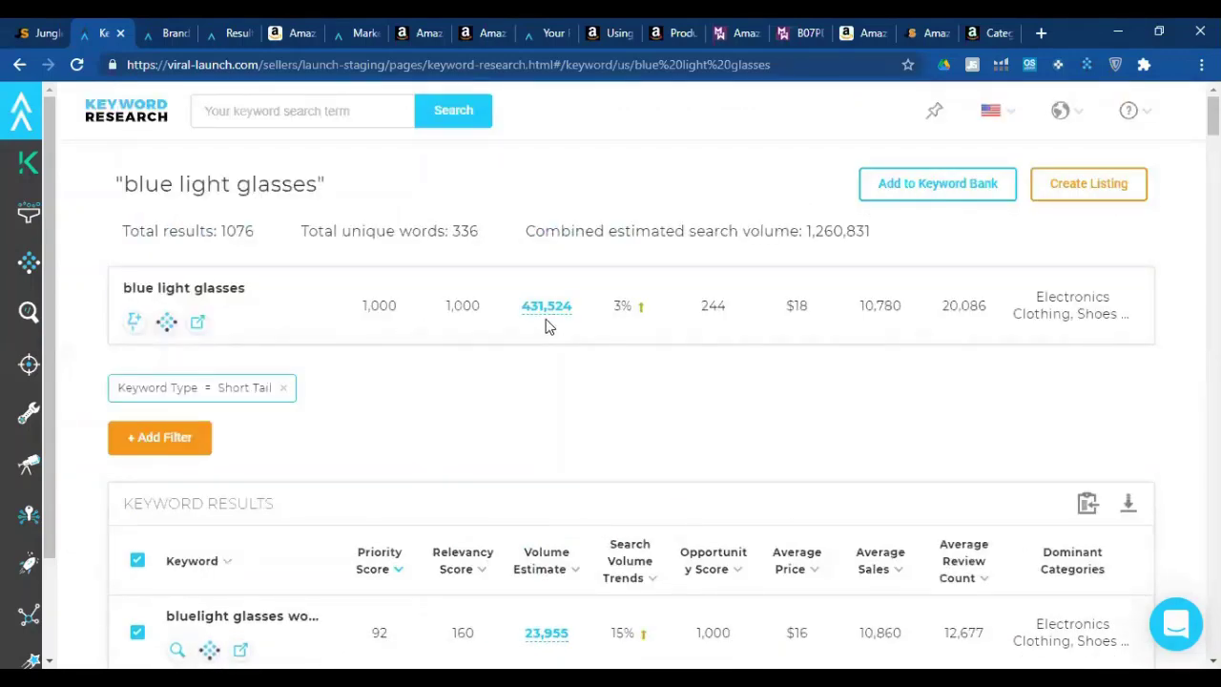
{"action": "scroll", "coordinate": [422, 388], "scroll_direction": "down", "scroll_amount": 3}
{"action": "scroll", "coordinate": [422, 387], "scroll_direction": "up", "scroll_amount": 2}
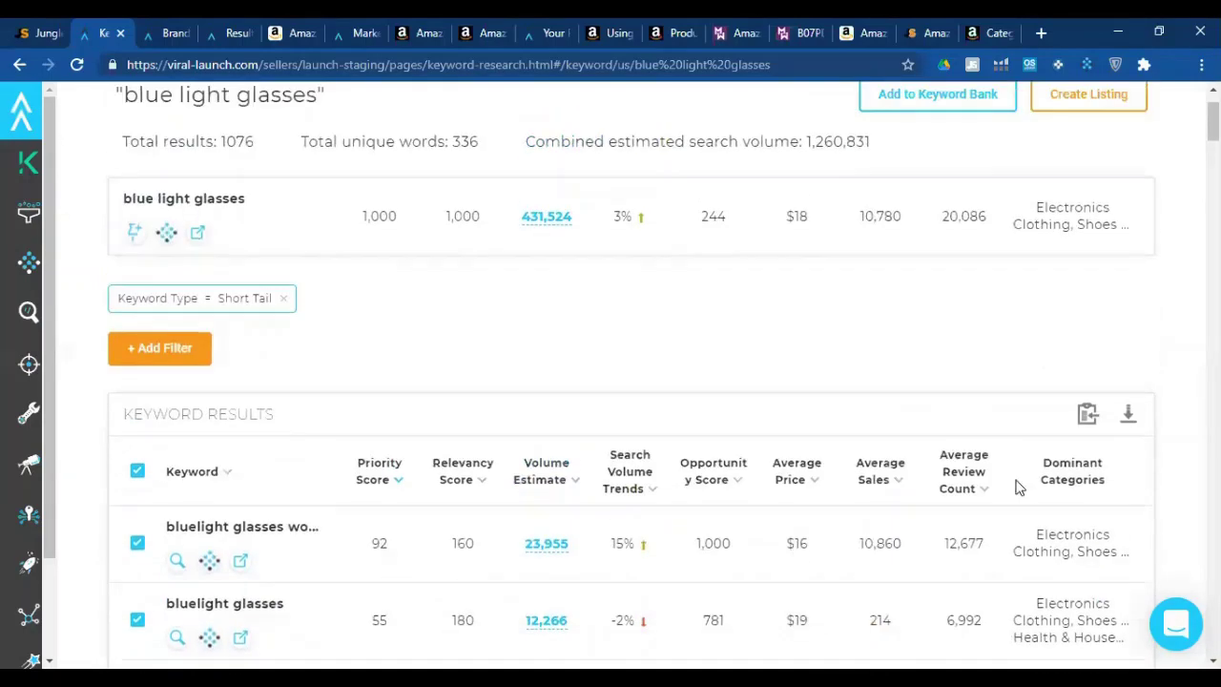
Copy the unique words of the selected keyword results to the clipboard.
{"action": "mouse_move", "coordinate": [1084, 458]}
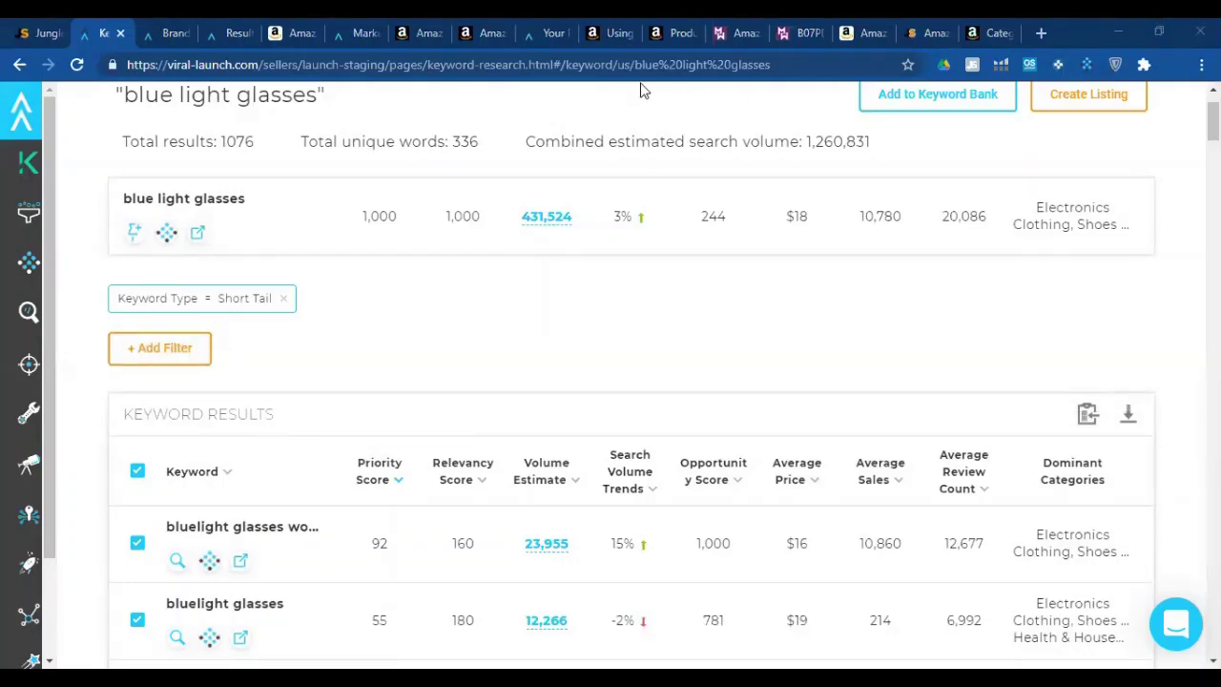
{"action": "left_click", "coordinate": [1085, 414]}
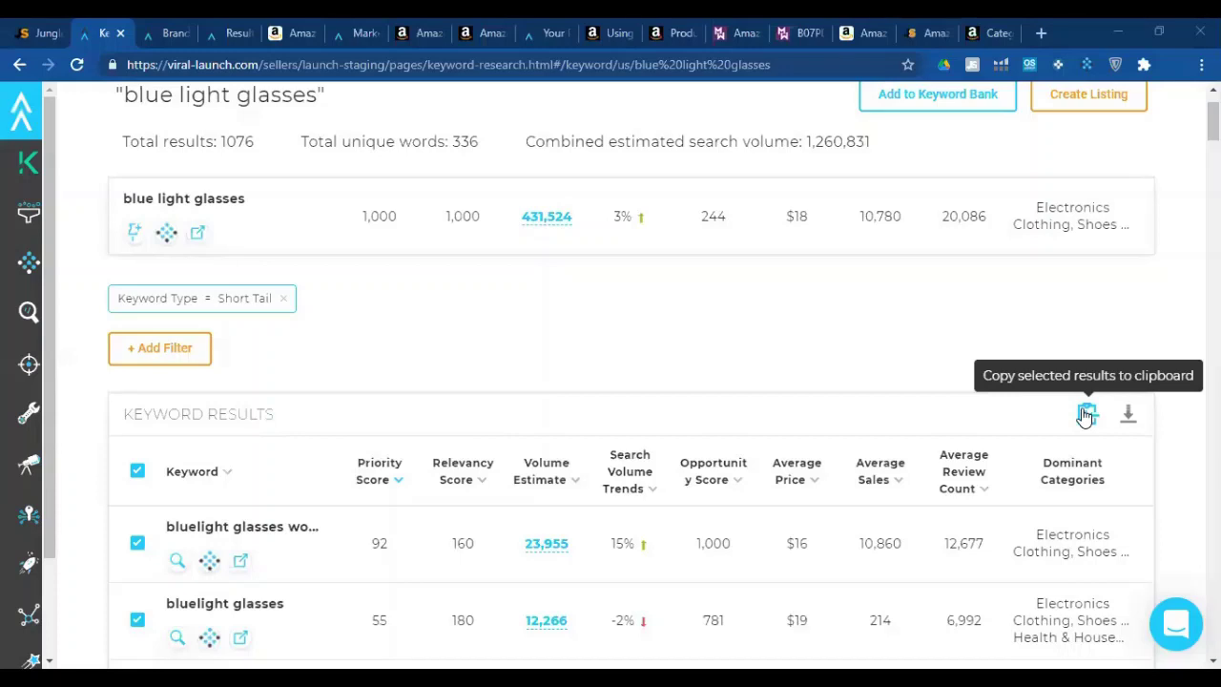
{"action": "left_click", "coordinate": [1085, 414]}
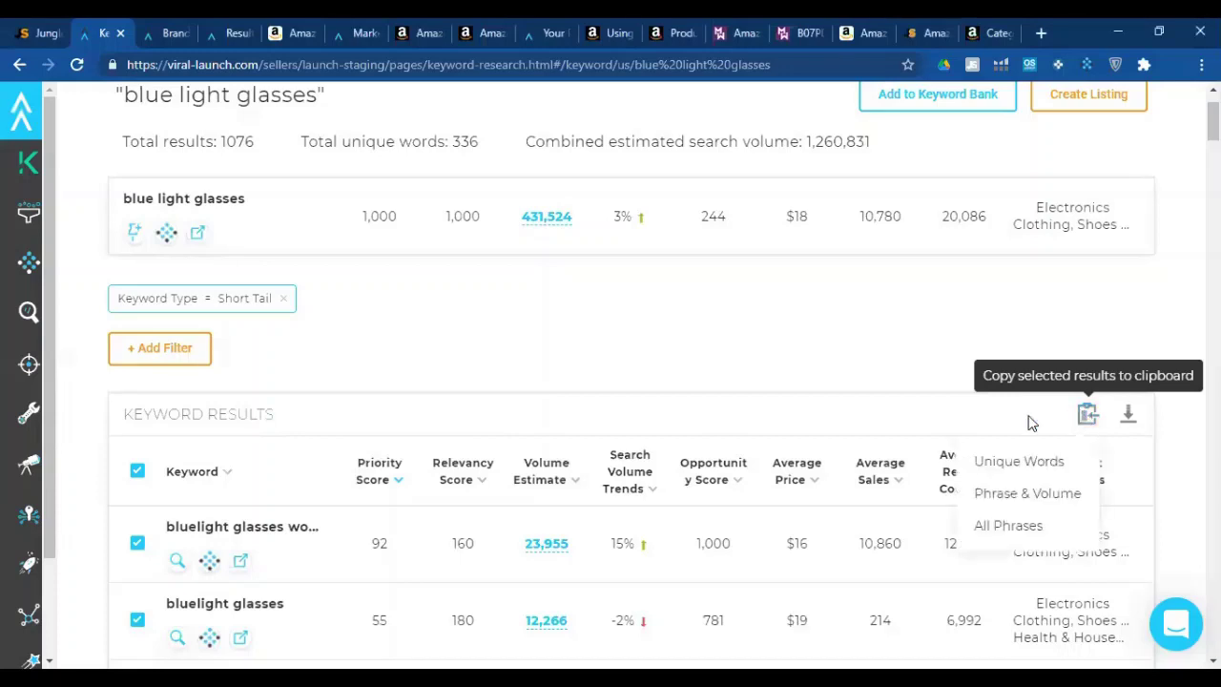
{"action": "left_click", "coordinate": [986, 464]}
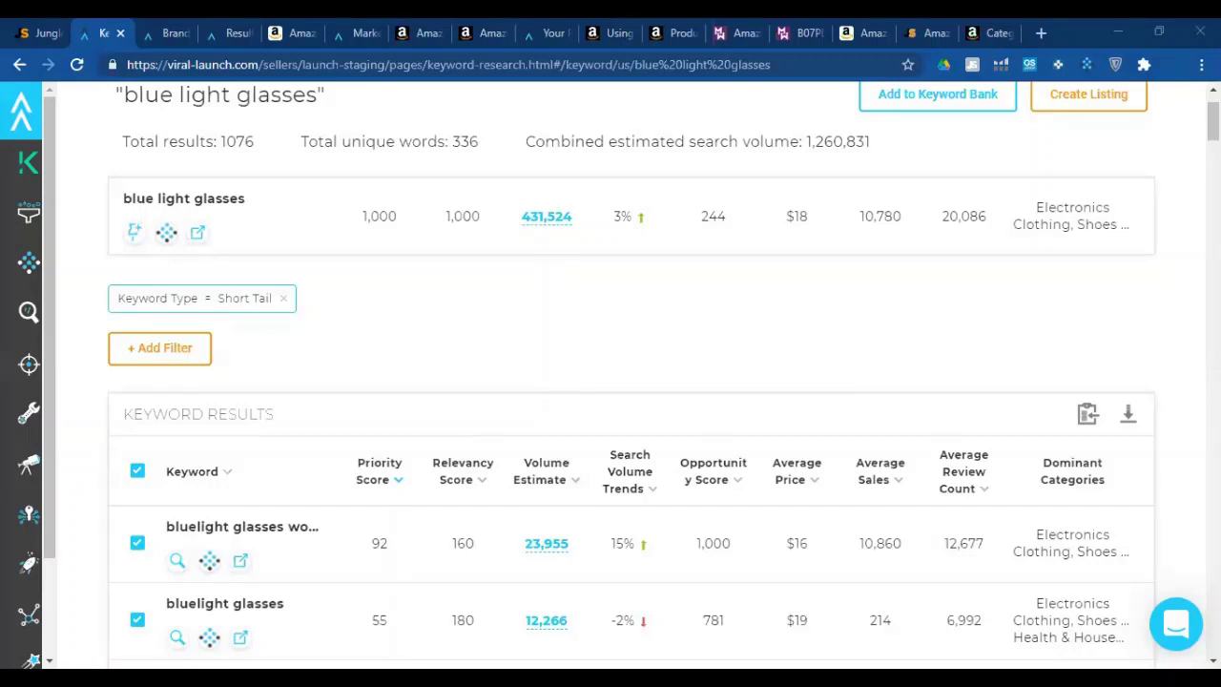
Switch to Notepad++ and look through the full list of unique words in the "new 6" document.
{"action": "key", "text": "alt+Tab"}
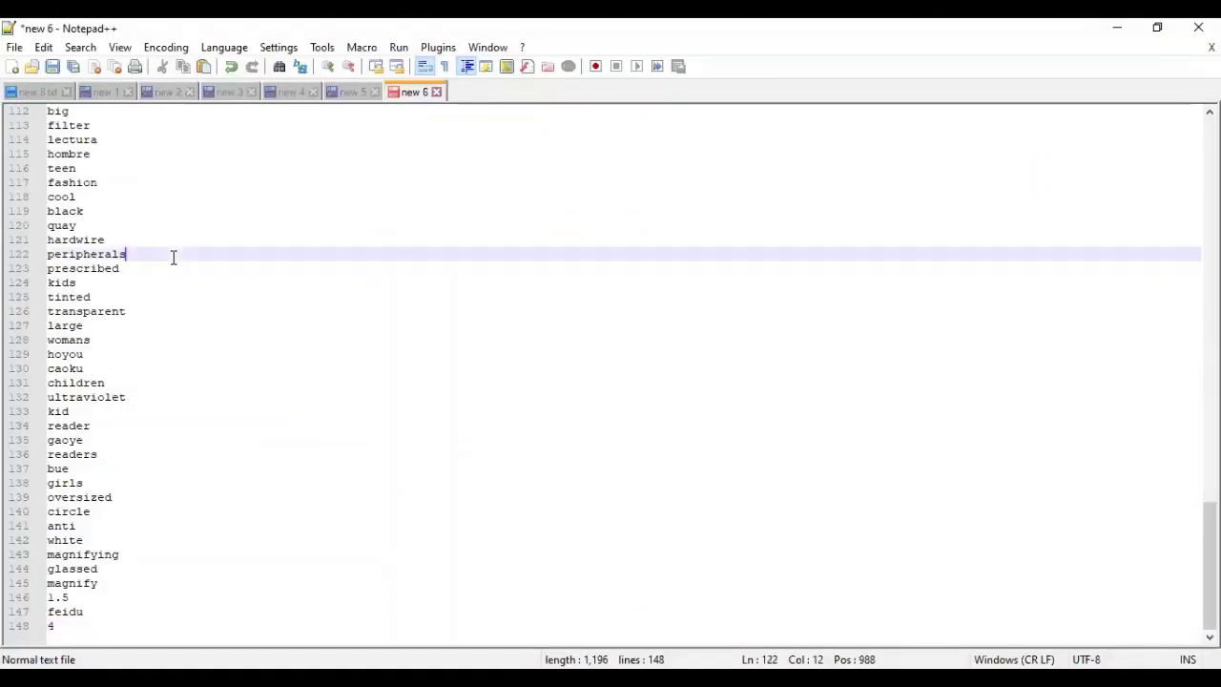
{"action": "scroll", "coordinate": [172, 257], "scroll_direction": "up", "scroll_amount": 14}
{"action": "key", "text": "ctrl+a"}
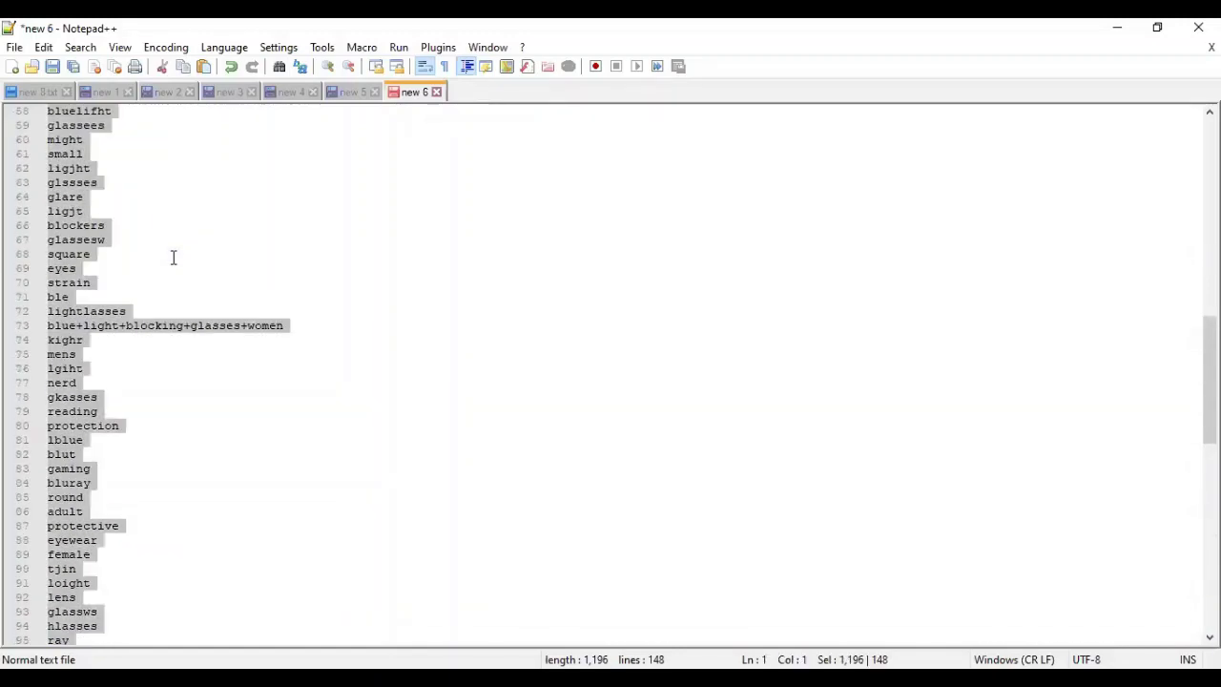
{"action": "key", "text": "ctrl+End"}
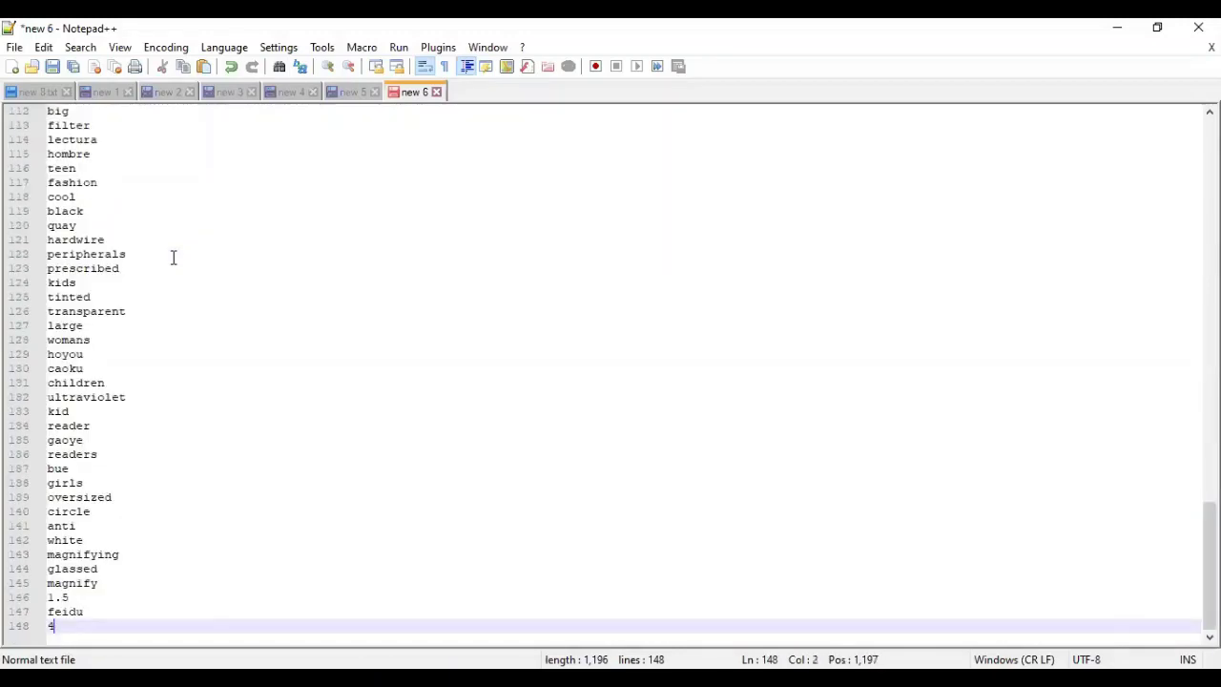
{"action": "scroll", "coordinate": [172, 255], "scroll_direction": "up", "scroll_amount": 17}
{"action": "scroll", "coordinate": [173, 255], "scroll_direction": "up", "scroll_amount": 20}
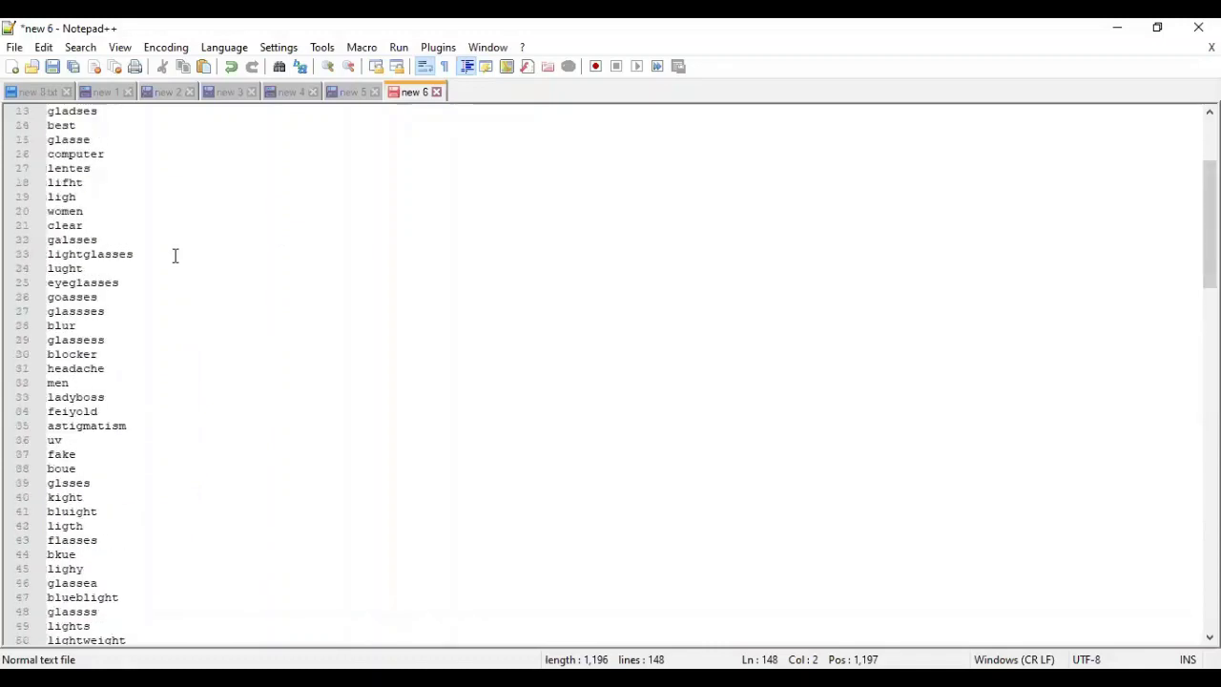
{"action": "scroll", "coordinate": [174, 256], "scroll_direction": "down", "scroll_amount": 20}
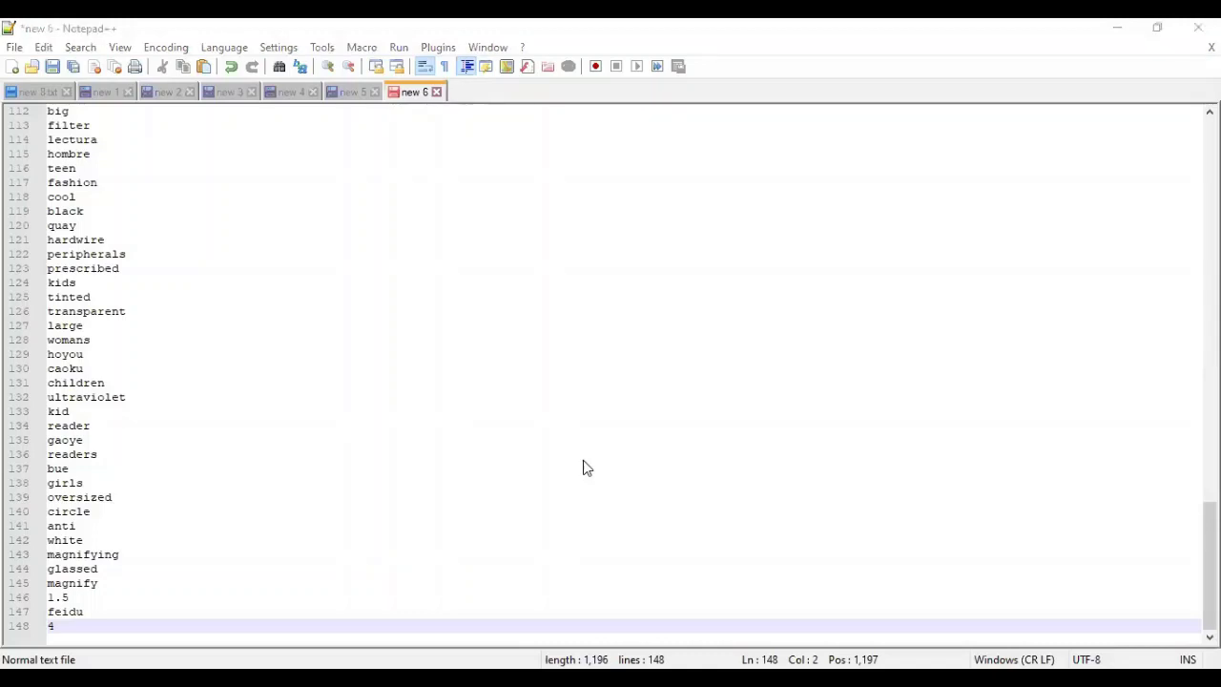
Switch back to the browser and copy the selected keyword results as Phrase & Volume.
{"action": "key", "text": "alt+Tab"}
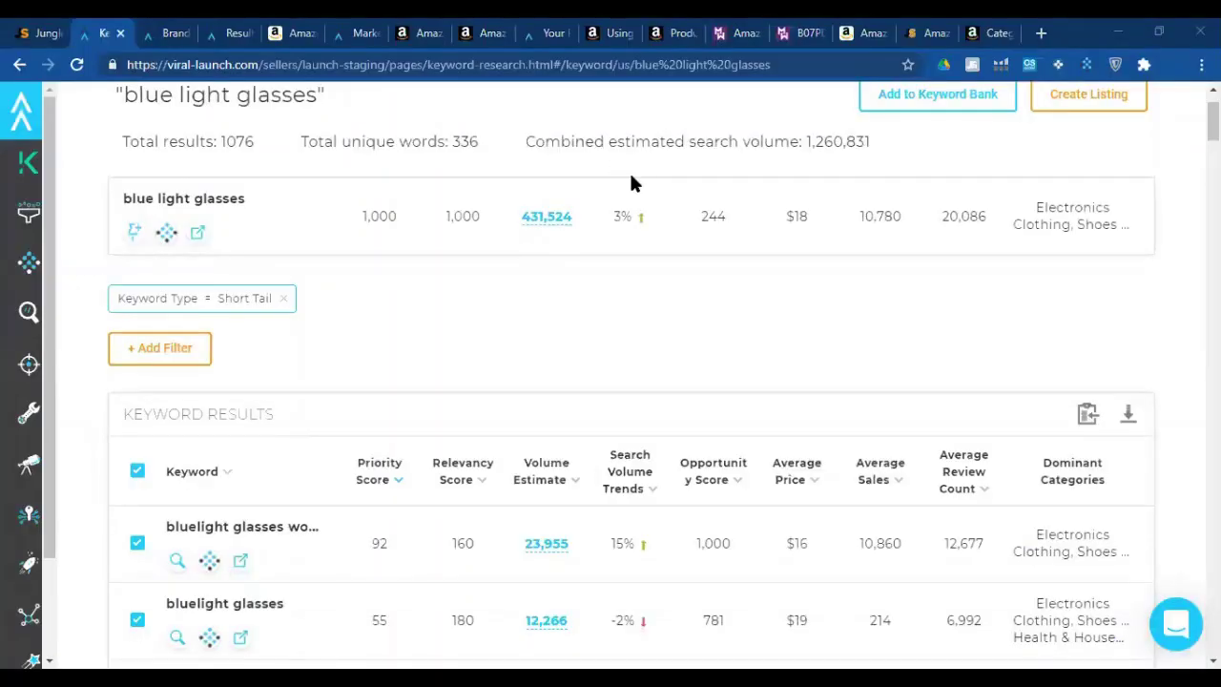
{"action": "left_click", "coordinate": [1087, 413]}
{"action": "left_click", "coordinate": [1030, 494]}
Switch to Notepad++ and replace all text in the "new 6" document with the copied phrases and volumes.
{"action": "key", "text": "alt+Tab"}
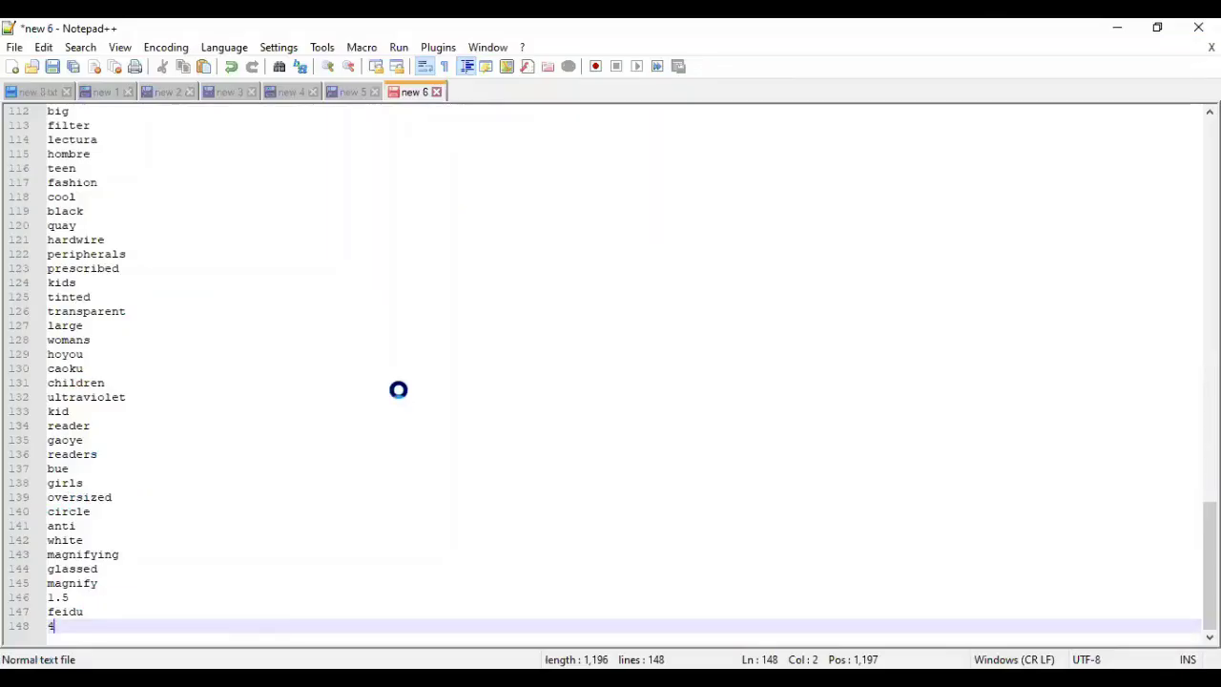
{"action": "key", "text": "ctrl+s"}
{"action": "left_click", "coordinate": [560, 461]}
{"action": "left_click", "coordinate": [268, 389]}
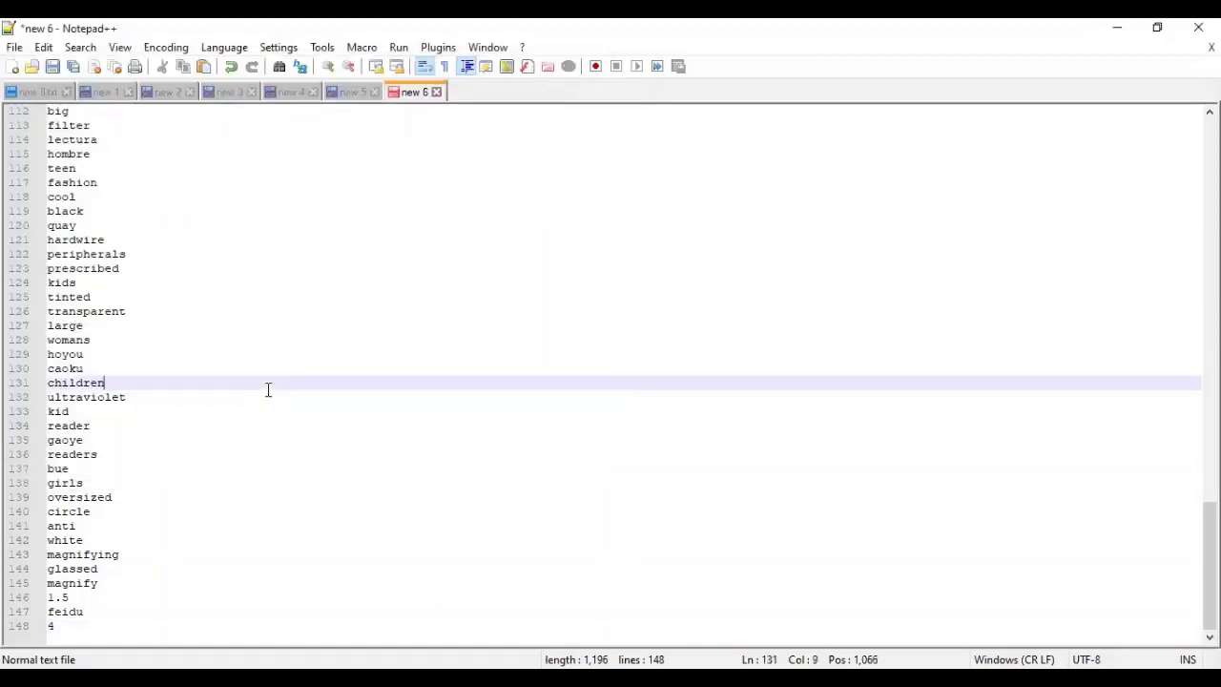
{"action": "key", "text": "ctrl+a"}
{"action": "key", "text": "ctrl+v"}
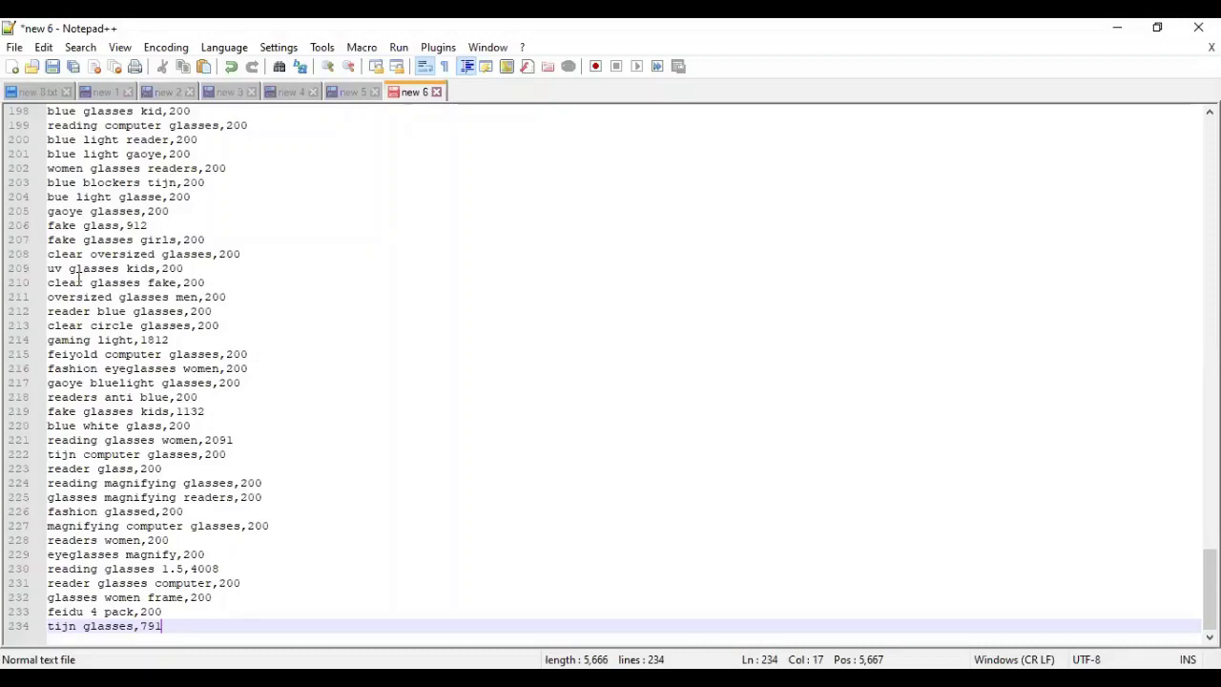
Review the pasted phrase and volume pairs, checking how each phrase is separated from its volume.
{"action": "scroll", "coordinate": [107, 276], "scroll_direction": "up", "scroll_amount": 20}
{"action": "left_click", "coordinate": [158, 268]}
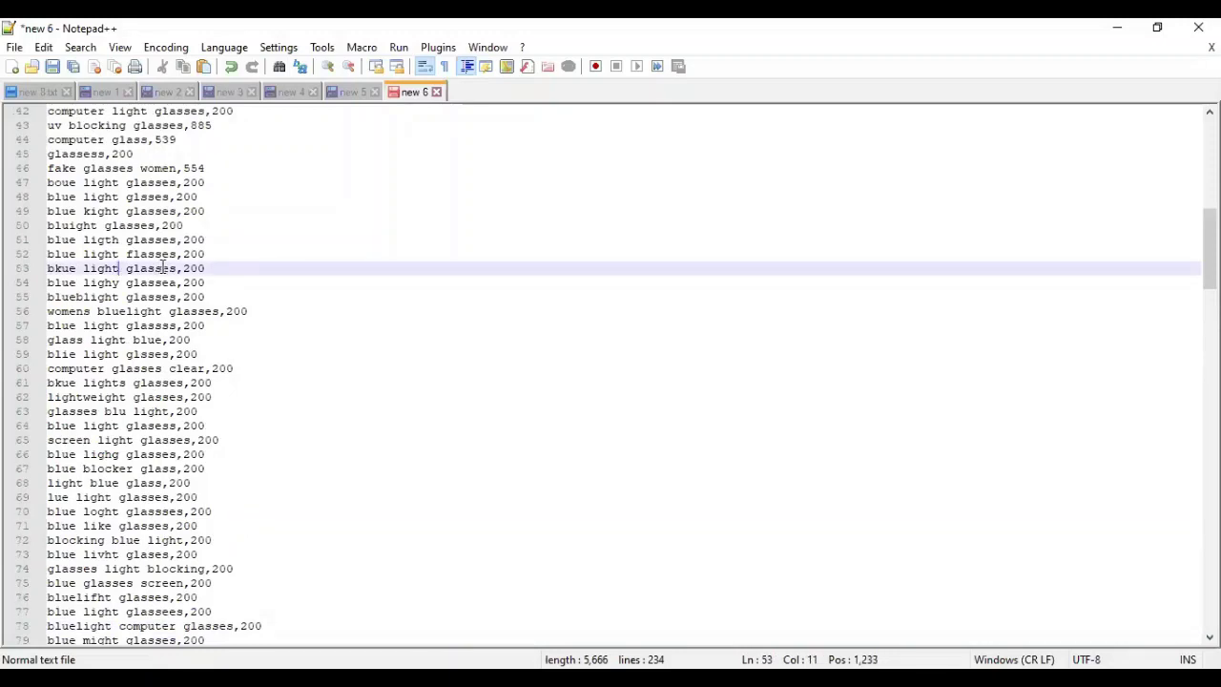
{"action": "left_click_drag", "start_coordinate": [240, 266], "coordinate": [12, 252]}
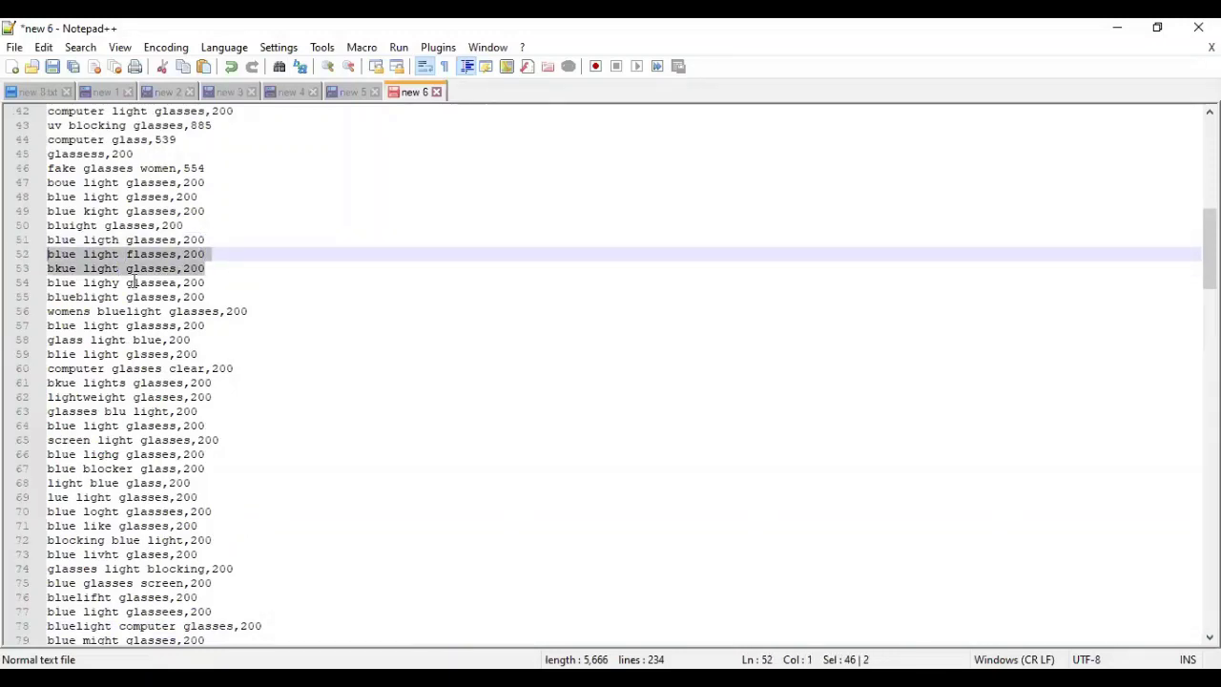
{"action": "left_click", "coordinate": [181, 283]}
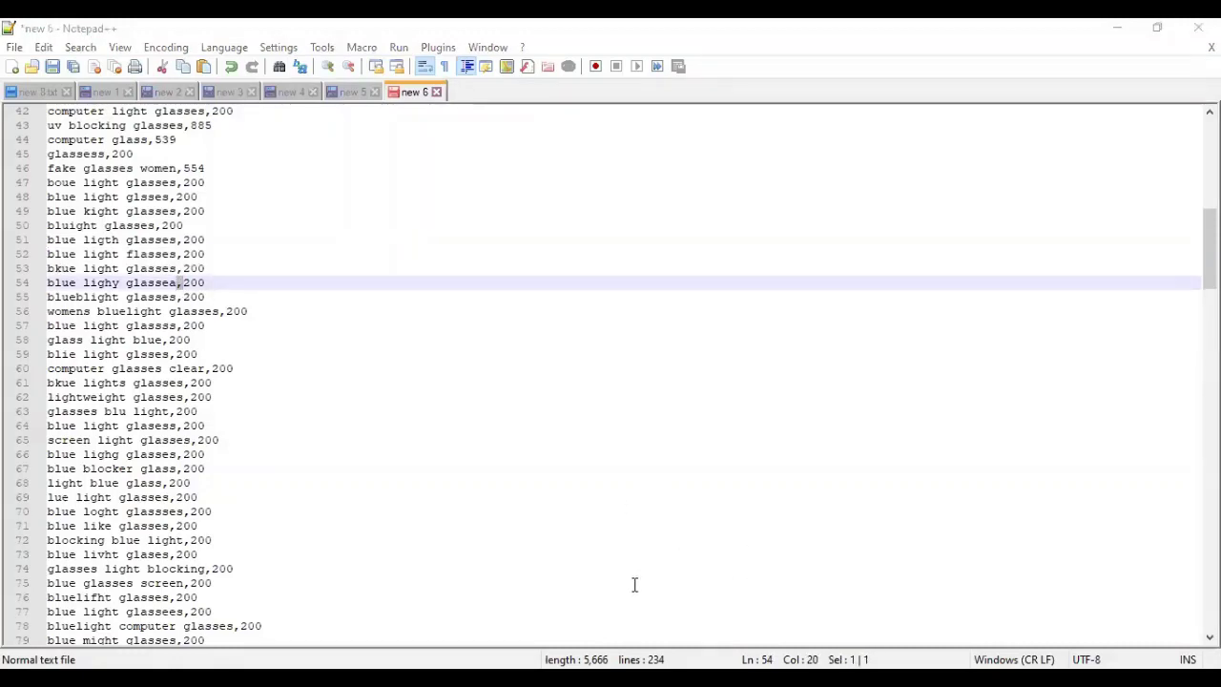
Switch back to the browser, download the selected keyword results as a CSV file, and open it in Excel.
{"action": "key", "text": "alt+Tab"}
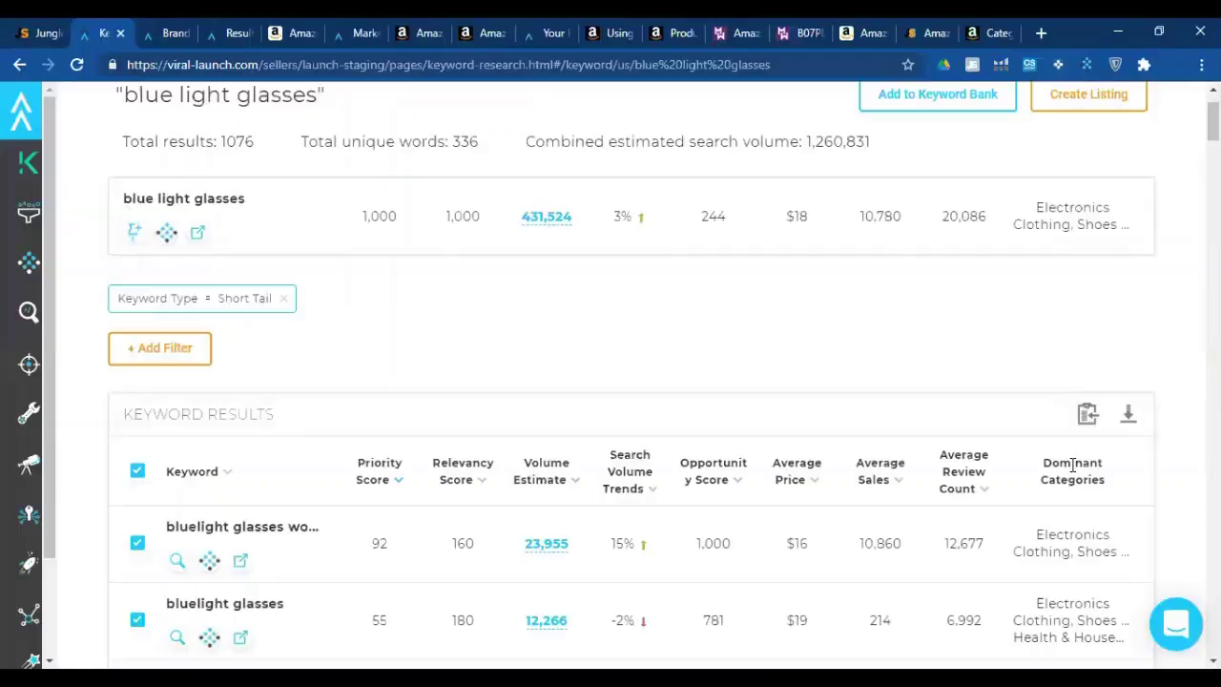
{"action": "left_click", "coordinate": [1088, 414]}
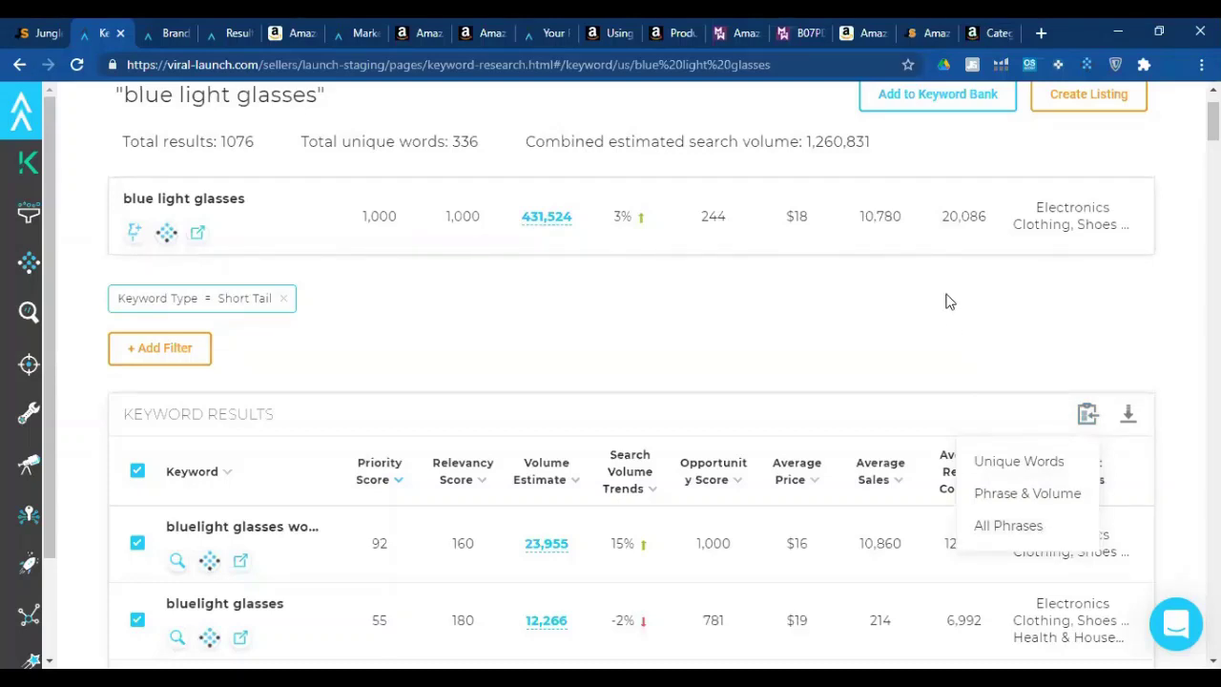
{"action": "left_click", "coordinate": [1131, 418]}
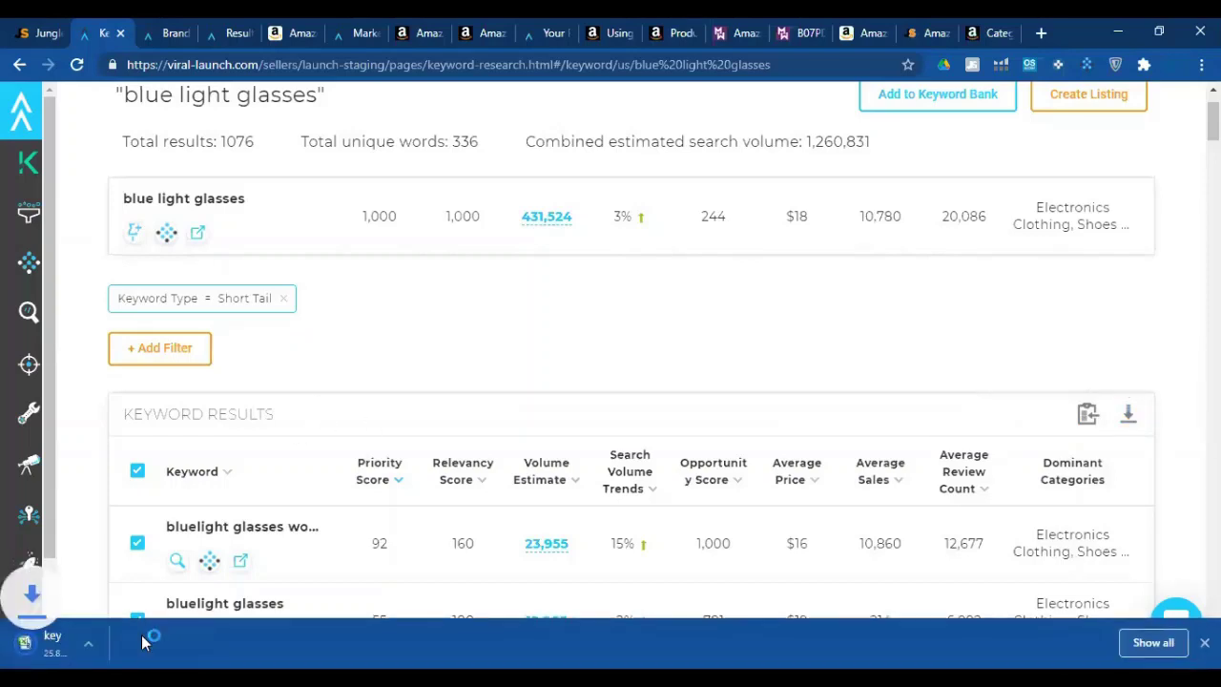
{"action": "left_click", "coordinate": [141, 642]}
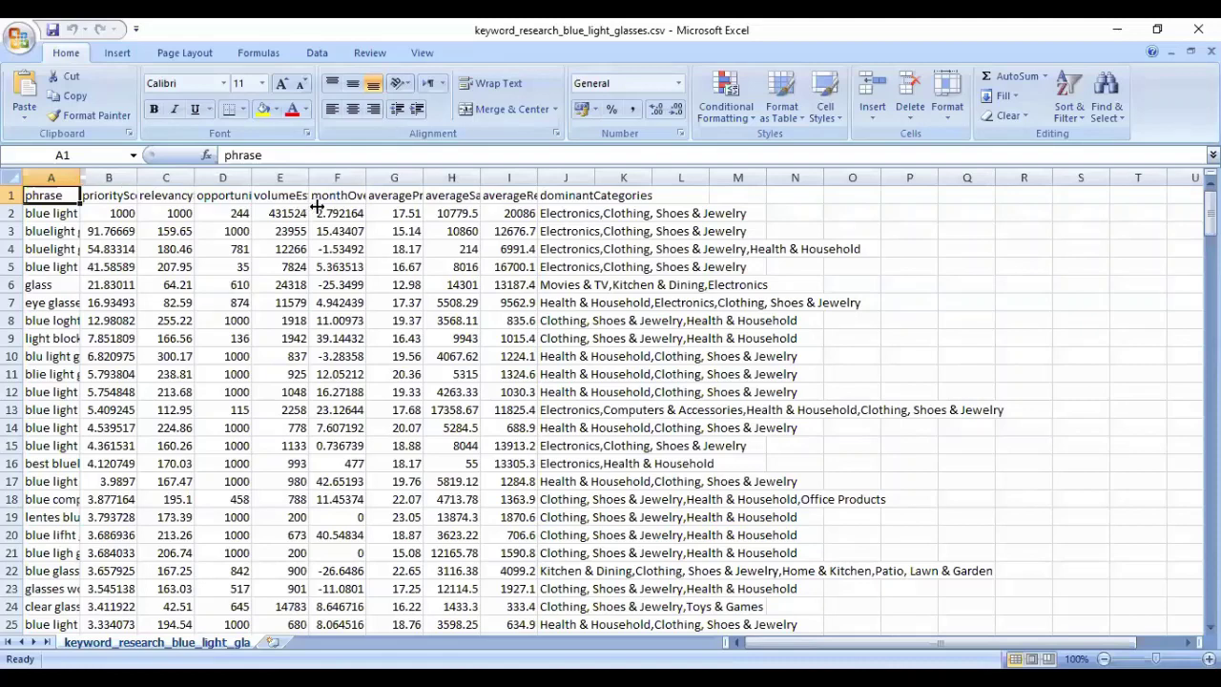
Fit the phrase column's width to its contents and inspect the monthOverMonthSearchVolume column header.
{"action": "key", "text": "ctrl+a"}
{"action": "key", "text": "alt+h"}
{"action": "key", "text": "o"}
{"action": "key", "text": "i"}
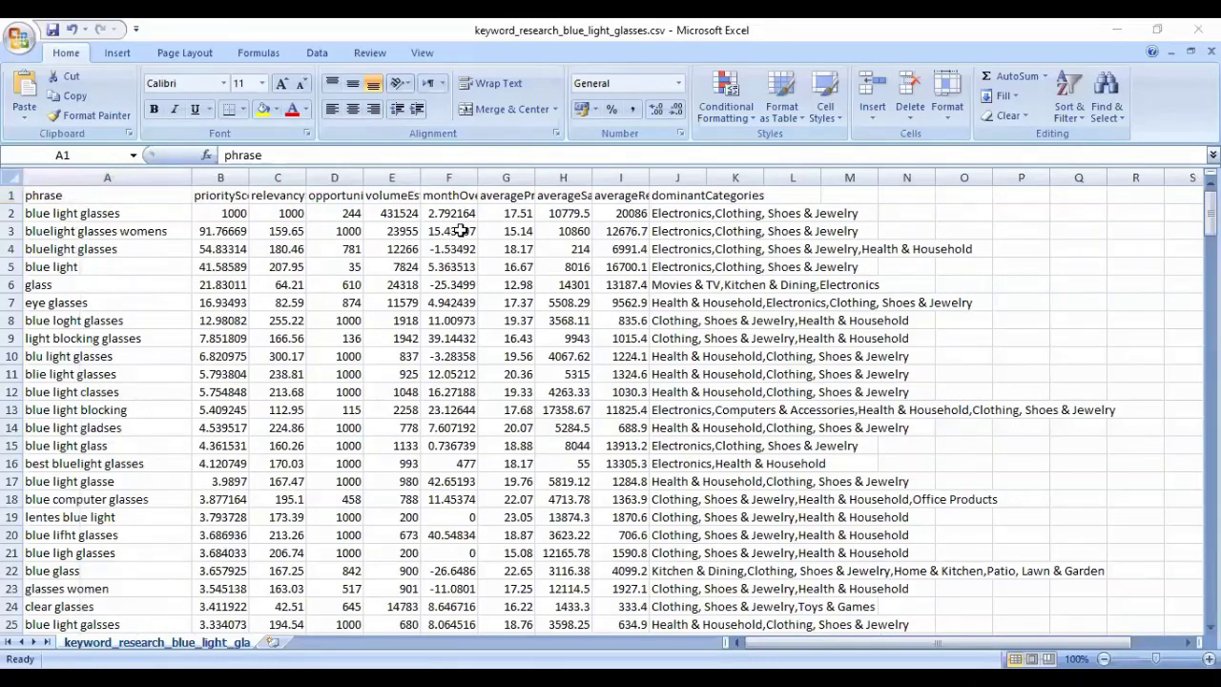
{"action": "left_click", "coordinate": [438, 194]}
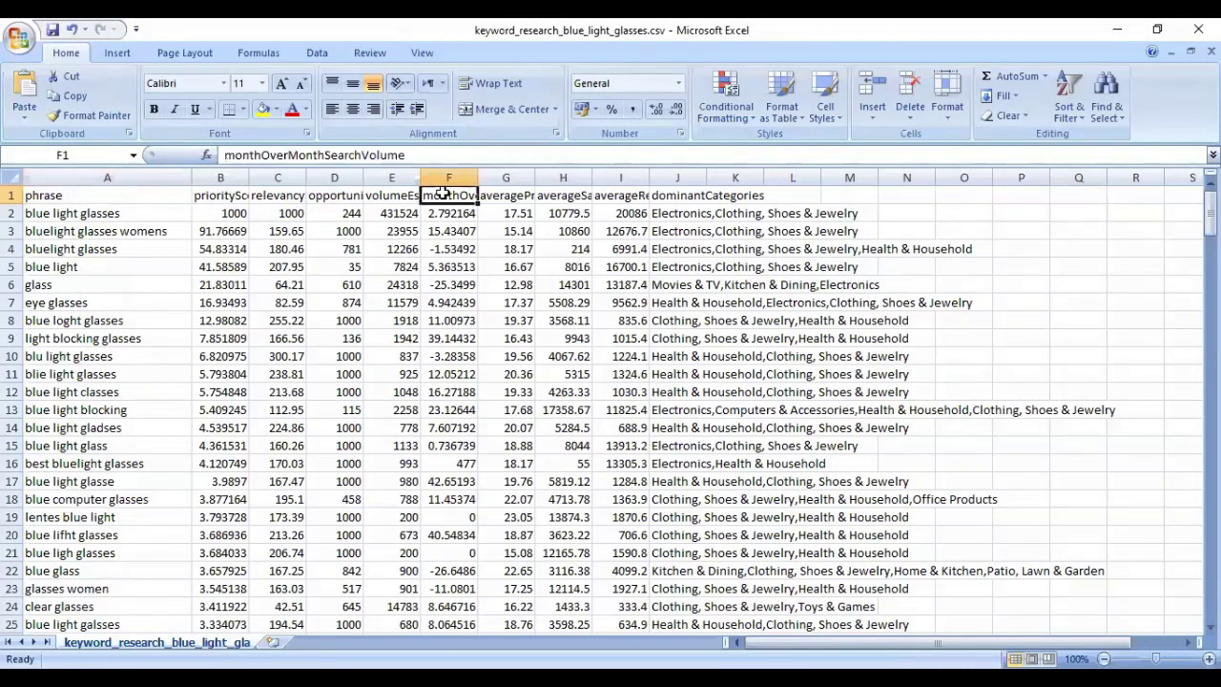
{"action": "left_click", "coordinate": [407, 192]}
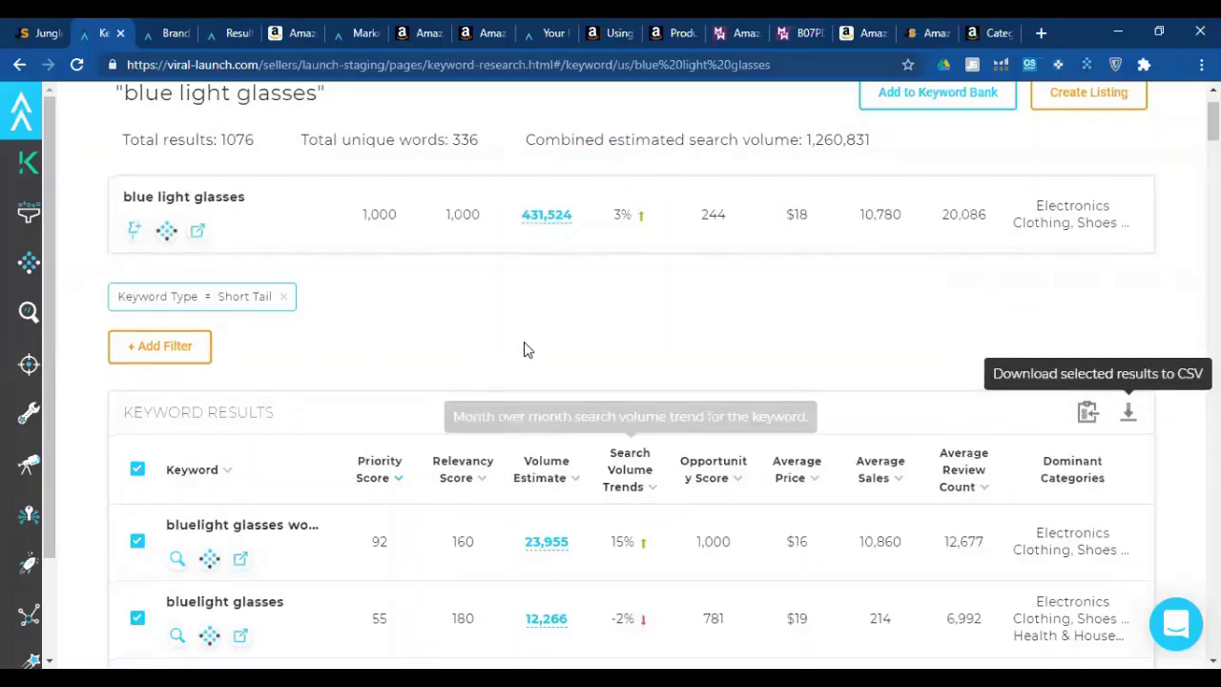
Return to the browser's keyword results, sort them by Average Sales from highest to lowest, and review the leading keywords.
{"action": "scroll", "coordinate": [476, 372], "scroll_direction": "down", "scroll_amount": 2}
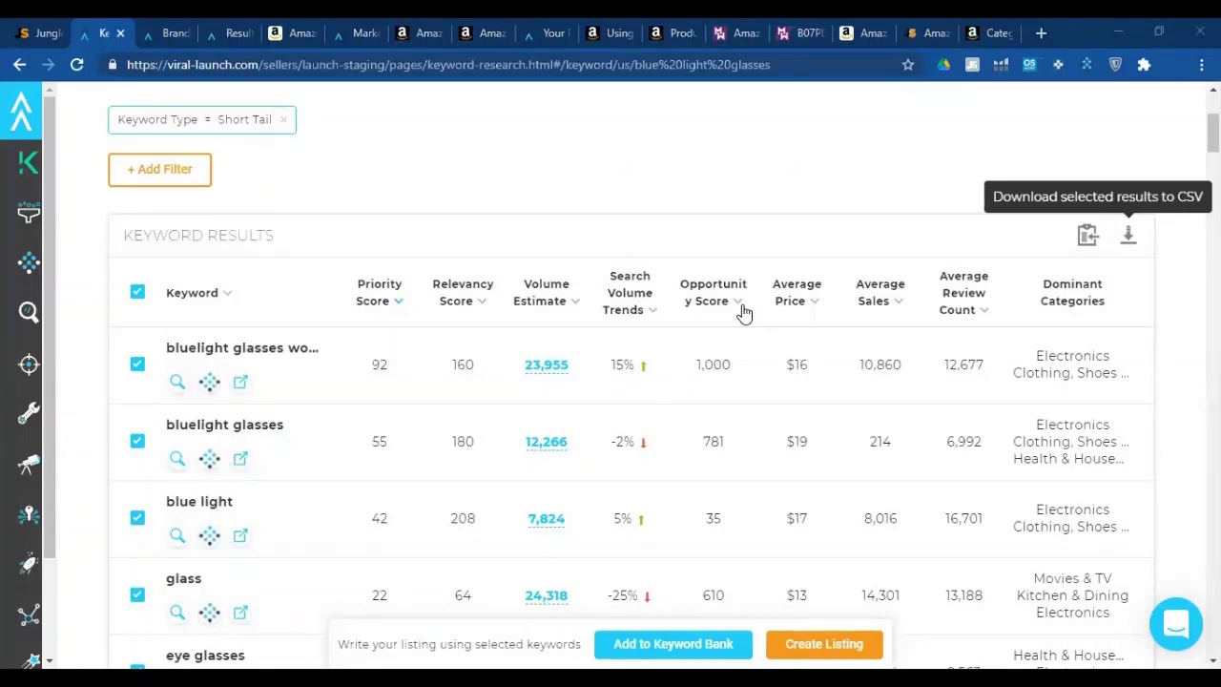
{"action": "scroll", "coordinate": [395, 308], "scroll_direction": "up", "scroll_amount": 1}
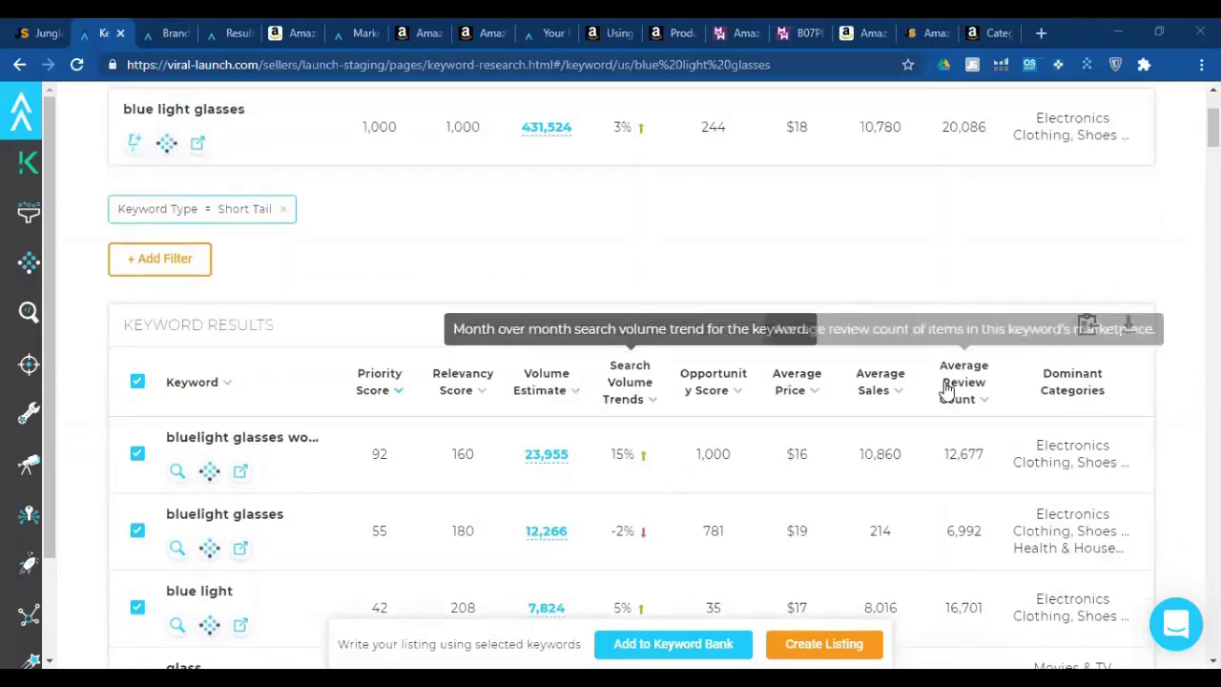
{"action": "left_click", "coordinate": [916, 396]}
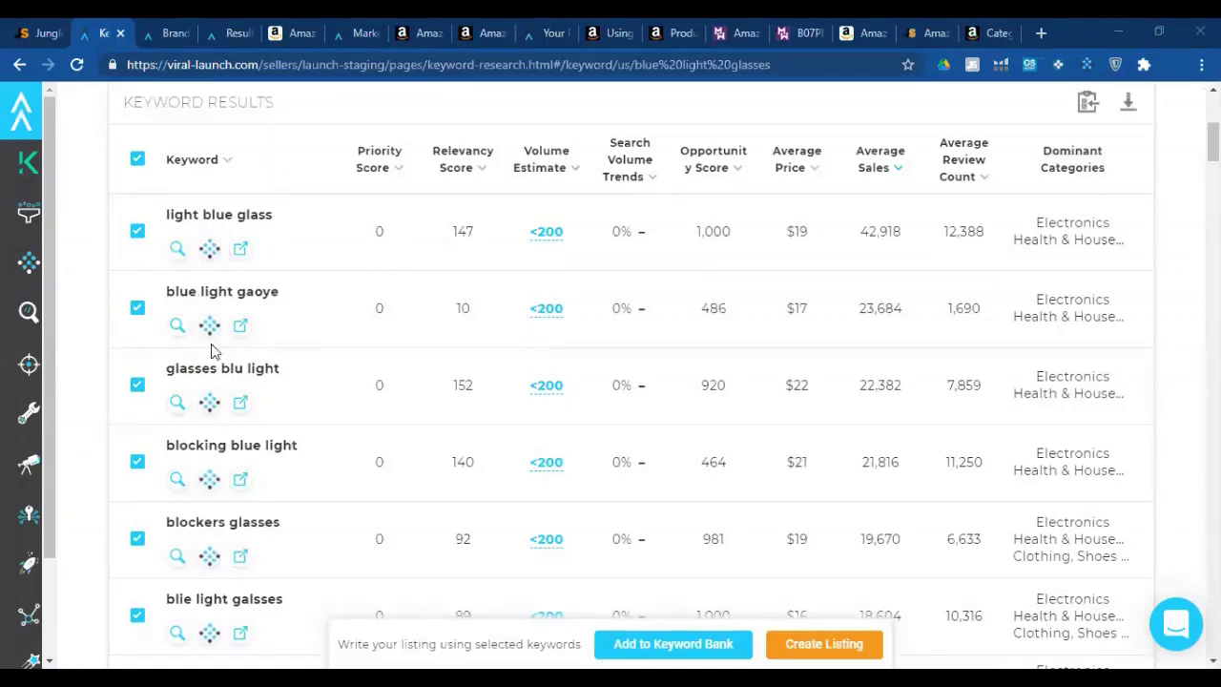
{"action": "scroll", "coordinate": [314, 286], "scroll_direction": "up", "scroll_amount": 5}
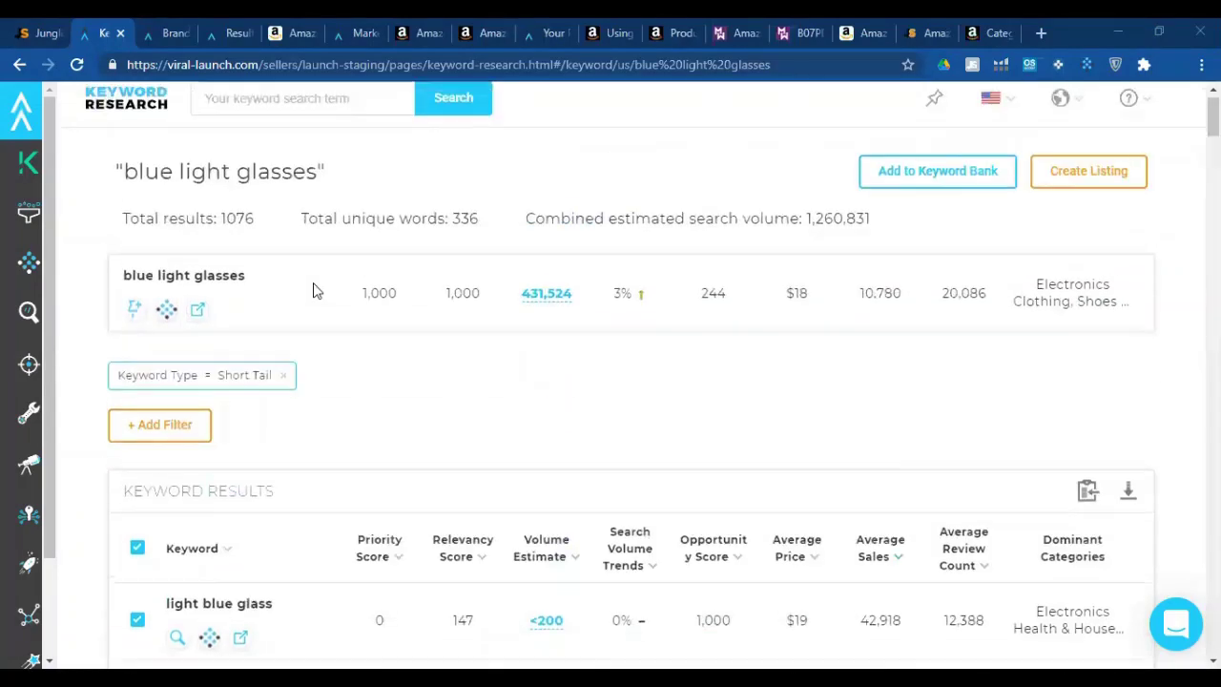
Try a keyword search for "blue light reading".
{"action": "left_click", "coordinate": [301, 123]}
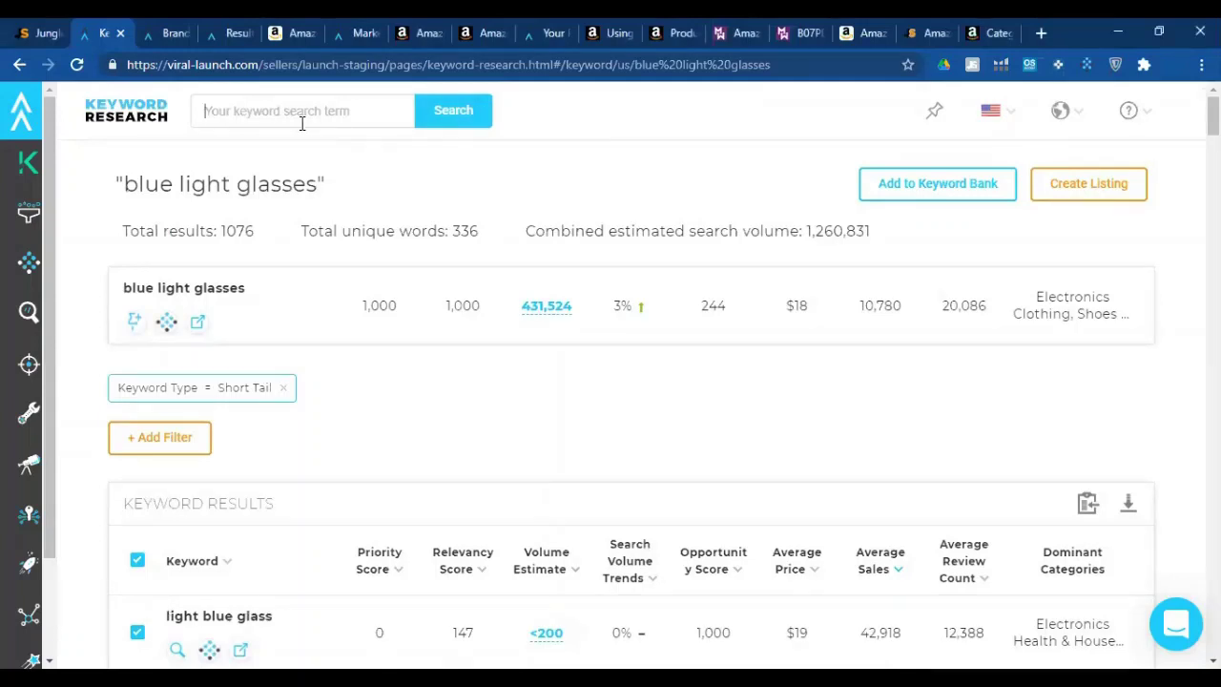
{"action": "type", "text": "bl"}
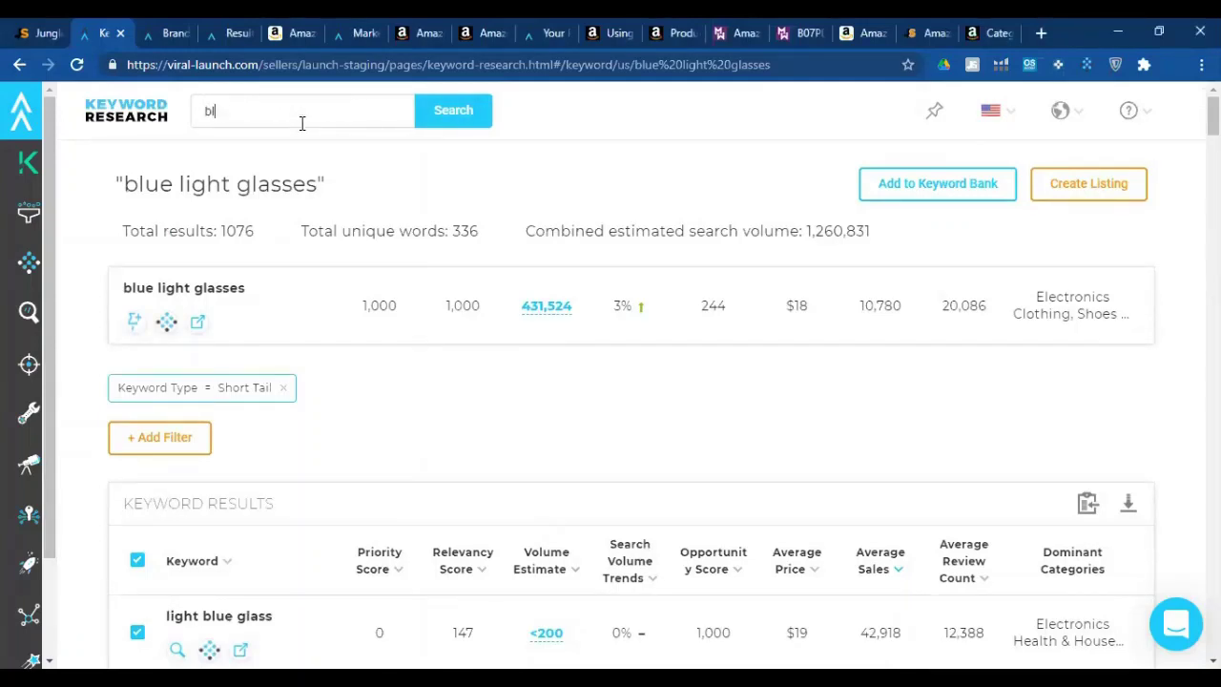
{"action": "type", "text": "ue light glasses"}
{"action": "key", "text": "ctrl+BackSpace"}
{"action": "type", "text": "reading"}
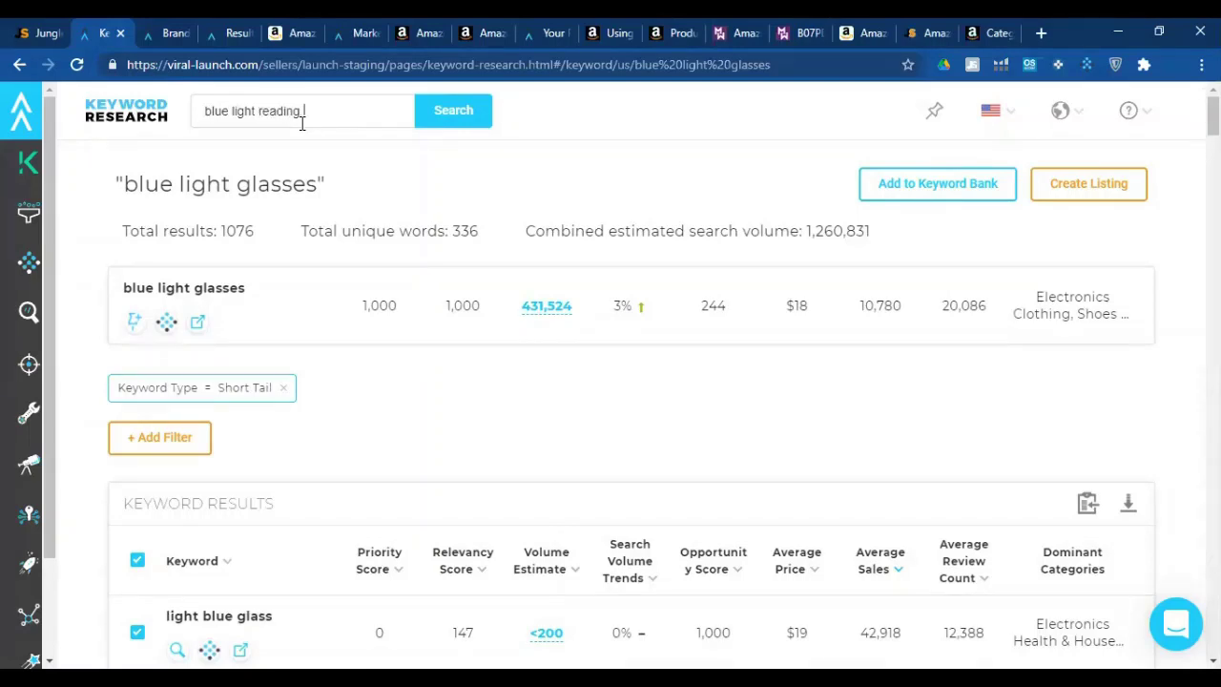
{"action": "key", "text": "Return"}
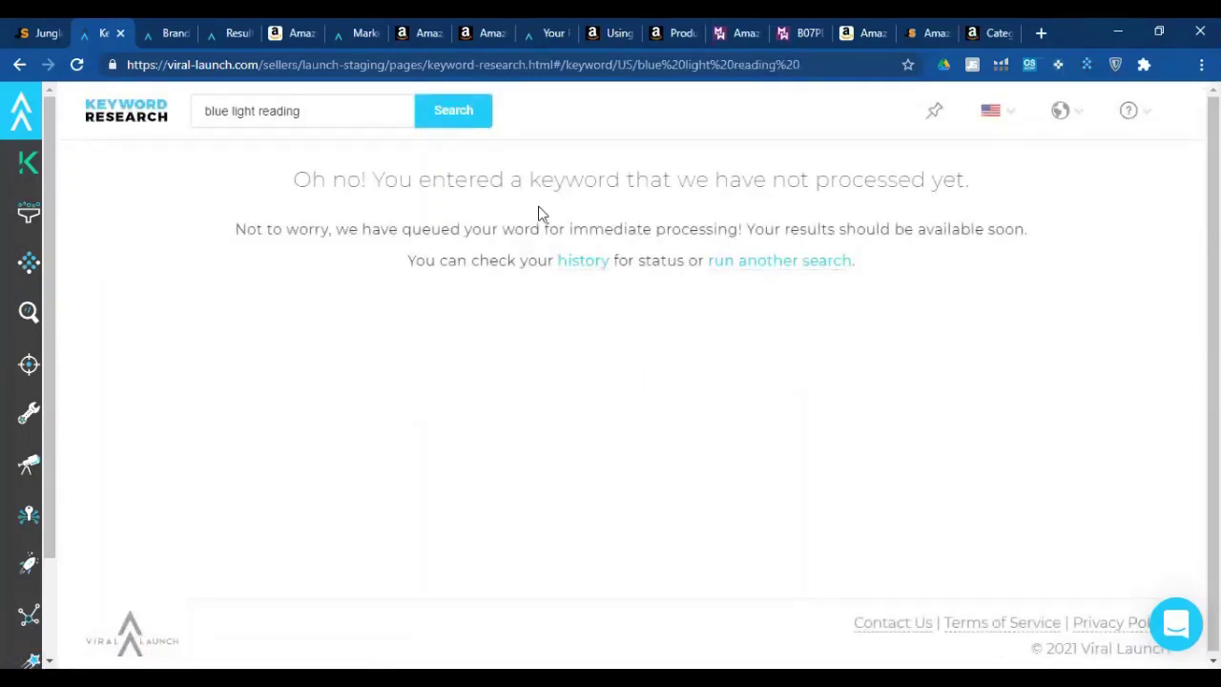
Run the keyword search for "blue light glasses" and review its totals and the keyword results.
{"action": "double_click", "coordinate": [294, 111]}
{"action": "type", "text": "glasses"}
{"action": "key", "text": "Return"}
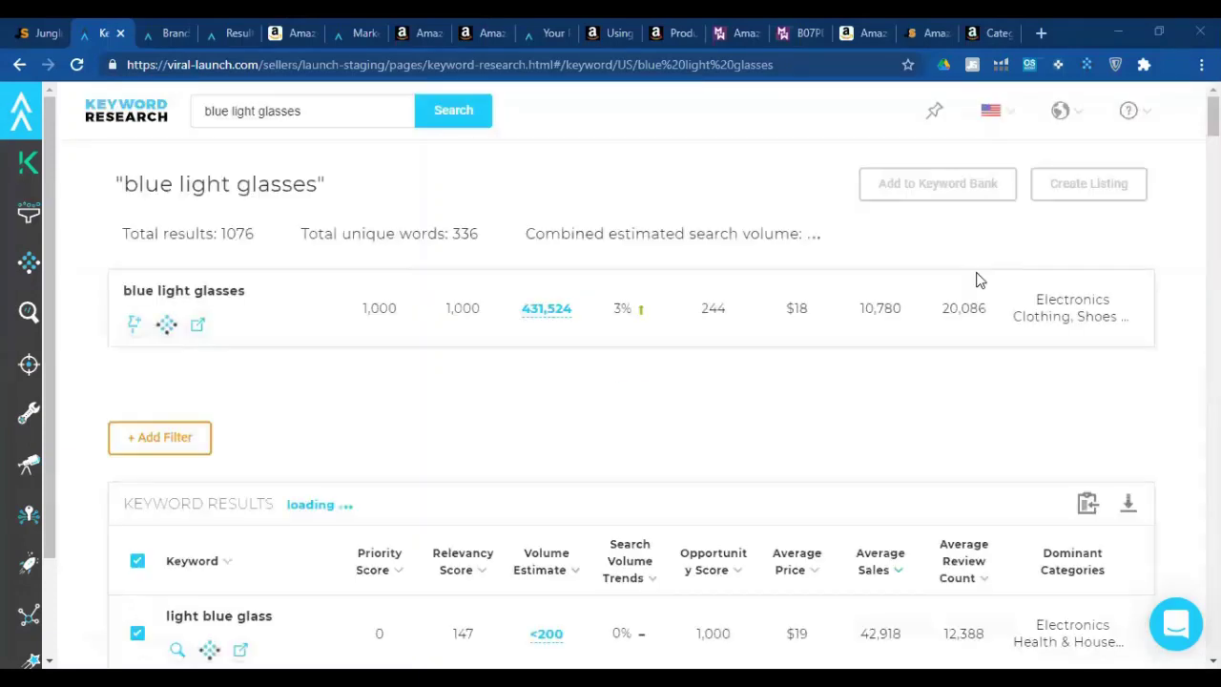
{"action": "scroll", "coordinate": [490, 460], "scroll_direction": "down", "scroll_amount": 2}
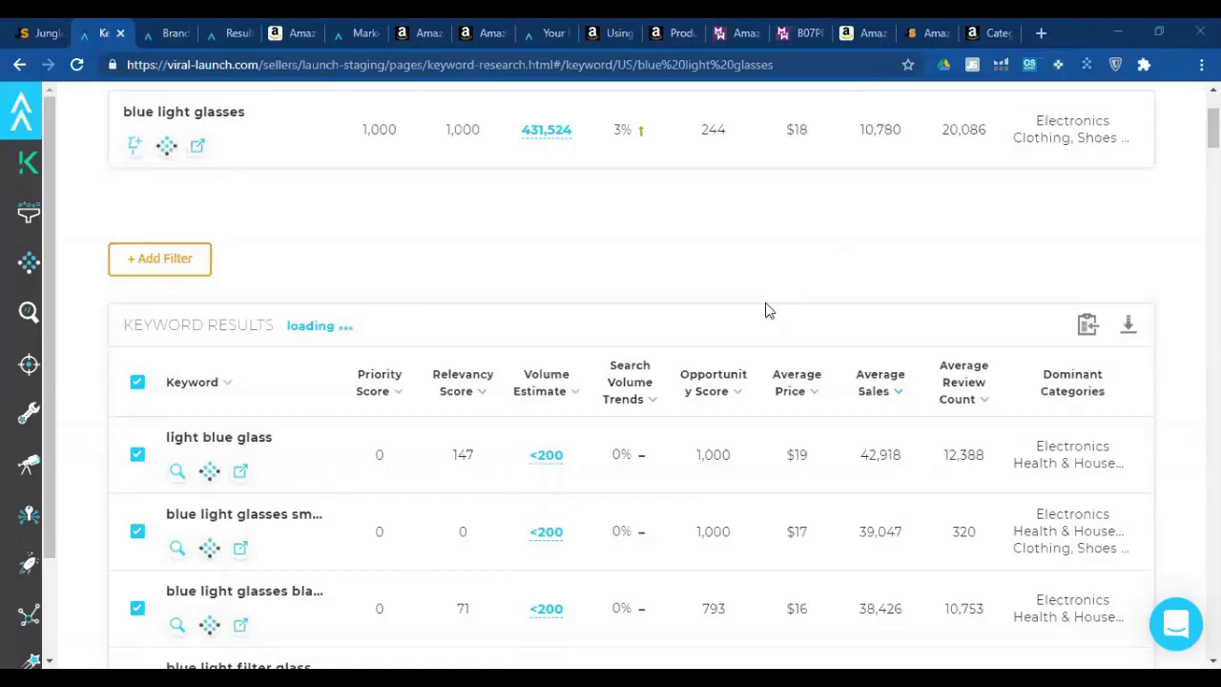
{"action": "scroll", "coordinate": [661, 314], "scroll_direction": "up", "scroll_amount": 2}
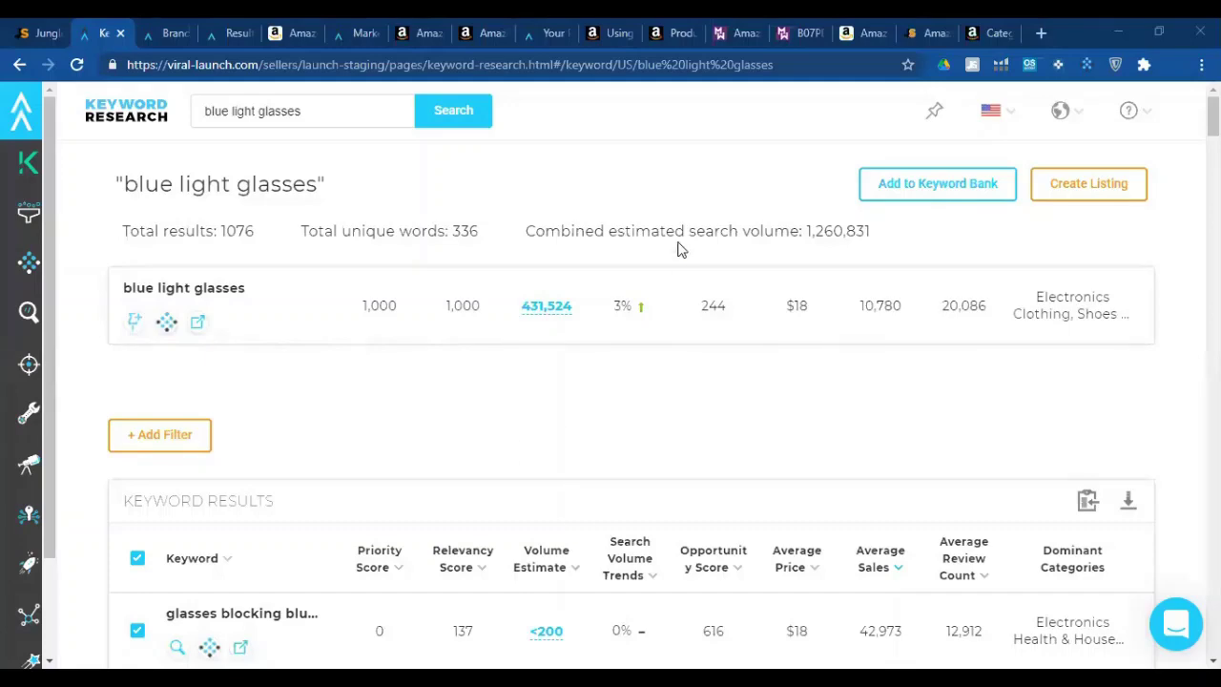
{"action": "scroll", "coordinate": [236, 416], "scroll_direction": "down", "scroll_amount": 1}
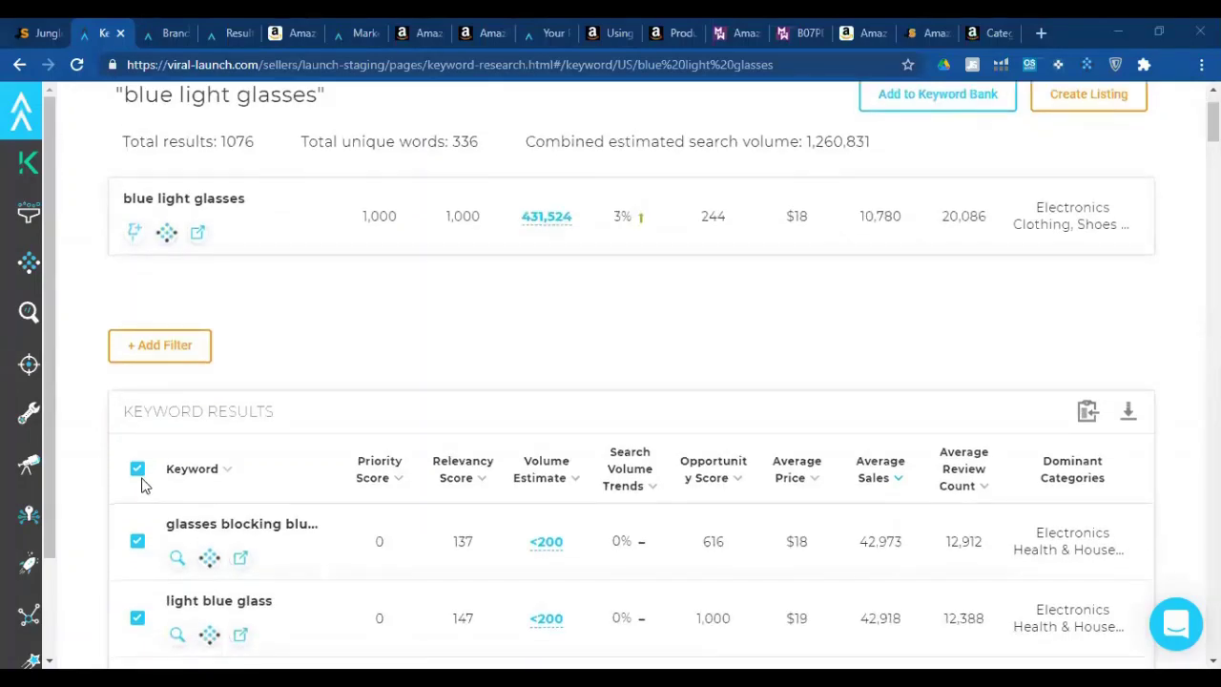
{"action": "scroll", "coordinate": [187, 167], "scroll_direction": "up", "scroll_amount": 1}
{"action": "scroll", "coordinate": [188, 161], "scroll_direction": "up", "scroll_amount": 1}
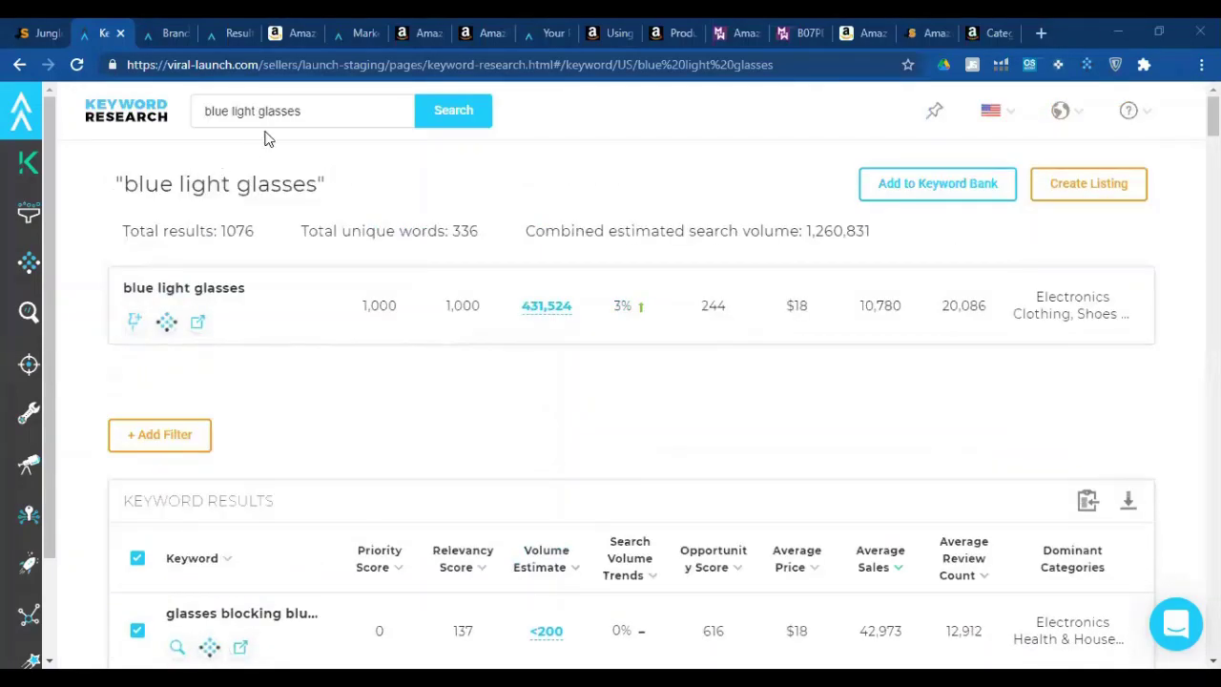
{"action": "scroll", "coordinate": [633, 399], "scroll_direction": "down", "scroll_amount": 2}
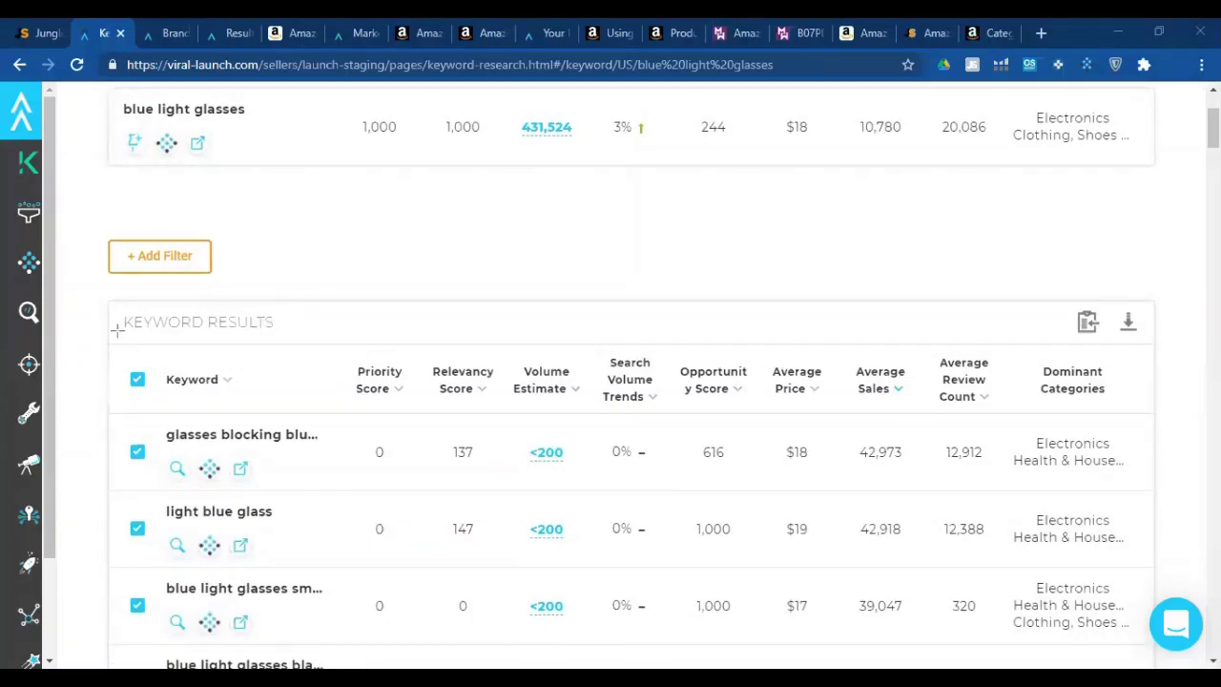
Sort the keyword results by Volume Estimate from highest to lowest and review the leading keywords.
{"action": "mouse_move", "coordinate": [109, 343]}
{"action": "left_mouse_down"}
{"action": "mouse_move", "coordinate": [439, 413]}
{"action": "mouse_move", "coordinate": [966, 407]}
{"action": "mouse_move", "coordinate": [1162, 420]}
{"action": "left_mouse_up"}
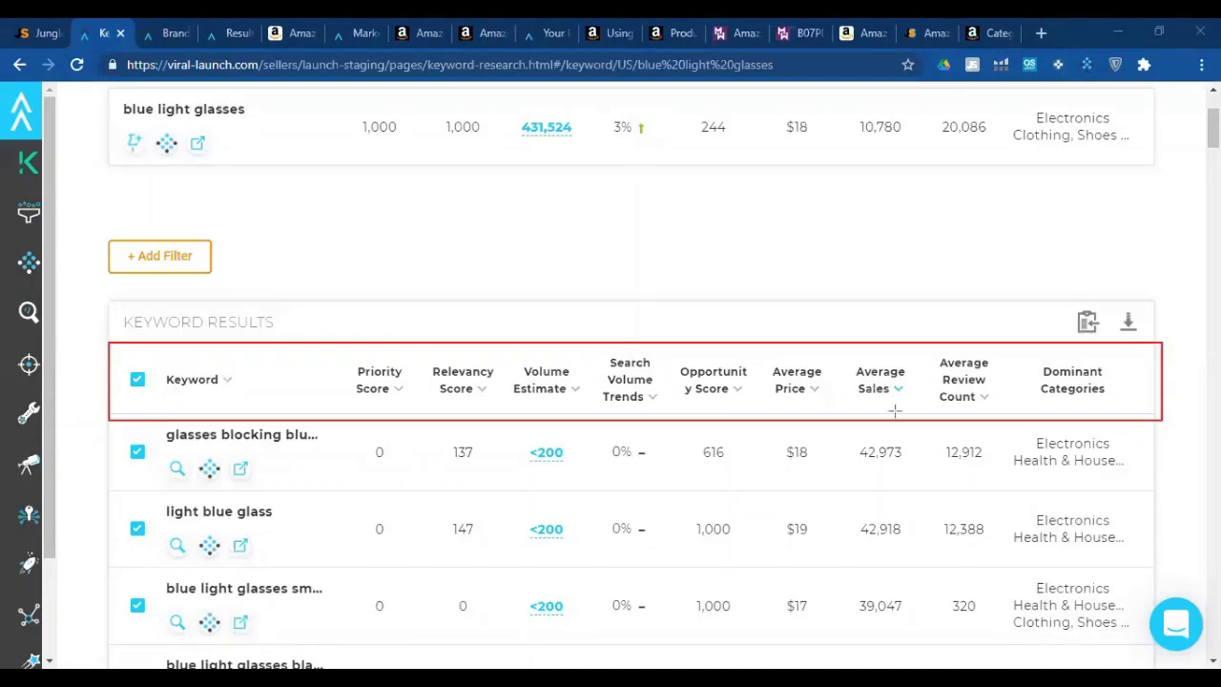
{"action": "key", "text": "e"}
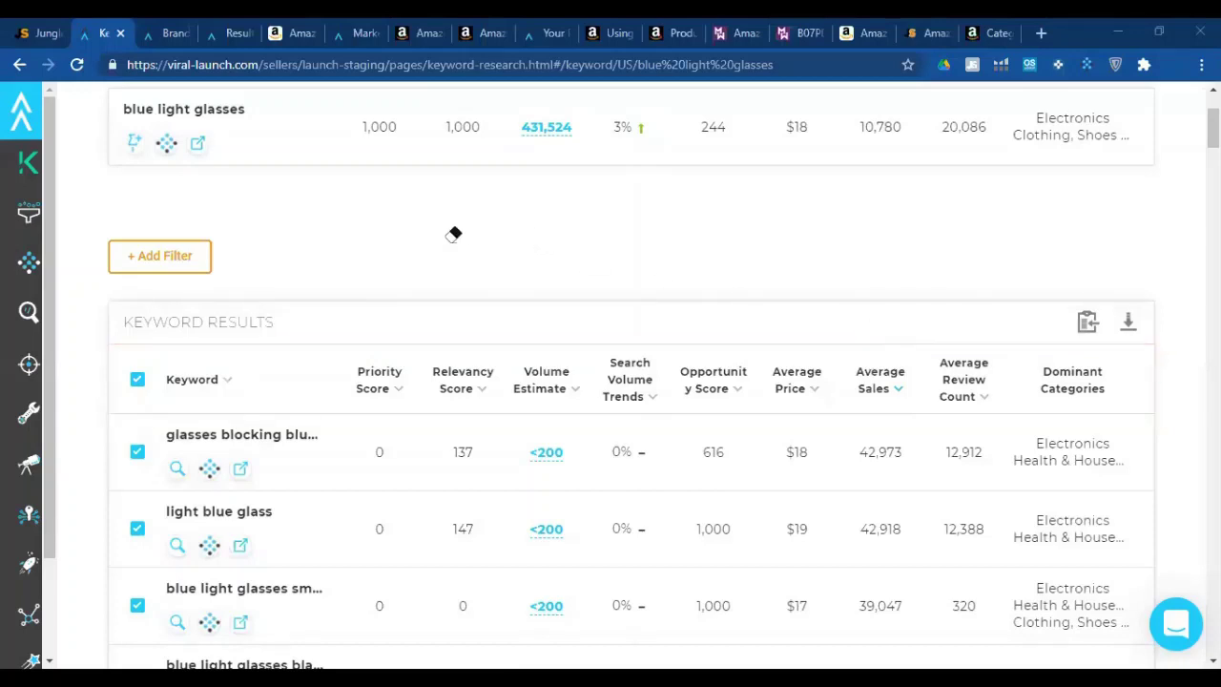
{"action": "mouse_move", "coordinate": [553, 398]}
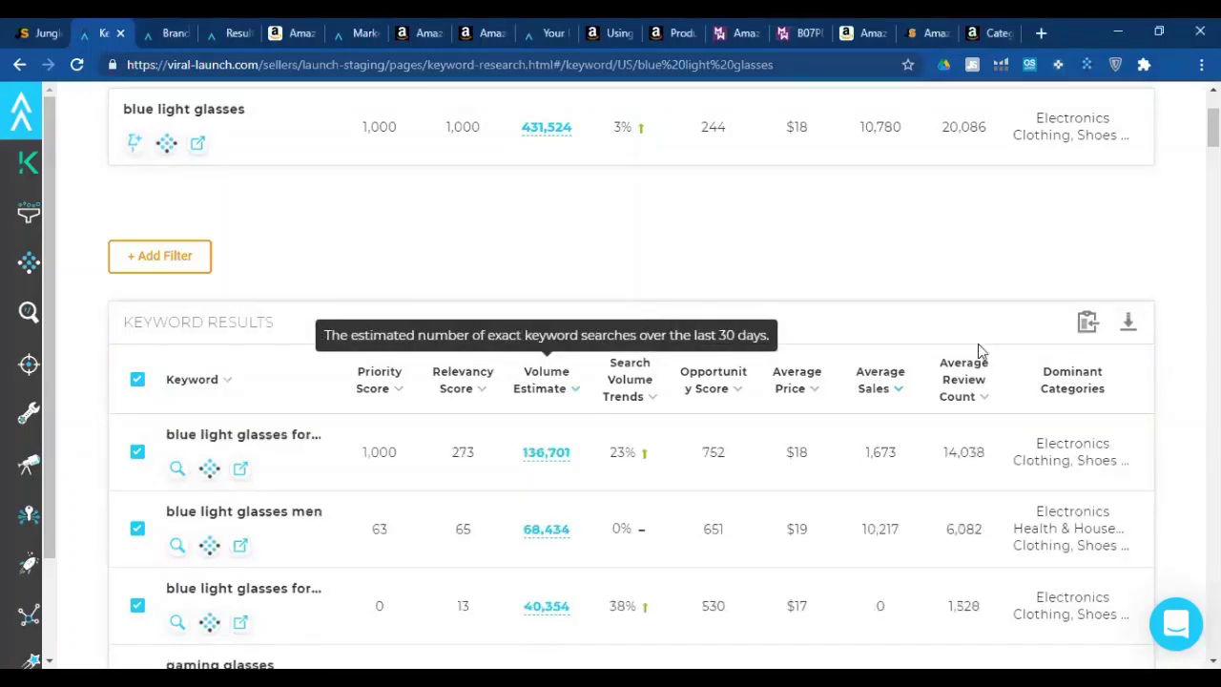
{"action": "scroll", "coordinate": [658, 443], "scroll_direction": "down", "scroll_amount": 3}
{"action": "scroll", "coordinate": [706, 430], "scroll_direction": "up", "scroll_amount": 3}
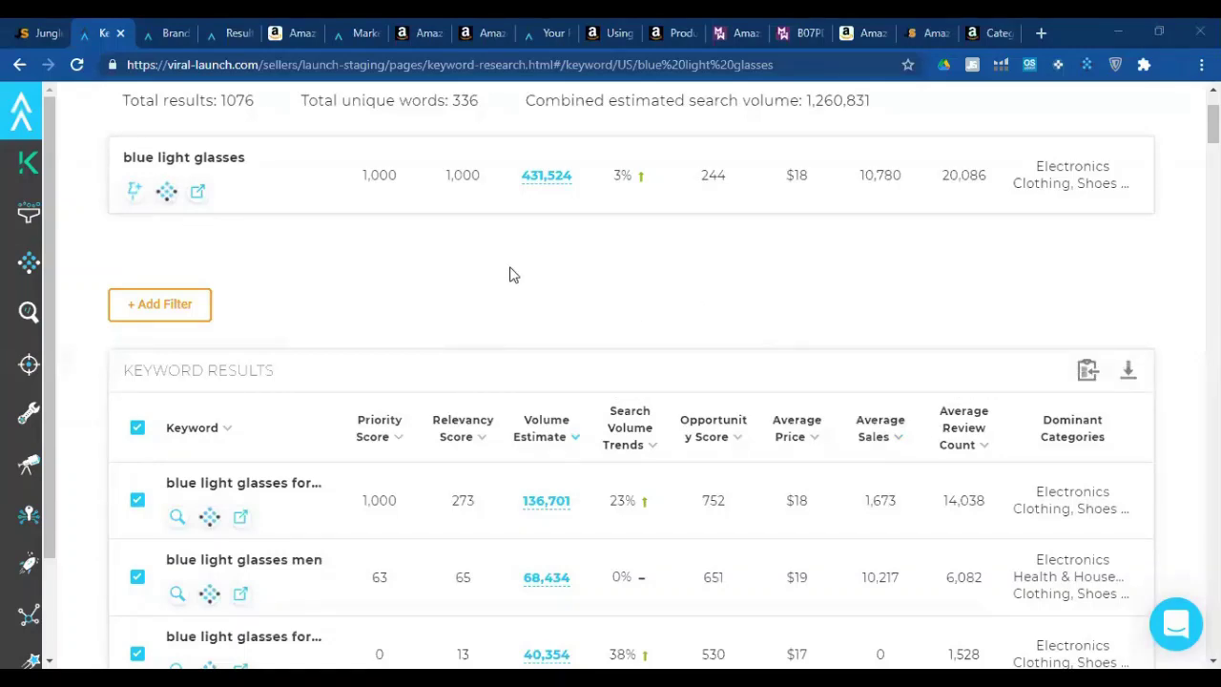
{"action": "scroll", "coordinate": [322, 295], "scroll_direction": "up", "scroll_amount": 1}
{"action": "scroll", "coordinate": [357, 295], "scroll_direction": "down", "scroll_amount": 4}
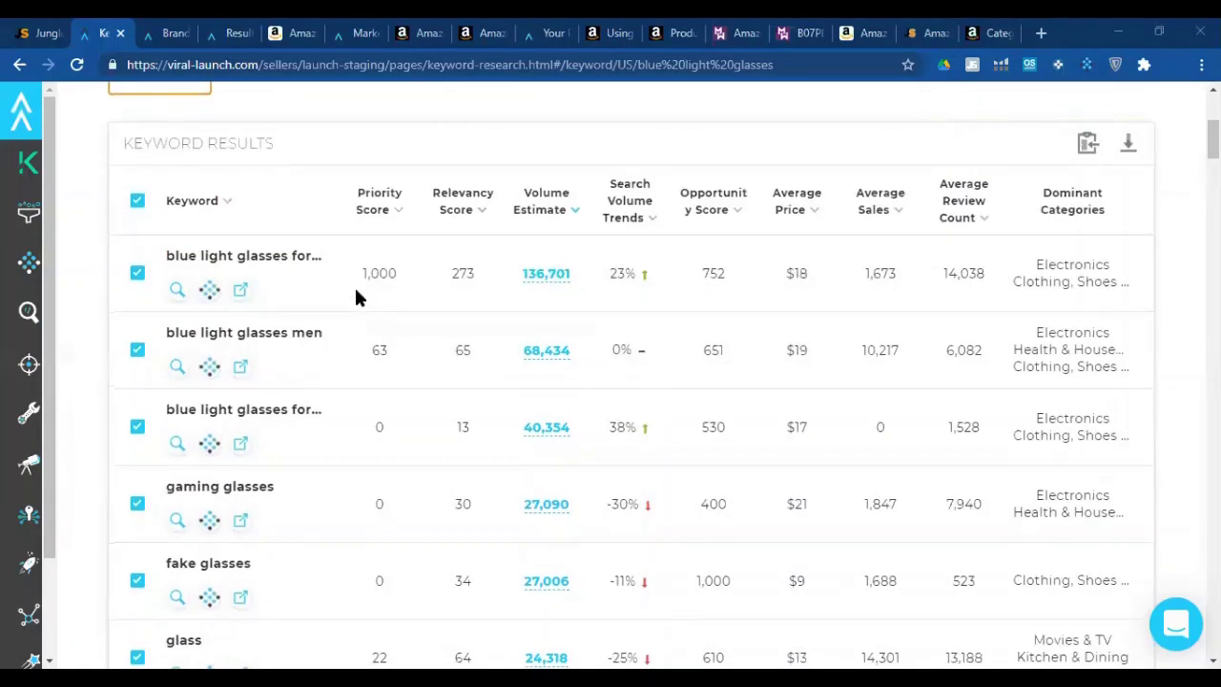
Switch to Competitor Intelligence, open the results for the Beard Kit for Men Grooming product, and look through its competitor keywords.
{"action": "scroll", "coordinate": [356, 379], "scroll_direction": "down", "scroll_amount": 4}
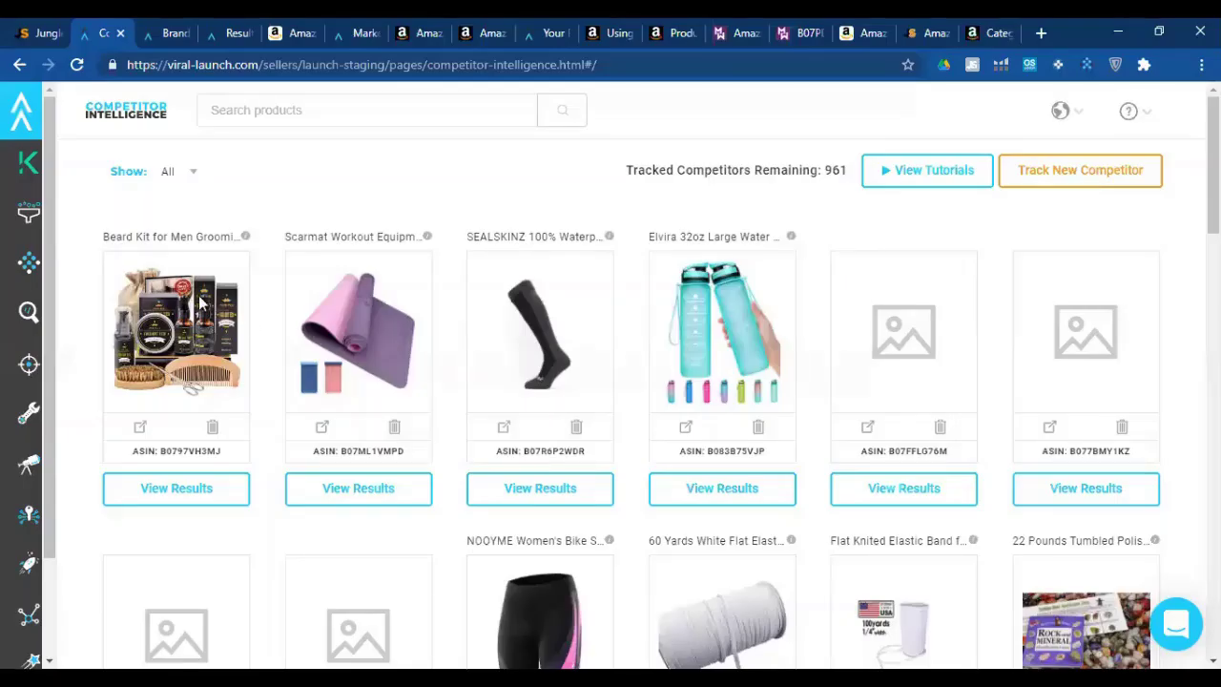
{"action": "left_click", "coordinate": [330, 109]}
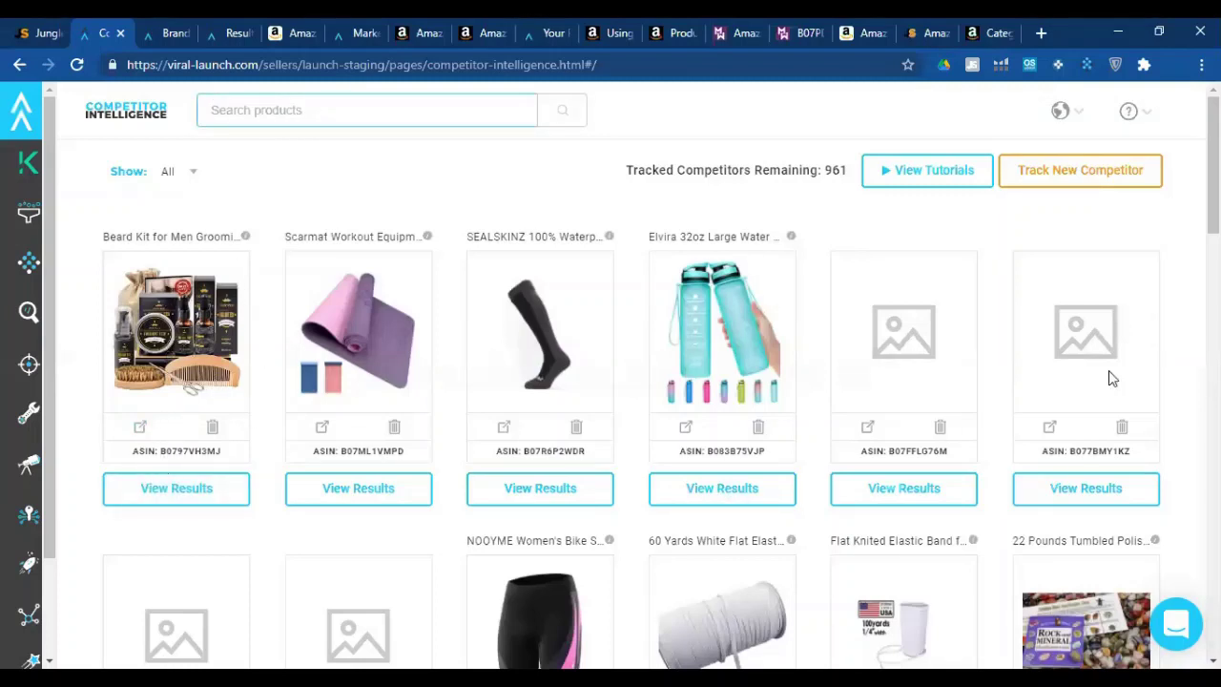
{"action": "left_click", "coordinate": [183, 494]}
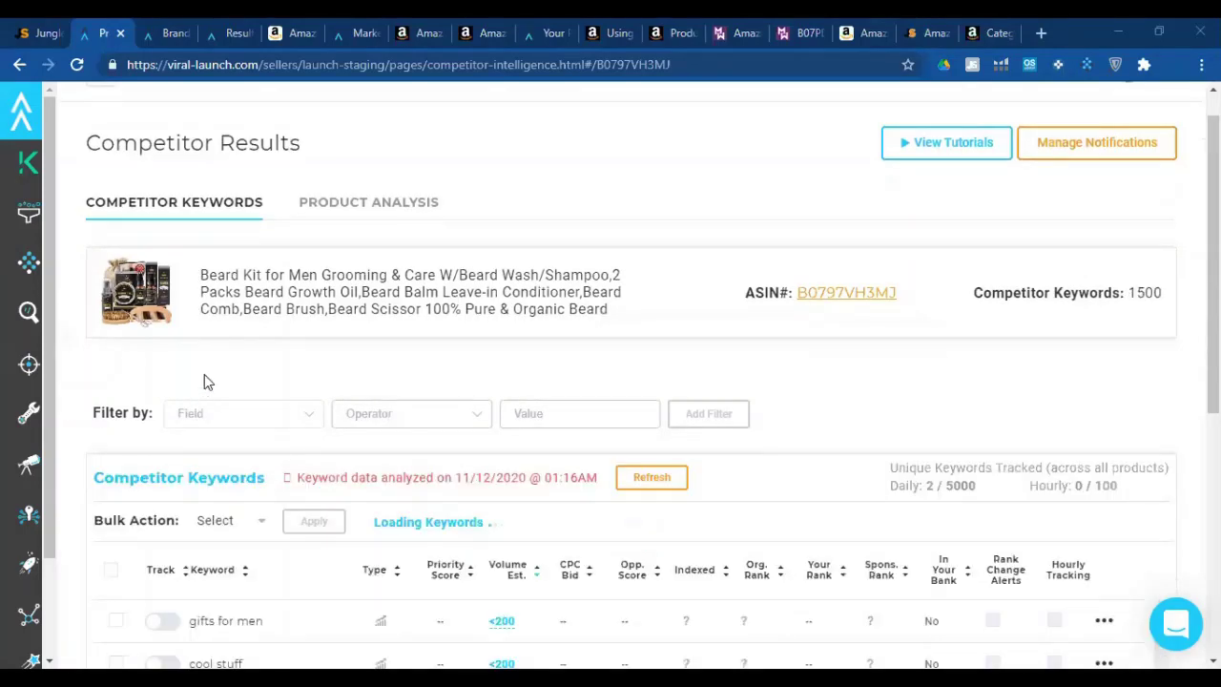
{"action": "scroll", "coordinate": [238, 334], "scroll_direction": "down", "scroll_amount": 1}
{"action": "scroll", "coordinate": [273, 341], "scroll_direction": "down", "scroll_amount": 4}
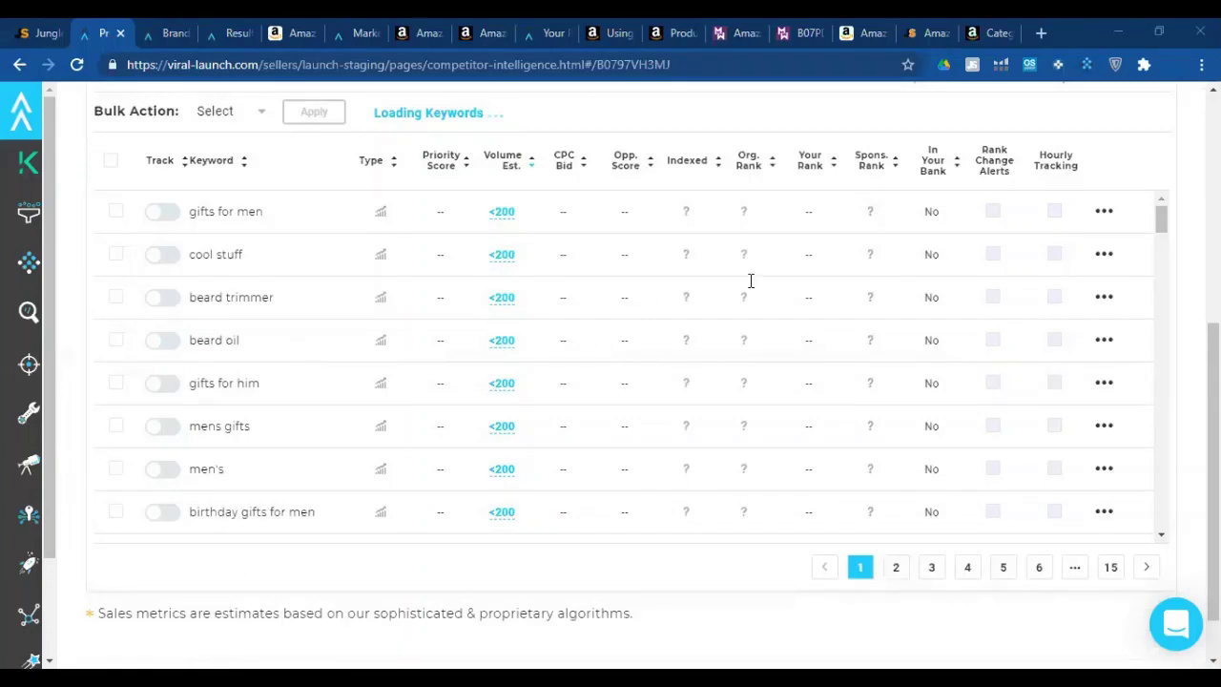
{"action": "scroll", "coordinate": [751, 281], "scroll_direction": "up", "scroll_amount": 5}
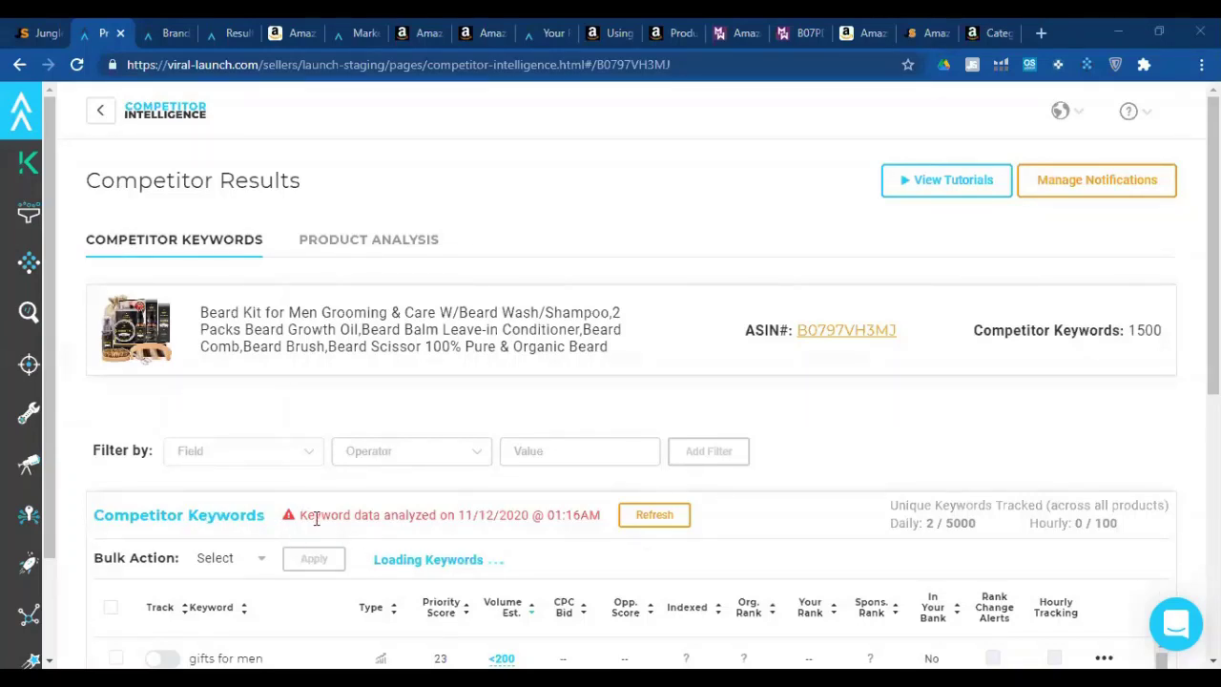
Inspect the beard kit's keyword analysis date, its Volume Estimate and Organic Rank filters, and the keyword table's columns.
{"action": "left_click_drag", "start_coordinate": [299, 514], "coordinate": [314, 515]}
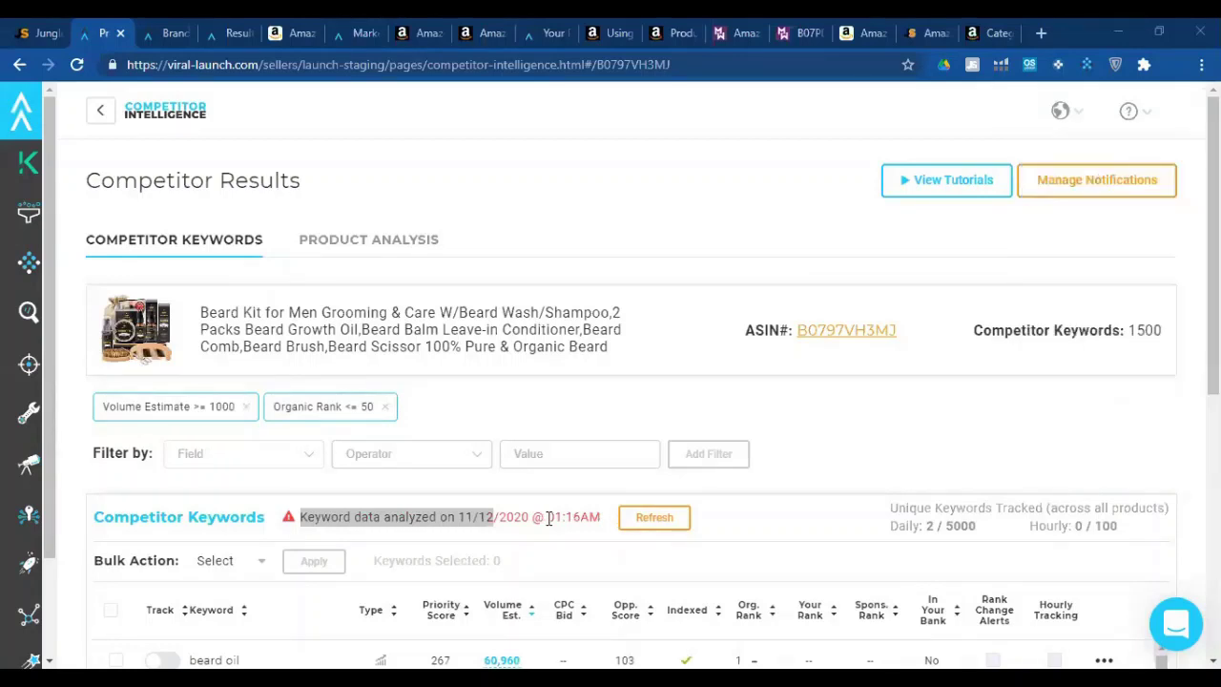
{"action": "left_click", "coordinate": [506, 520]}
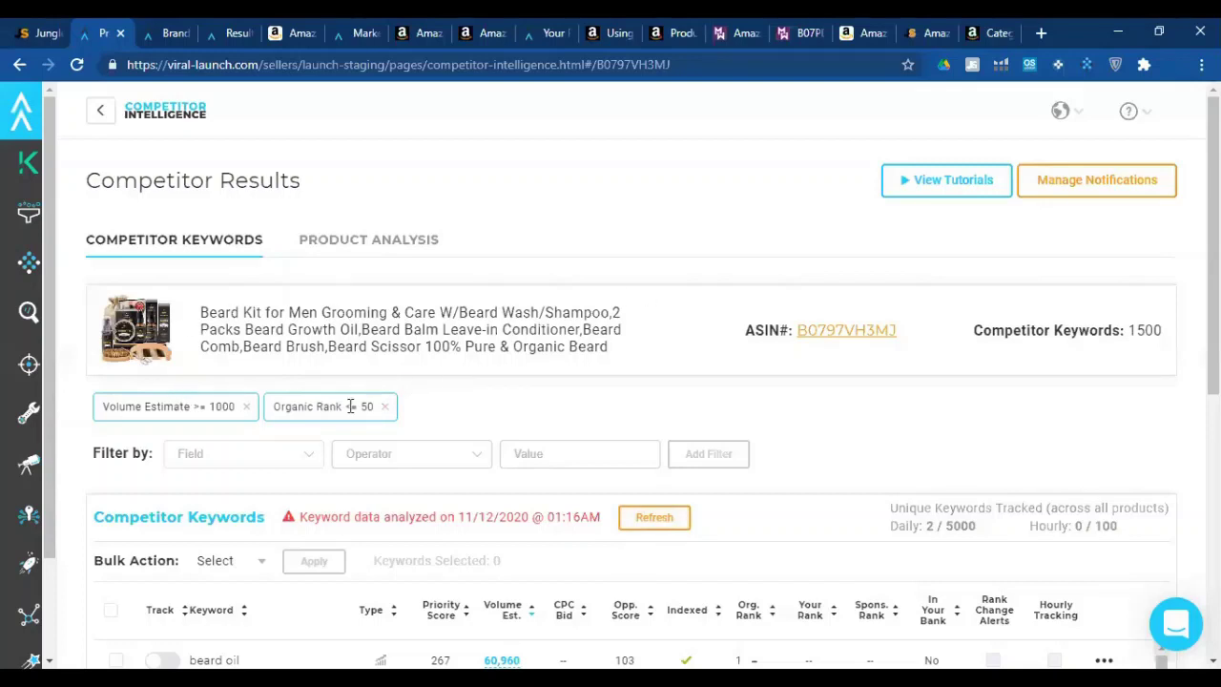
{"action": "triple_click", "coordinate": [136, 407]}
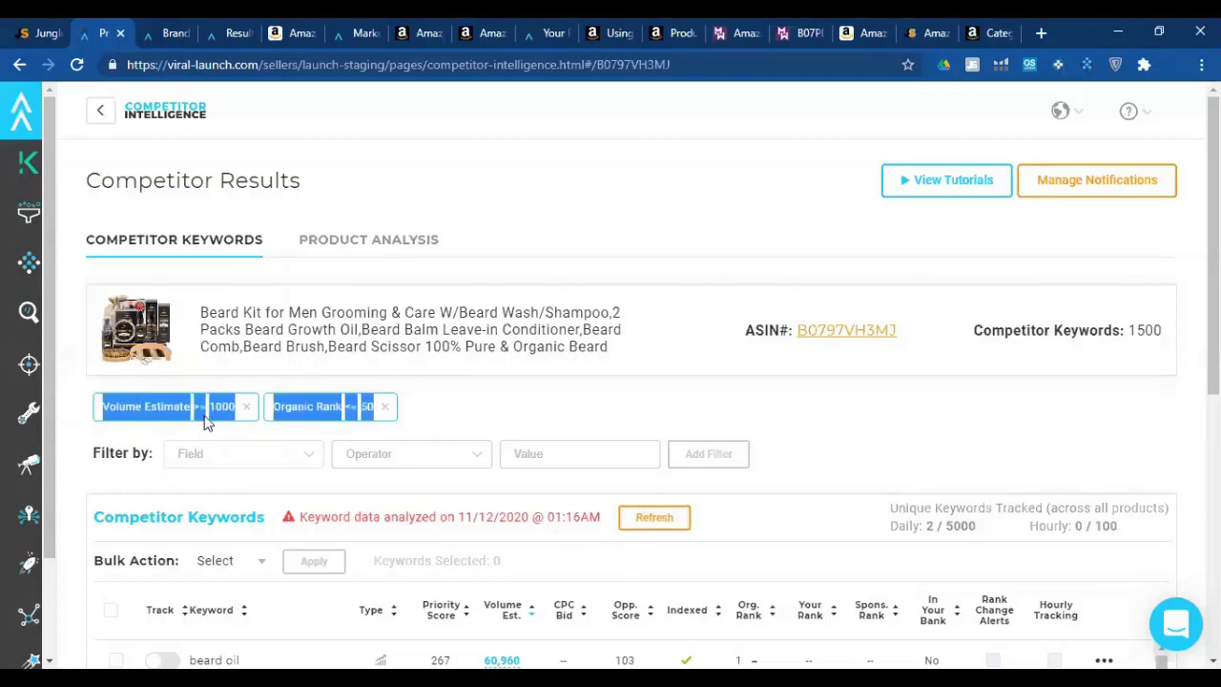
{"action": "left_click", "coordinate": [164, 422]}
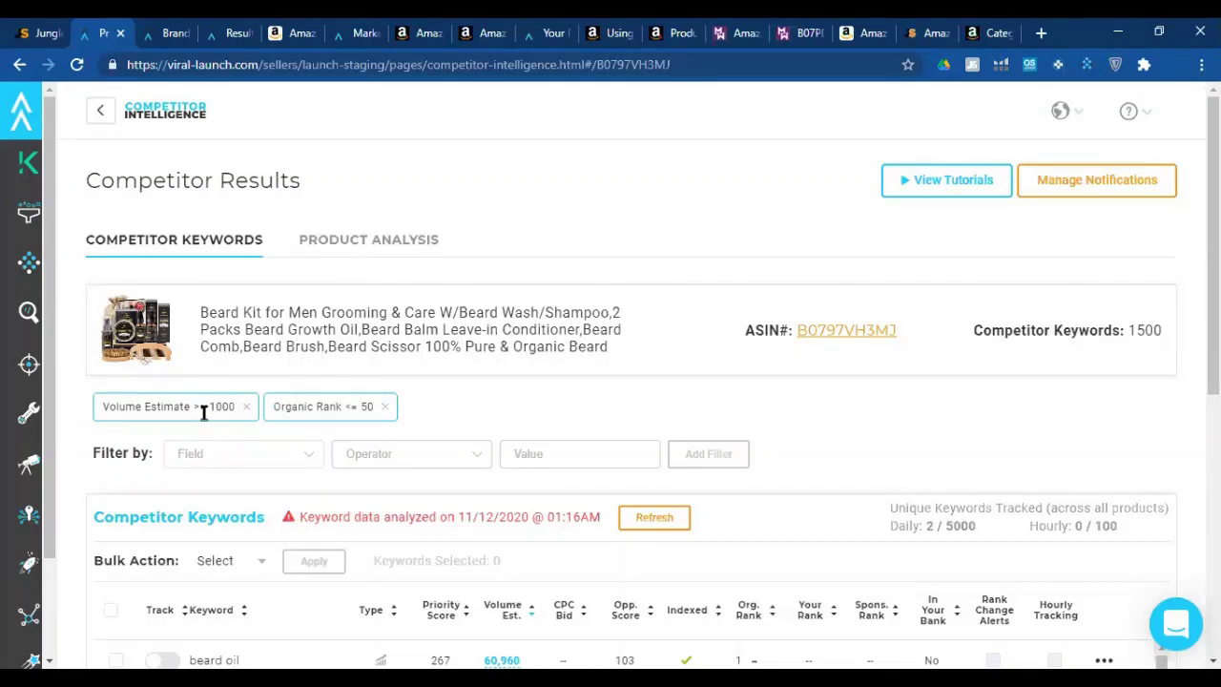
{"action": "scroll", "coordinate": [415, 356], "scroll_direction": "down", "scroll_amount": 2}
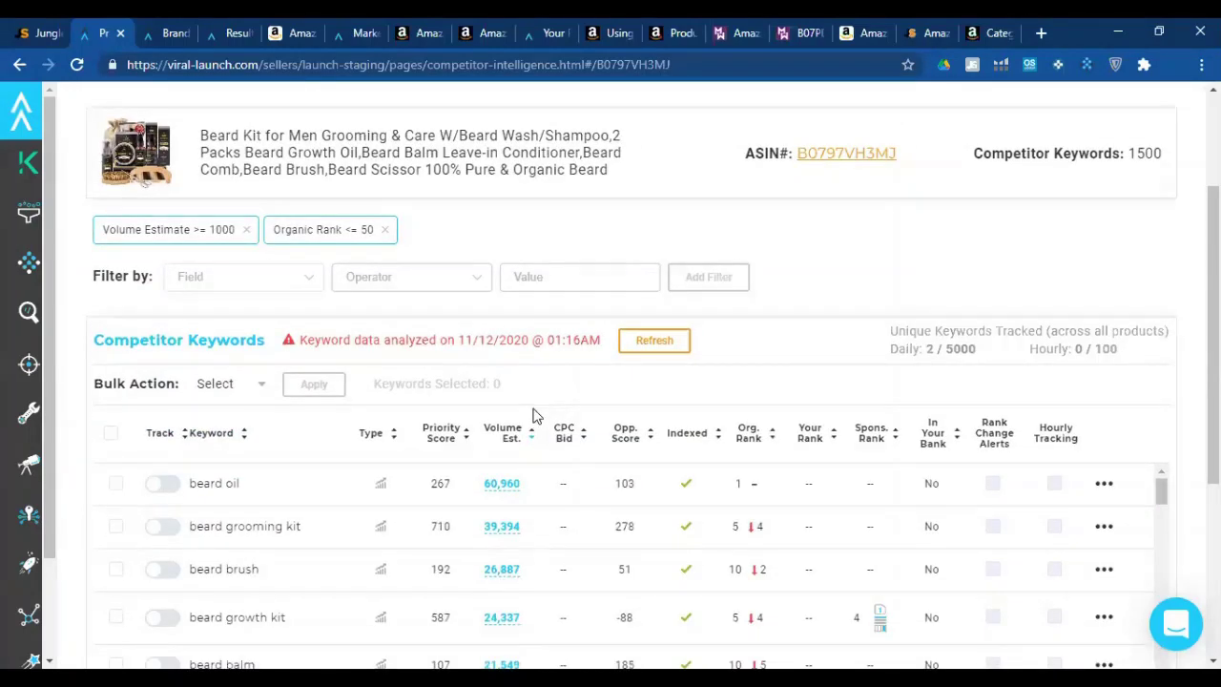
{"action": "scroll", "coordinate": [359, 426], "scroll_direction": "down", "scroll_amount": 1}
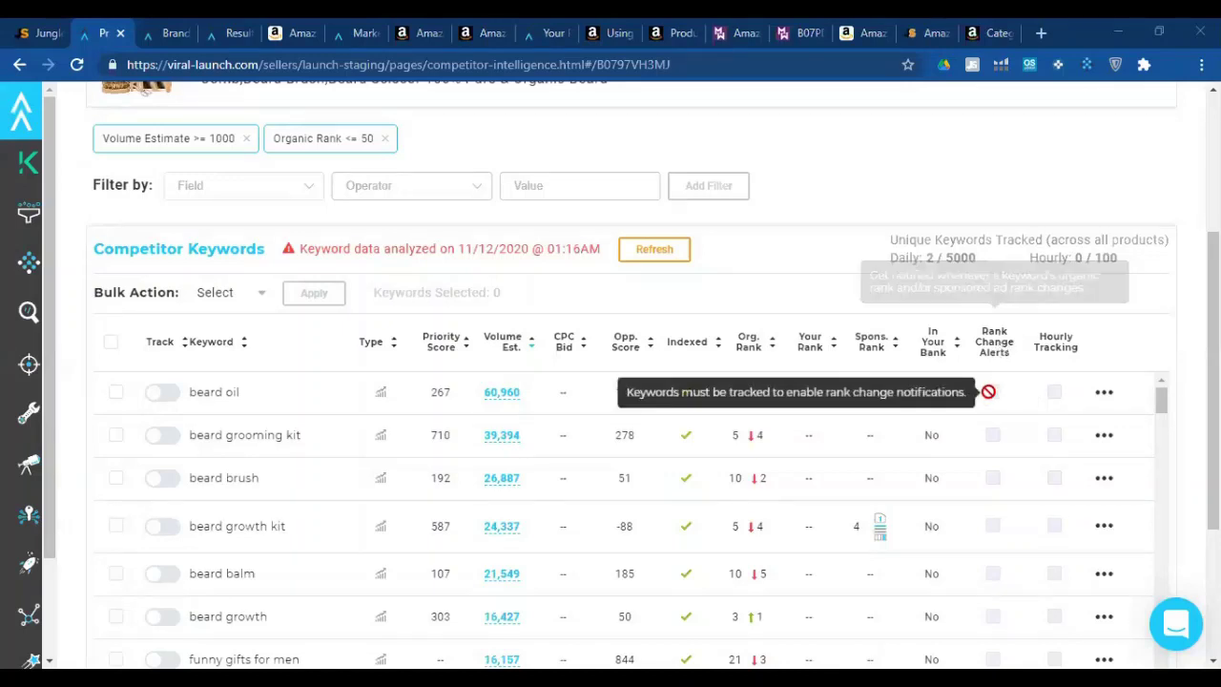
Enable tracking and Hourly Tracking for the "beard oil" keyword and look over the other competitor keywords.
{"action": "left_click", "coordinate": [164, 401]}
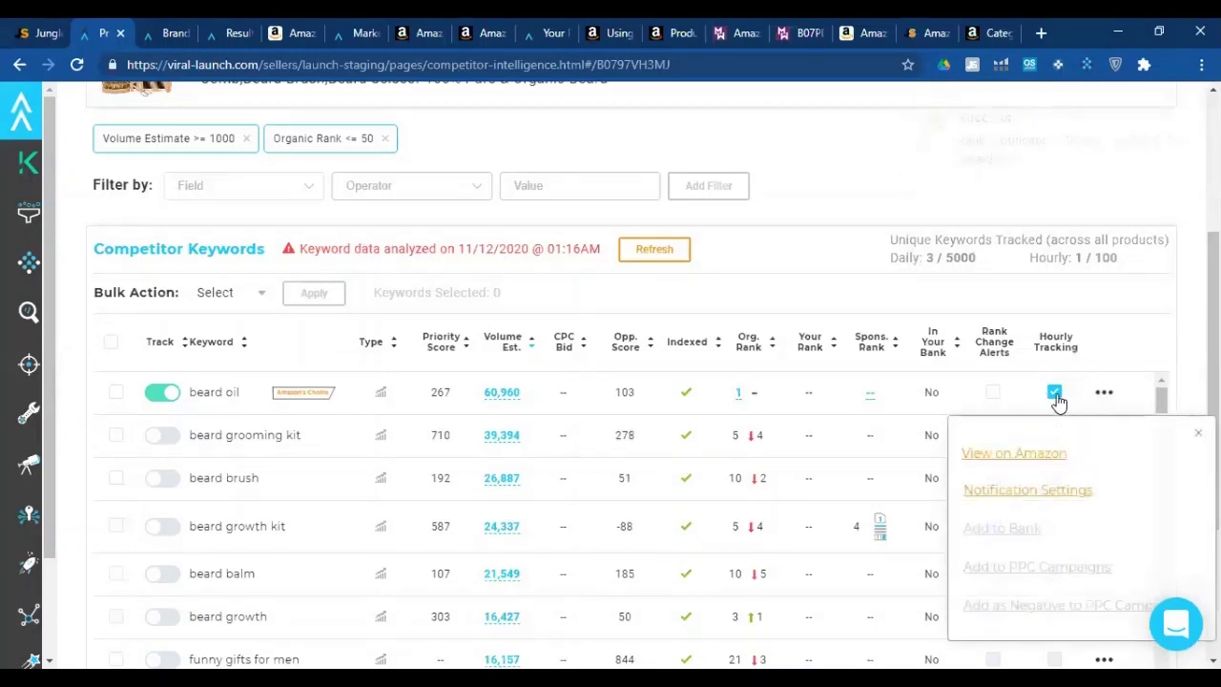
{"action": "left_click", "coordinate": [1054, 392]}
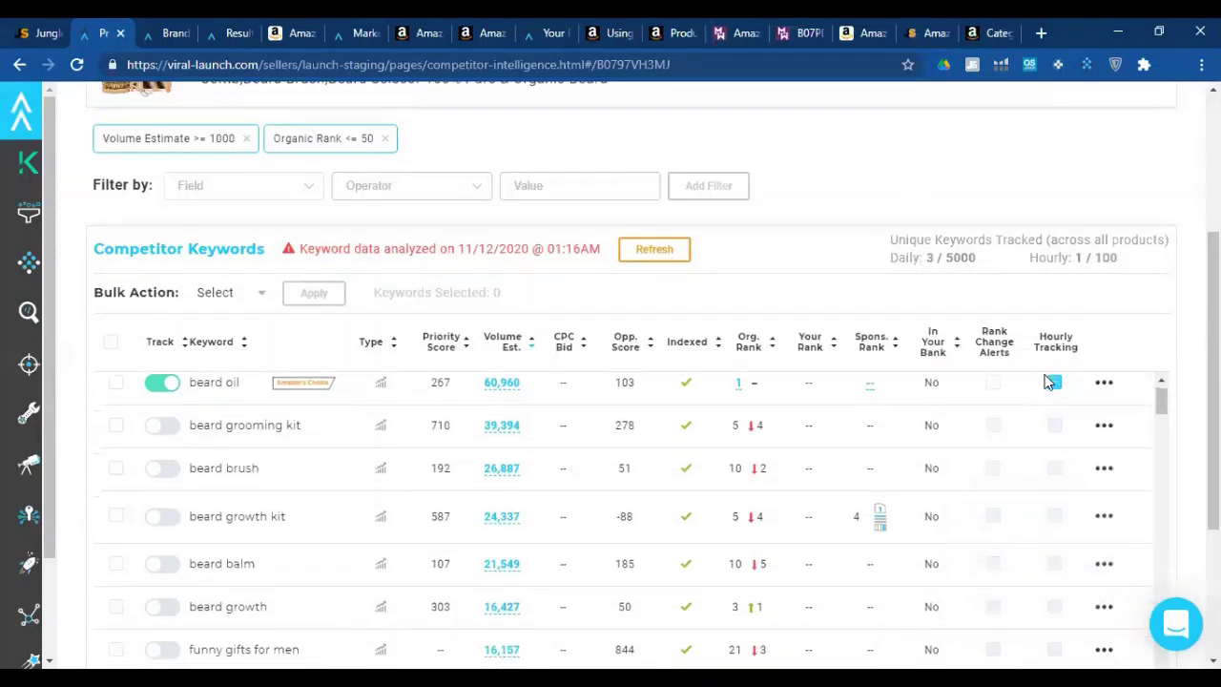
{"action": "scroll", "coordinate": [982, 372], "scroll_direction": "down", "scroll_amount": 3}
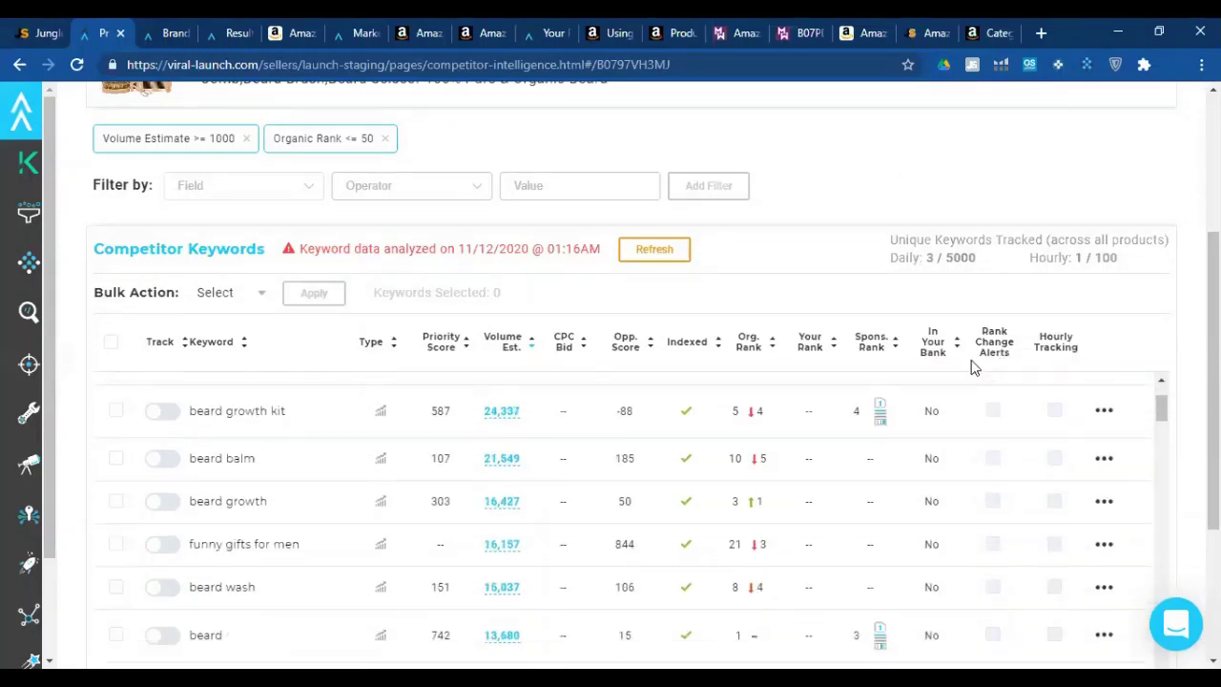
{"action": "scroll", "coordinate": [1059, 343], "scroll_direction": "up", "scroll_amount": 3}
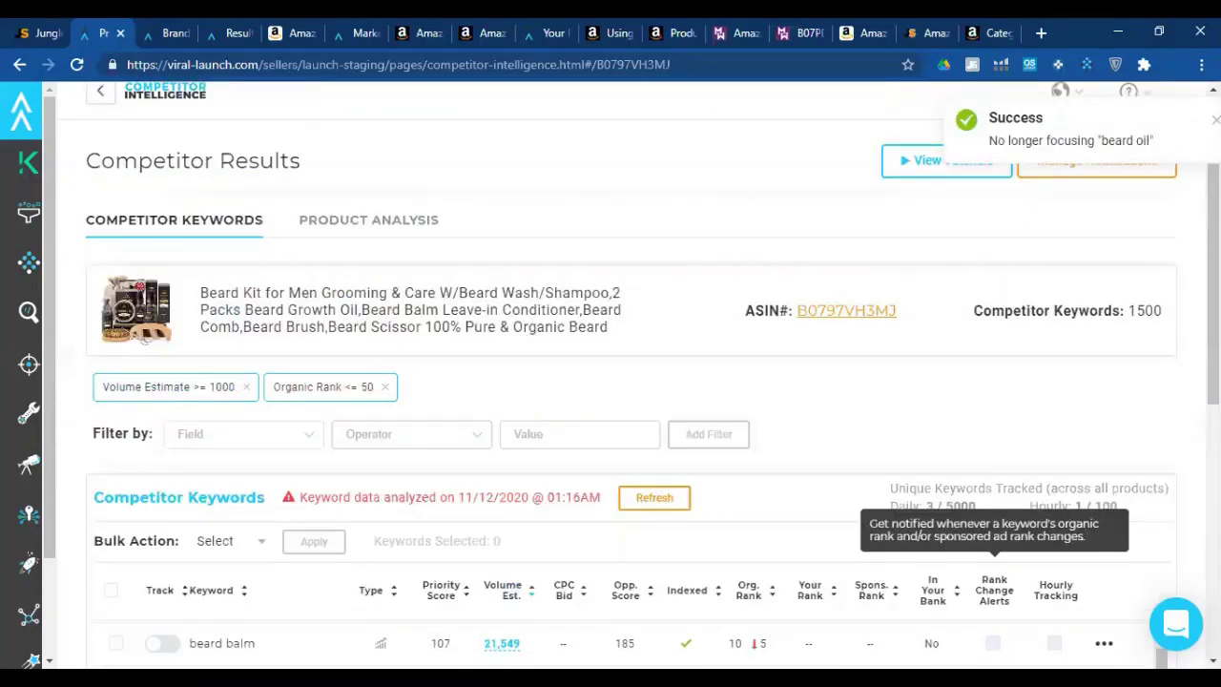
{"action": "scroll", "coordinate": [954, 381], "scroll_direction": "down", "scroll_amount": 3}
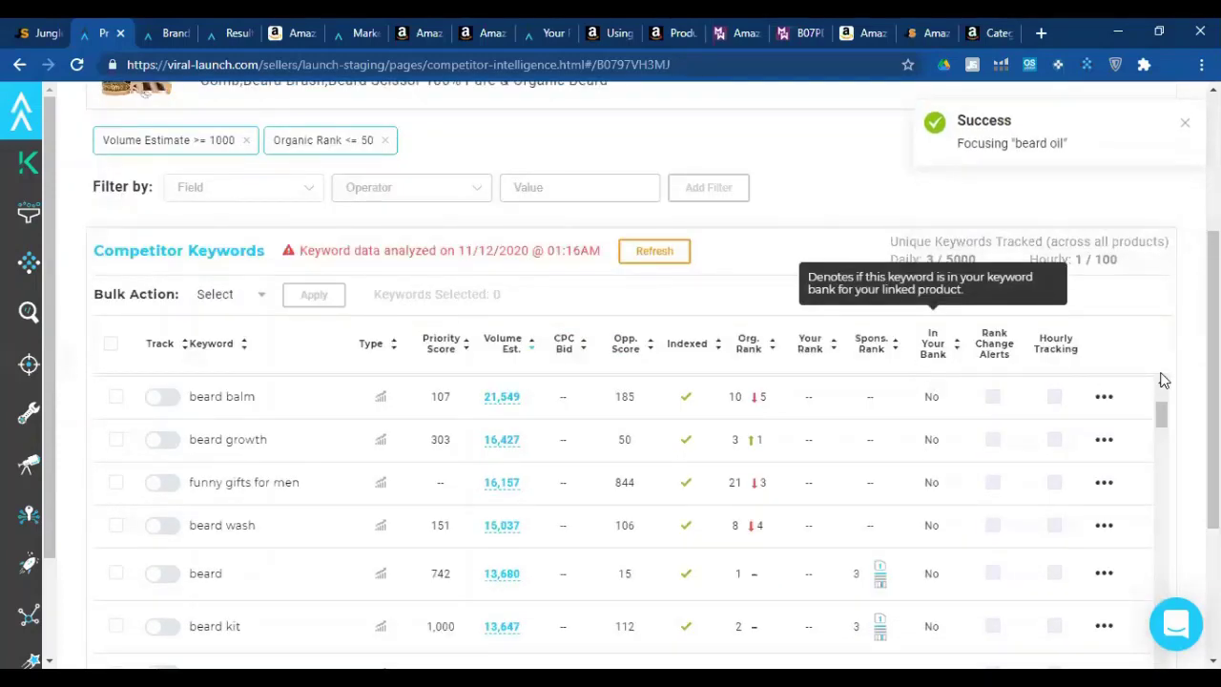
{"action": "scroll", "coordinate": [1163, 410], "scroll_direction": "up", "scroll_amount": 2}
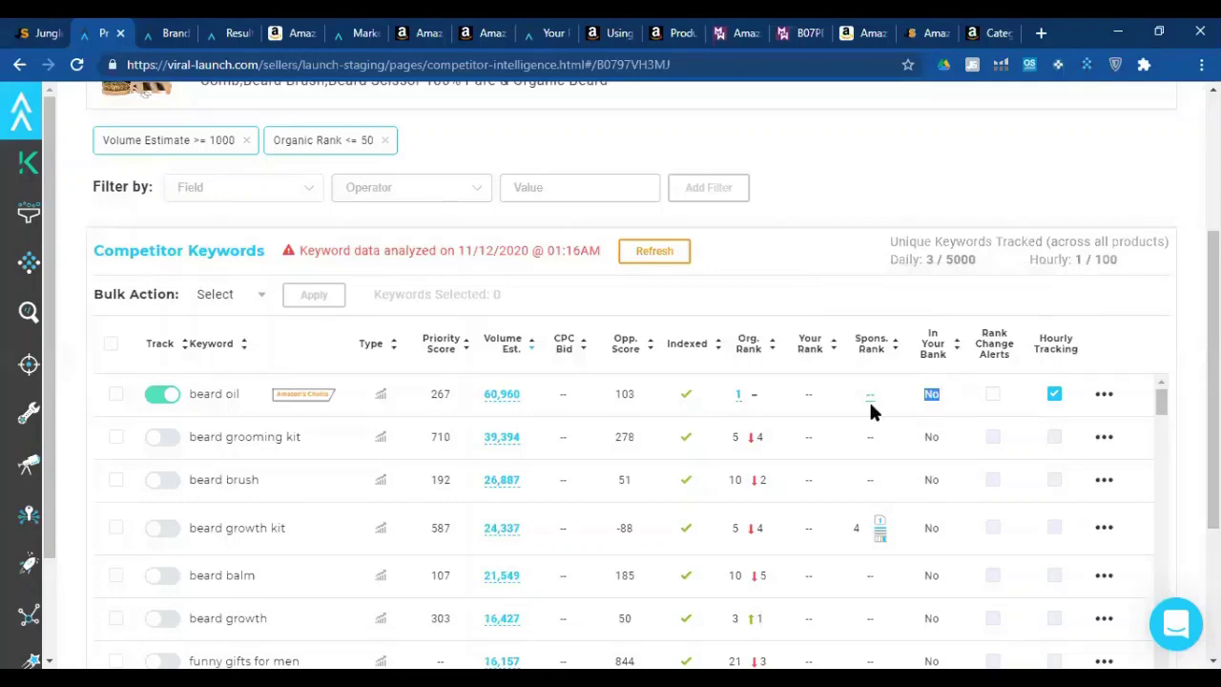
Check the daily and hourly tracked-keyword allowances and select the "beard brush" keyword.
{"action": "scroll", "coordinate": [847, 401], "scroll_direction": "down", "scroll_amount": 1}
{"action": "scroll", "coordinate": [109, 479], "scroll_direction": "up", "scroll_amount": 1}
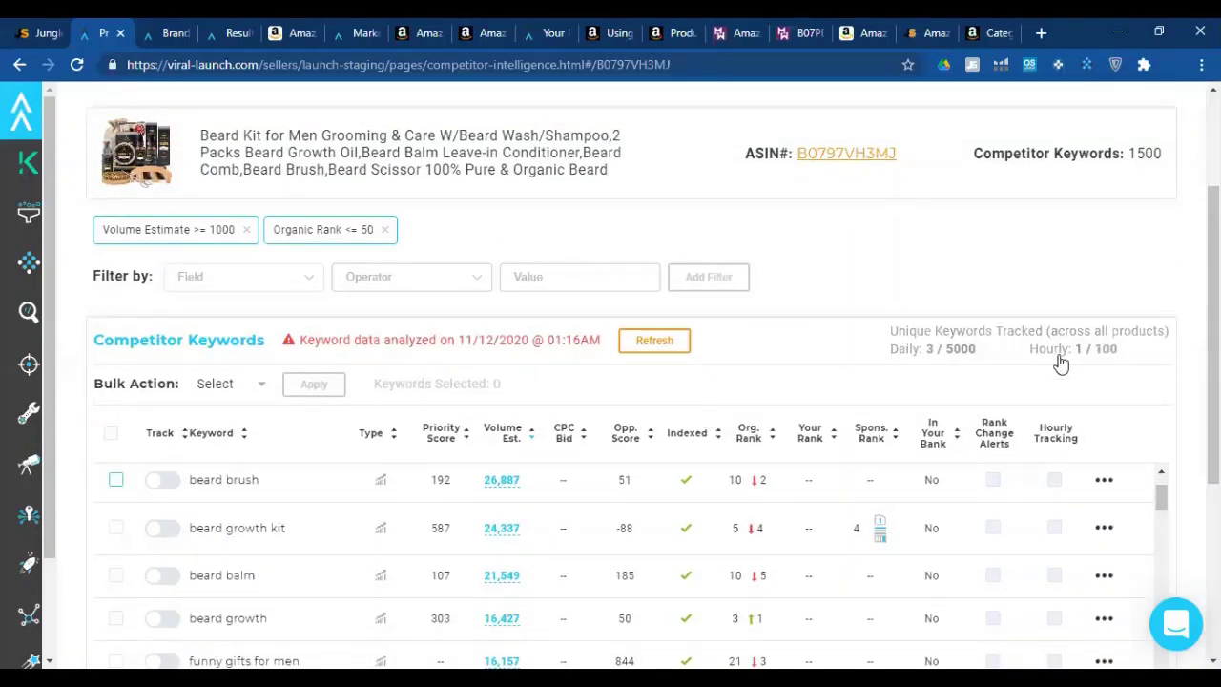
{"action": "key", "text": "space"}
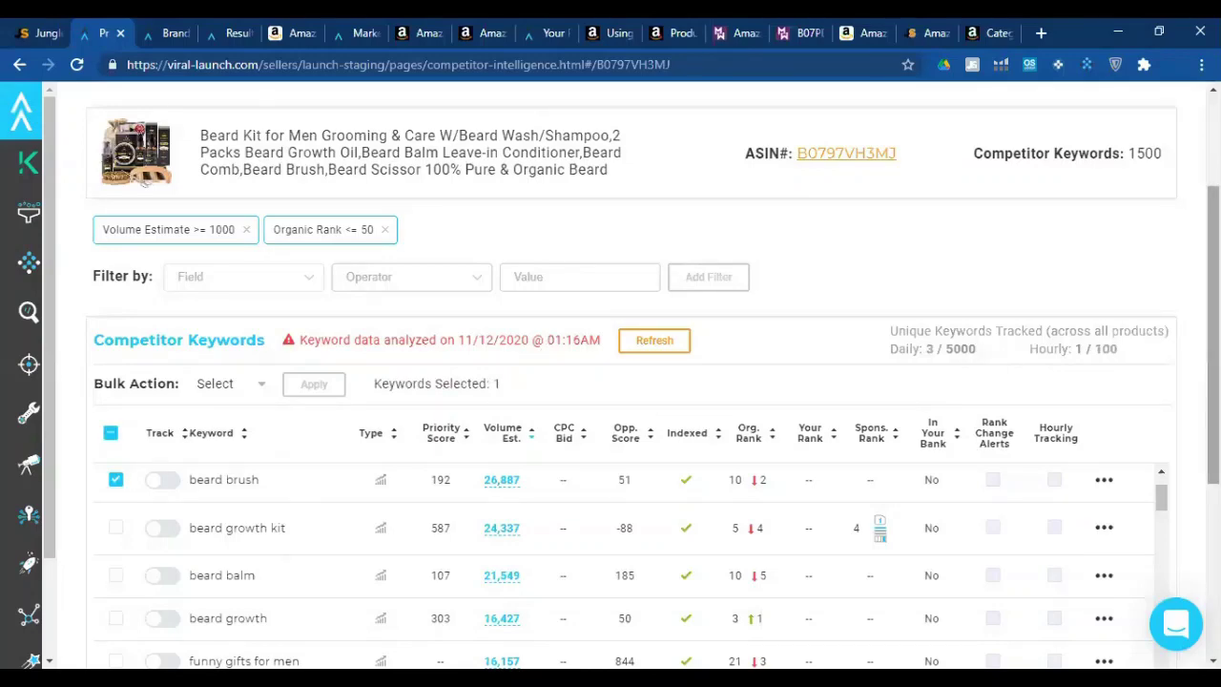
{"action": "scroll", "coordinate": [629, 381], "scroll_direction": "up", "scroll_amount": 2}
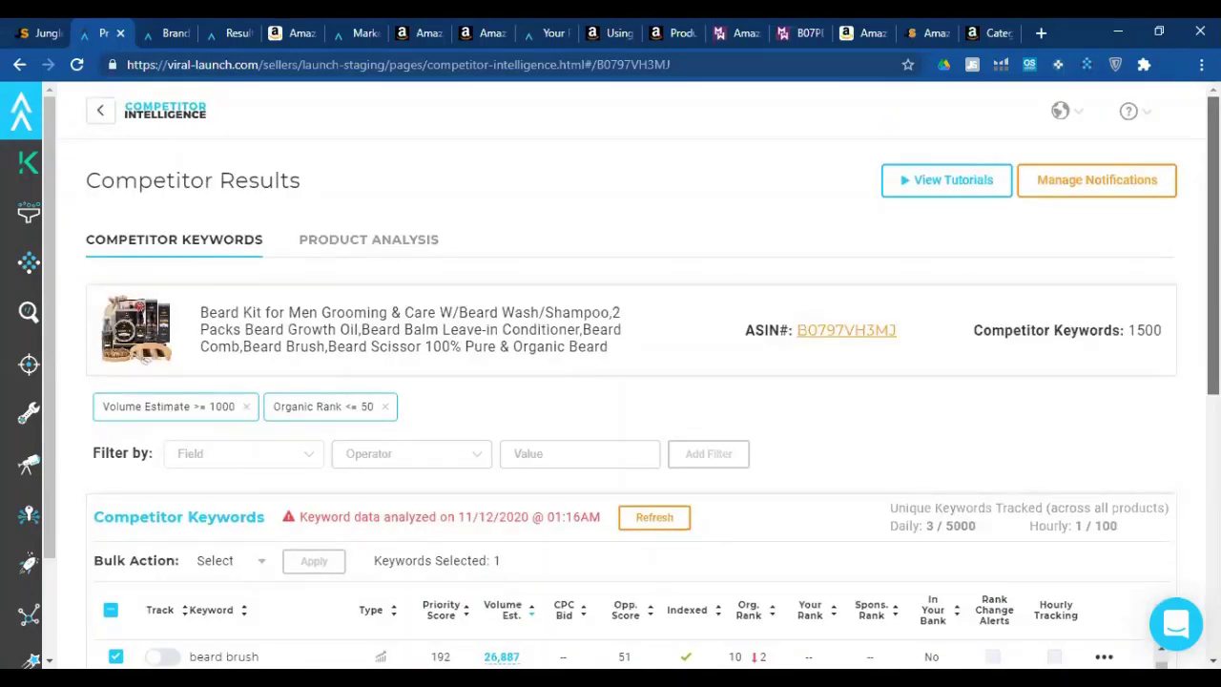
Check the bulk actions available for the selected keyword, and clear the selection of "beard brush".
{"action": "scroll", "coordinate": [131, 299], "scroll_direction": "down", "scroll_amount": 3}
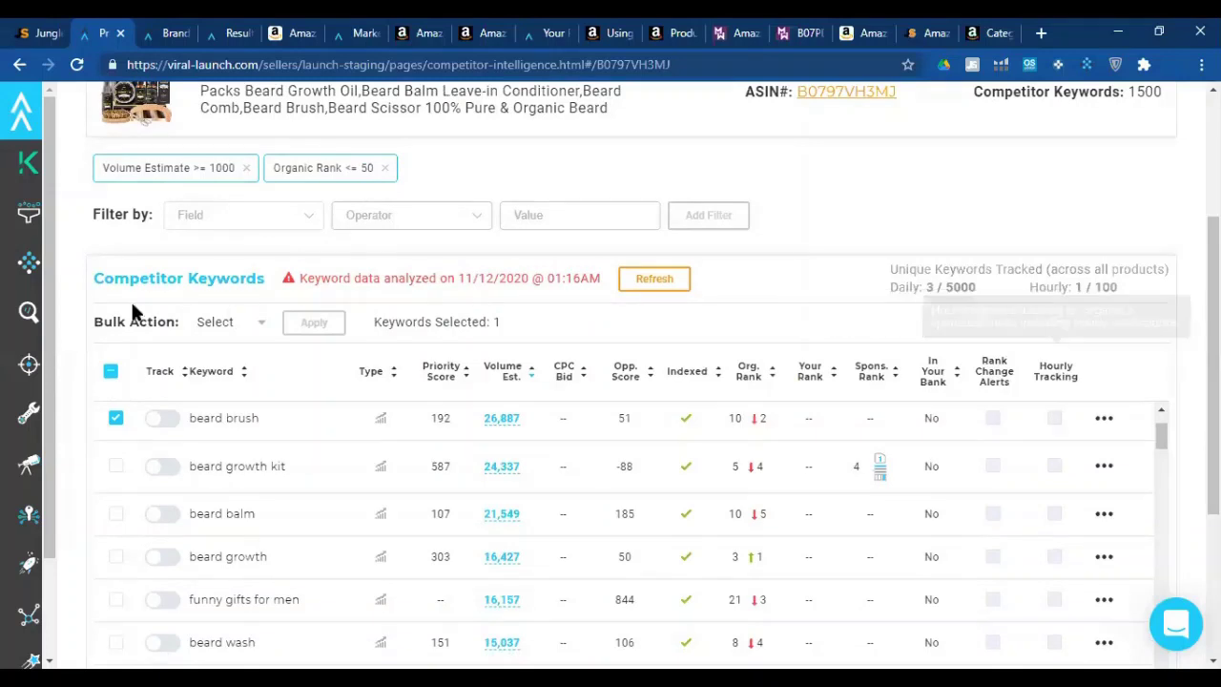
{"action": "left_click", "coordinate": [250, 327]}
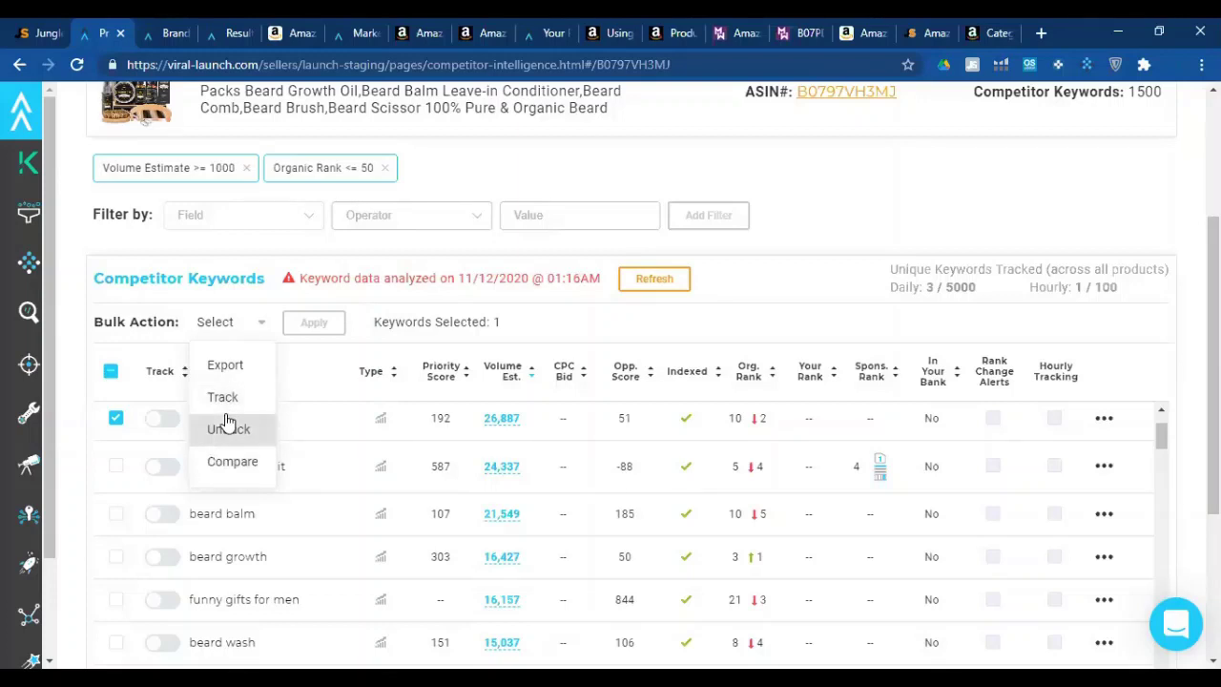
{"action": "left_click", "coordinate": [115, 421]}
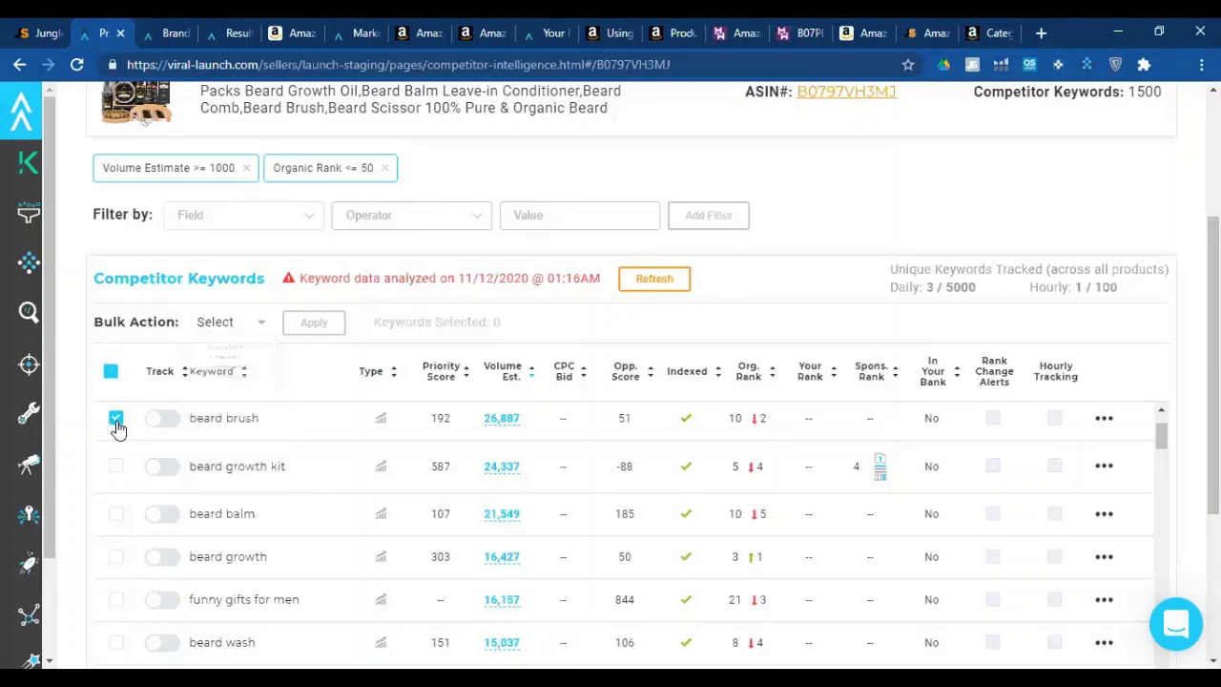
{"action": "left_click", "coordinate": [115, 421]}
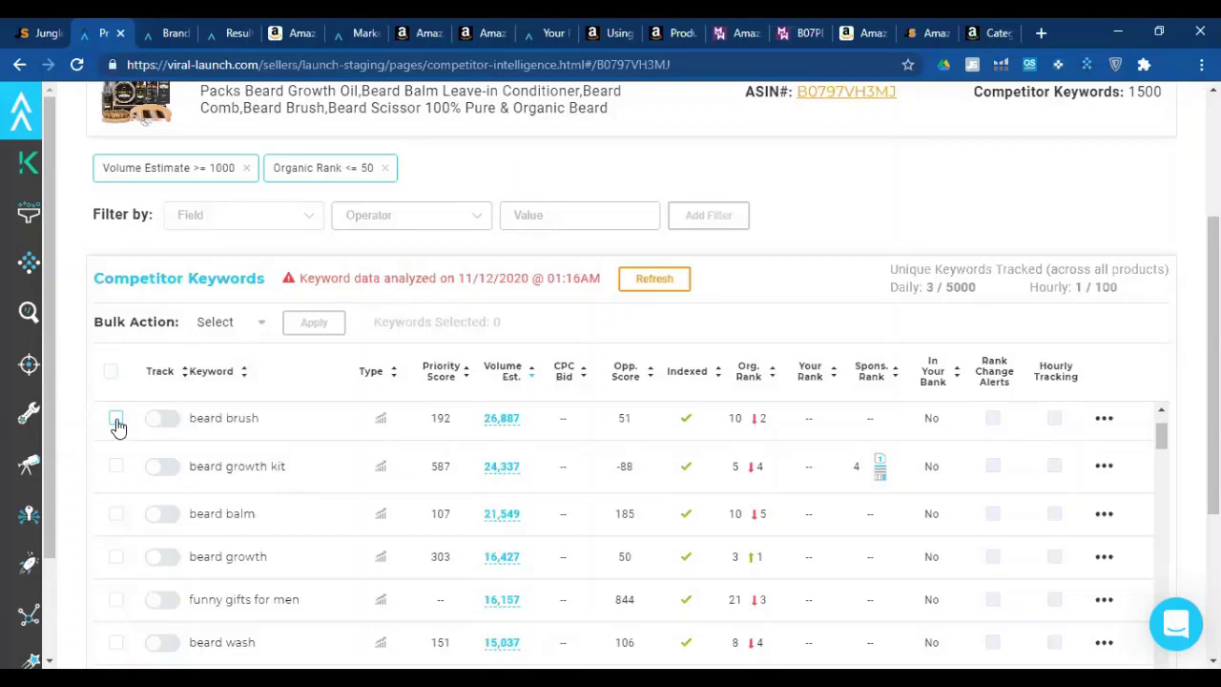
{"action": "left_click", "coordinate": [116, 421]}
{"action": "left_click", "coordinate": [115, 421]}
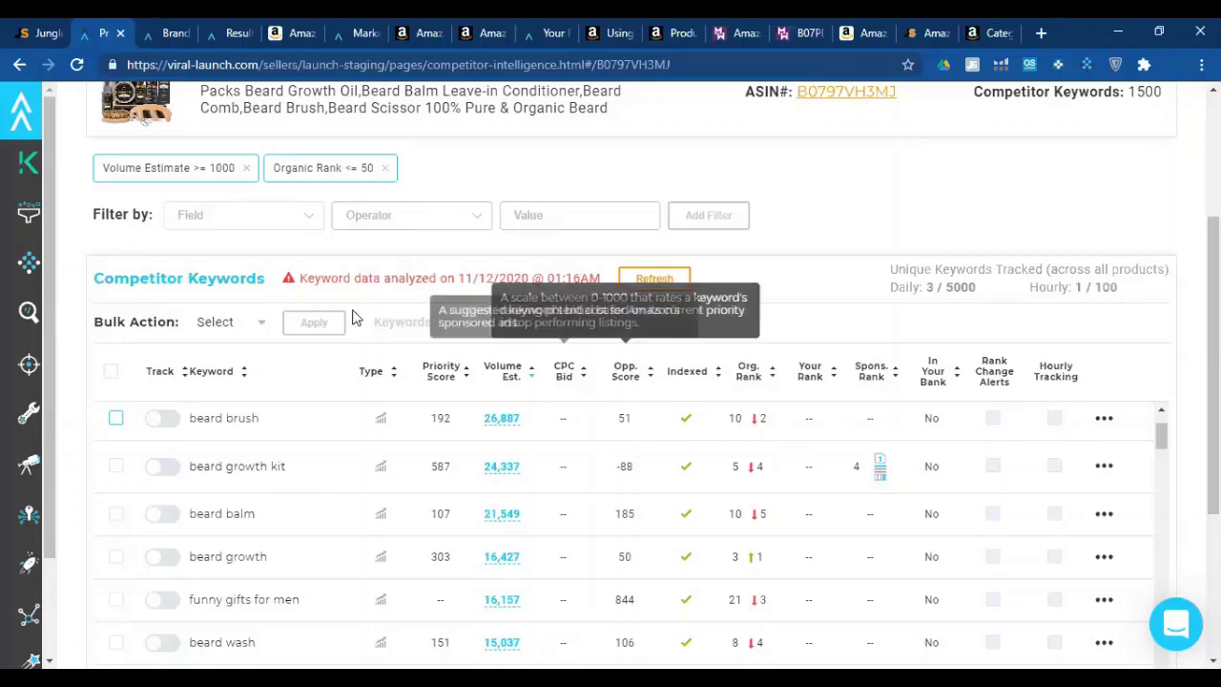
Examine the Your Rank and Sponsored Rank columns and the ad placement details for "beard growth kit" in the competitor keywords.
{"action": "scroll", "coordinate": [739, 430], "scroll_direction": "up", "scroll_amount": 1}
{"action": "scroll", "coordinate": [722, 389], "scroll_direction": "down", "scroll_amount": 2}
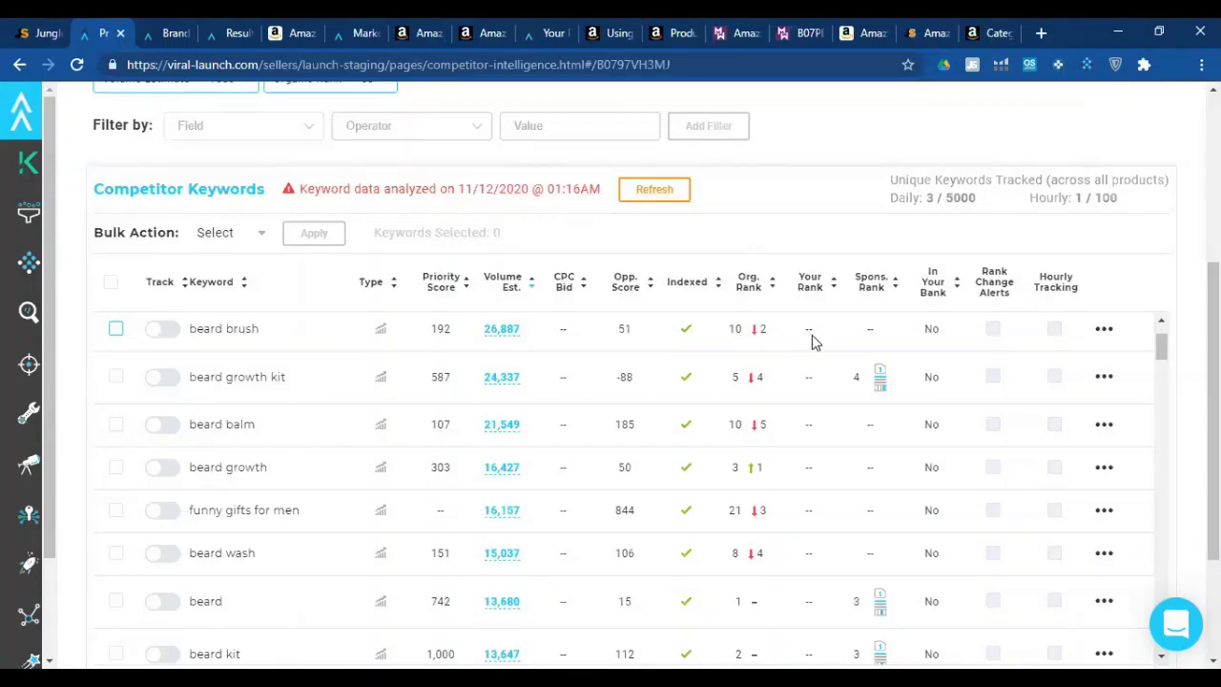
{"action": "mouse_move", "coordinate": [830, 303]}
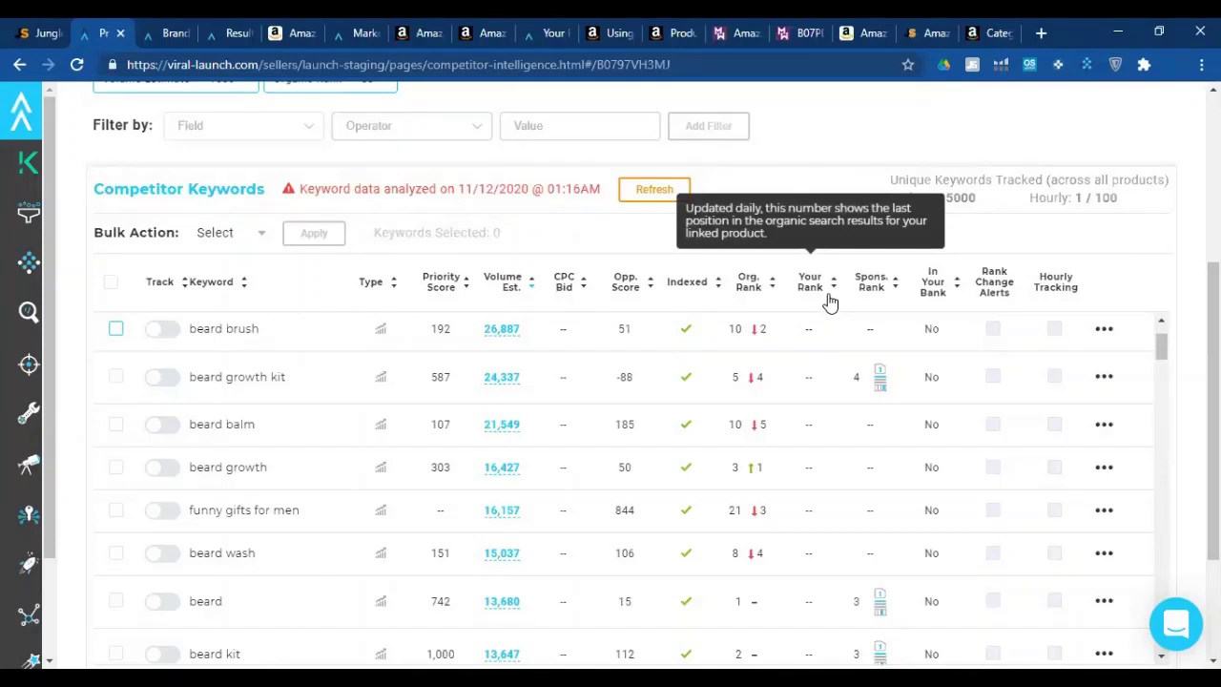
{"action": "mouse_move", "coordinate": [883, 292]}
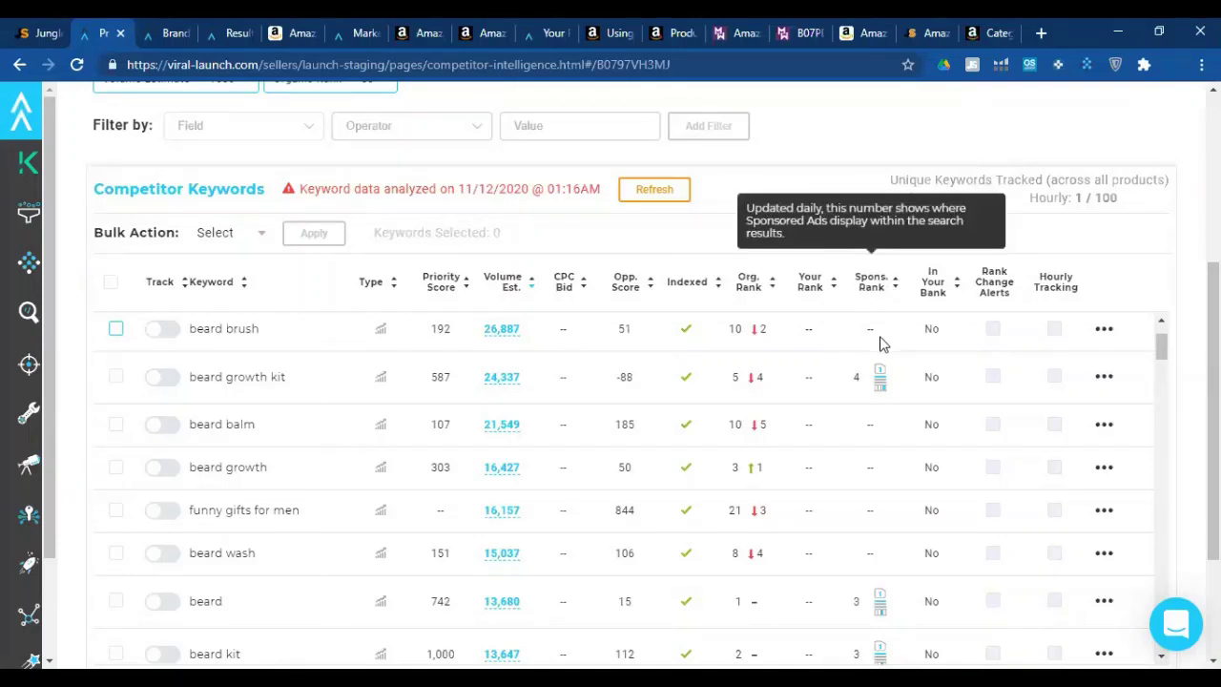
{"action": "mouse_move", "coordinate": [883, 387]}
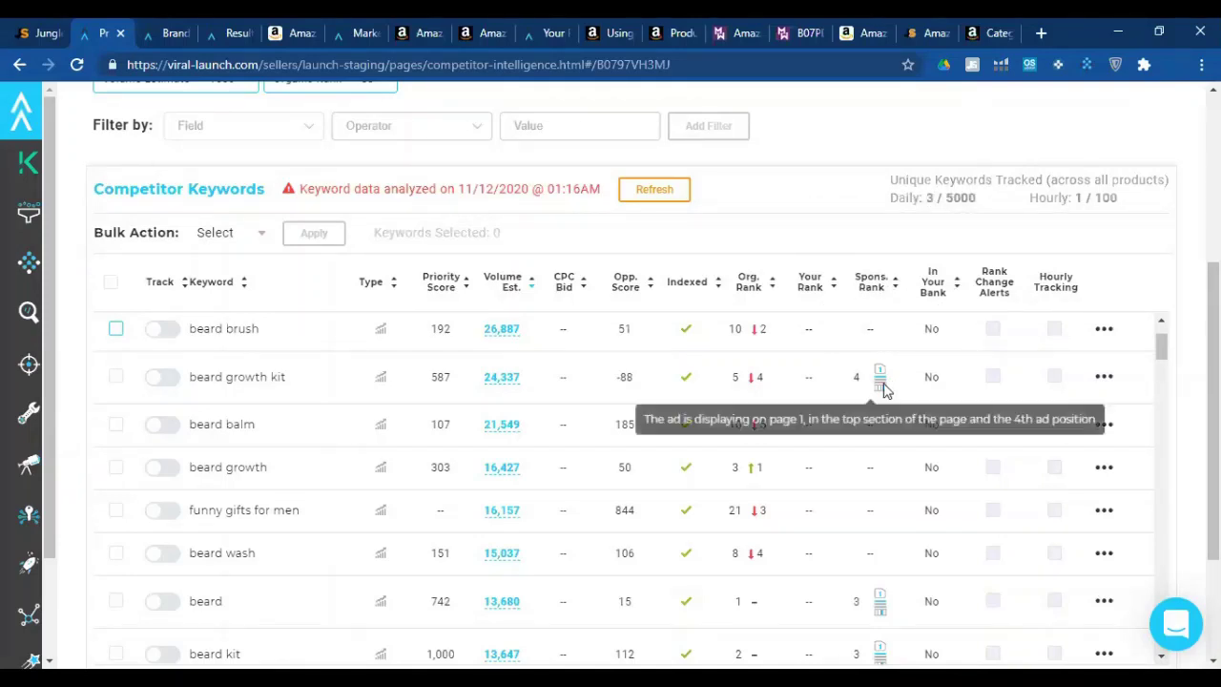
{"action": "scroll", "coordinate": [883, 381], "scroll_direction": "down", "scroll_amount": 2}
{"action": "scroll", "coordinate": [848, 362], "scroll_direction": "up", "scroll_amount": 2}
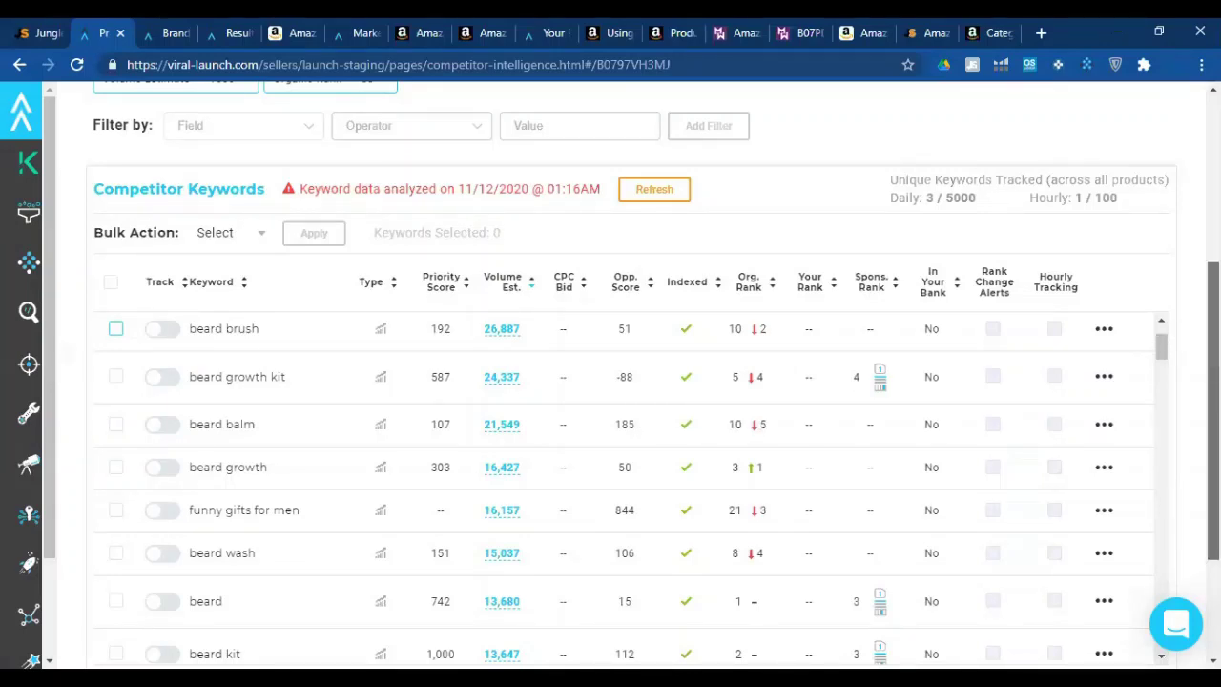
{"action": "scroll", "coordinate": [1213, 410], "scroll_direction": "down", "scroll_amount": 2}
{"action": "scroll", "coordinate": [652, 374], "scroll_direction": "up", "scroll_amount": 4}
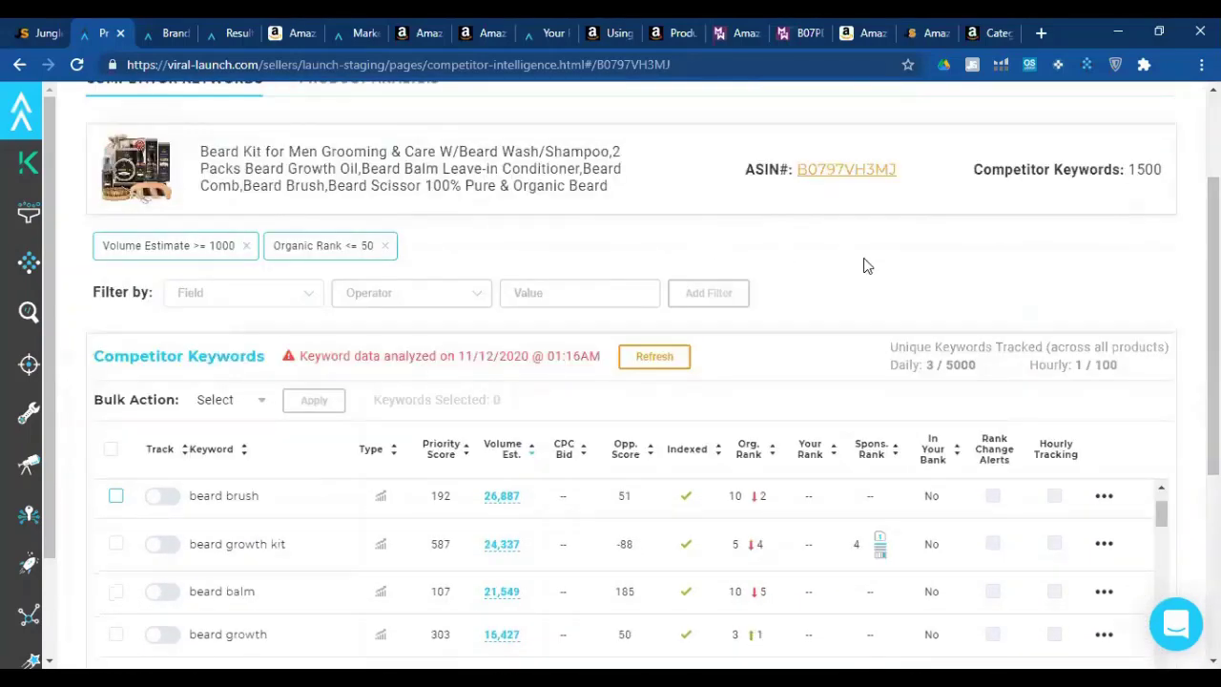
{"action": "scroll", "coordinate": [1179, 315], "scroll_direction": "up", "scroll_amount": 2}
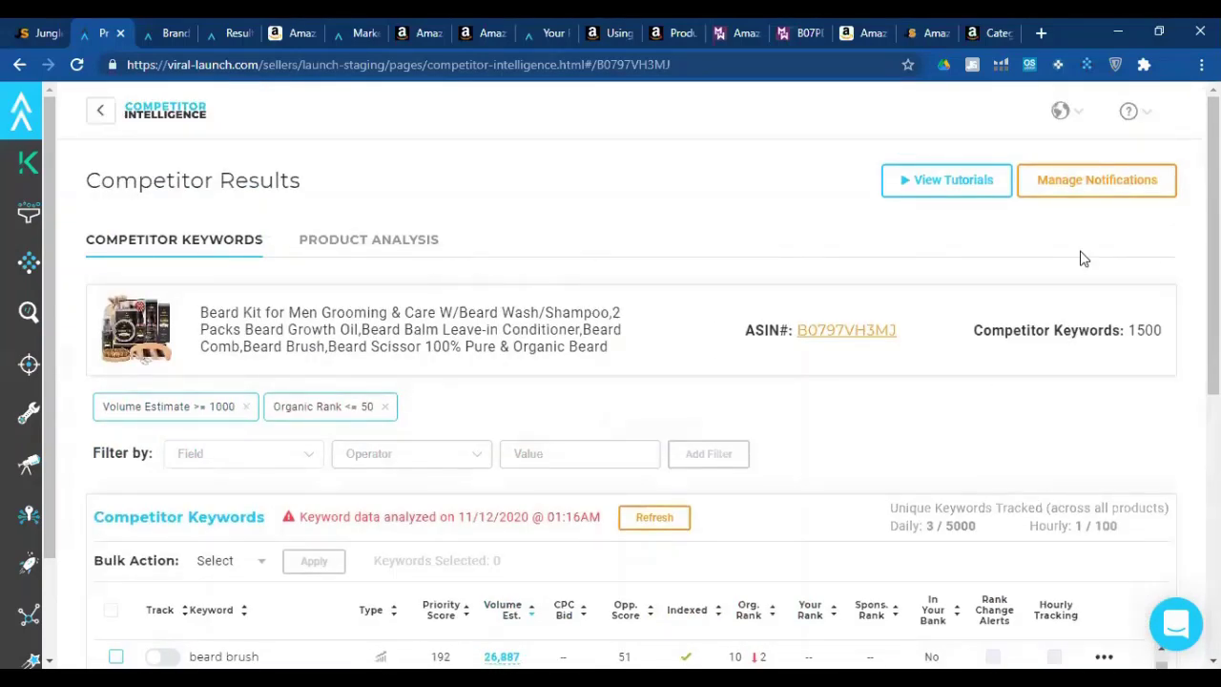
Review the beard kit's product, sales and review information in Product Analysis, and return to its competitor keywords.
{"action": "left_click", "coordinate": [336, 254]}
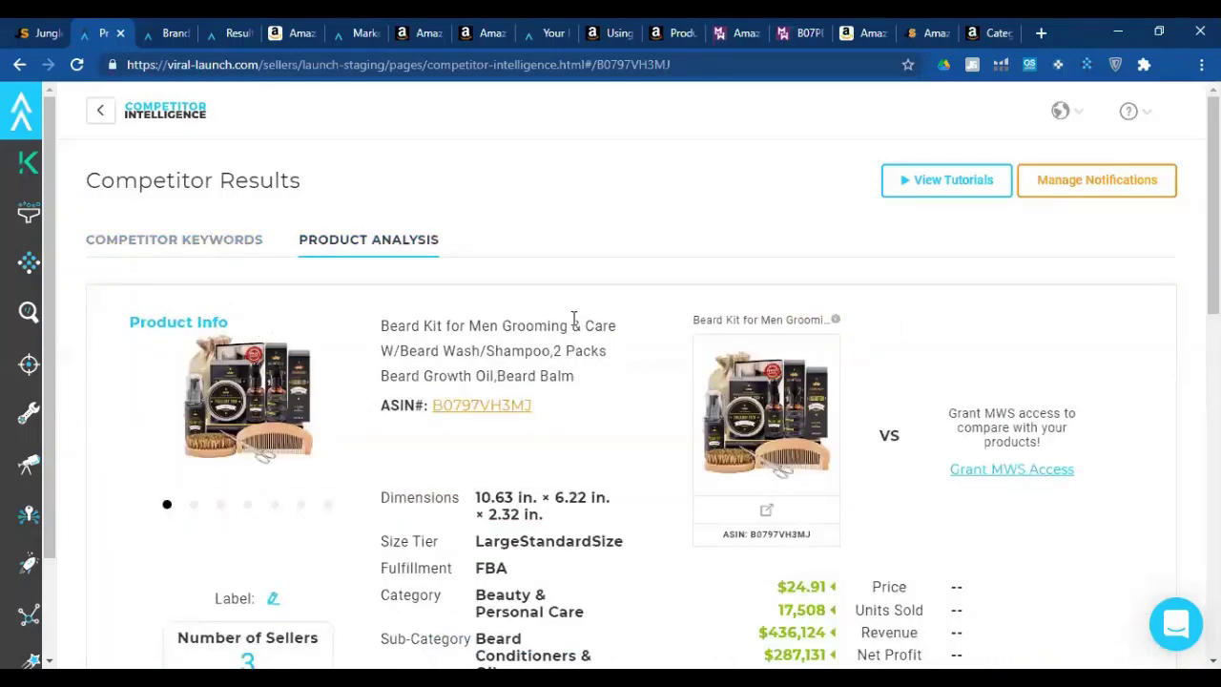
{"action": "scroll", "coordinate": [346, 245], "scroll_direction": "down", "scroll_amount": 4}
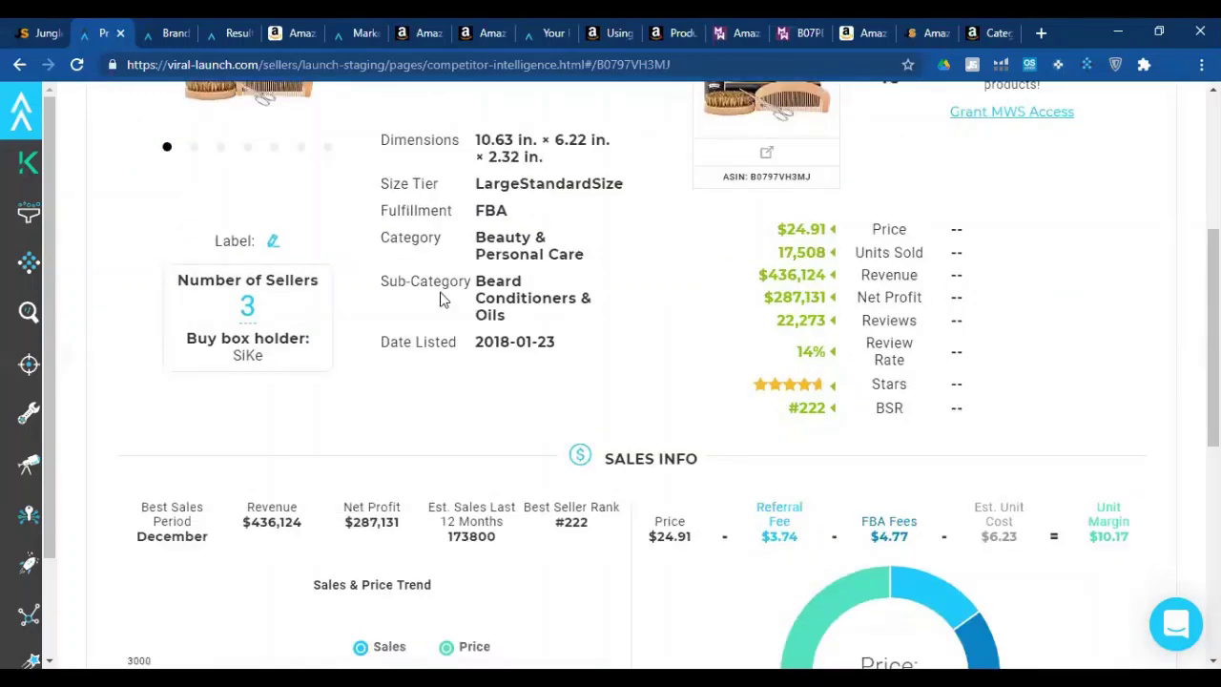
{"action": "scroll", "coordinate": [440, 300], "scroll_direction": "down", "scroll_amount": 4}
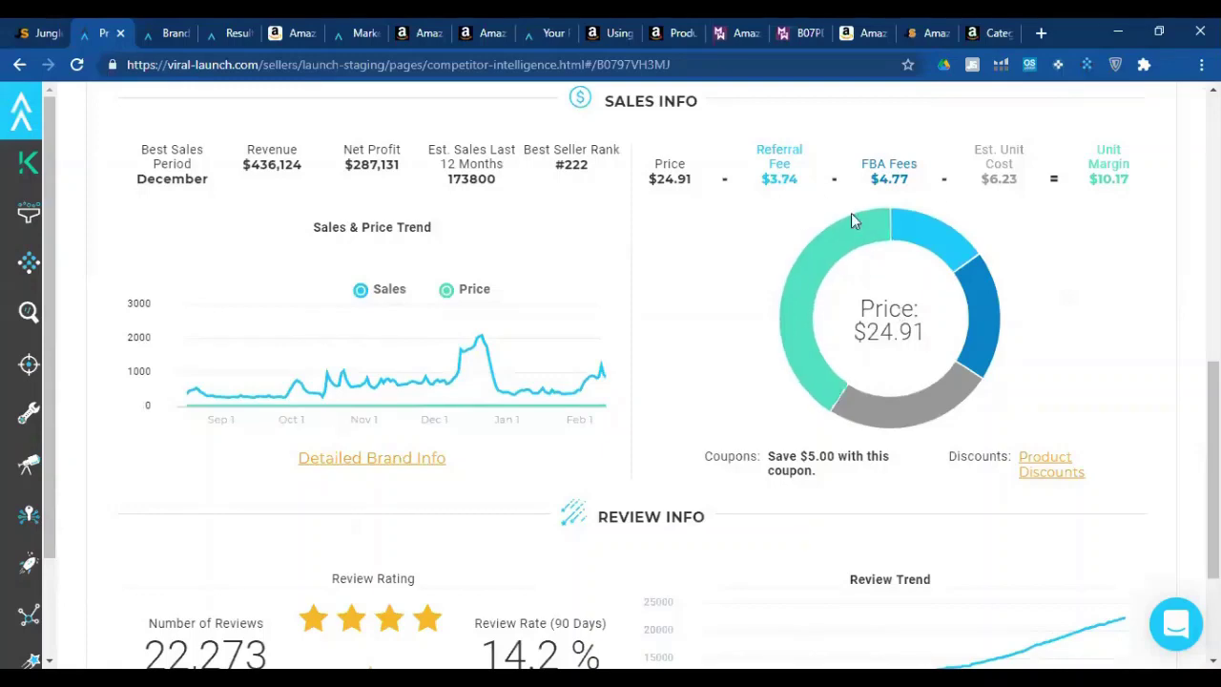
{"action": "scroll", "coordinate": [640, 204], "scroll_direction": "down", "scroll_amount": 2}
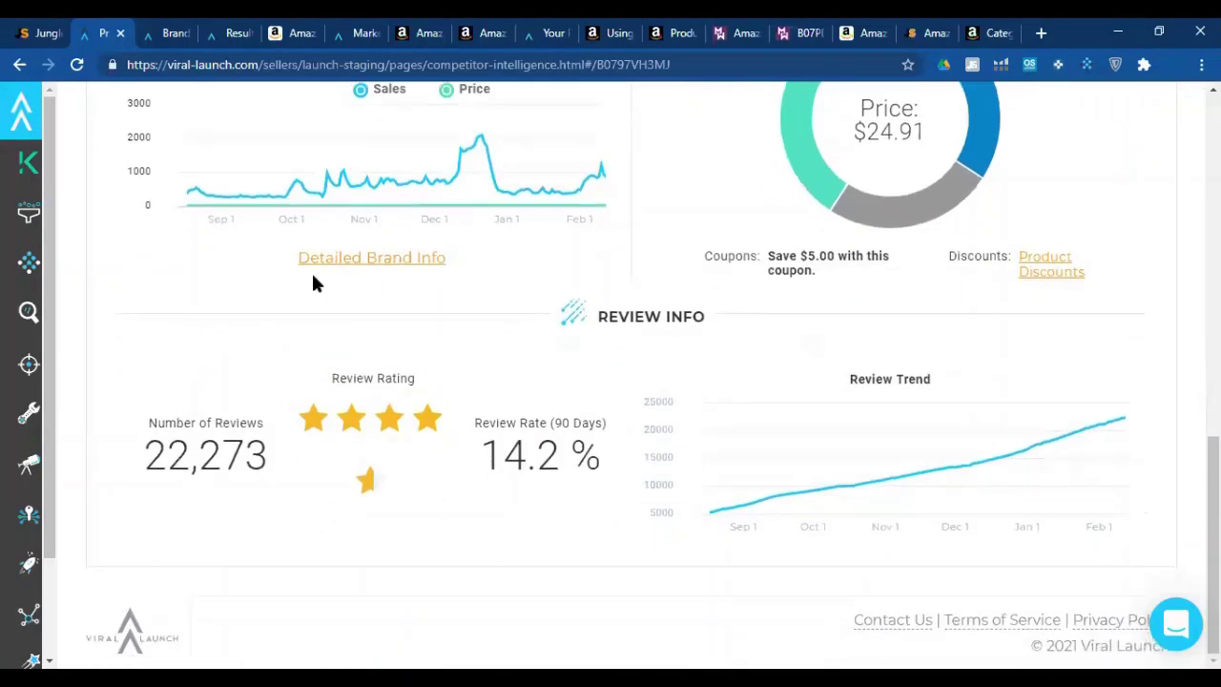
{"action": "scroll", "coordinate": [702, 360], "scroll_direction": "up", "scroll_amount": 7}
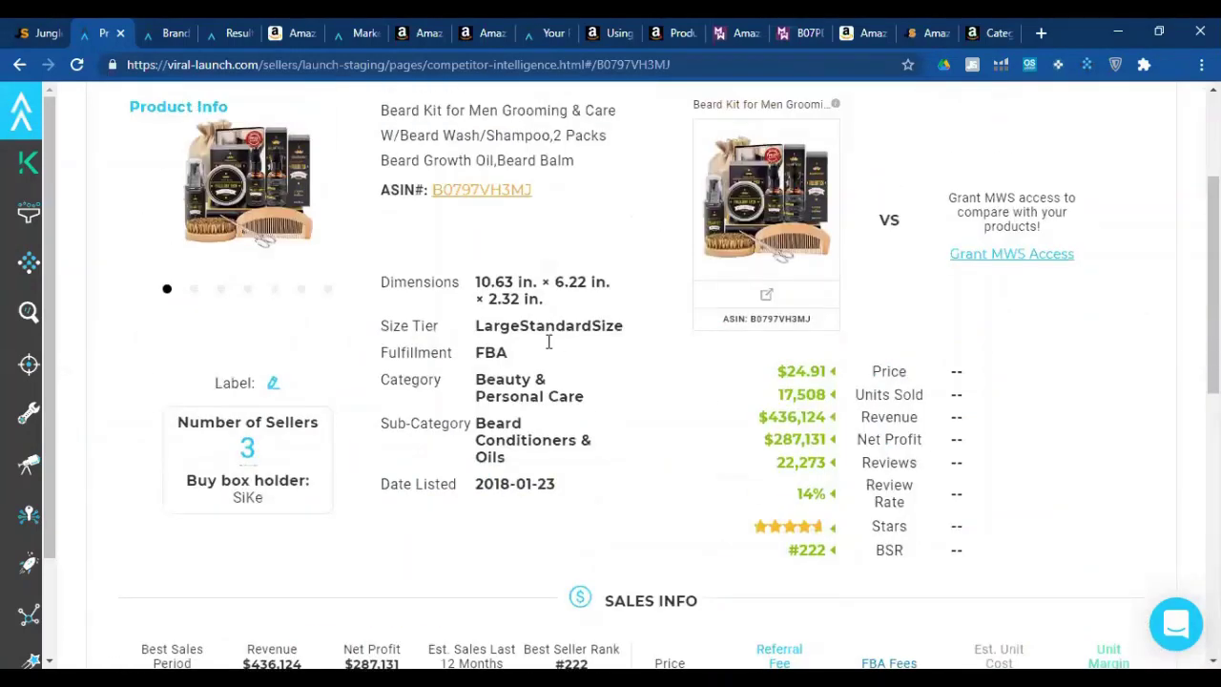
{"action": "scroll", "coordinate": [548, 342], "scroll_direction": "up", "scroll_amount": 2}
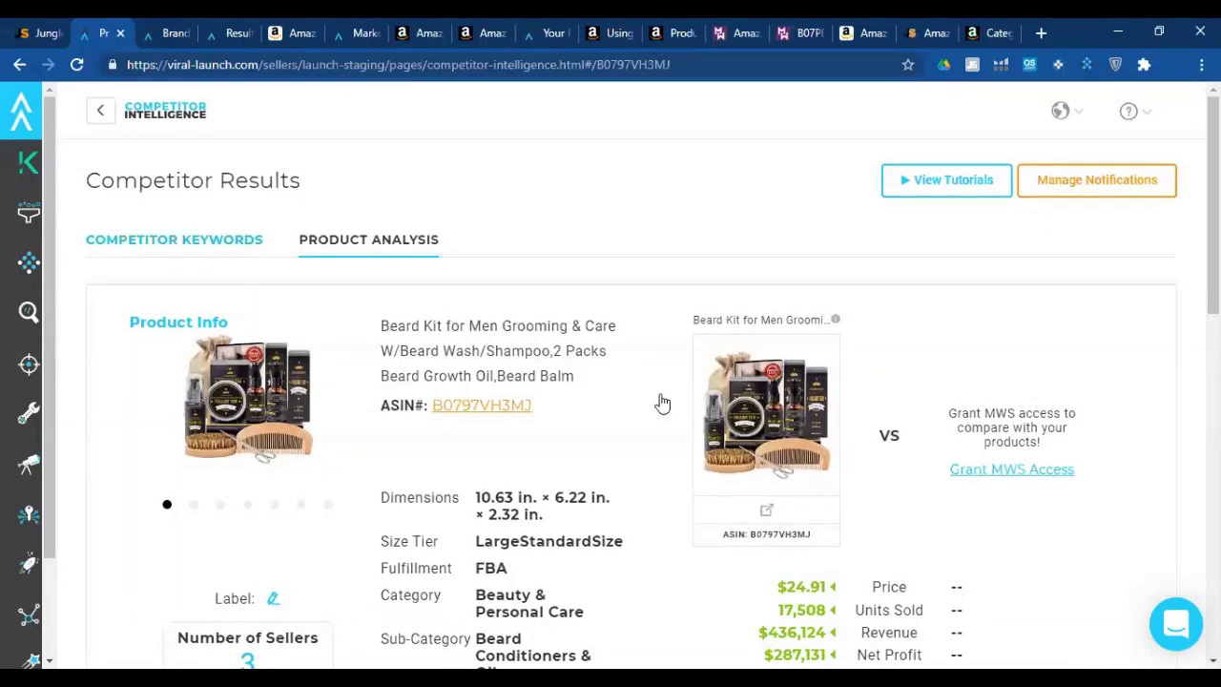
{"action": "scroll", "coordinate": [663, 403], "scroll_direction": "down", "scroll_amount": 2}
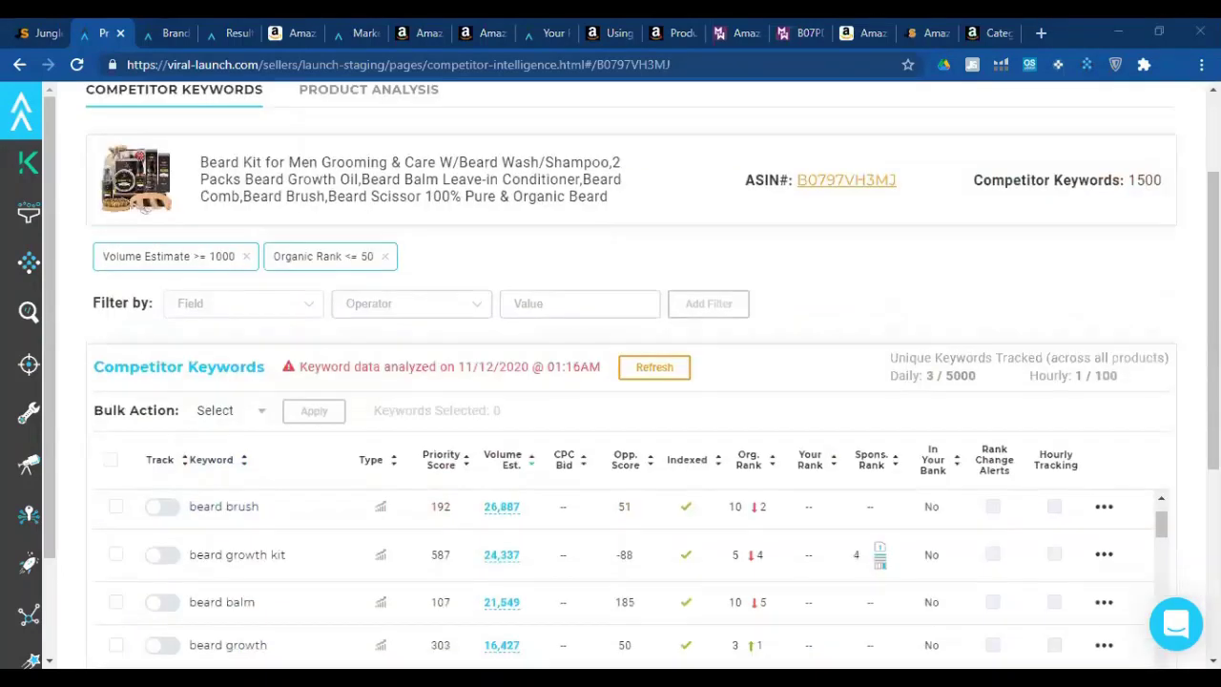
Check the additional actions available for the "beard brush" keyword, leaving the keyword unselected.
{"action": "left_click", "coordinate": [1104, 479]}
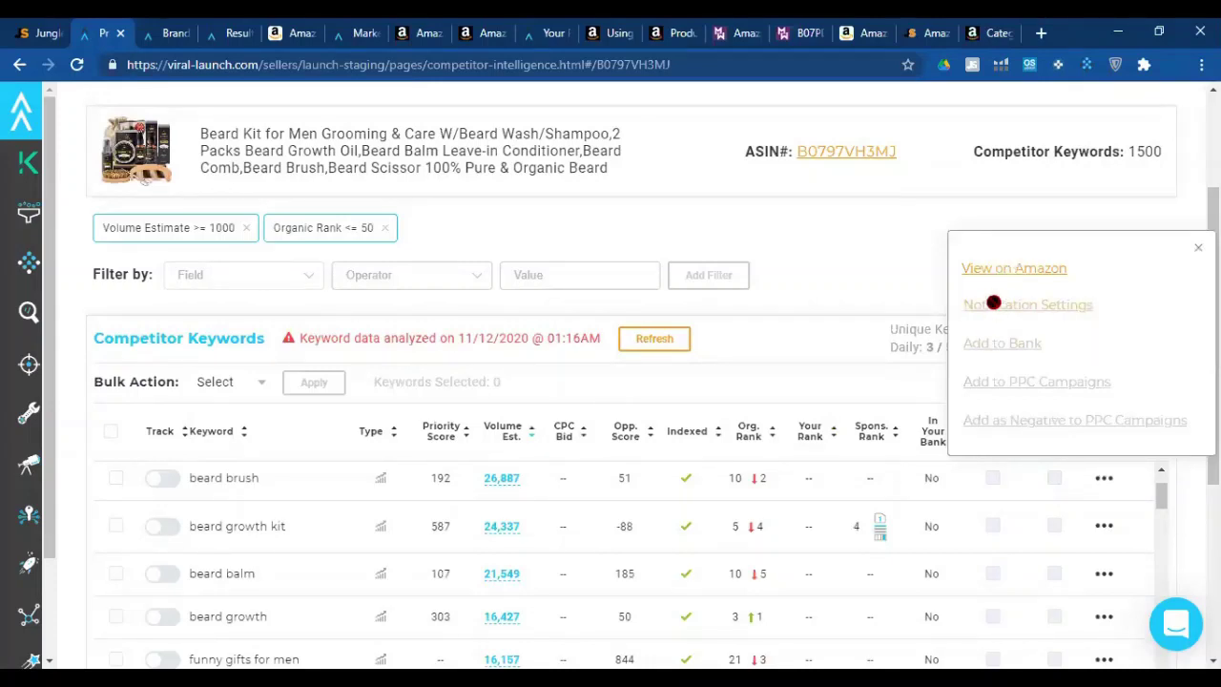
{"action": "left_click", "coordinate": [115, 479]}
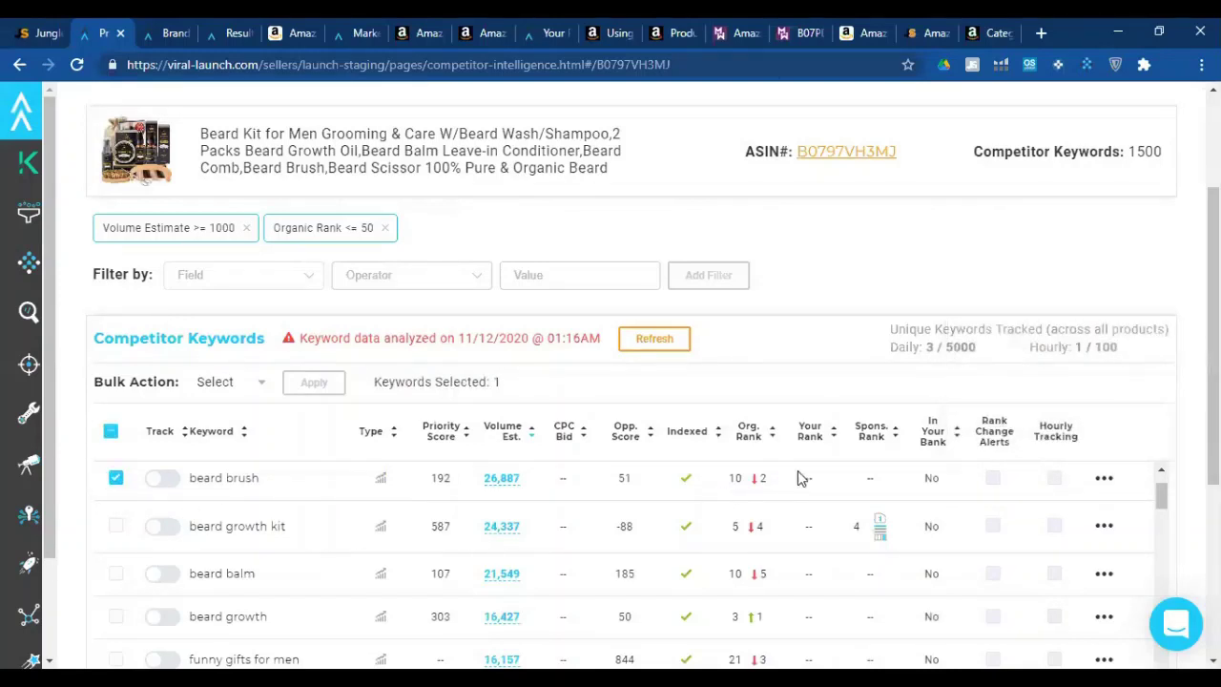
{"action": "left_click", "coordinate": [1104, 477]}
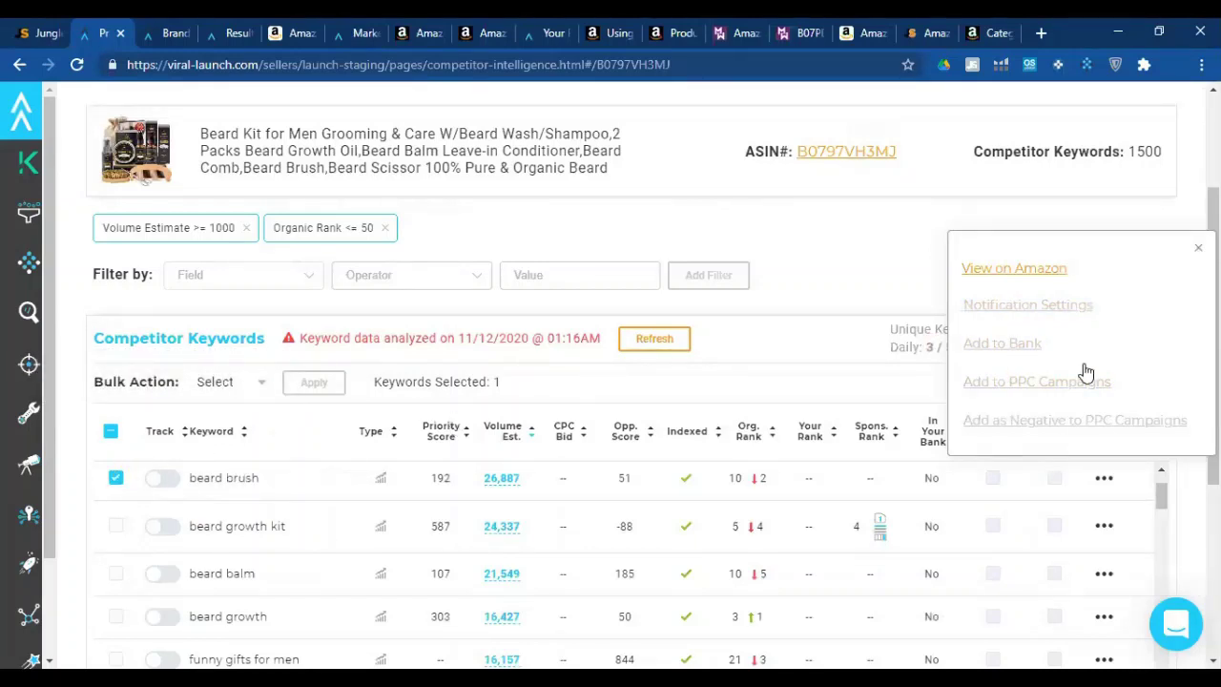
{"action": "left_click", "coordinate": [1111, 499]}
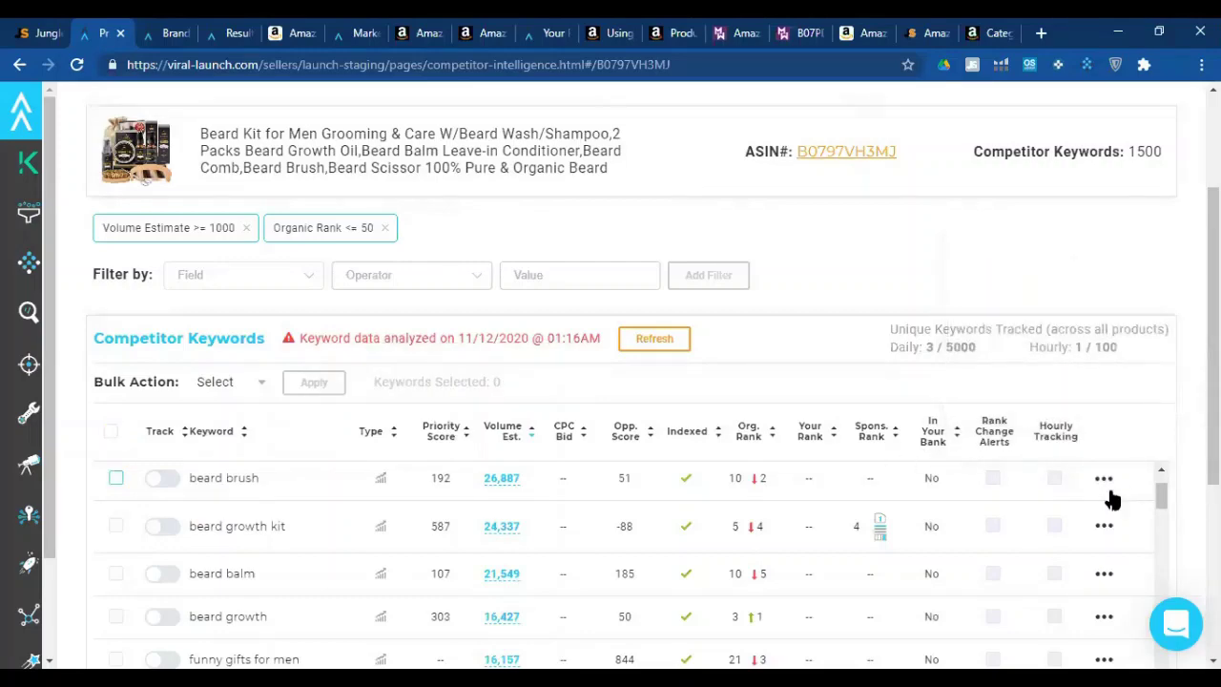
{"action": "scroll", "coordinate": [976, 334], "scroll_direction": "up", "scroll_amount": 1}
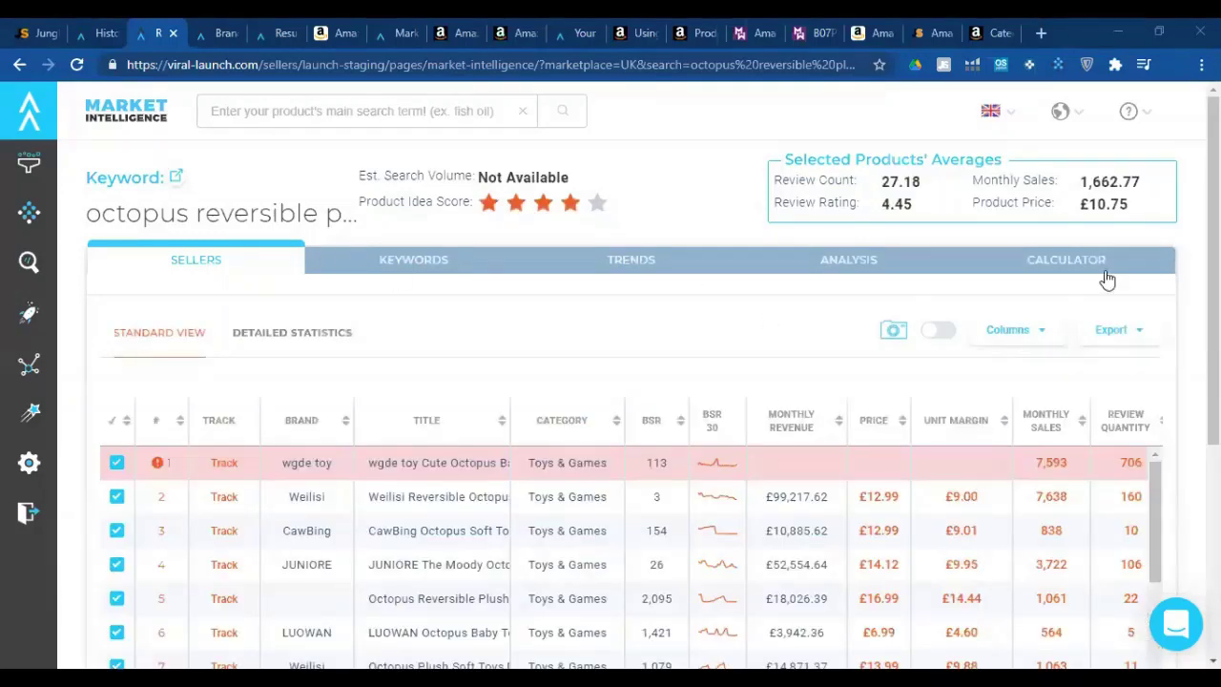
Open the Market Intelligence calculator for the octopus reversible keyword and review its unit profit, fees and Advanced Calculations.
{"action": "left_click", "coordinate": [1106, 276]}
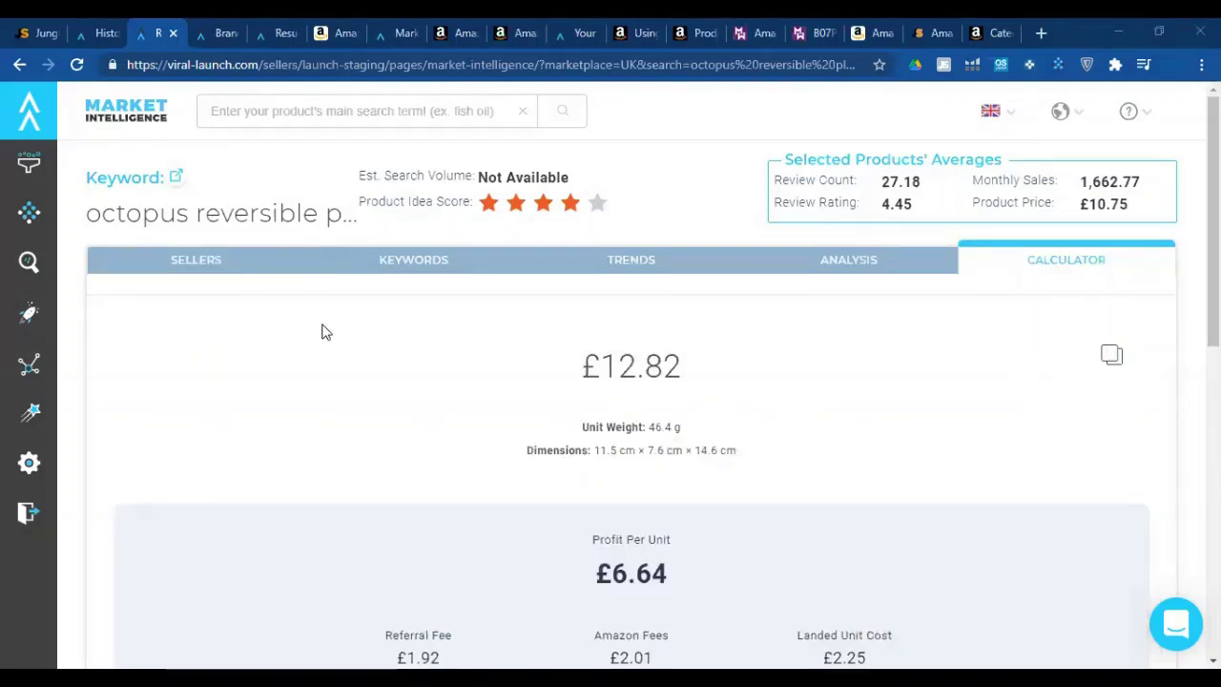
{"action": "scroll", "coordinate": [321, 330], "scroll_direction": "down", "scroll_amount": 3}
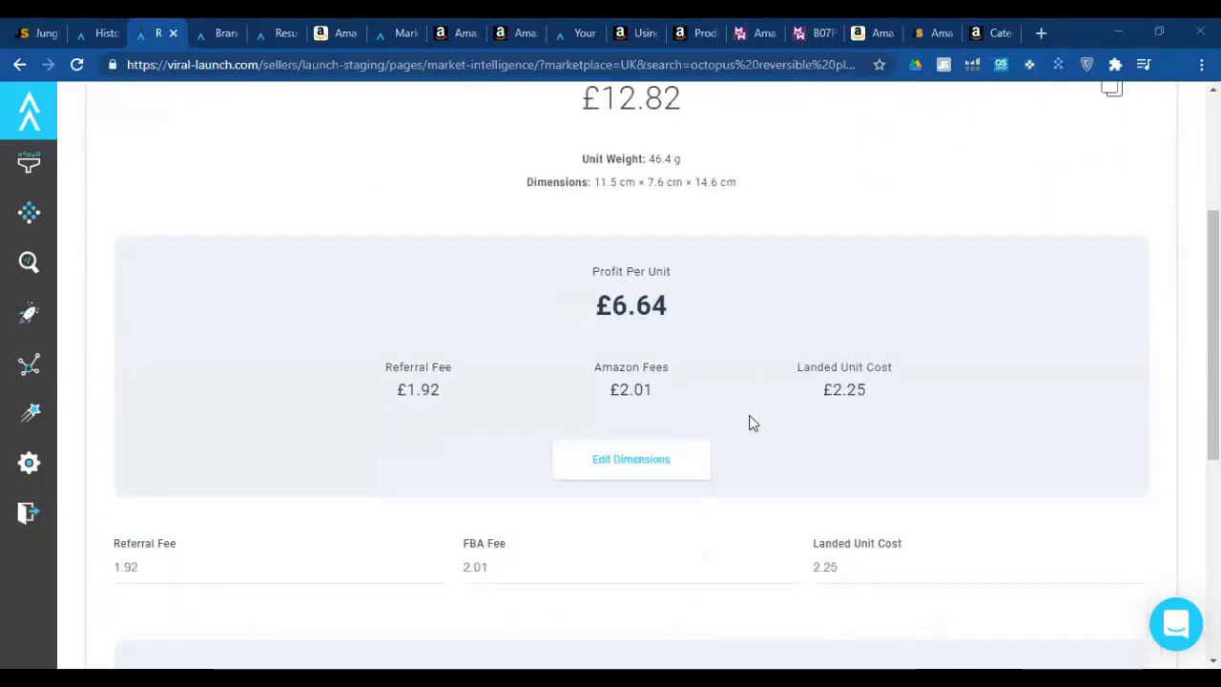
{"action": "scroll", "coordinate": [754, 422], "scroll_direction": "down", "scroll_amount": 4}
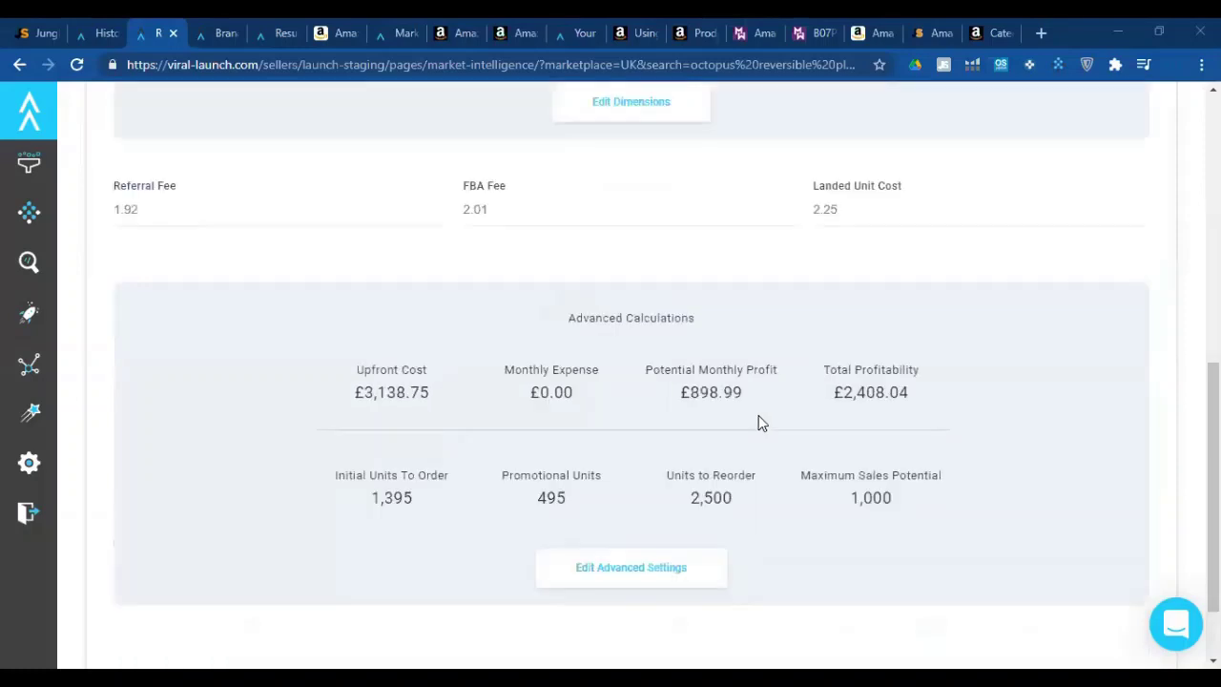
{"action": "scroll", "coordinate": [696, 467], "scroll_direction": "down", "scroll_amount": 2}
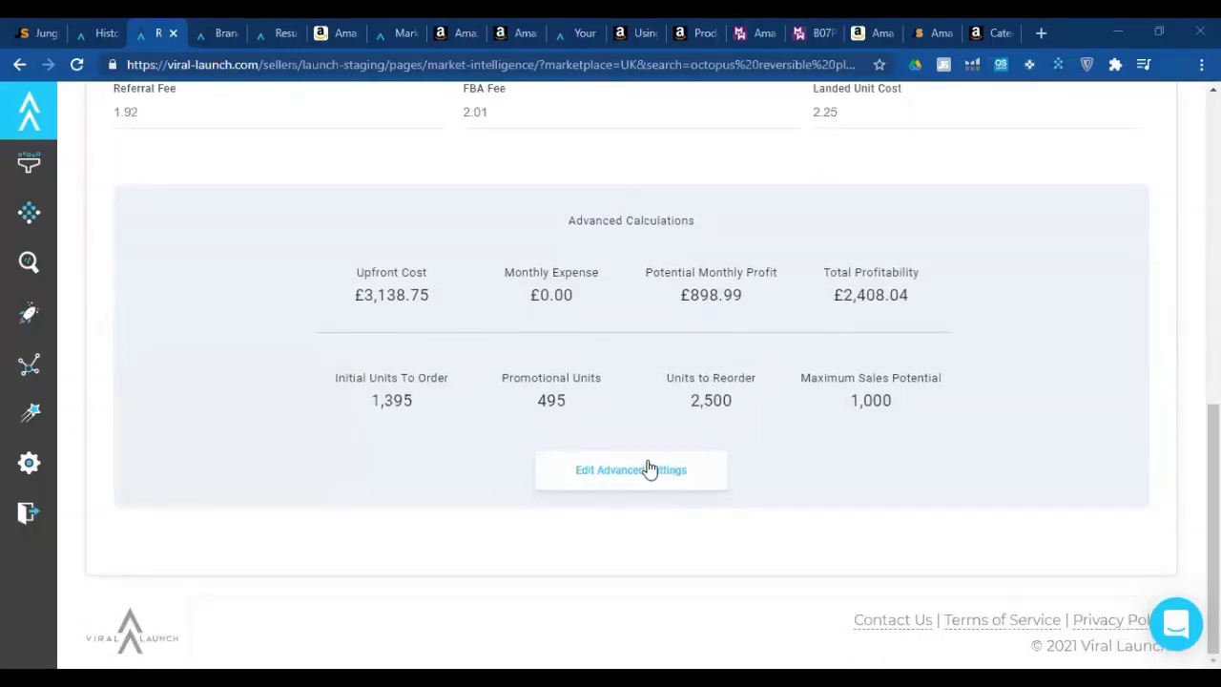
Look through the calculator's advanced settings for initial order, landed unit cost, diligence, software and promotion costs, and close them.
{"action": "left_click", "coordinate": [648, 469]}
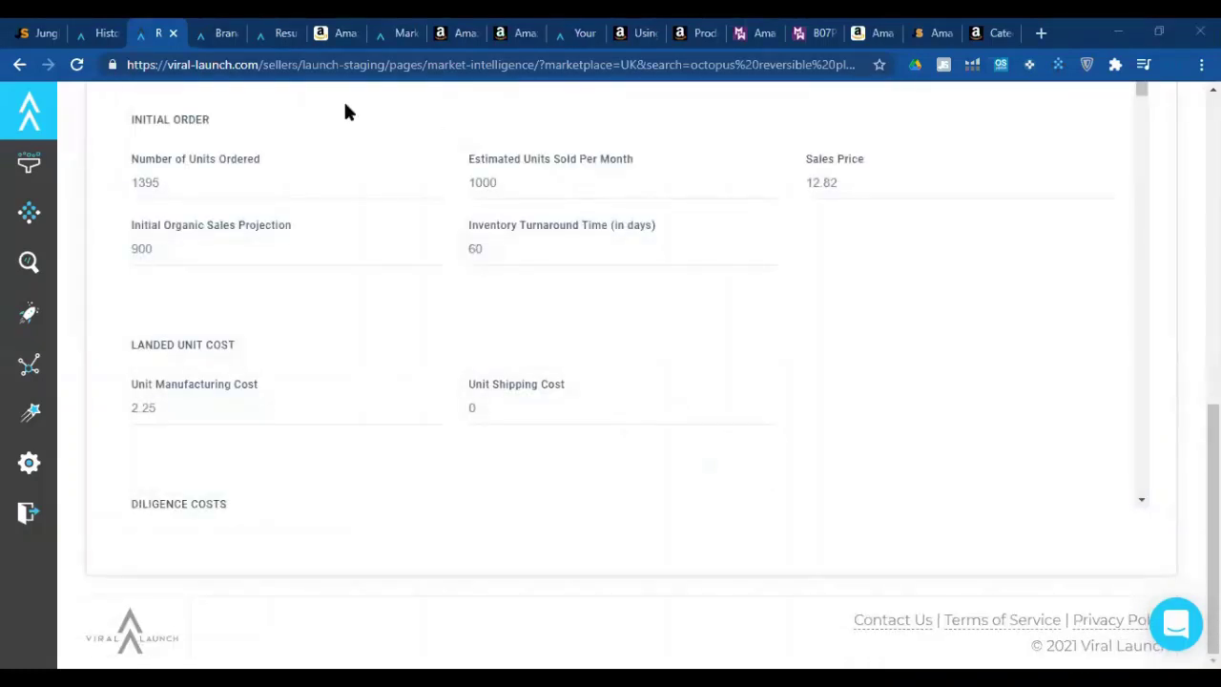
{"action": "scroll", "coordinate": [689, 308], "scroll_direction": "down", "scroll_amount": 2}
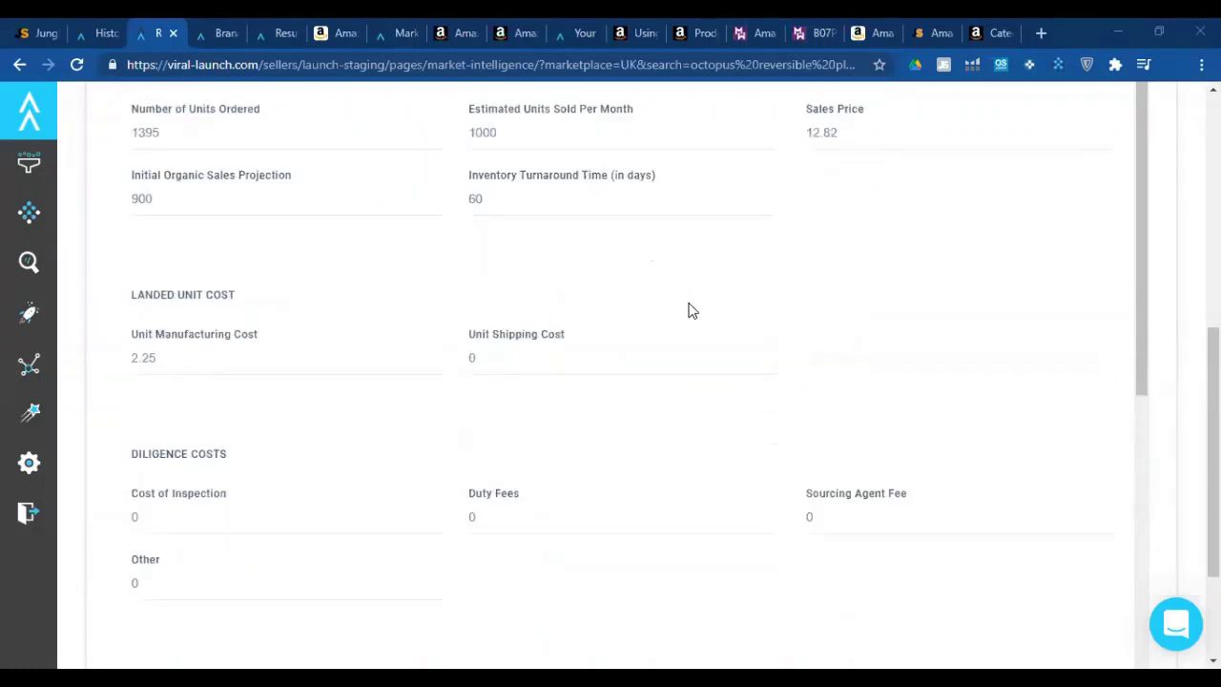
{"action": "scroll", "coordinate": [691, 310], "scroll_direction": "down", "scroll_amount": 6}
{"action": "scroll", "coordinate": [691, 310], "scroll_direction": "up", "scroll_amount": 3}
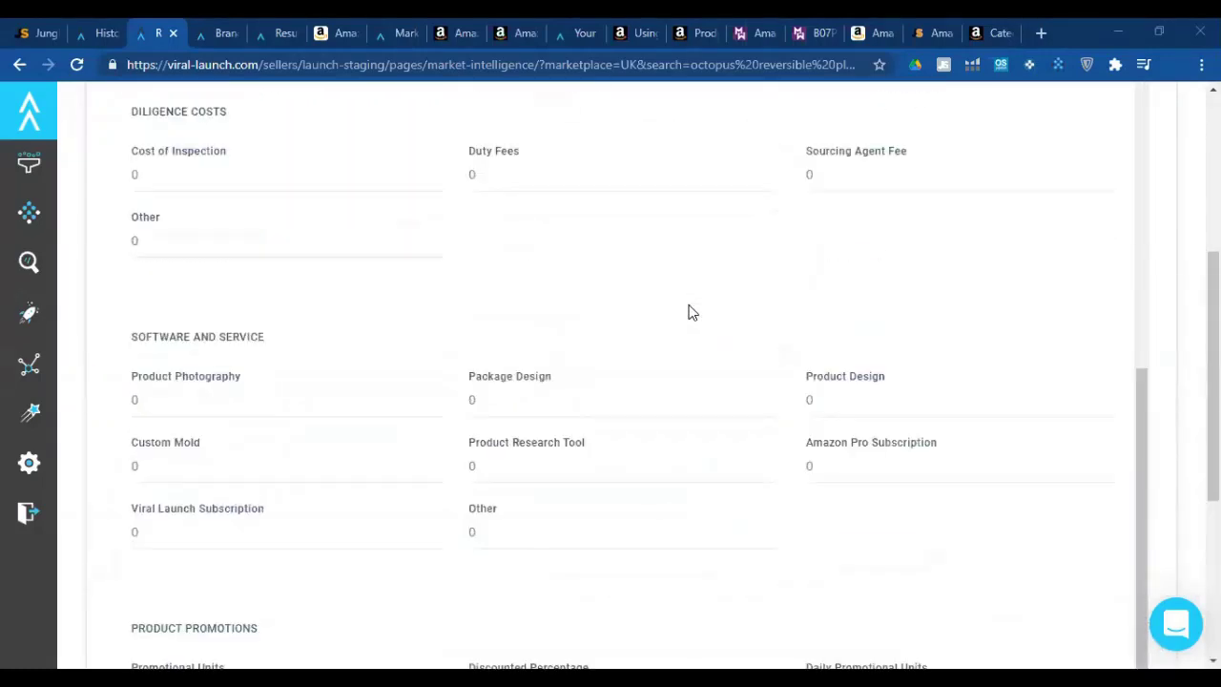
{"action": "scroll", "coordinate": [691, 313], "scroll_direction": "down", "scroll_amount": 5}
{"action": "left_click", "coordinate": [474, 489]}
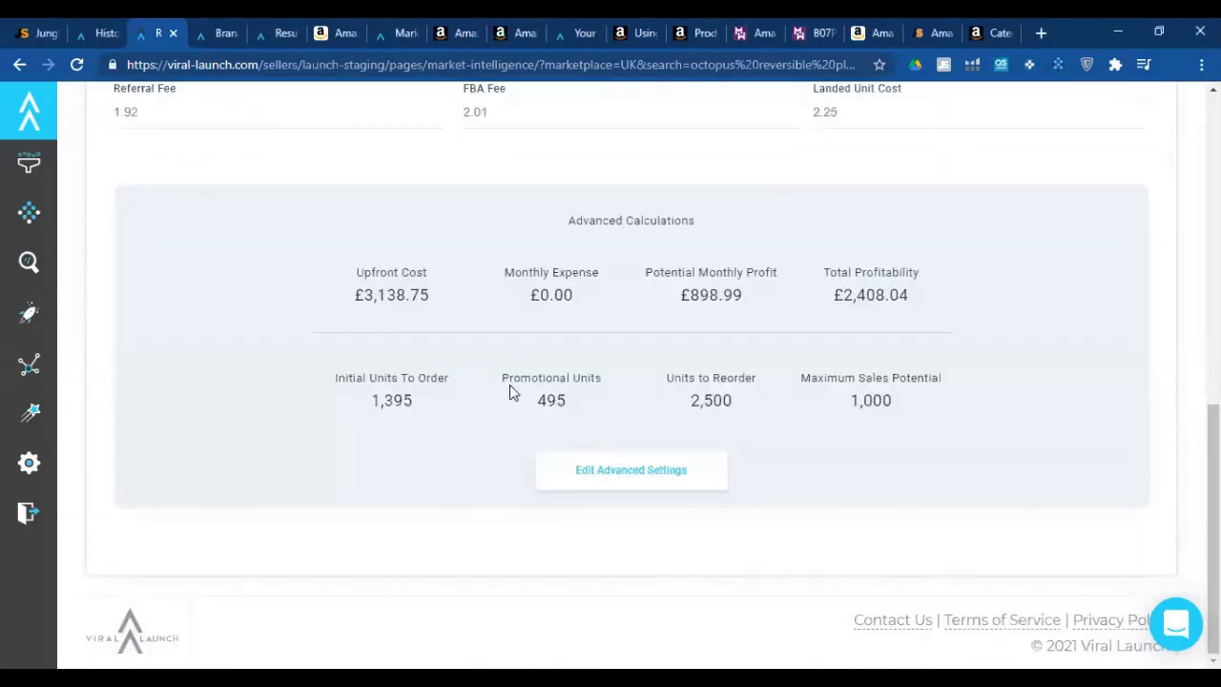
Review the Advanced Calculations figures and reopen the calculator's advanced settings at the predefined options and initial order.
{"action": "left_click_drag", "start_coordinate": [339, 269], "coordinate": [894, 427]}
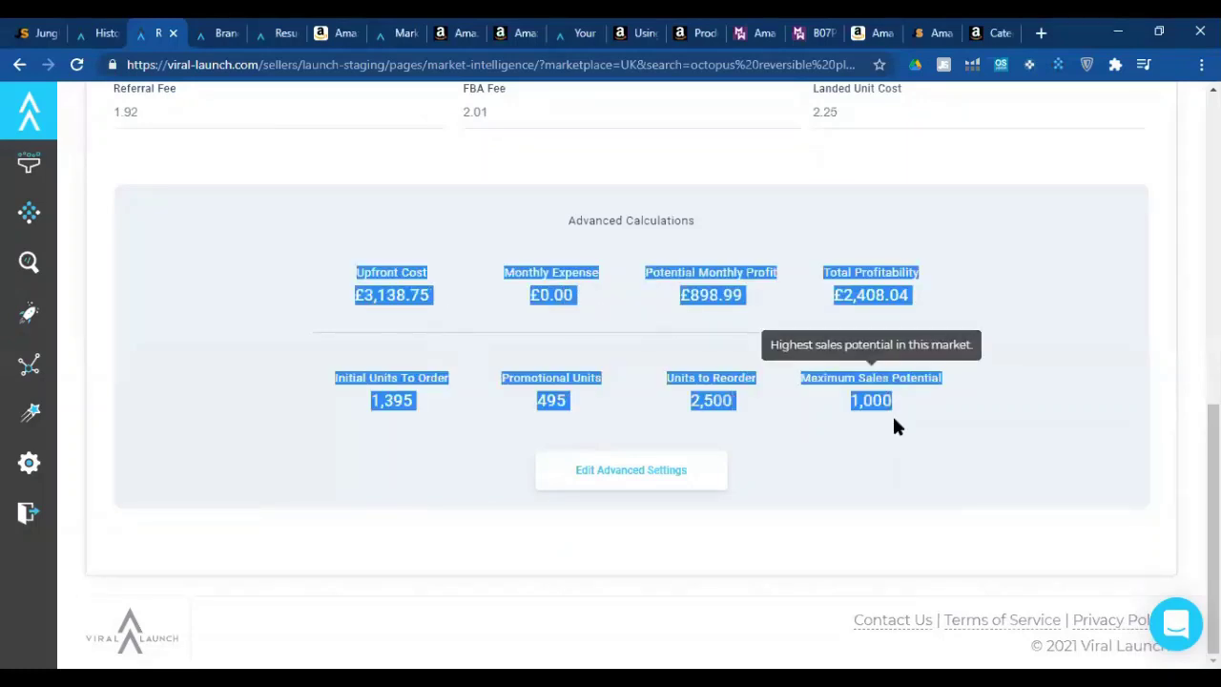
{"action": "left_click", "coordinate": [340, 276]}
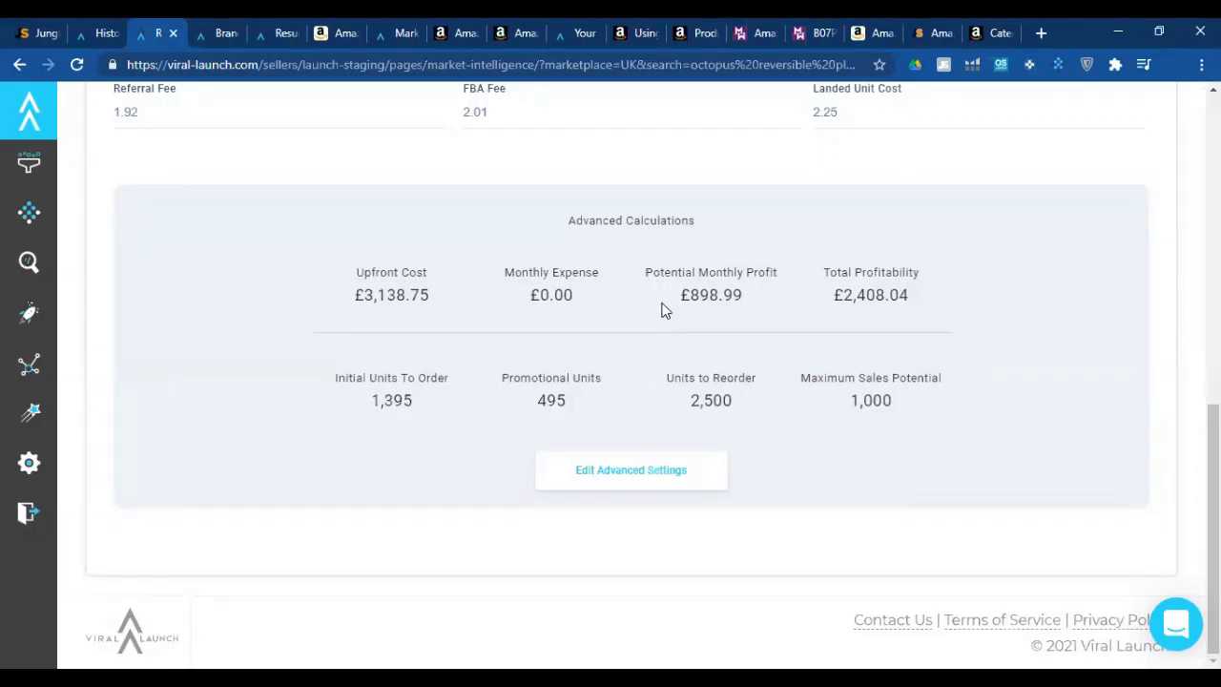
{"action": "left_click", "coordinate": [582, 484]}
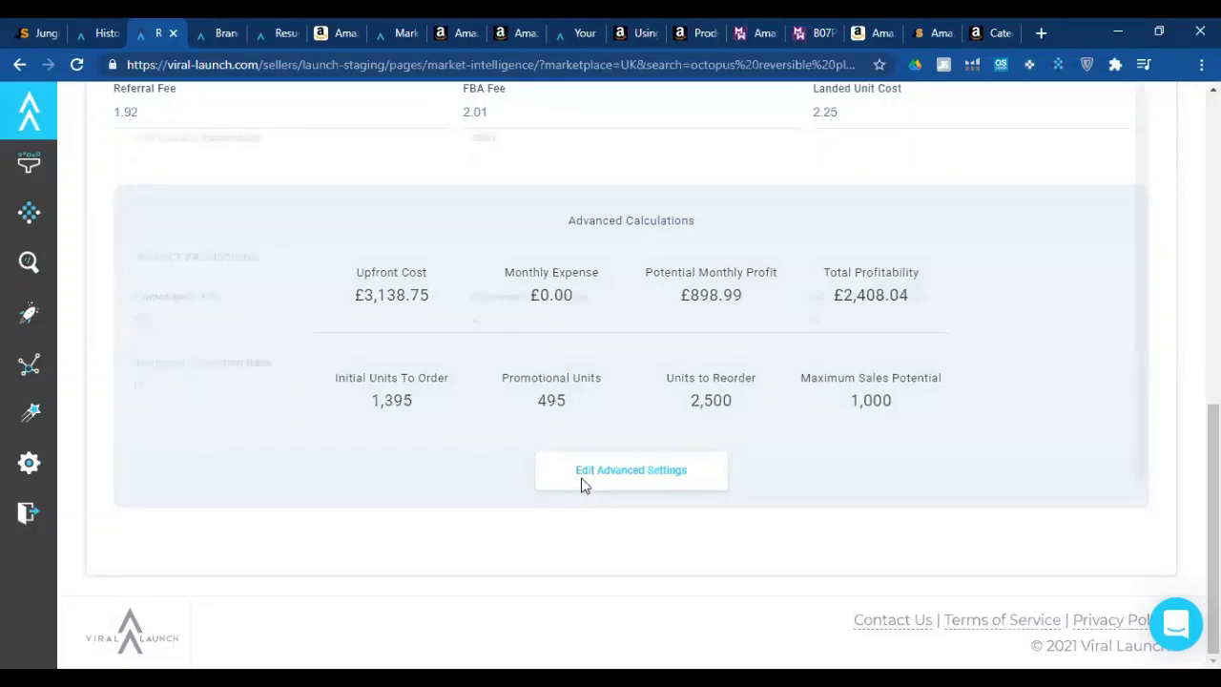
{"action": "scroll", "coordinate": [310, 387], "scroll_direction": "up", "scroll_amount": 10}
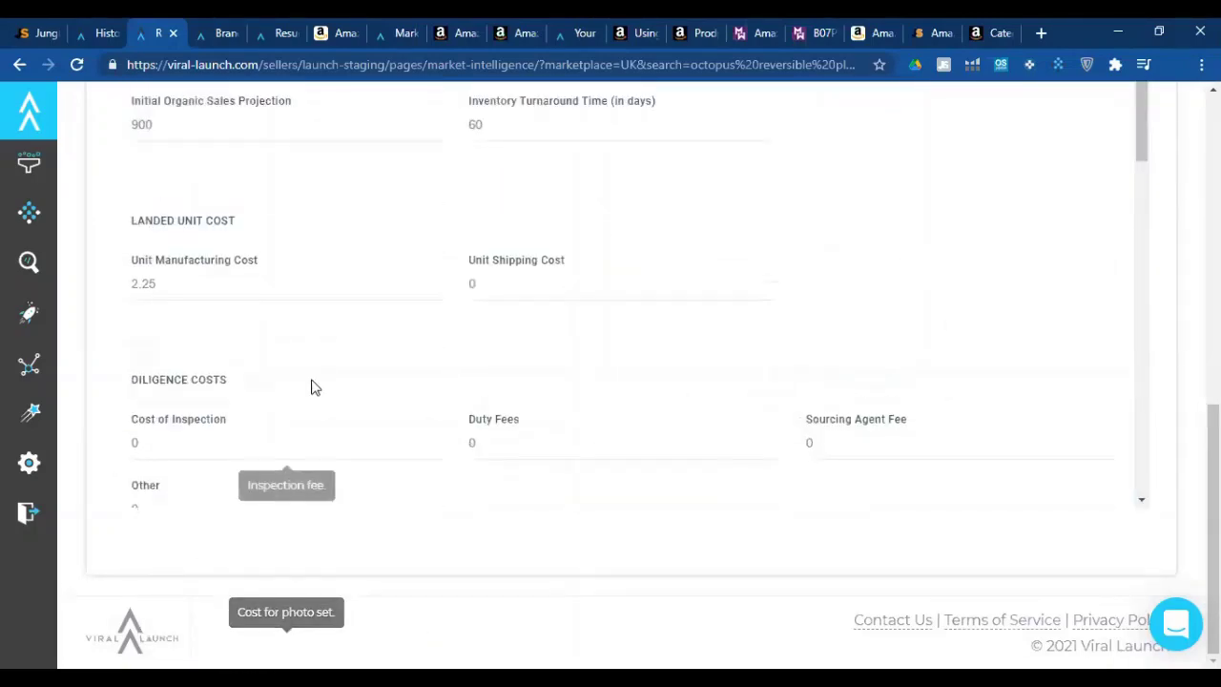
{"action": "scroll", "coordinate": [311, 387], "scroll_direction": "up", "scroll_amount": 5}
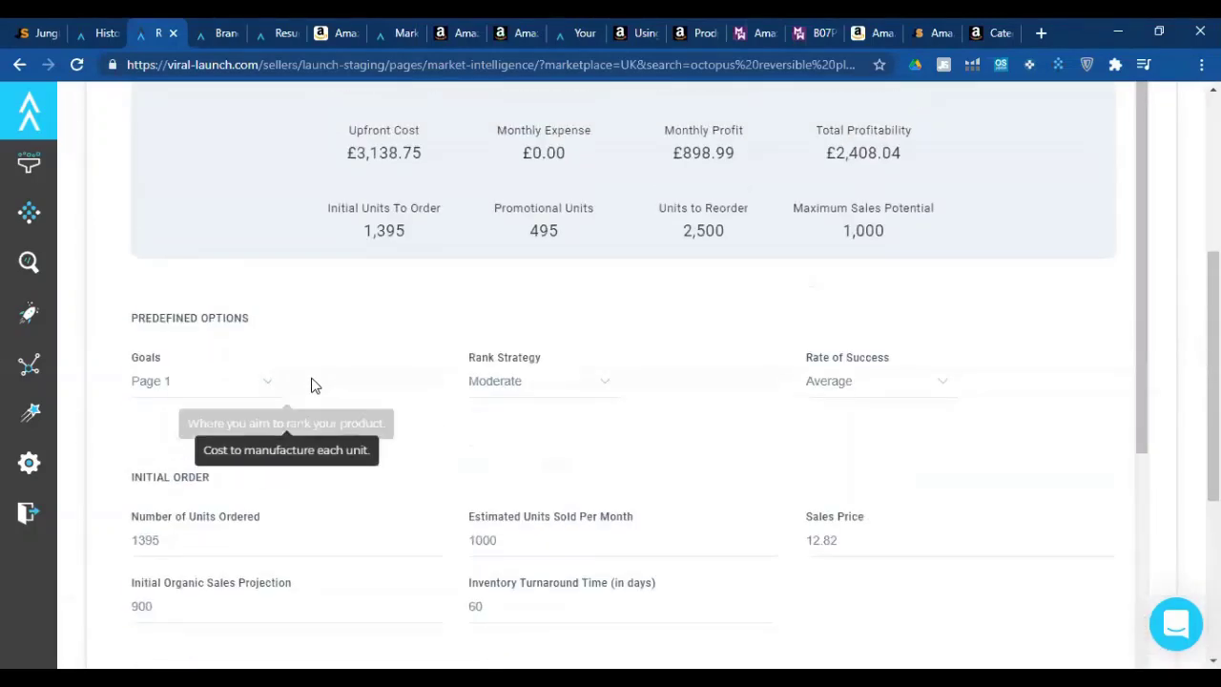
{"action": "scroll", "coordinate": [522, 360], "scroll_direction": "down", "scroll_amount": 2}
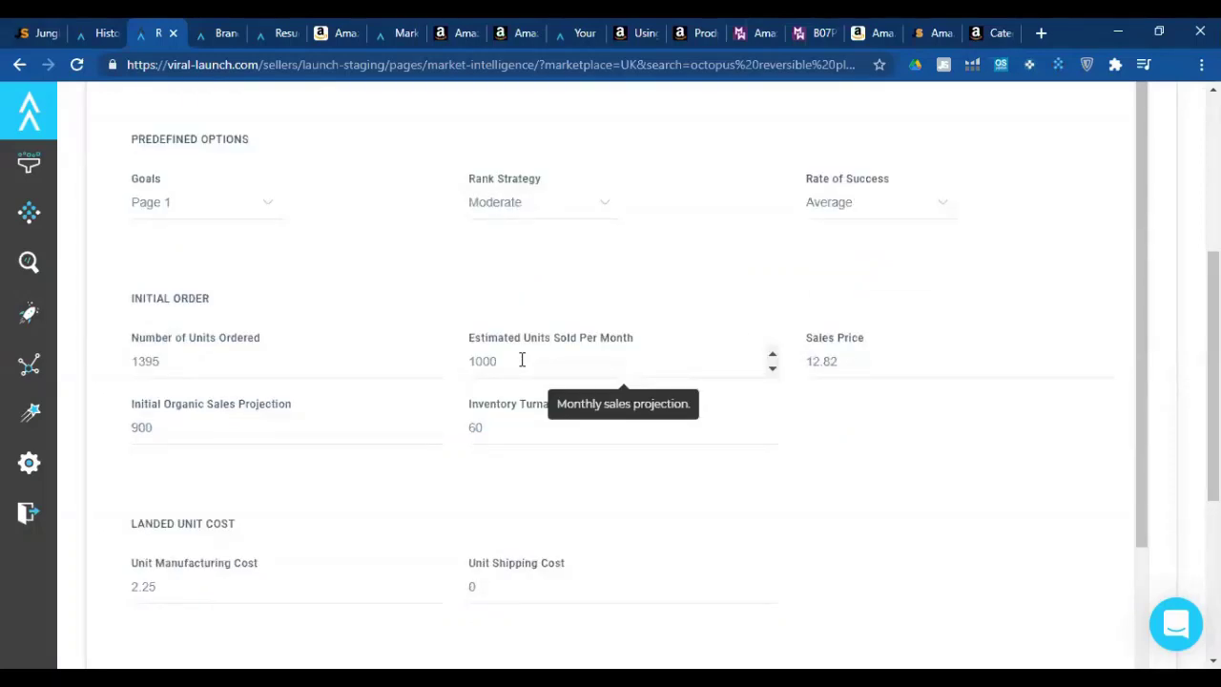
Set the Rank Strategy to Aggressive and the Rate of Success to Ambitious in the predefined options.
{"action": "left_click", "coordinate": [226, 205]}
{"action": "left_click", "coordinate": [225, 205]}
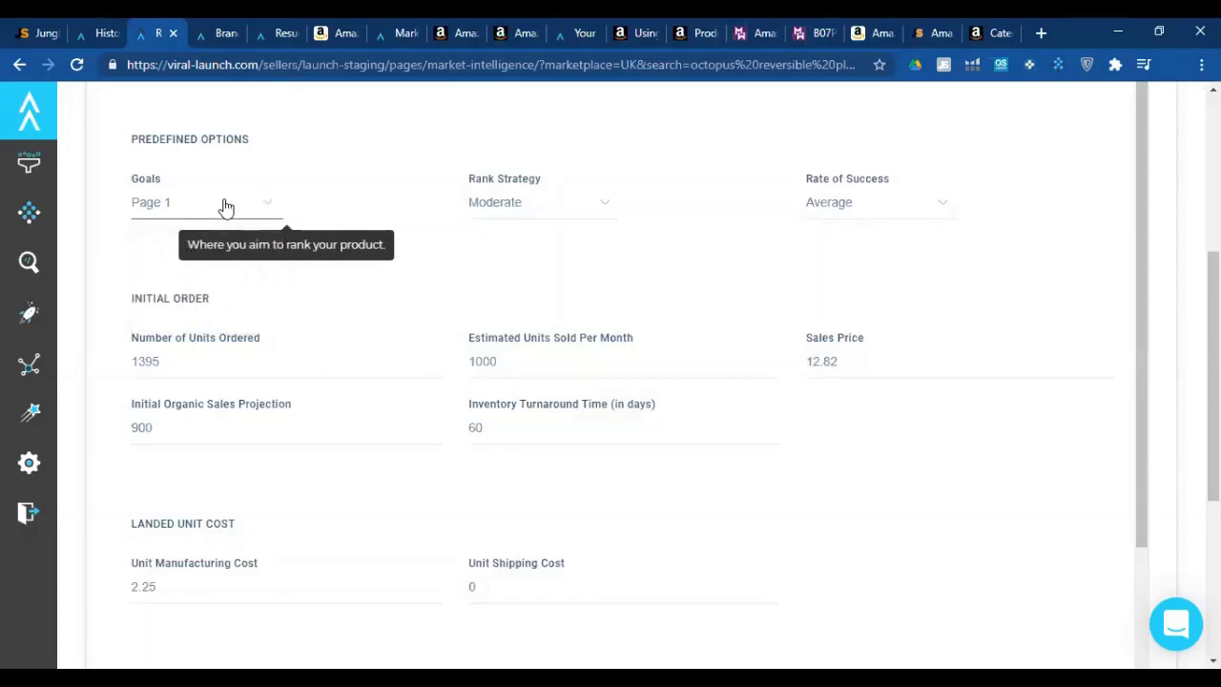
{"action": "left_click", "coordinate": [561, 200]}
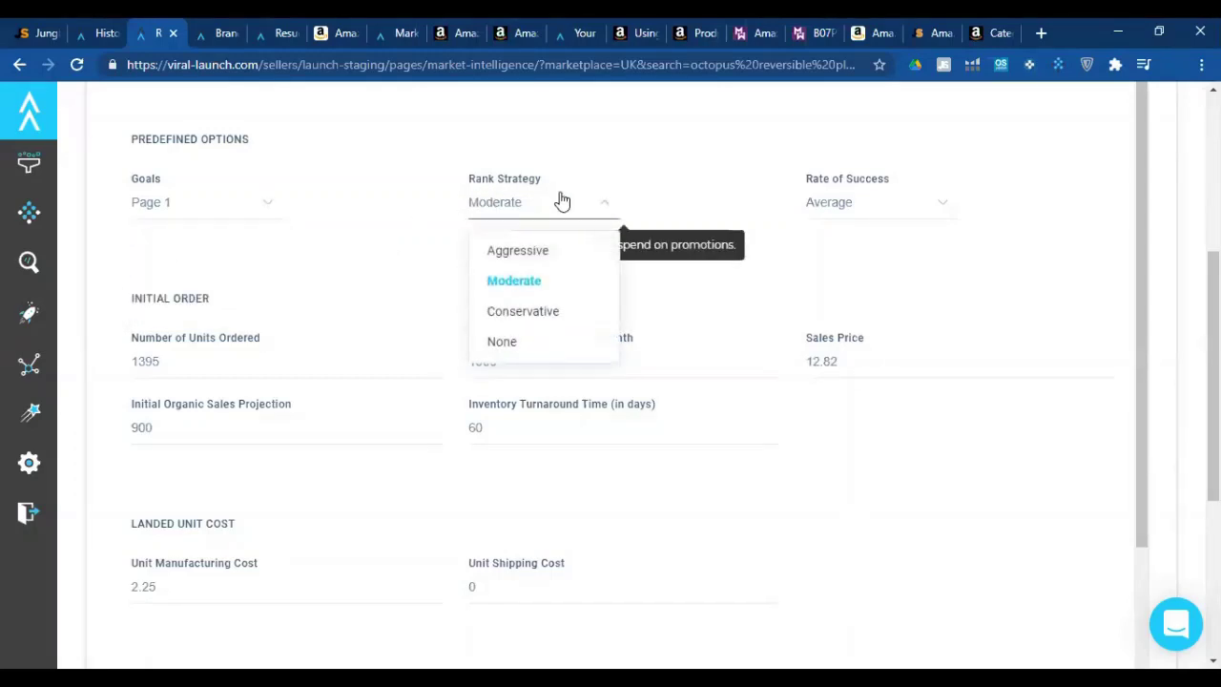
{"action": "left_click", "coordinate": [541, 250]}
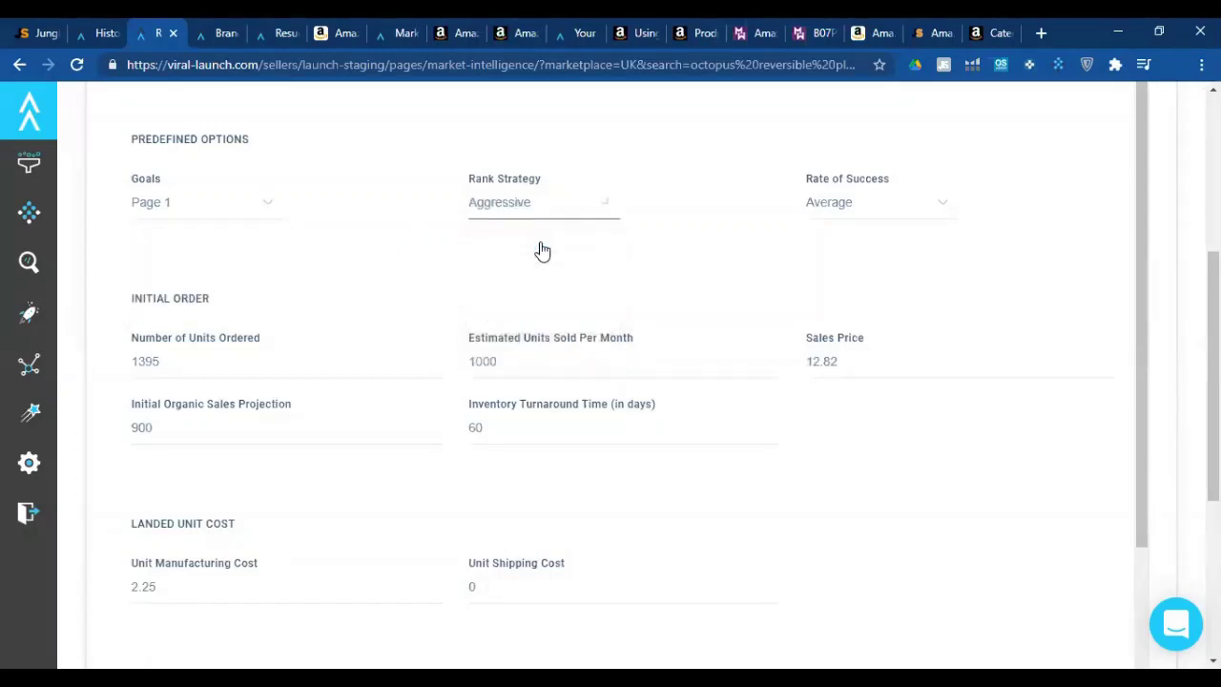
{"action": "left_click", "coordinate": [886, 207]}
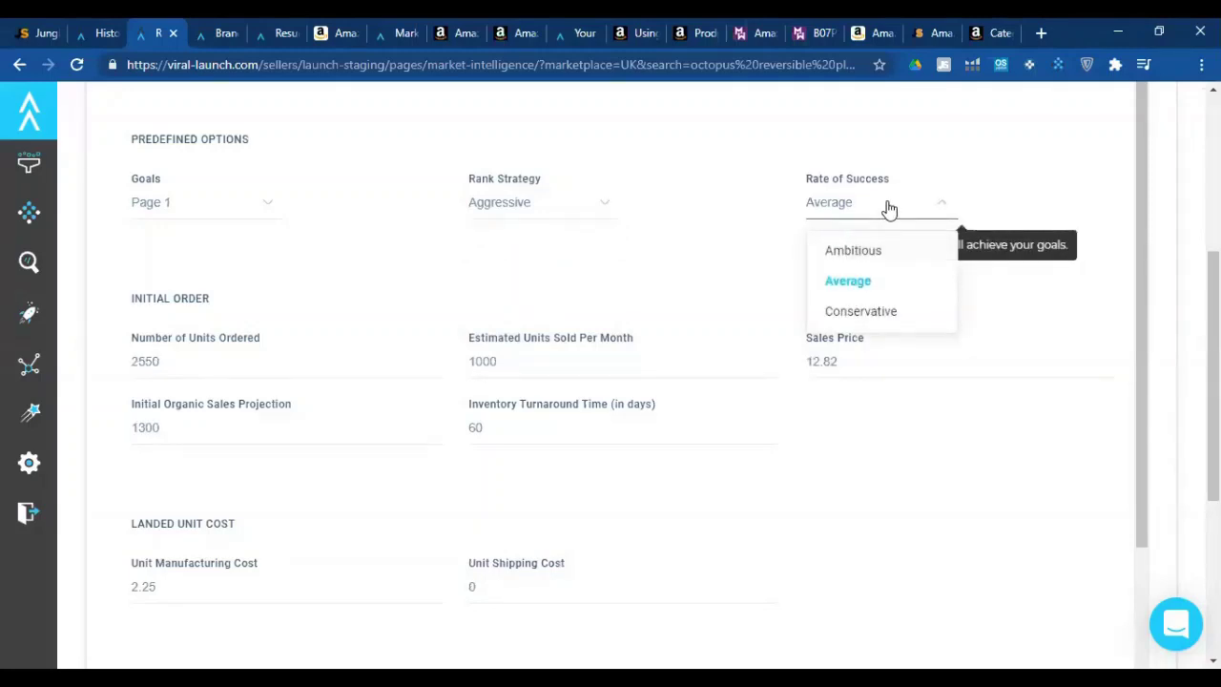
{"action": "left_click", "coordinate": [865, 249]}
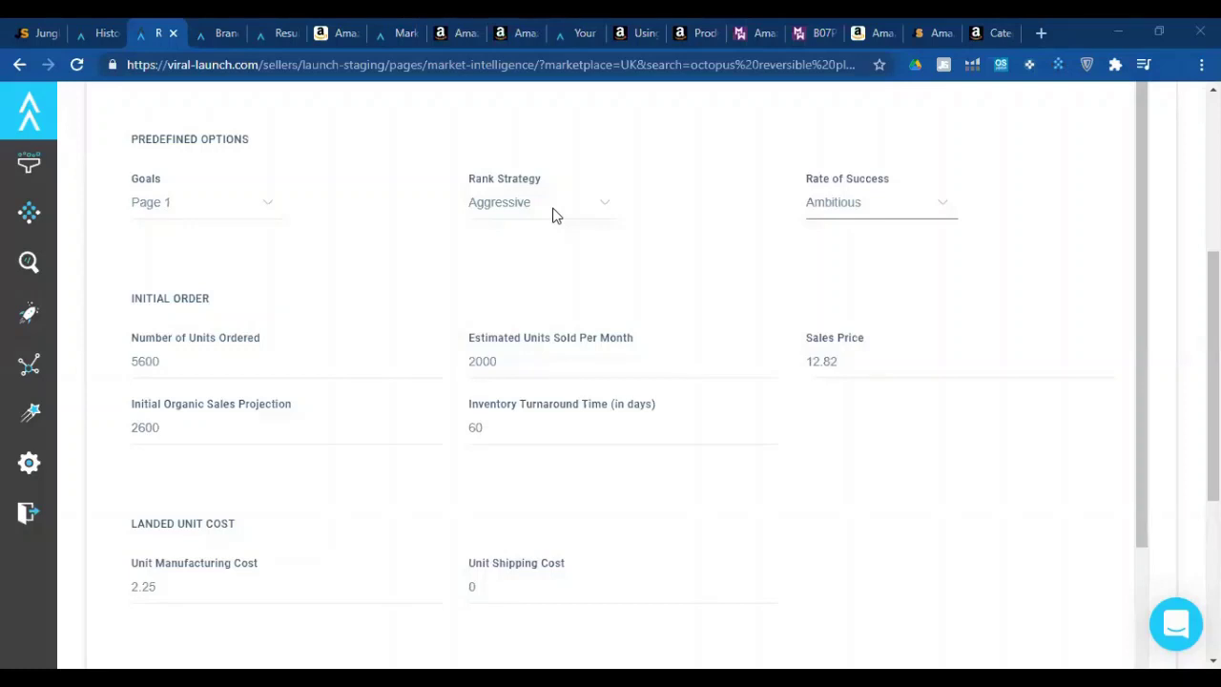
Try the Top 10 ranking goal to compare its initial order figures, and set the goal back to Page 1.
{"action": "mouse_move", "coordinate": [117, 278]}
{"action": "left_mouse_down"}
{"action": "mouse_move", "coordinate": [251, 423]}
{"action": "mouse_move", "coordinate": [975, 474]}
{"action": "left_mouse_up"}
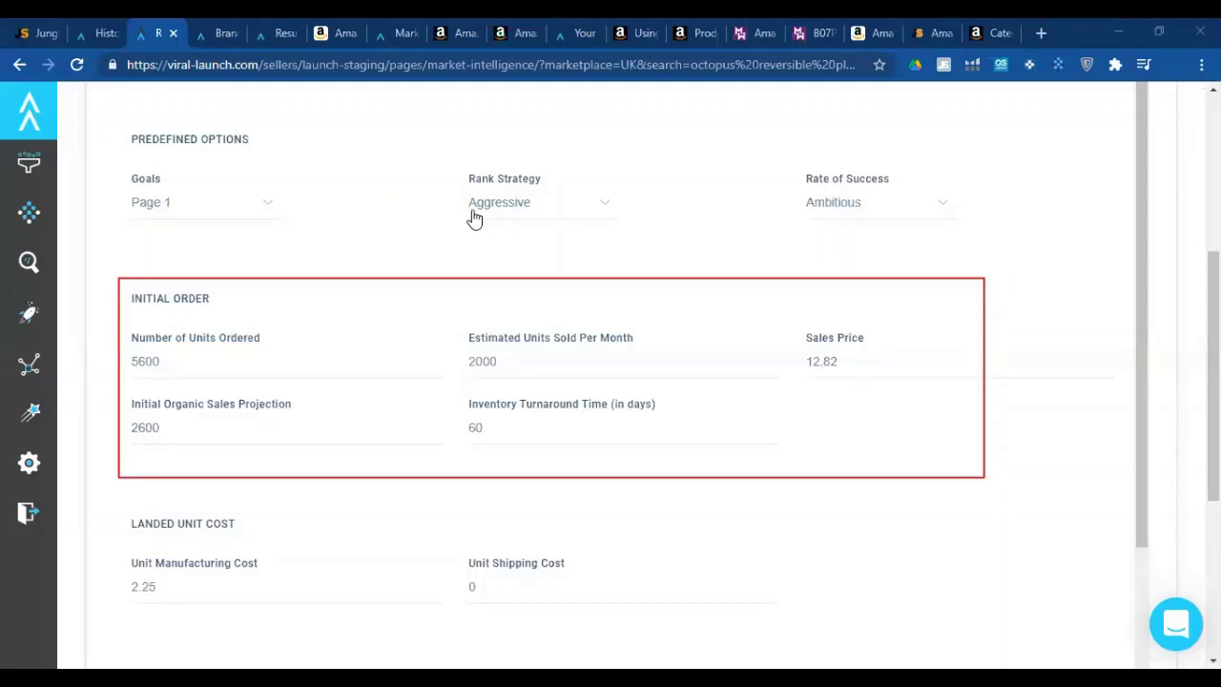
{"action": "left_click", "coordinate": [183, 206]}
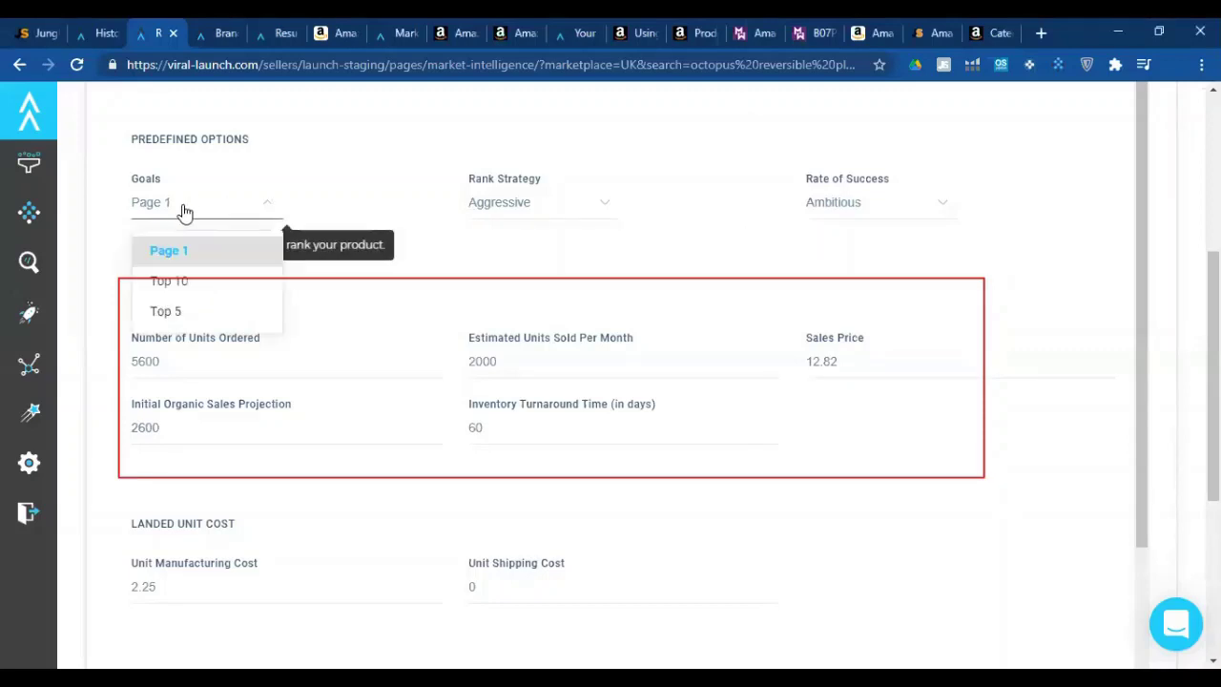
{"action": "left_click", "coordinate": [195, 288]}
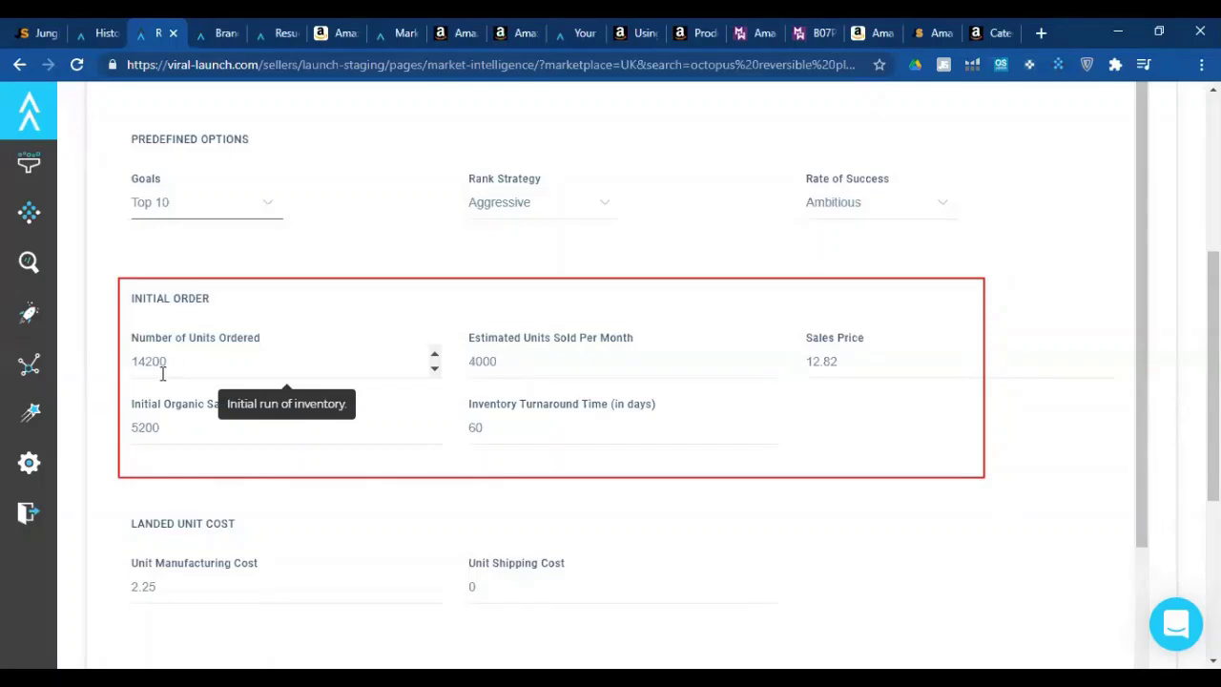
{"action": "left_click", "coordinate": [258, 208]}
{"action": "left_click", "coordinate": [223, 250]}
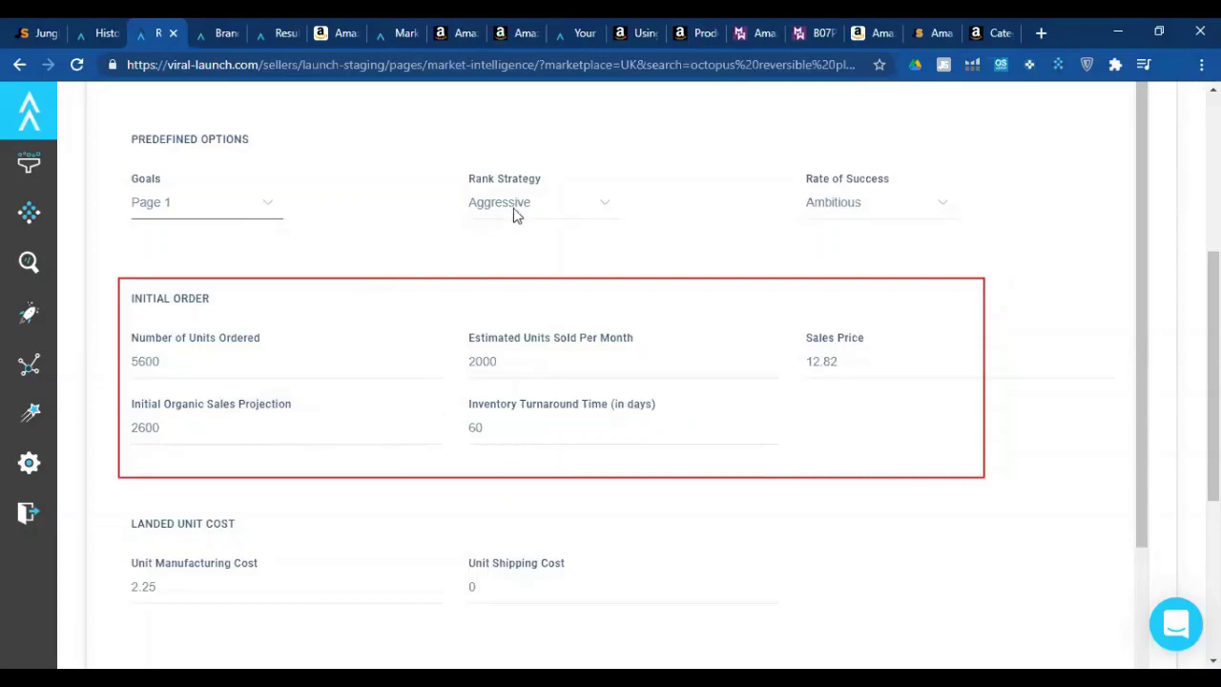
Examine the available ranking goals and the initial order's units ordered, estimated monthly sales and sales price.
{"action": "mouse_move", "coordinate": [581, 167]}
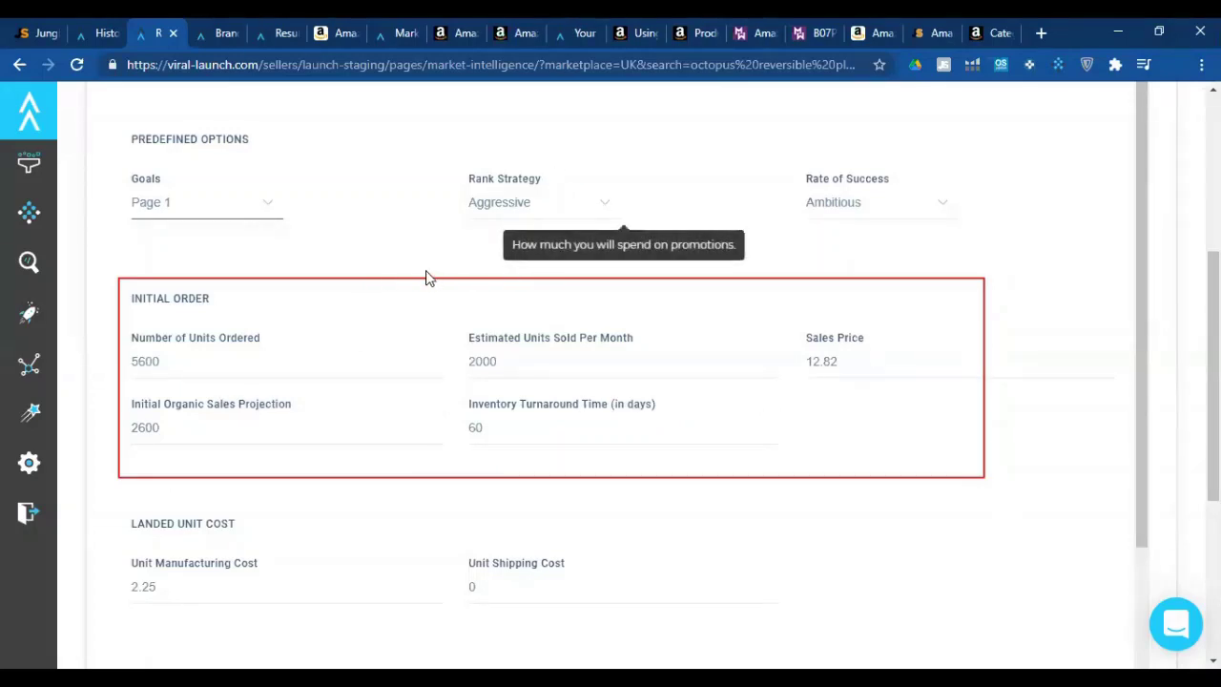
{"action": "mouse_move", "coordinate": [640, 179]}
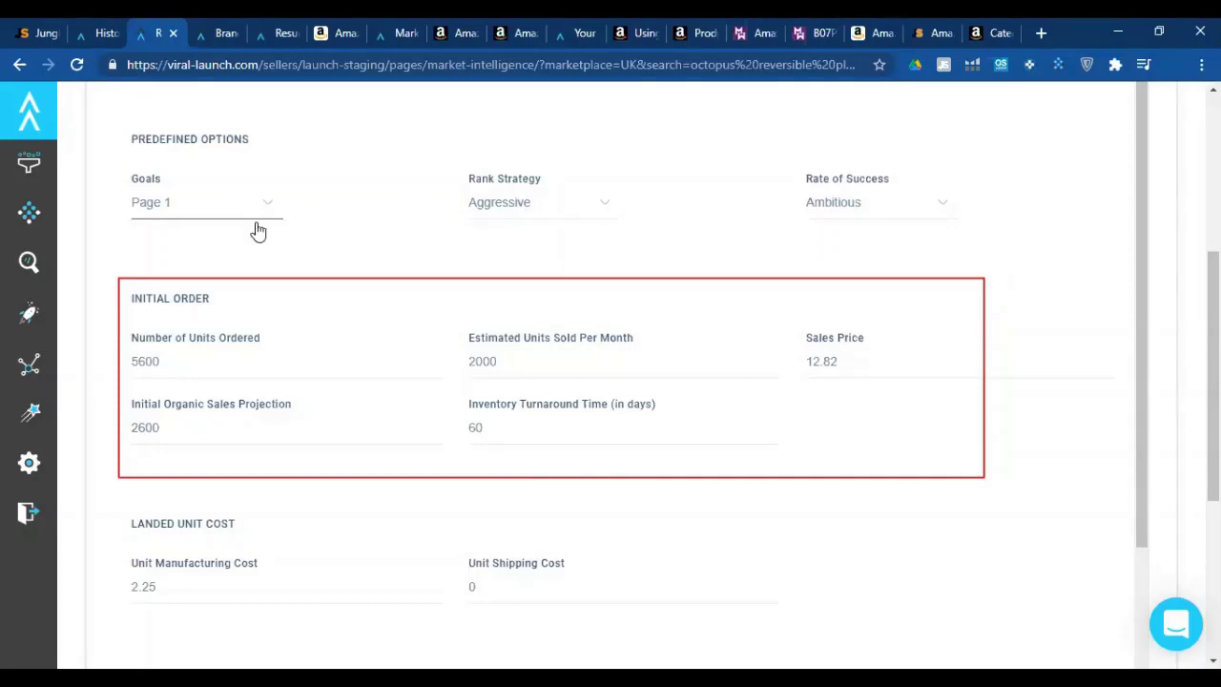
{"action": "mouse_move", "coordinate": [218, 210]}
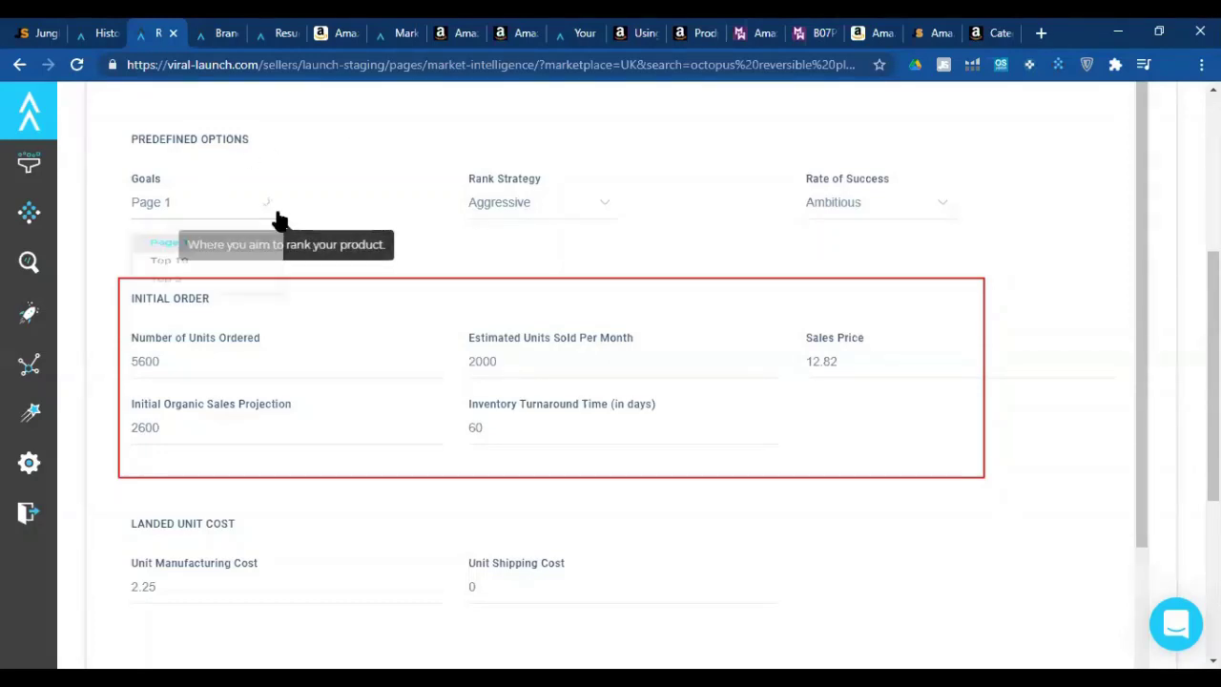
{"action": "left_click", "coordinate": [275, 219]}
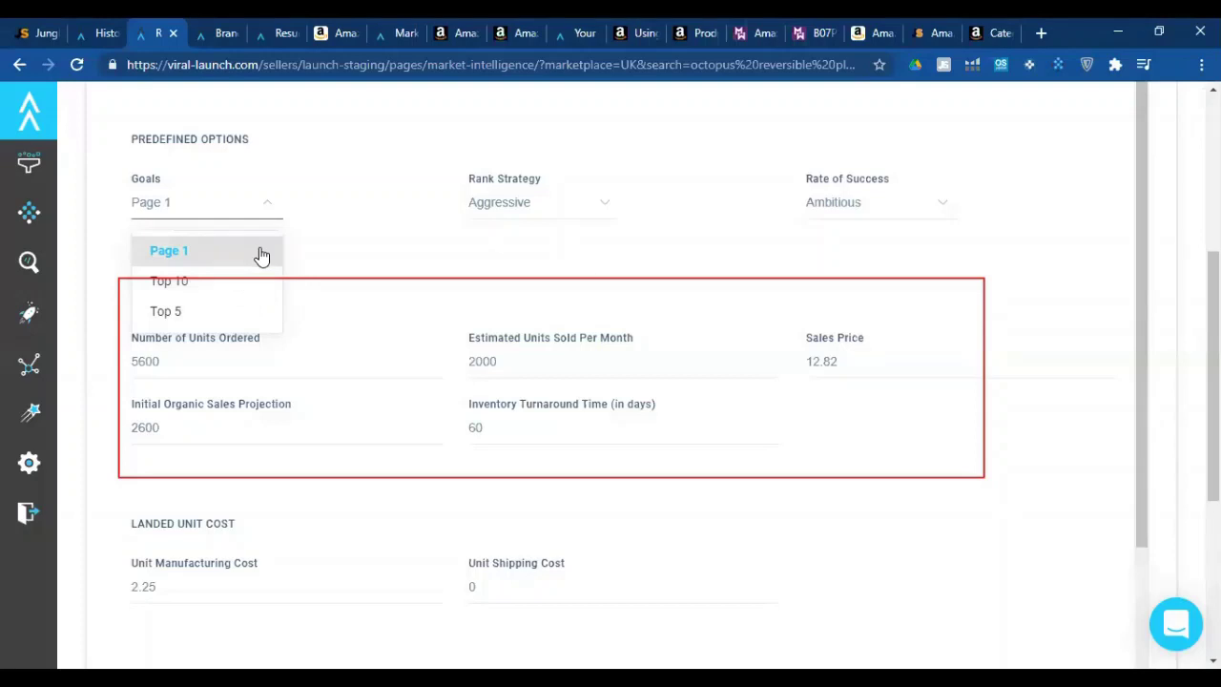
{"action": "left_click", "coordinate": [164, 365]}
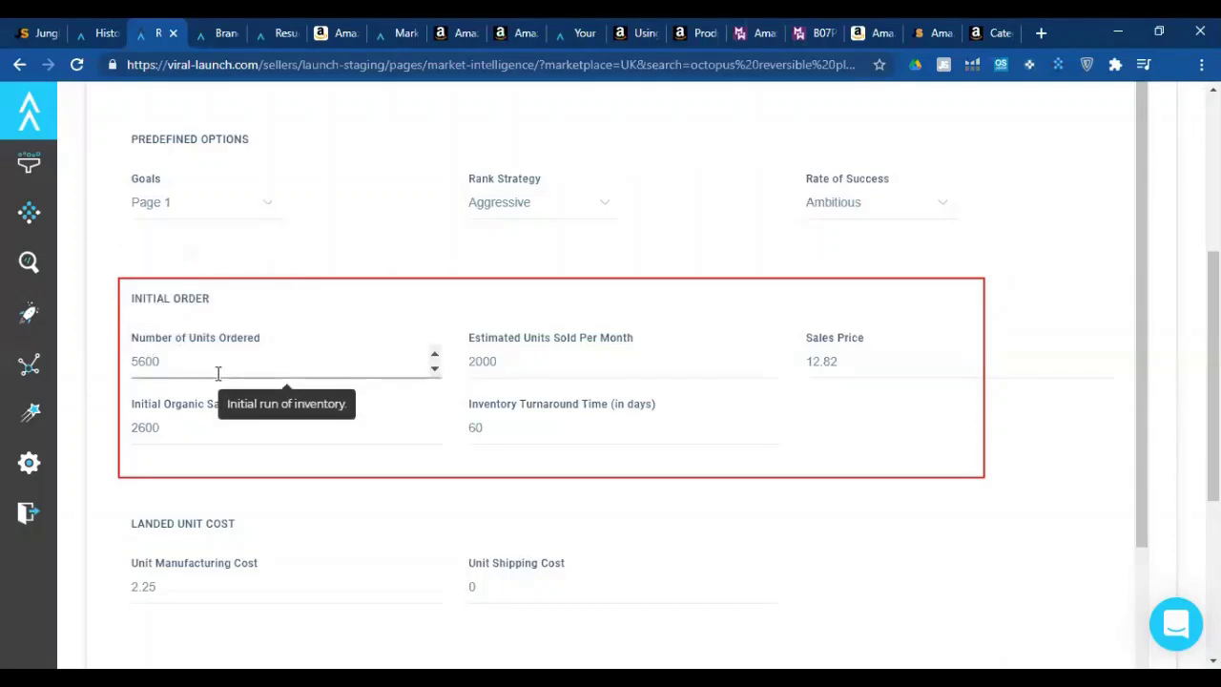
{"action": "left_click", "coordinate": [533, 362]}
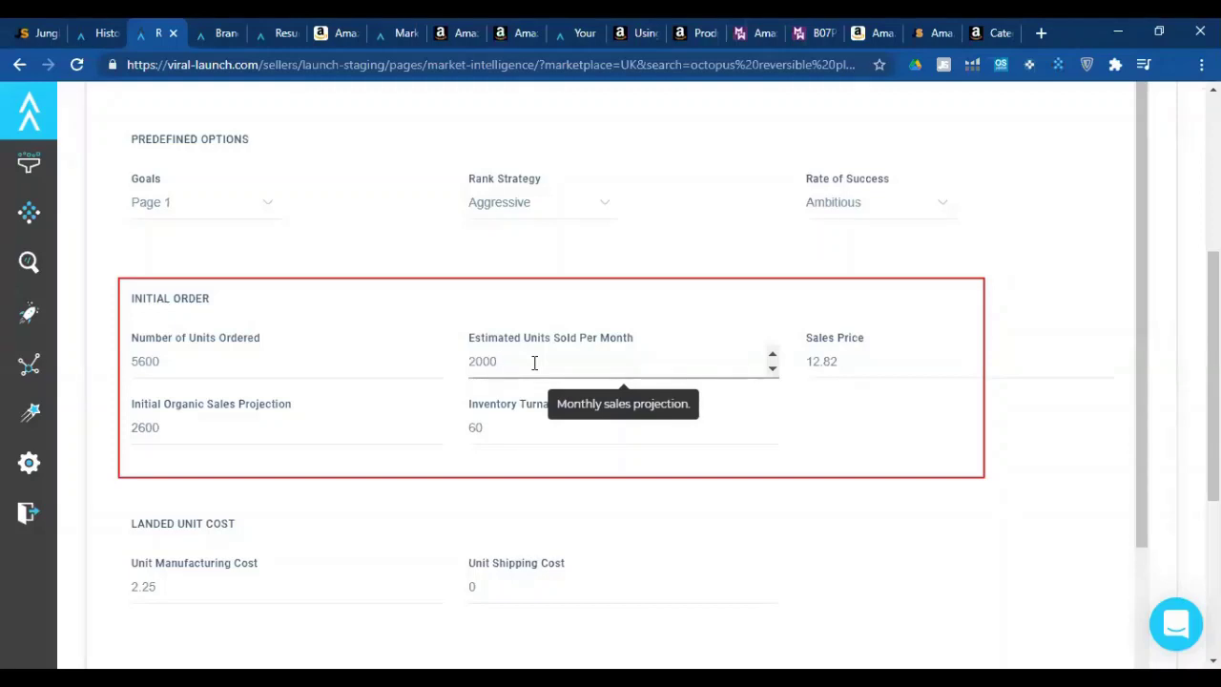
{"action": "double_click", "coordinate": [826, 362]}
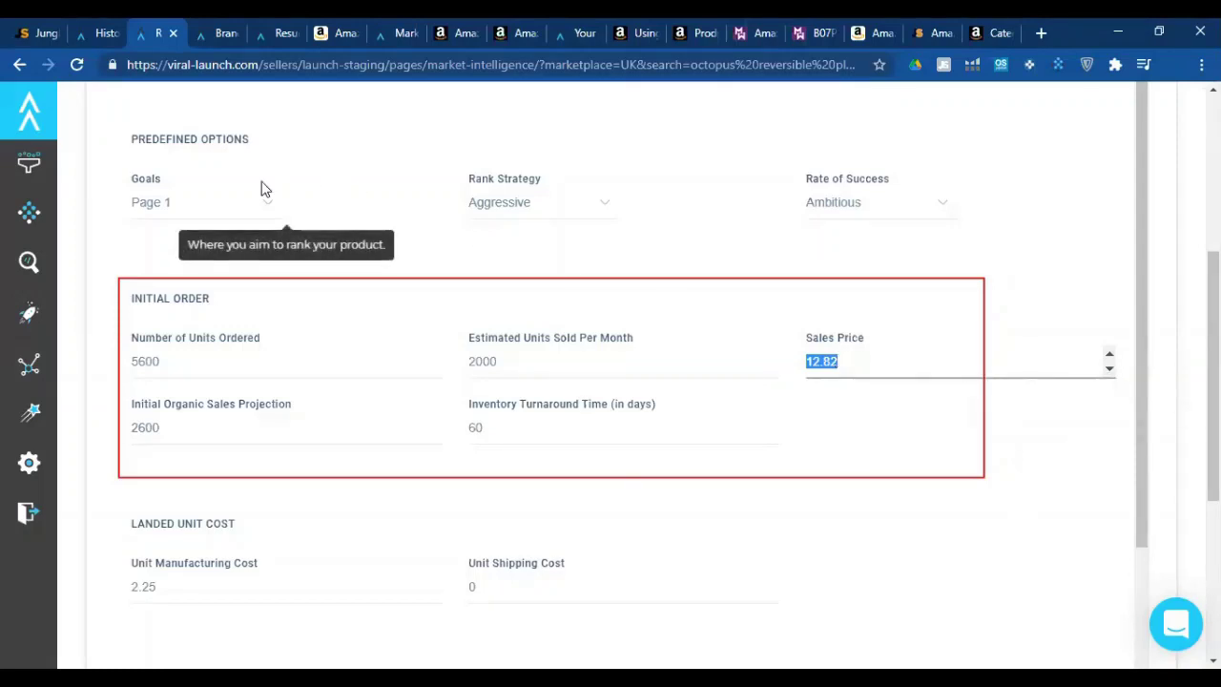
Set the ranking goal to Top 5 and the Rank Strategy to None, and check the number of units ordered.
{"action": "left_click", "coordinate": [212, 206]}
{"action": "left_click", "coordinate": [198, 312]}
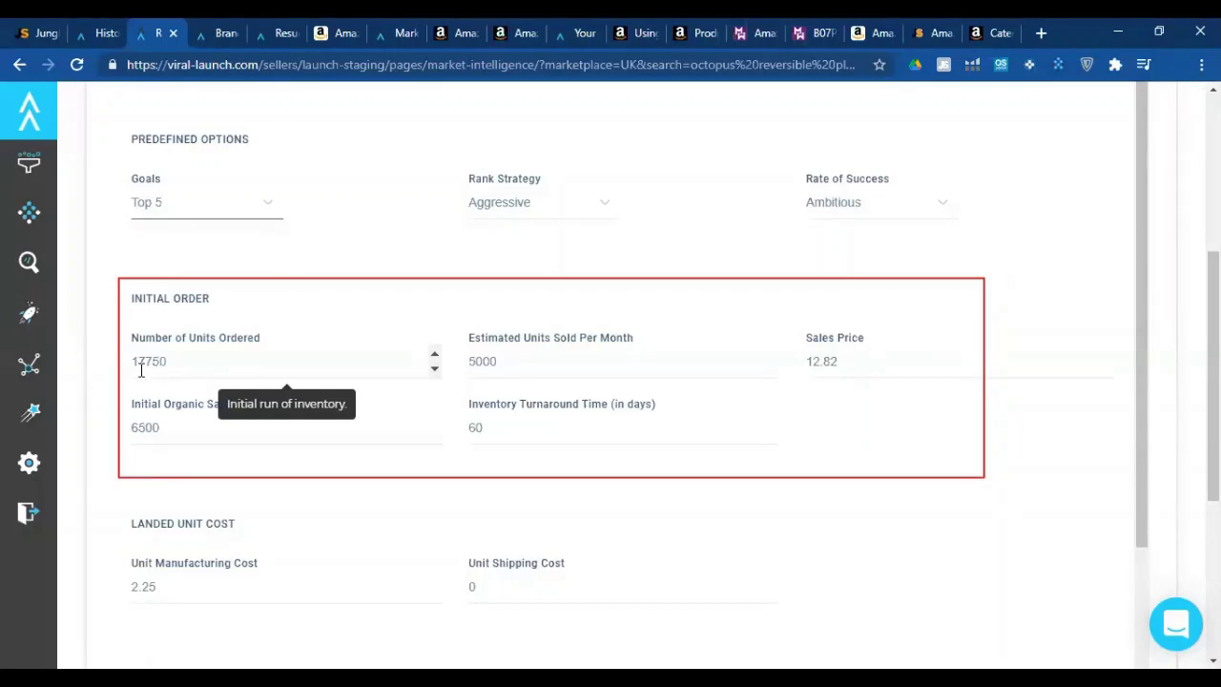
{"action": "left_click", "coordinate": [543, 205]}
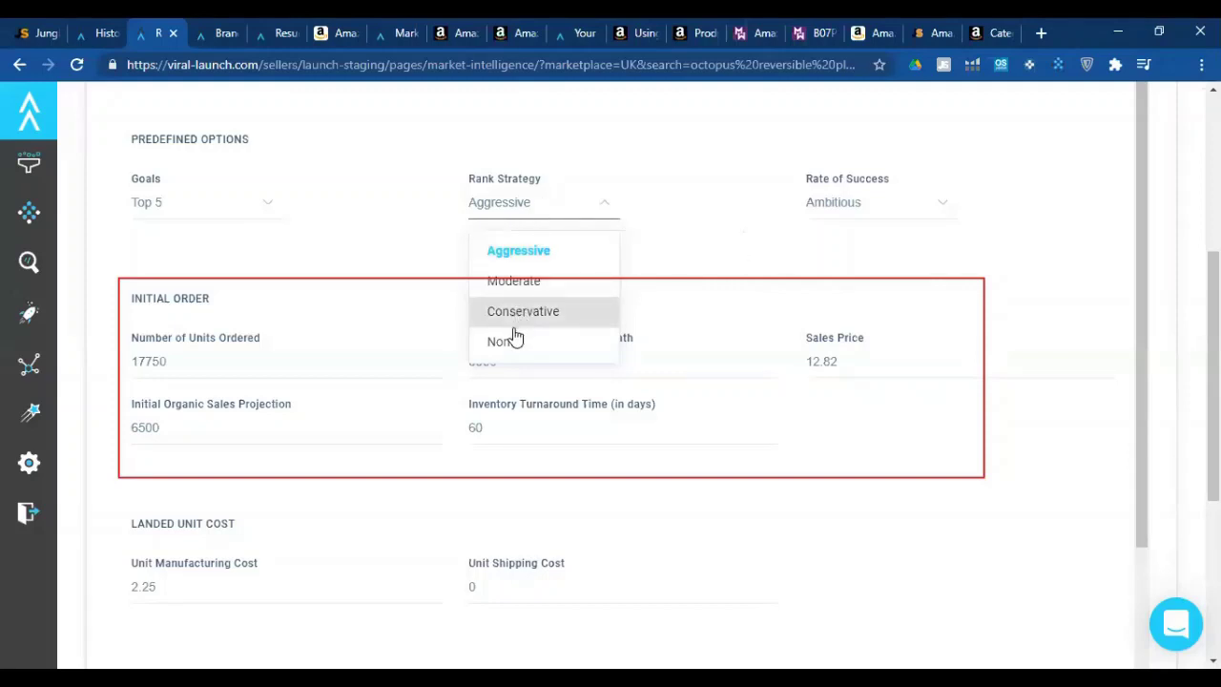
{"action": "left_click", "coordinate": [503, 344]}
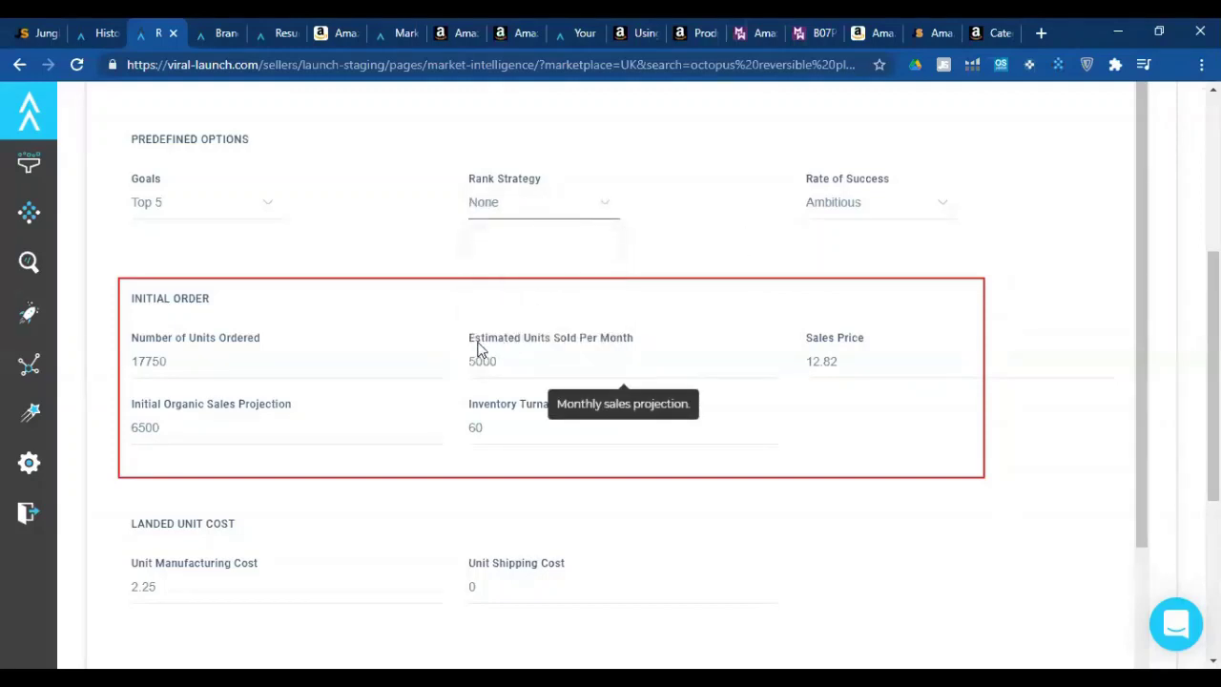
{"action": "double_click", "coordinate": [145, 358]}
{"action": "left_click", "coordinate": [195, 375]}
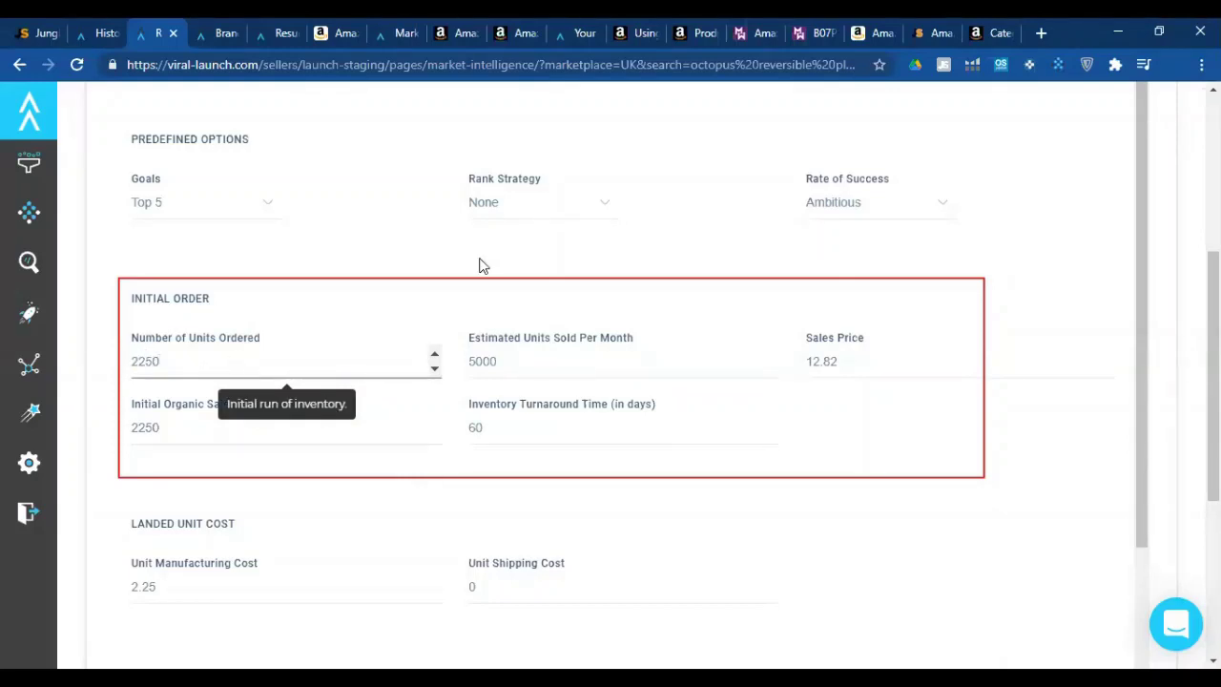
Set the Rank Strategy to Conservative and the Rate of Success to Average for the Top 5 goal.
{"action": "left_click", "coordinate": [586, 205]}
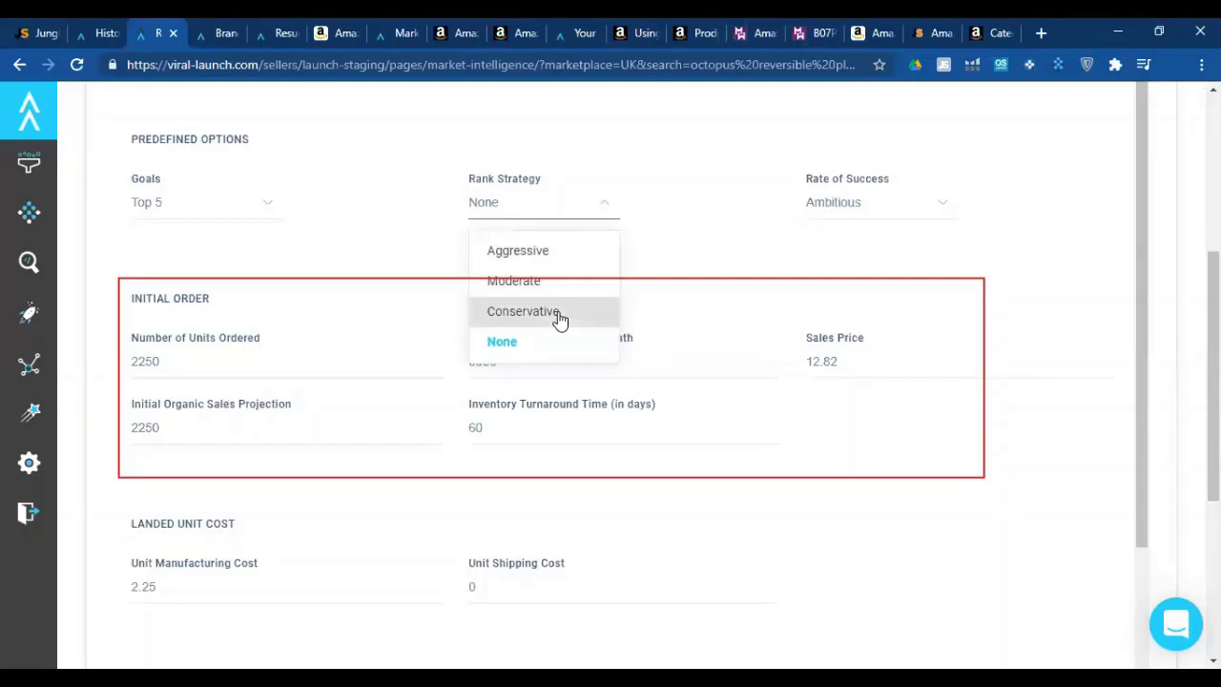
{"action": "left_click", "coordinate": [560, 313]}
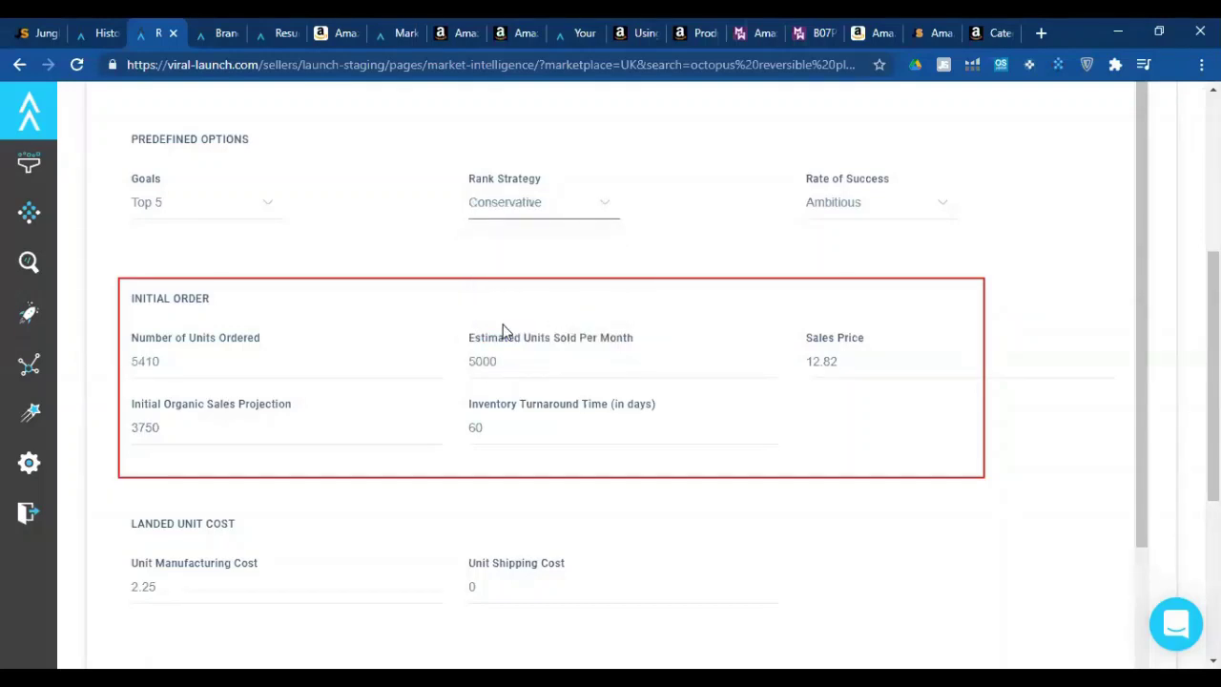
{"action": "double_click", "coordinate": [144, 363]}
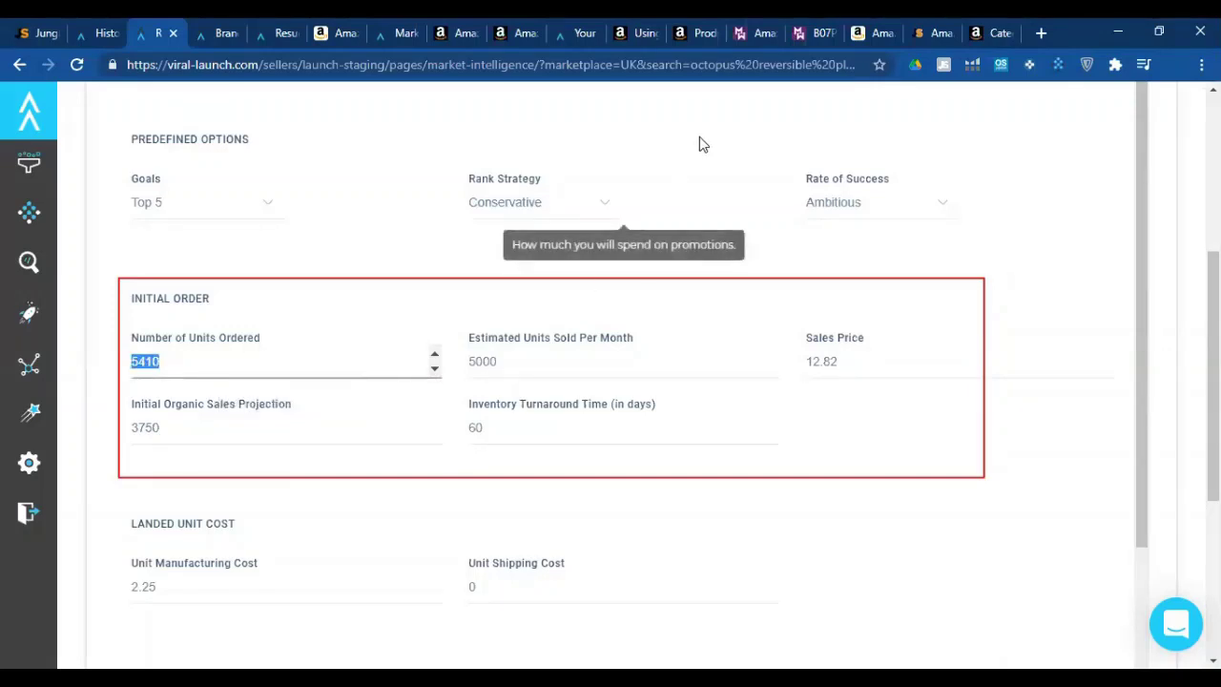
{"action": "left_click", "coordinate": [678, 278]}
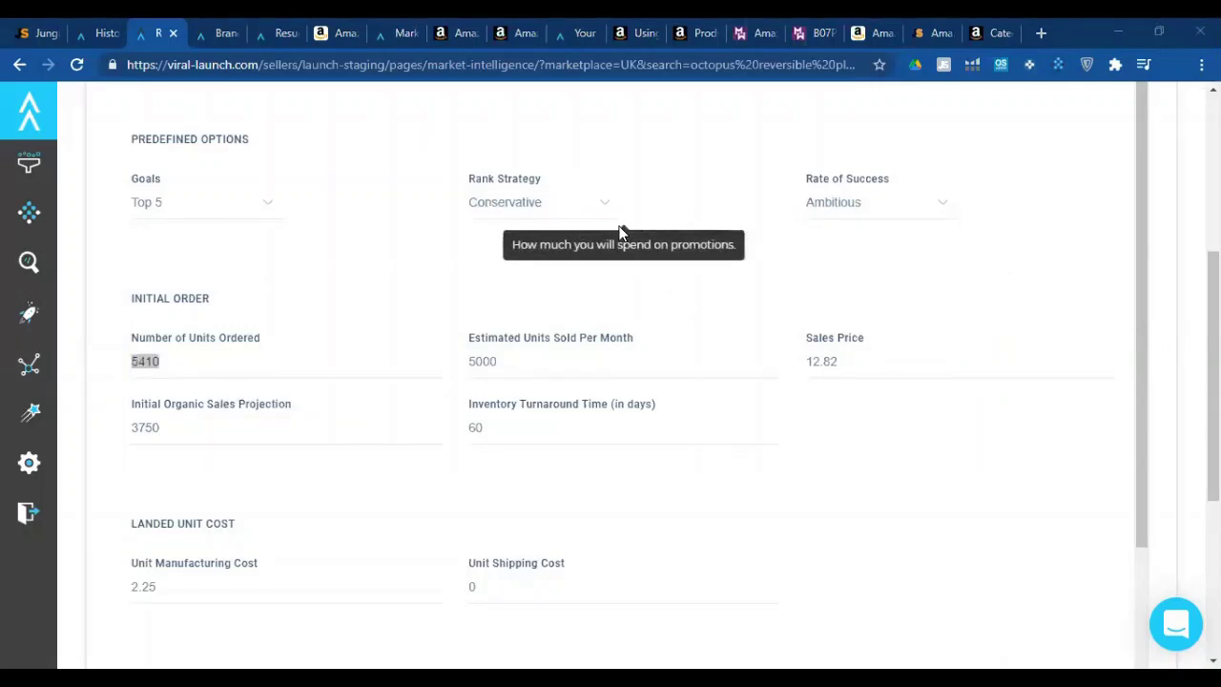
{"action": "left_click", "coordinate": [883, 205]}
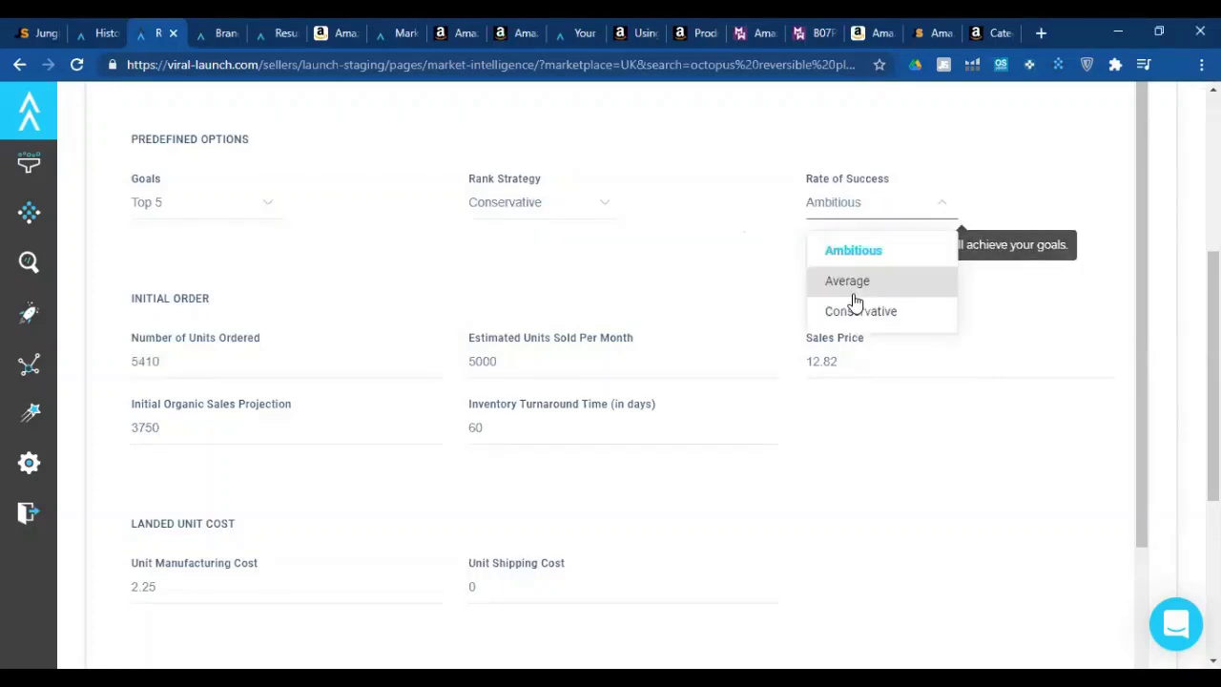
{"action": "left_click", "coordinate": [851, 282]}
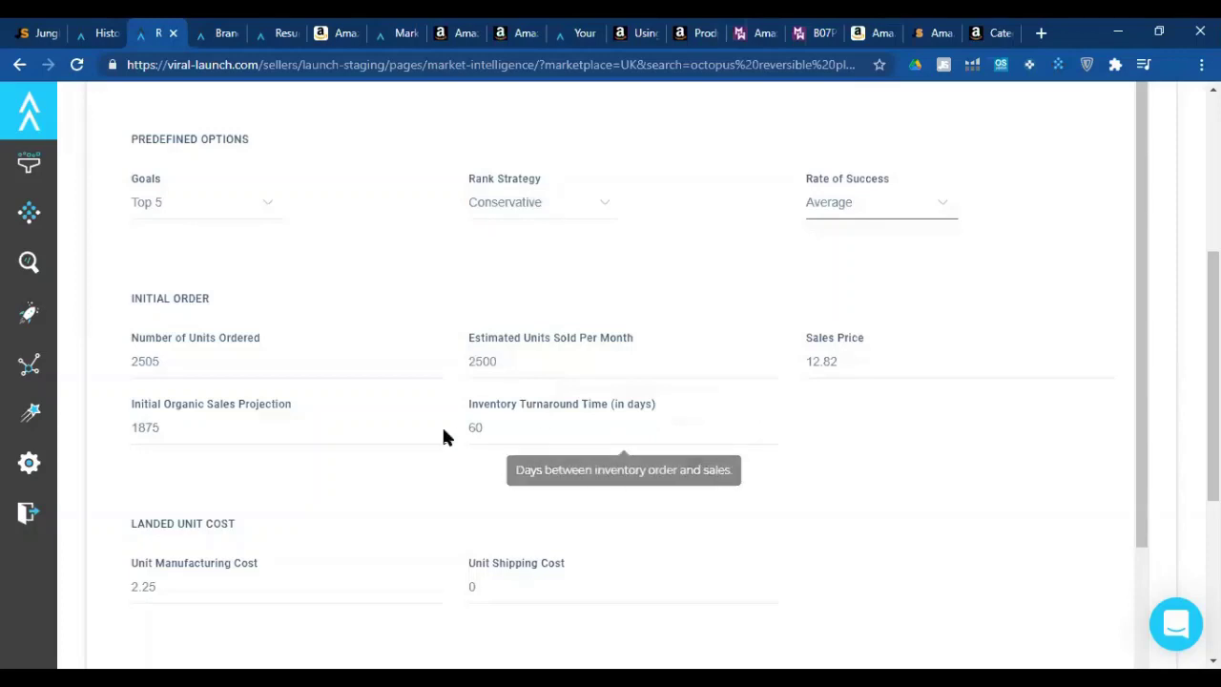
Look through the landed unit cost, diligence costs, and software and service cost fields in the advanced settings.
{"action": "scroll", "coordinate": [442, 429], "scroll_direction": "down", "scroll_amount": 2}
{"action": "left_click", "coordinate": [264, 415]}
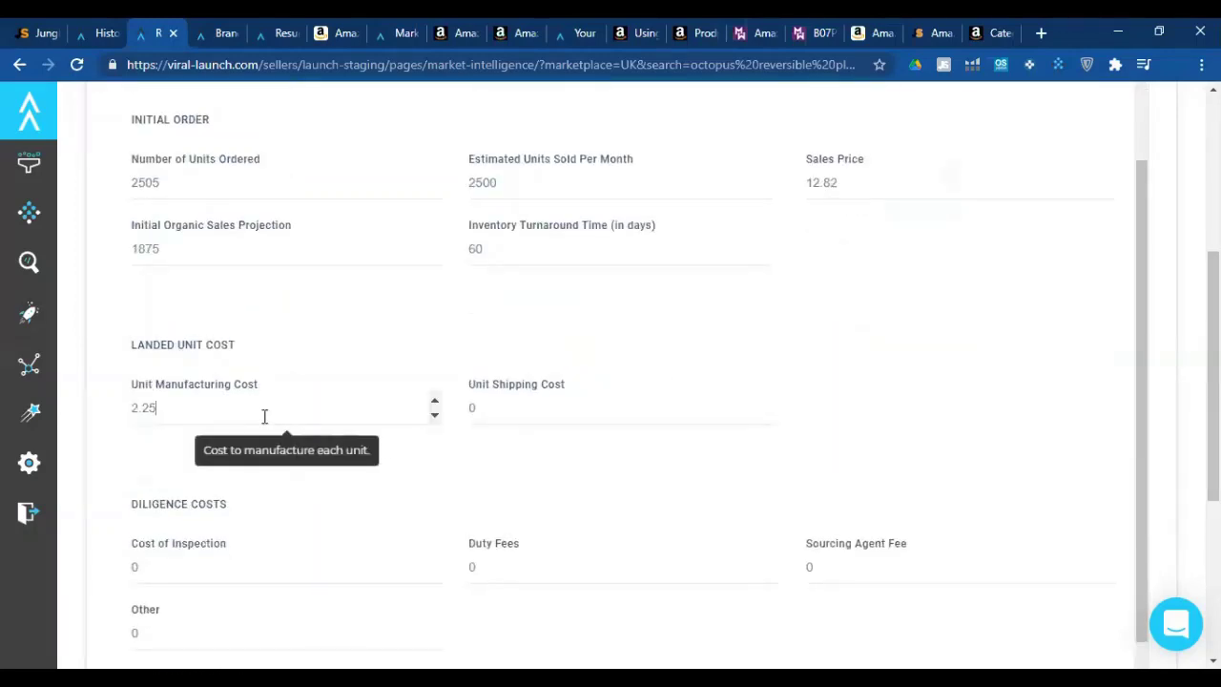
{"action": "left_click", "coordinate": [529, 391]}
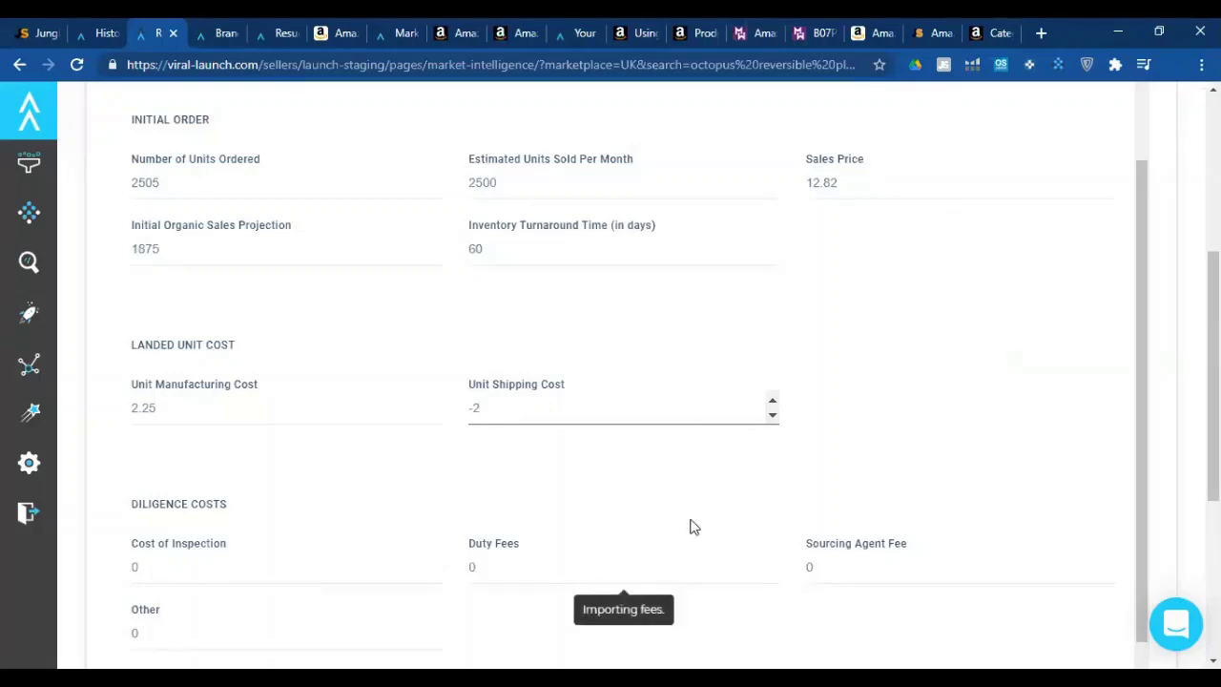
{"action": "scroll", "coordinate": [667, 512], "scroll_direction": "up", "scroll_amount": 2}
{"action": "scroll", "coordinate": [841, 540], "scroll_direction": "down", "scroll_amount": 5}
{"action": "scroll", "coordinate": [862, 353], "scroll_direction": "down", "scroll_amount": 1}
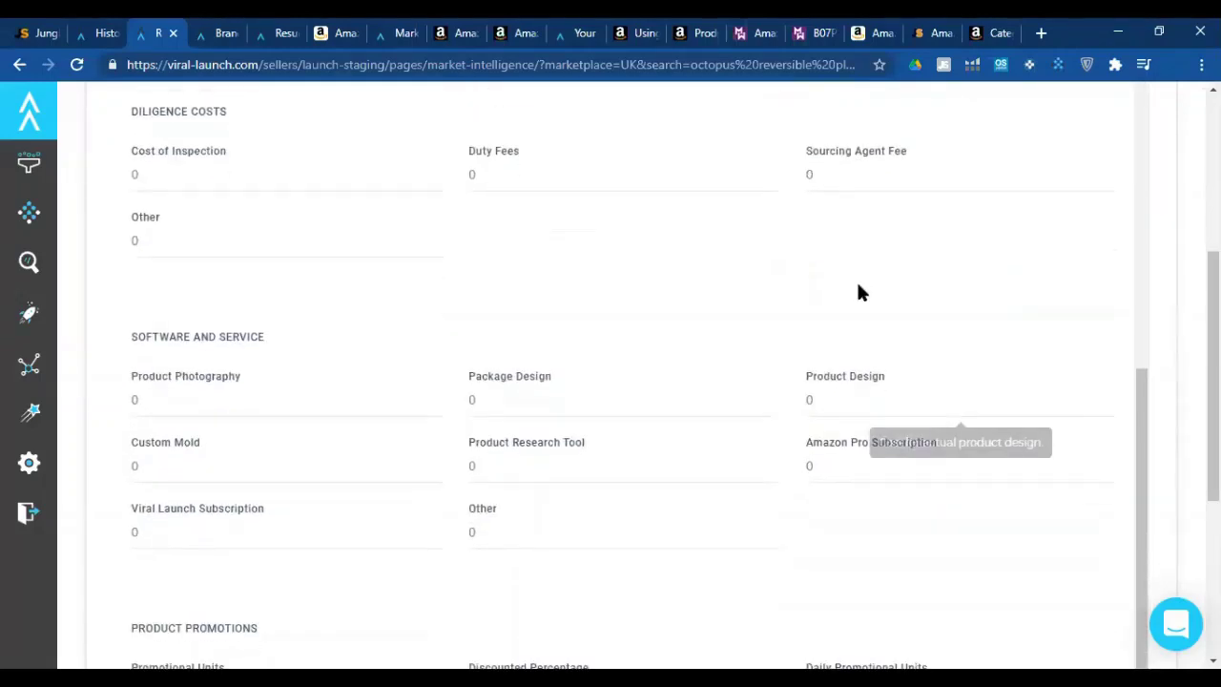
Look through the product promotions fields in the advanced settings, including promotional units, discounted percentage, daily units and number of promotion days.
{"action": "scroll", "coordinate": [276, 414], "scroll_direction": "down", "scroll_amount": 2}
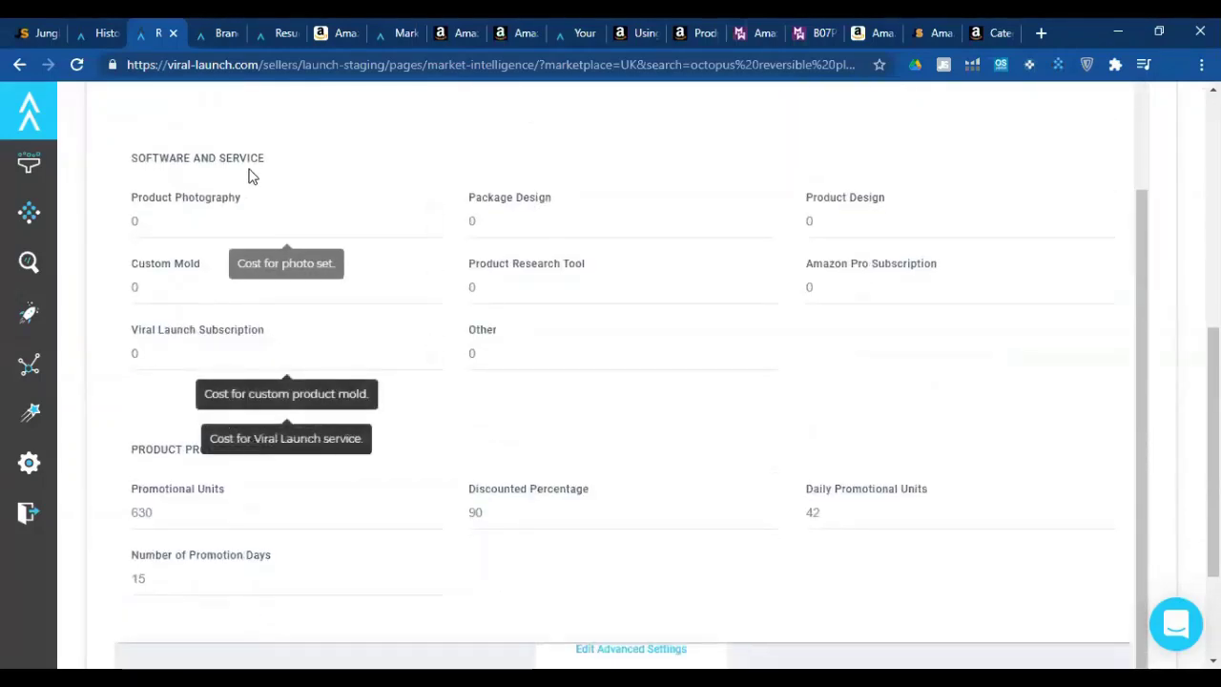
{"action": "scroll", "coordinate": [403, 378], "scroll_direction": "down", "scroll_amount": 2}
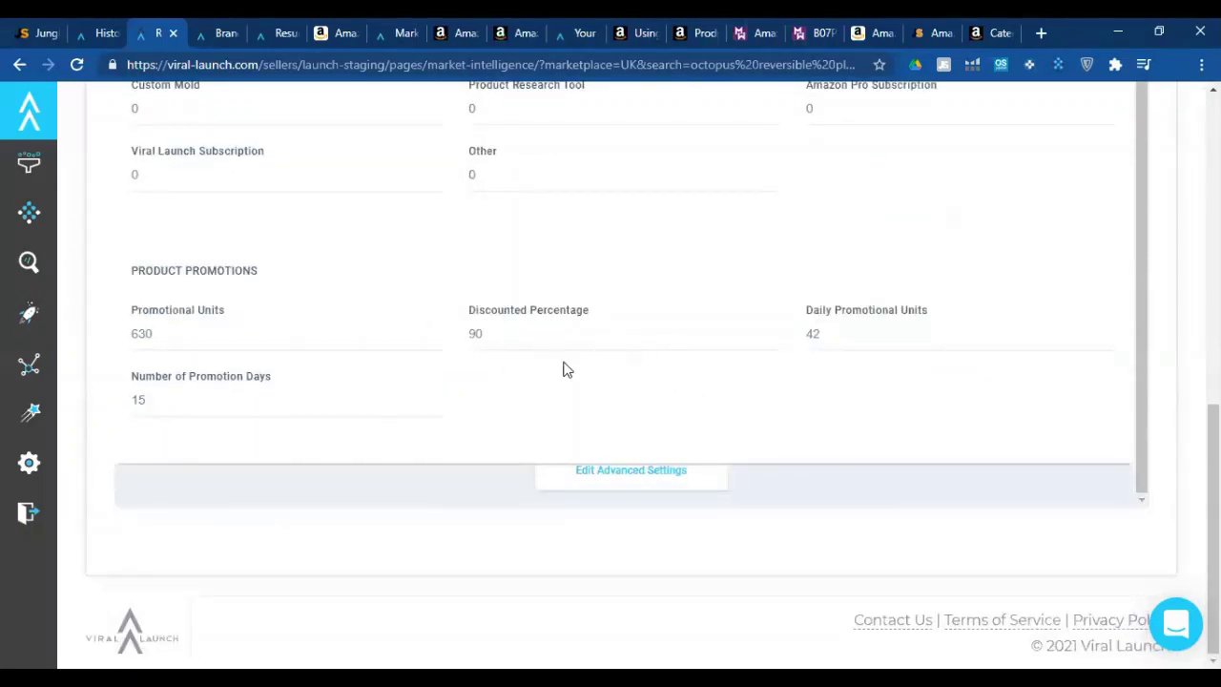
{"action": "scroll", "coordinate": [547, 338], "scroll_direction": "up", "scroll_amount": 2}
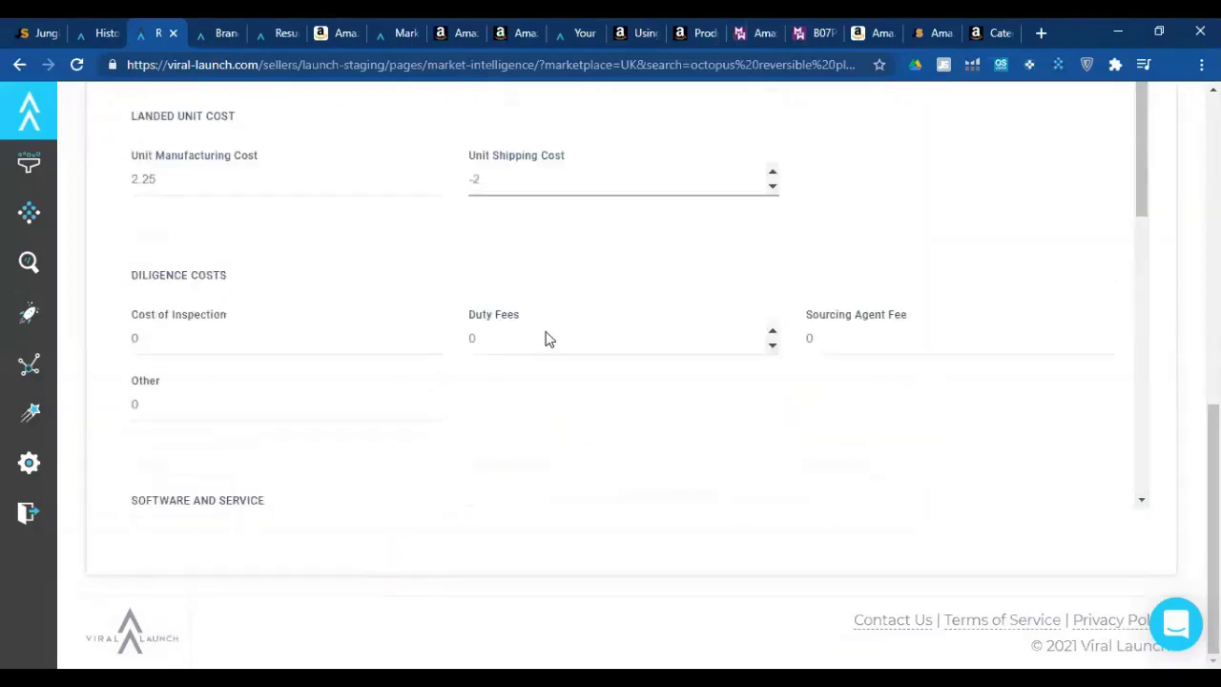
{"action": "scroll", "coordinate": [548, 334], "scroll_direction": "down", "scroll_amount": 5}
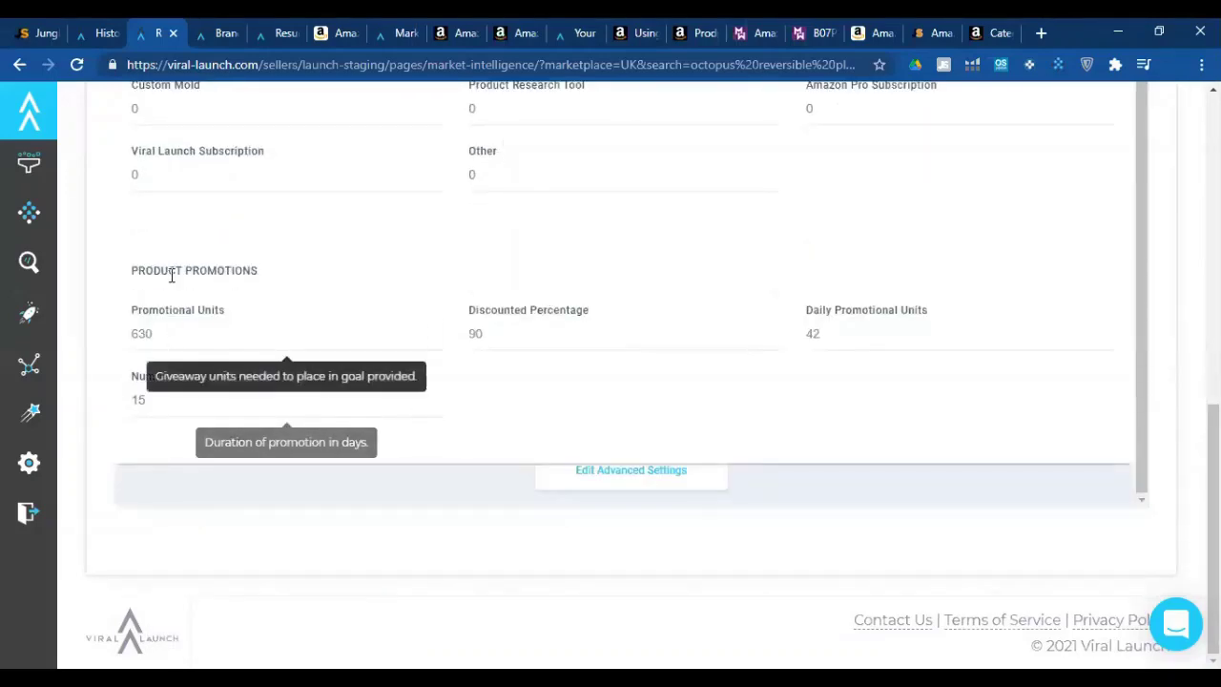
{"action": "scroll", "coordinate": [204, 333], "scroll_direction": "up", "scroll_amount": 5}
{"action": "scroll", "coordinate": [216, 333], "scroll_direction": "down", "scroll_amount": 5}
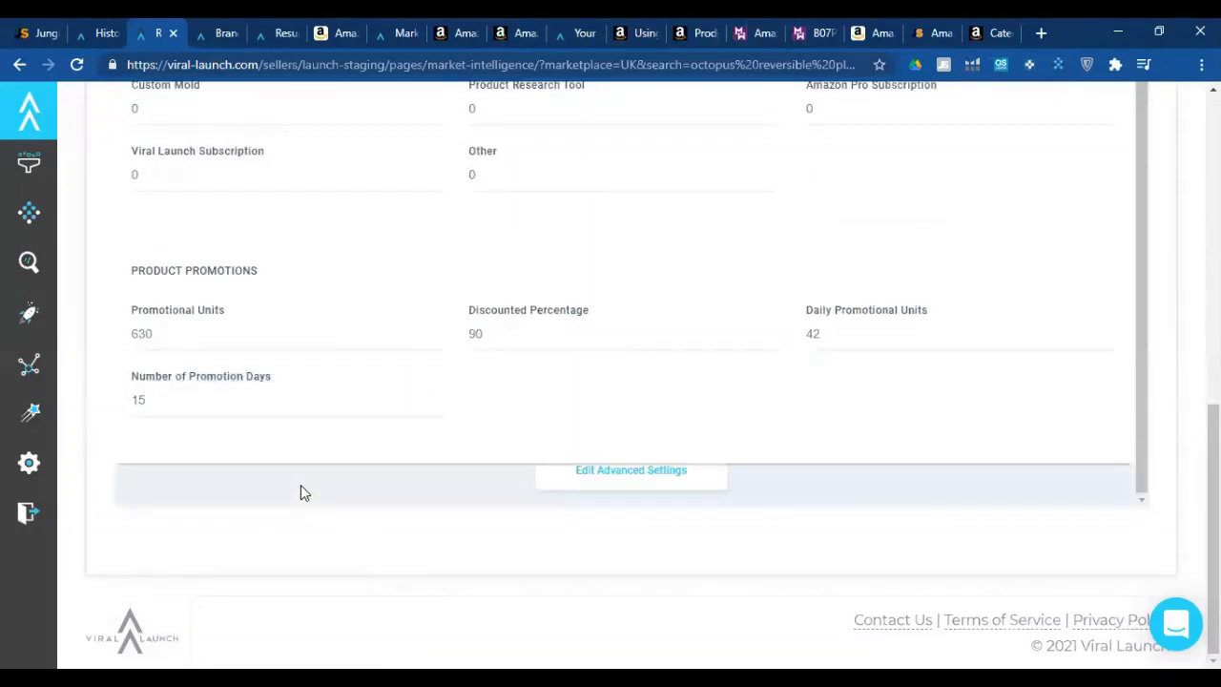
Close the advanced settings and review the upfront cost, profitability and unit figures in Advanced Calculations.
{"action": "left_click", "coordinate": [300, 484]}
{"action": "scroll", "coordinate": [354, 346], "scroll_direction": "up", "scroll_amount": 2}
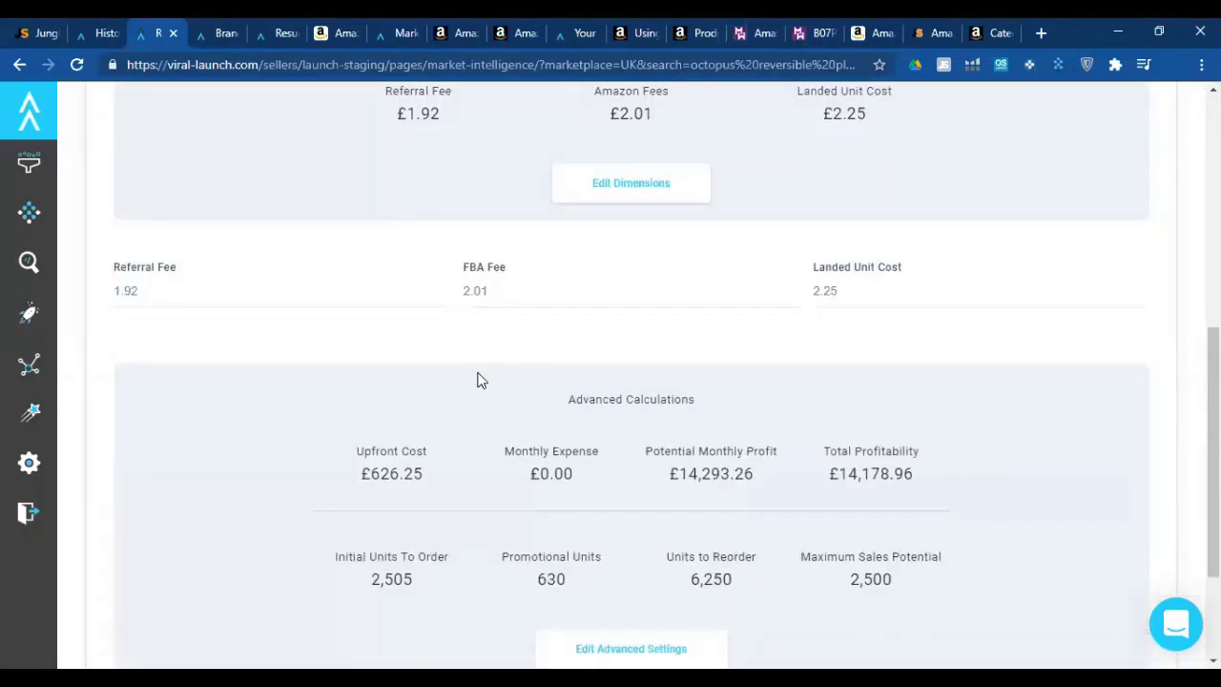
{"action": "scroll", "coordinate": [430, 449], "scroll_direction": "down", "scroll_amount": 2}
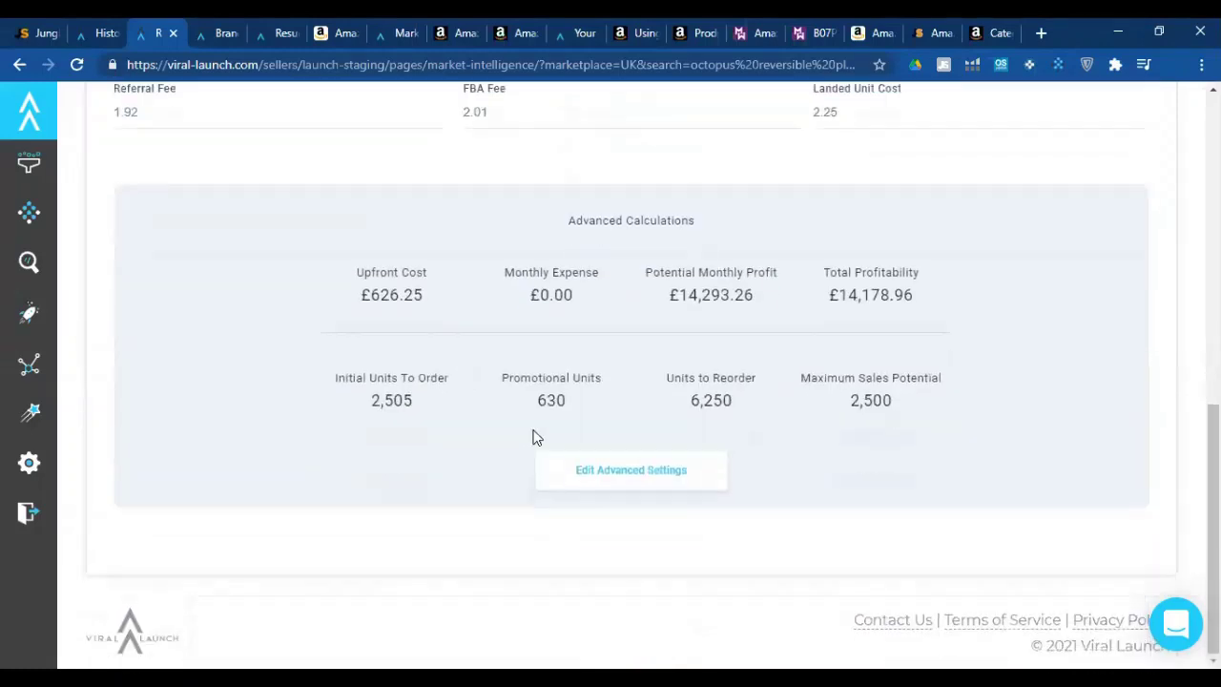
Reopen the advanced settings and recheck the initial order, landed unit cost and diligence cost fields.
{"action": "left_click", "coordinate": [638, 468]}
{"action": "scroll", "coordinate": [362, 376], "scroll_direction": "up", "scroll_amount": 6}
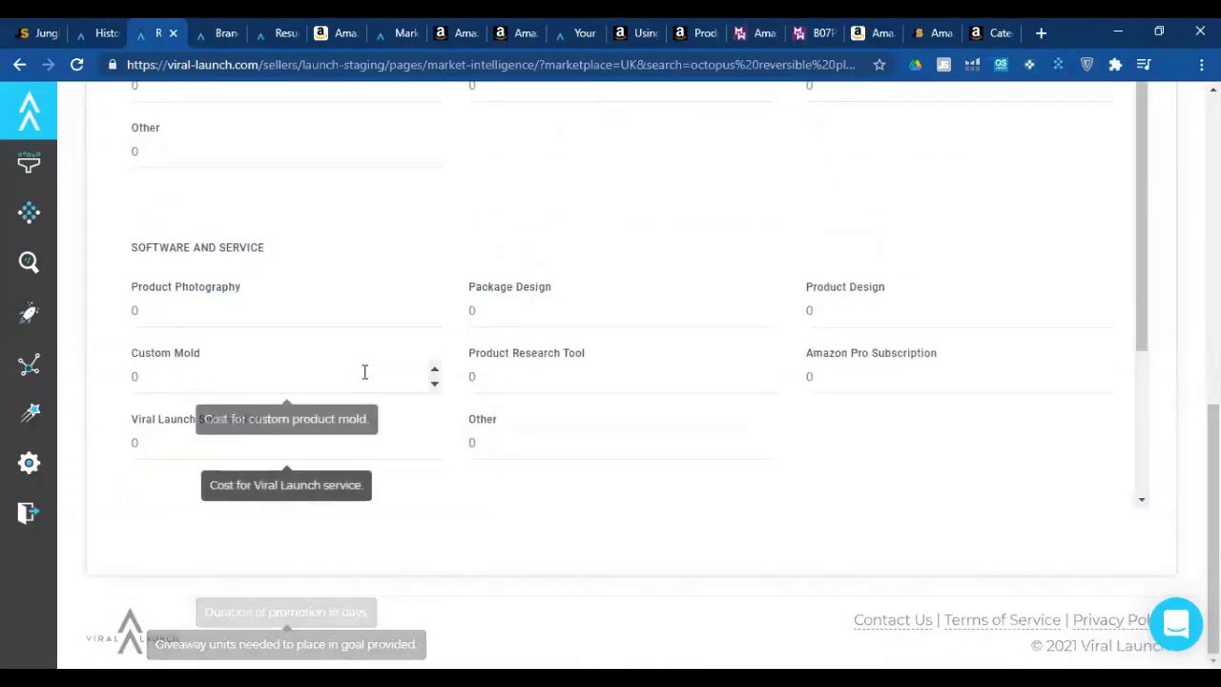
{"action": "scroll", "coordinate": [224, 354], "scroll_direction": "up", "scroll_amount": 3}
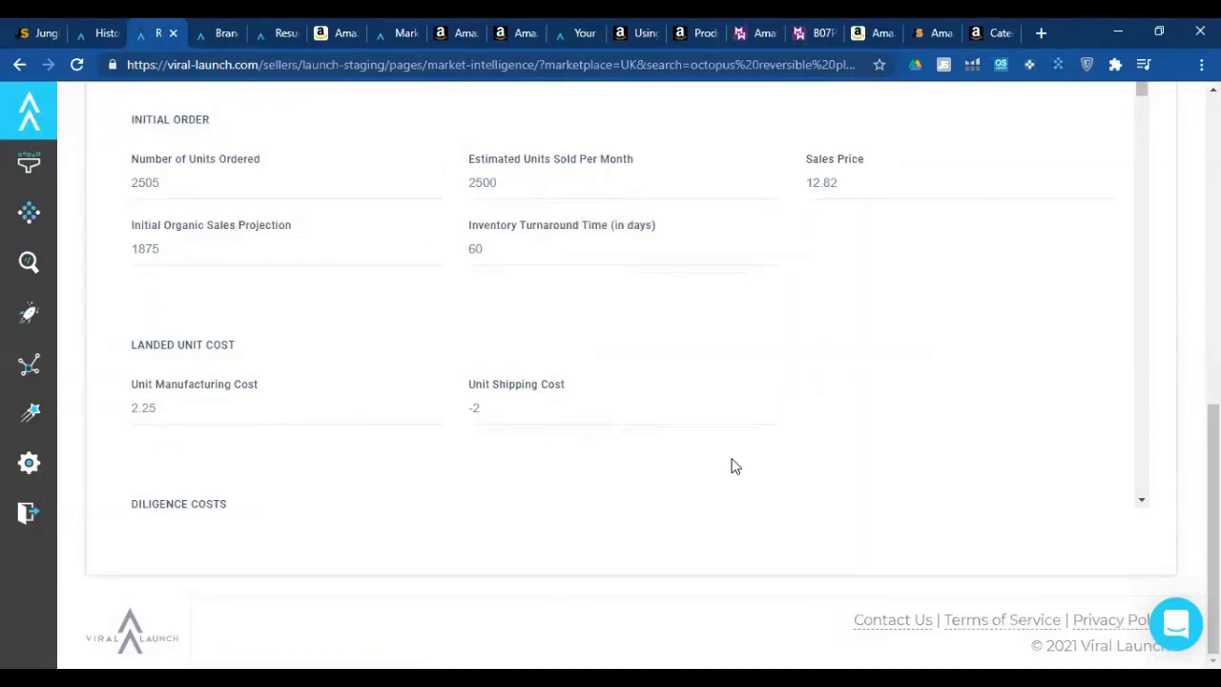
{"action": "scroll", "coordinate": [731, 467], "scroll_direction": "down", "scroll_amount": 2}
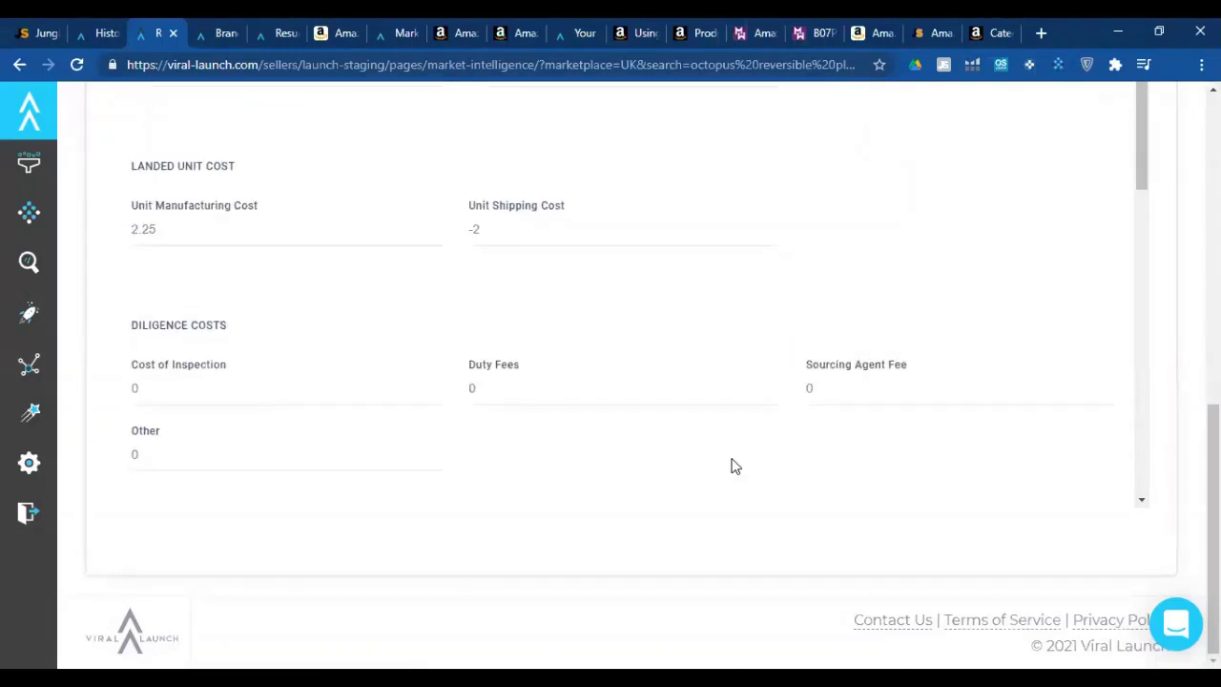